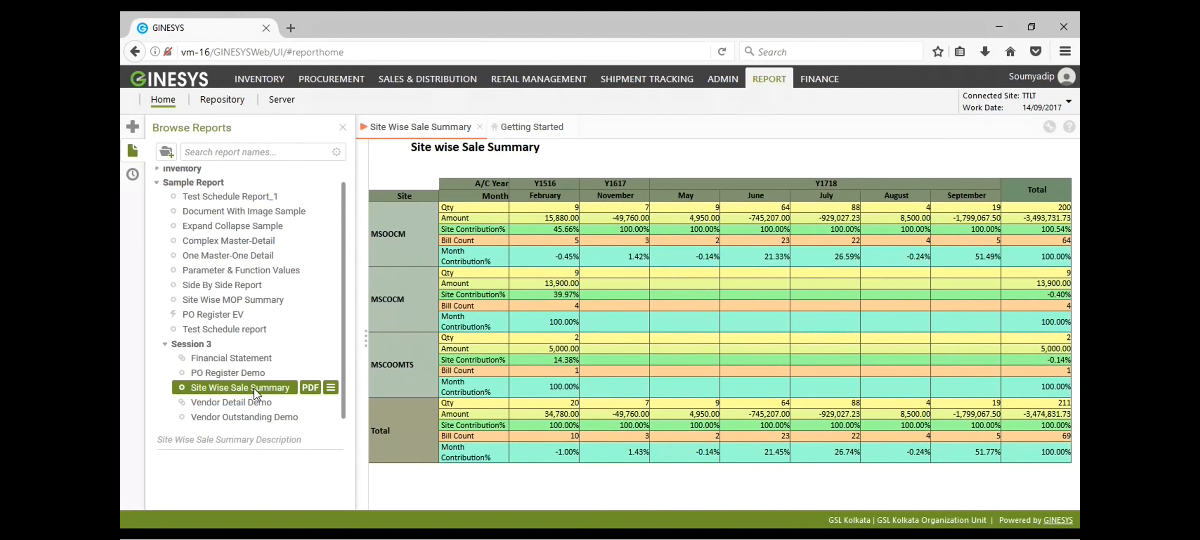
# Open the Site Wise Sale Summary report for editing and review its crosstab layout from page header to totals
pyautogui.doubleClick(257, 387)
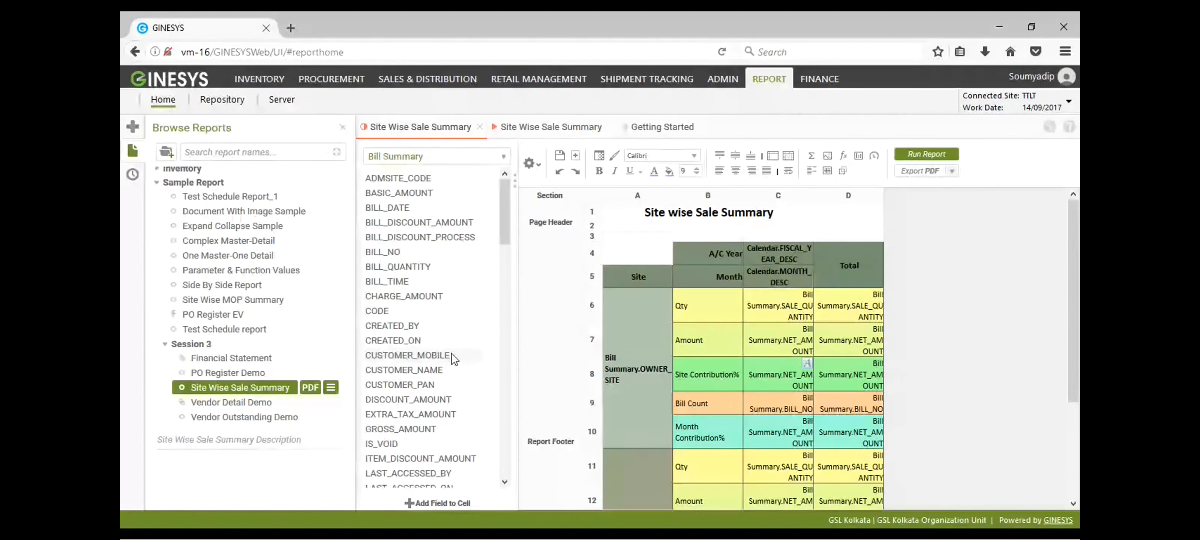
pyautogui.scroll(-3, 919, 396)
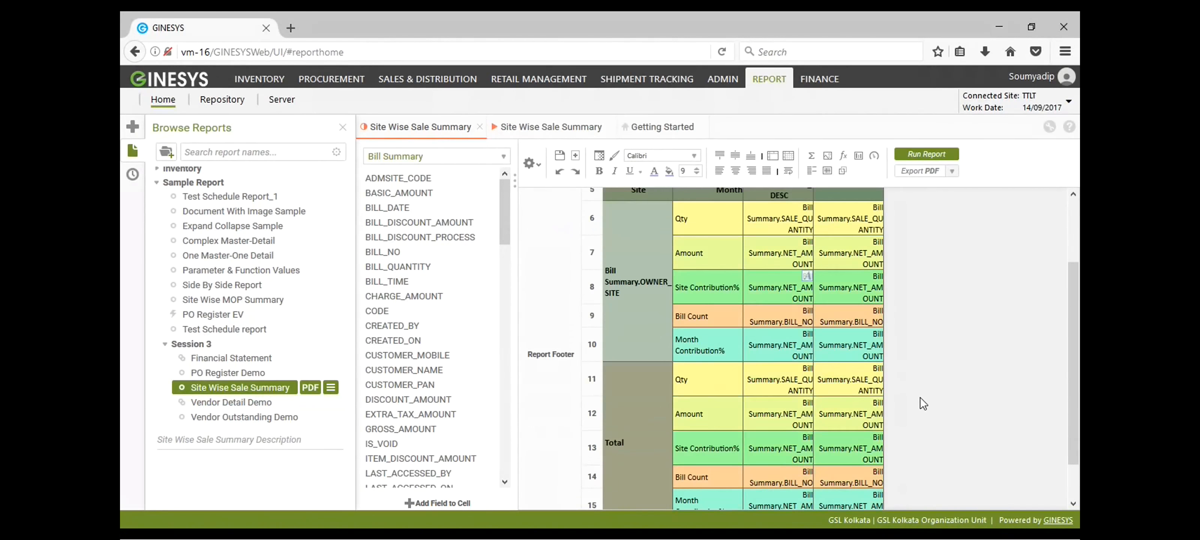
pyautogui.scroll(3, 921, 399)
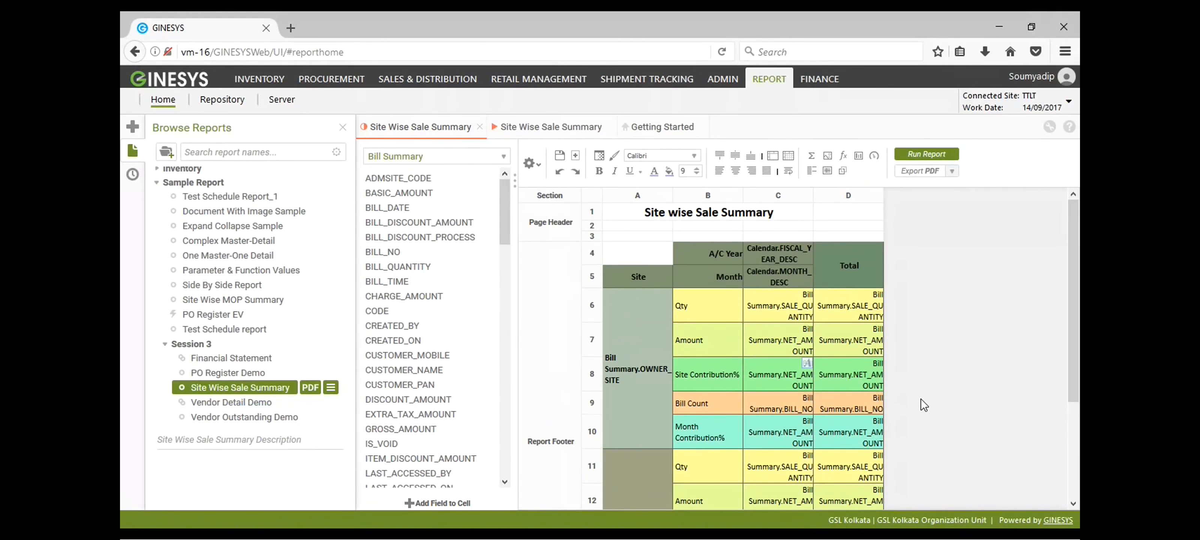
pyautogui.scroll(-3, 920, 398)
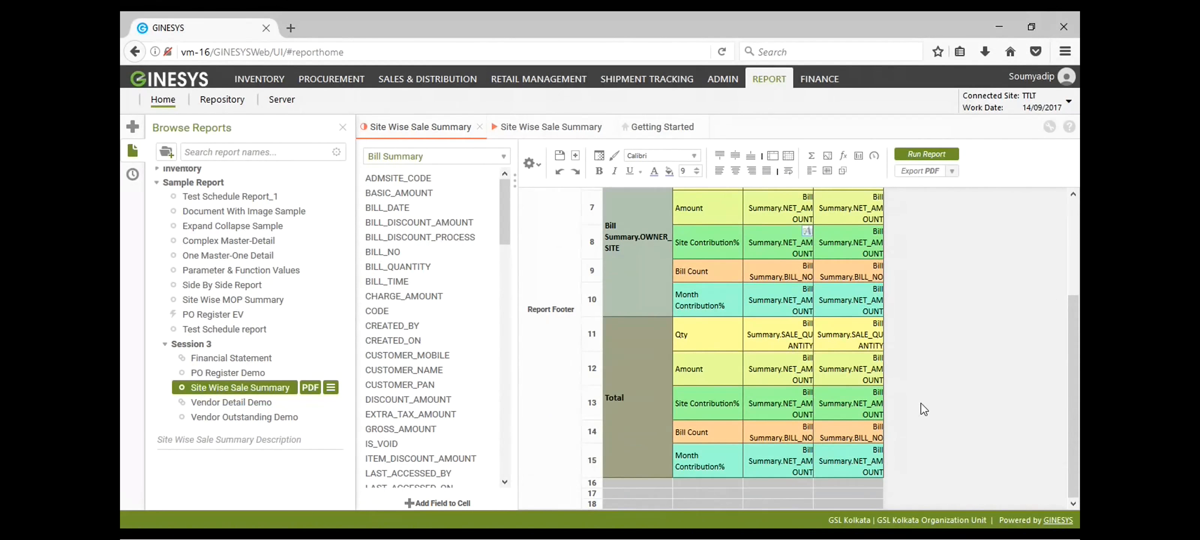
pyautogui.scroll(3, 924, 409)
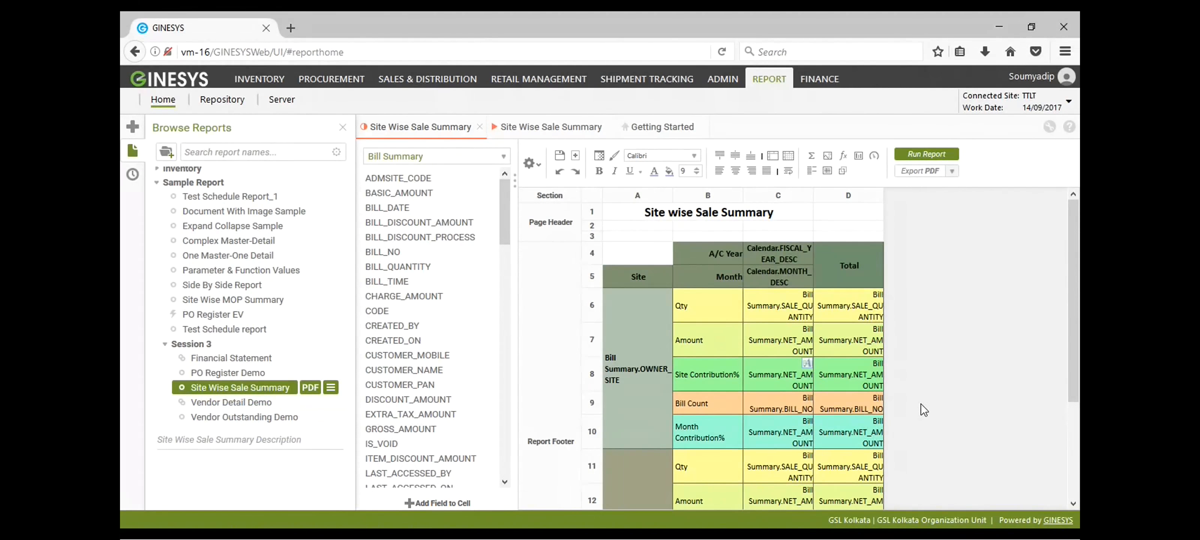
# Preview the Crosstab Report type among the new report options, then dismiss the options
pyautogui.click(133, 126)
pyautogui.moveTo(200, 221)
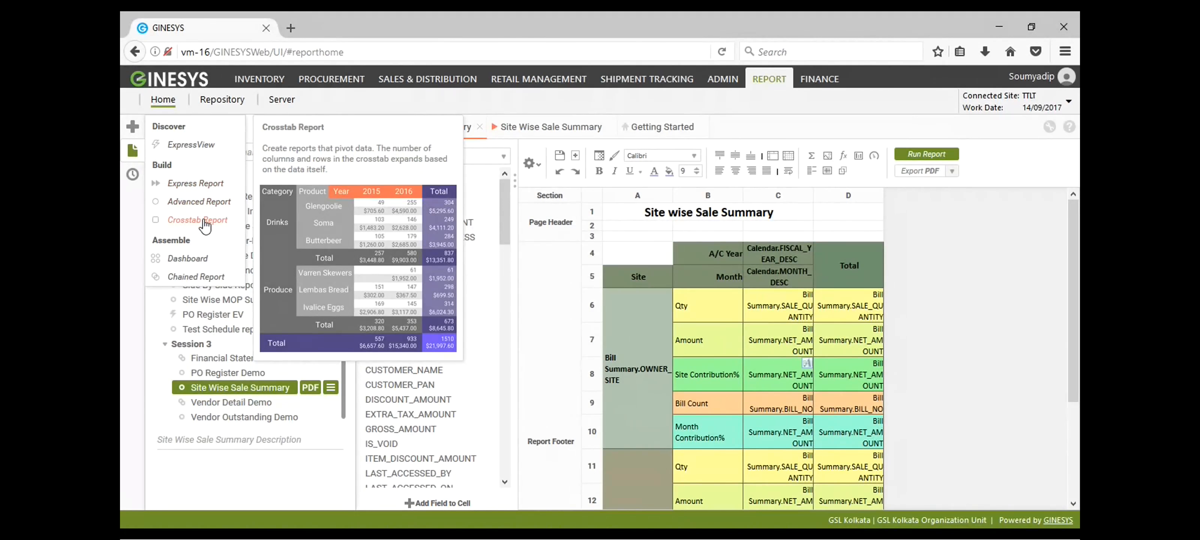
pyautogui.click(475, 255)
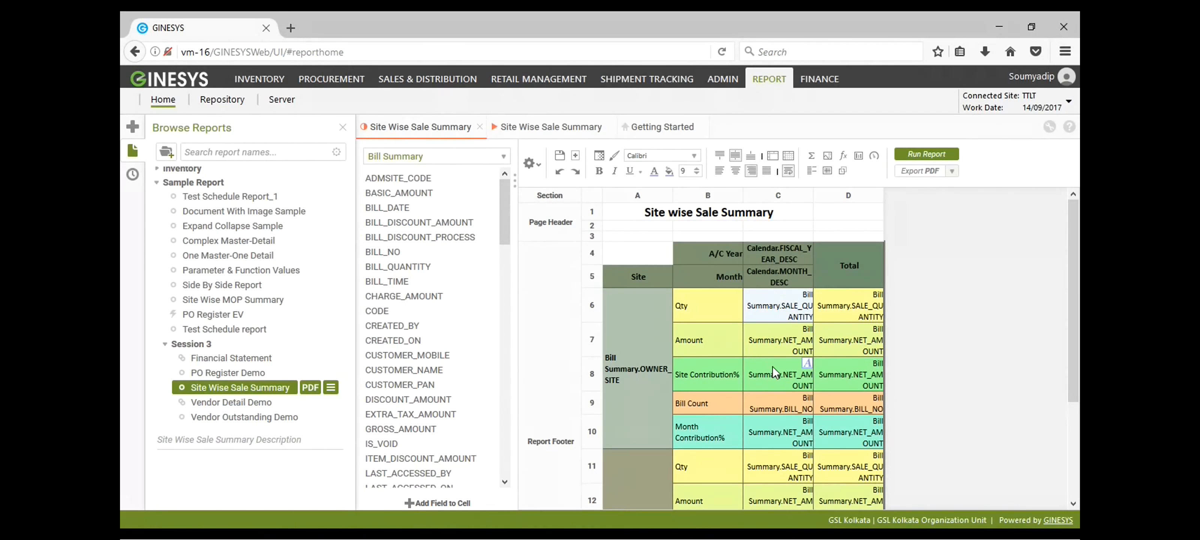
# Review the crosstab rows of the report footer and inspect the row, column and tabulation sources in the CrossTab Data Designer
pyautogui.scroll(-5, 773, 368)
pyautogui.scroll(5, 773, 372)
pyautogui.scroll(-3, 772, 371)
pyautogui.scroll(3, 772, 372)
pyautogui.scroll(-3, 765, 364)
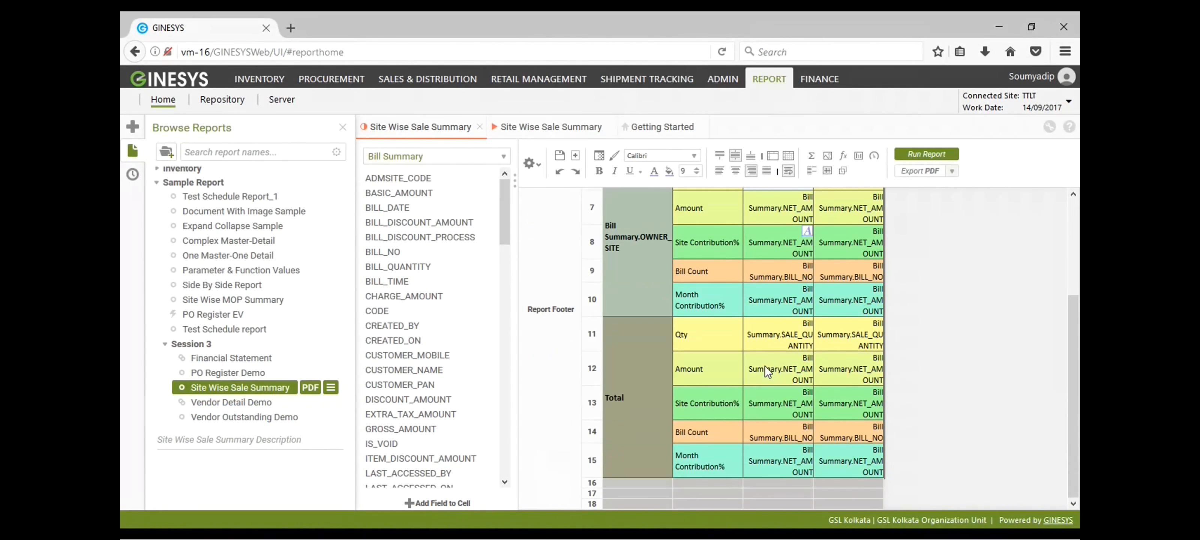
pyautogui.click(720, 335)
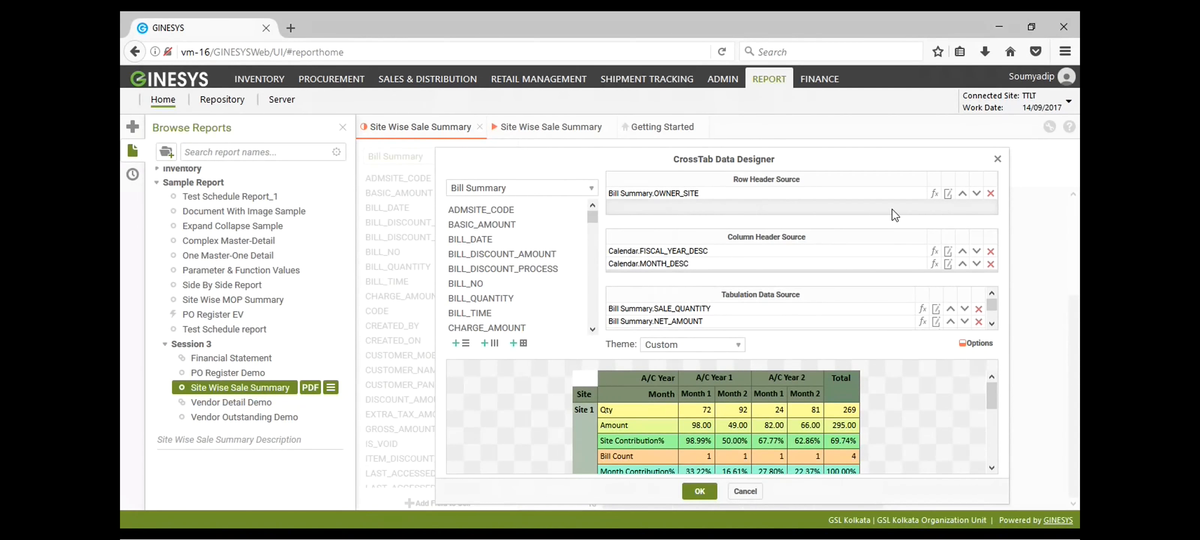
pyautogui.click(998, 159)
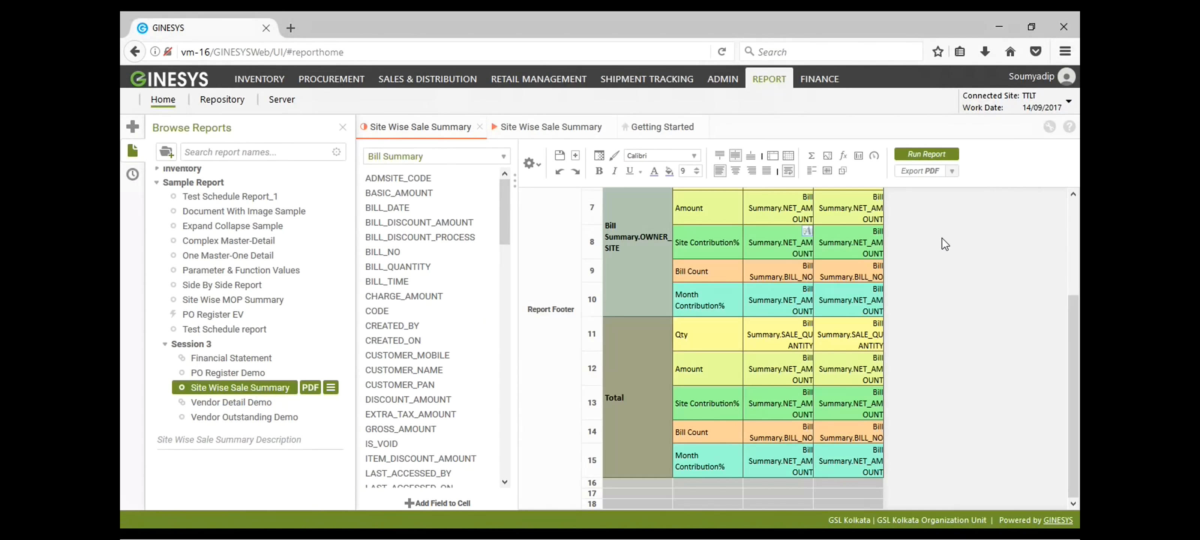
# Examine the Site Contribution% and Amount cells and view the crosstab's data sources from the Amount cell
pyautogui.click(775, 251)
pyautogui.click(859, 250)
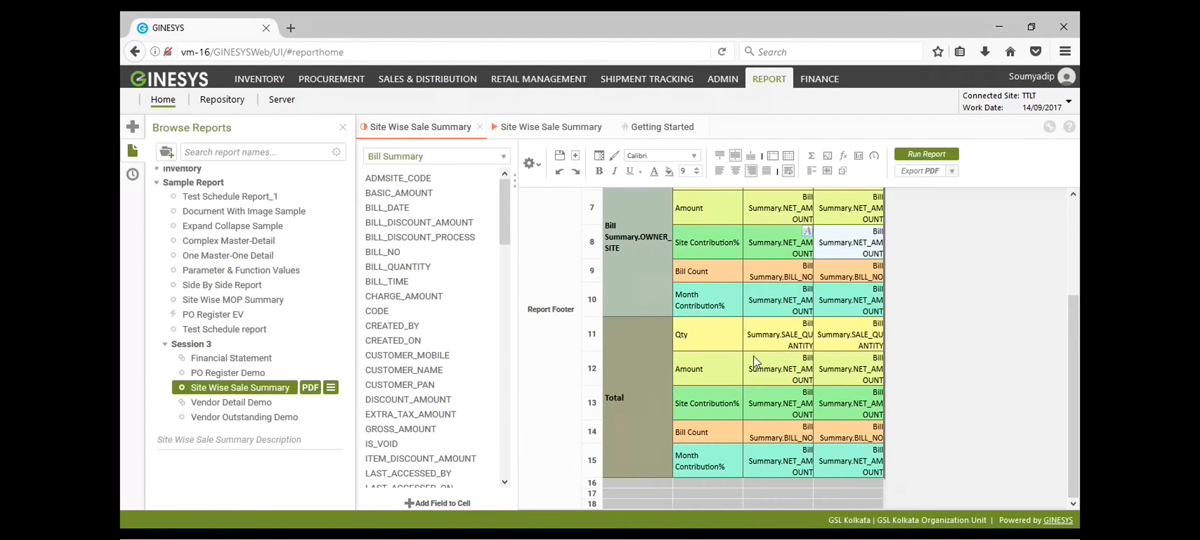
pyautogui.scroll(3, 752, 352)
pyautogui.click(763, 342)
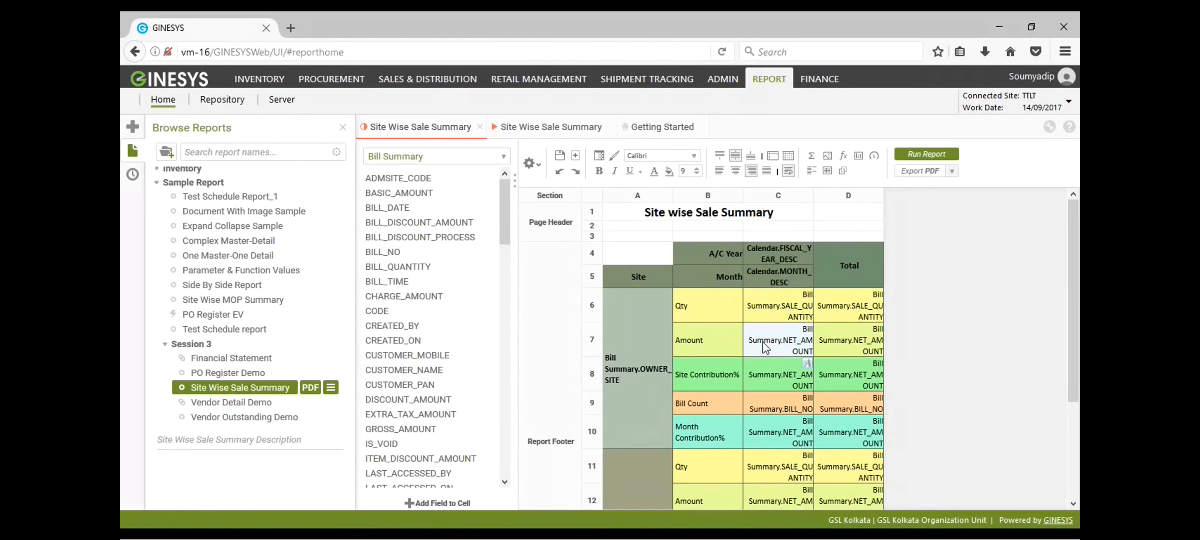
pyautogui.click(712, 342)
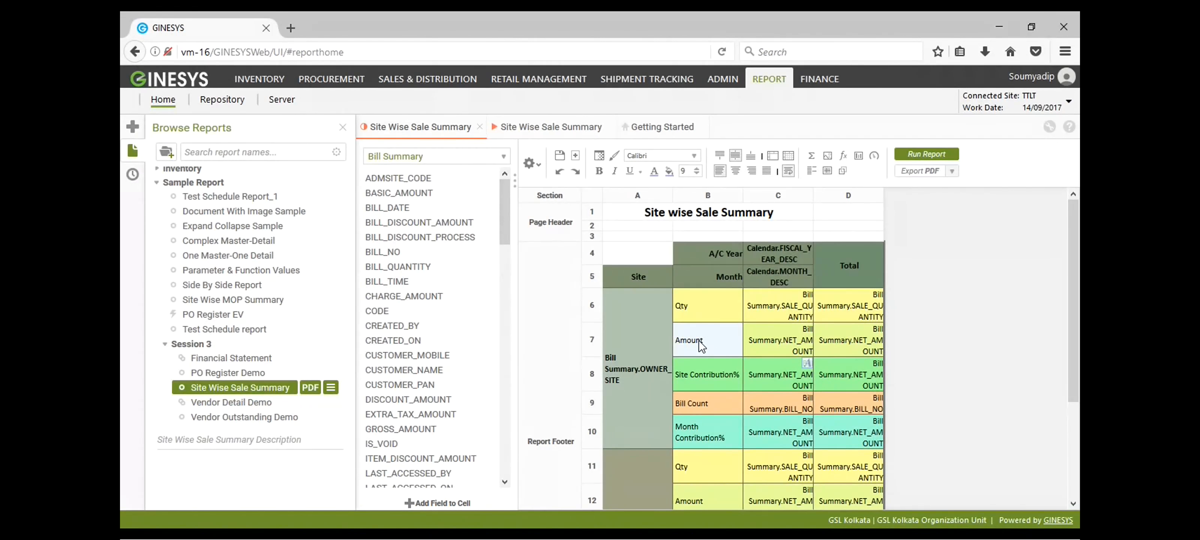
pyautogui.doubleClick(698, 340)
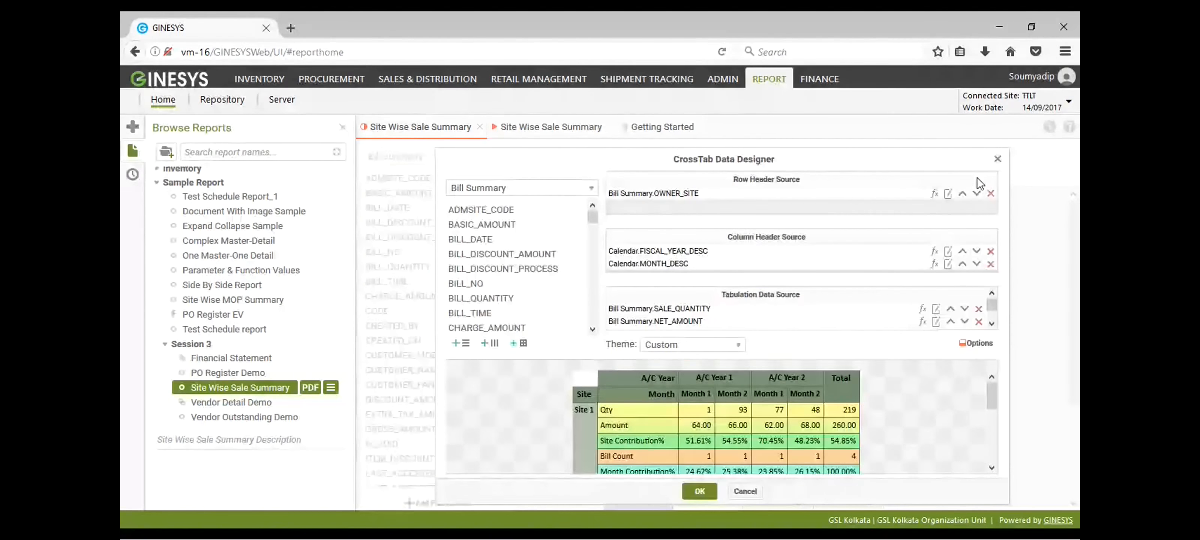
pyautogui.click(993, 167)
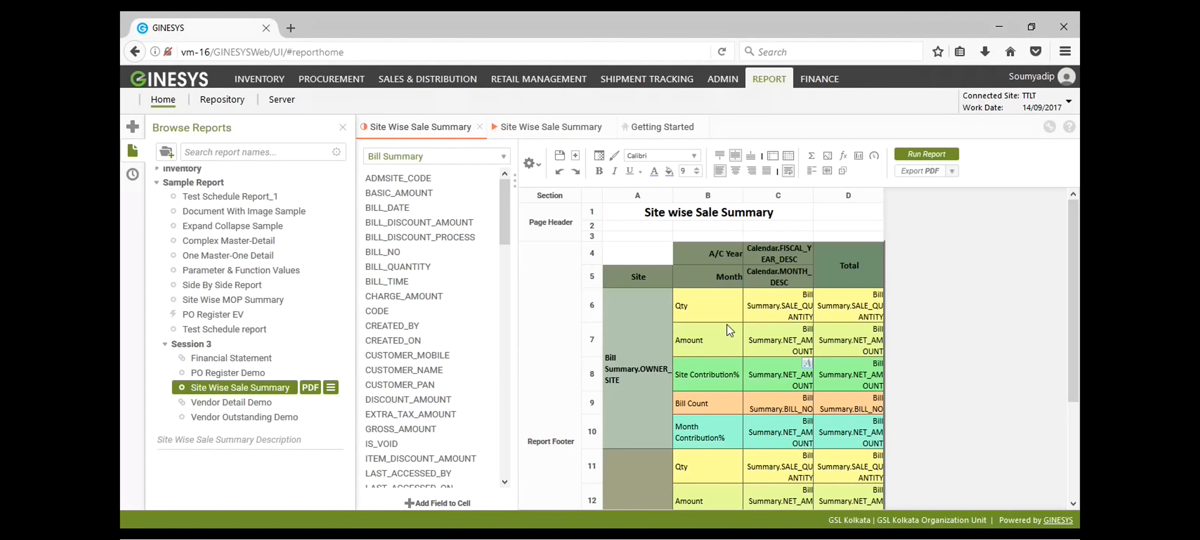
pyautogui.click(710, 341)
pyautogui.click(704, 351)
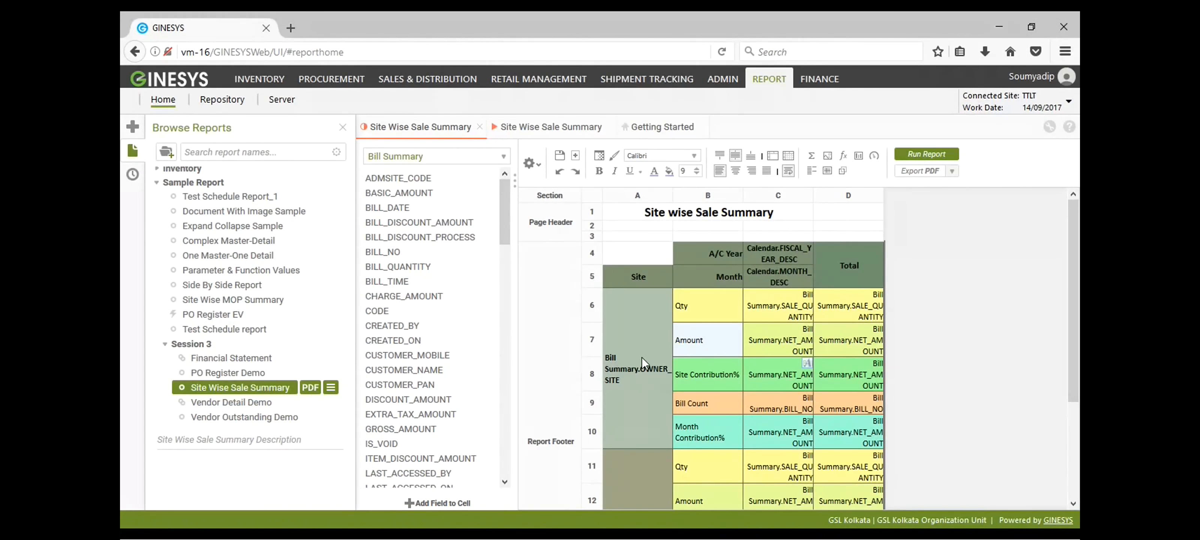
# Start a new crosstab report named "Site wise Sale Demo" in the Session 3 folder
pyautogui.click(131, 127)
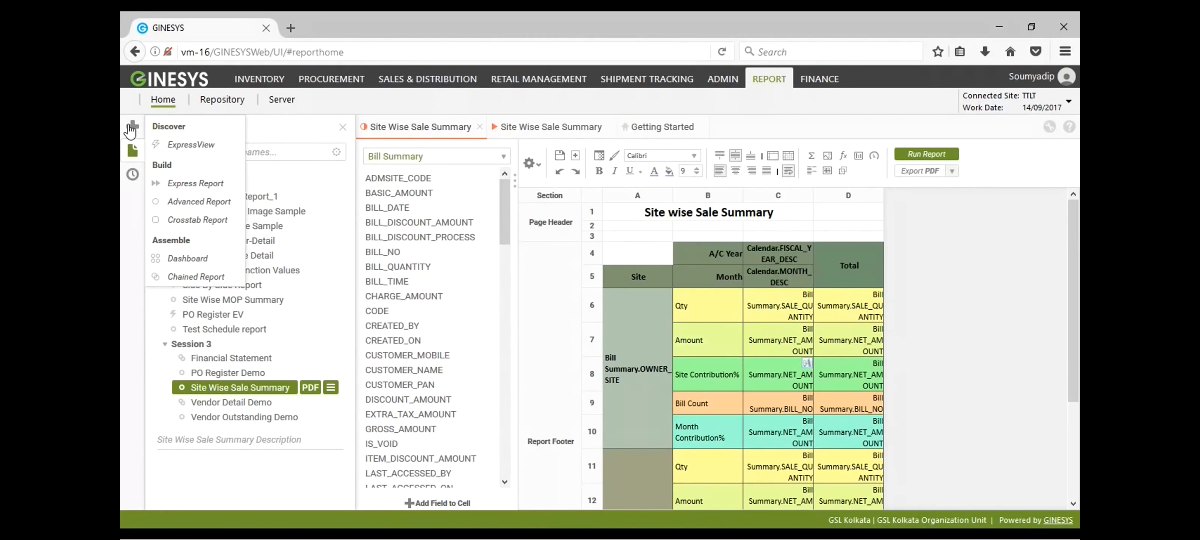
pyautogui.moveTo(200, 225)
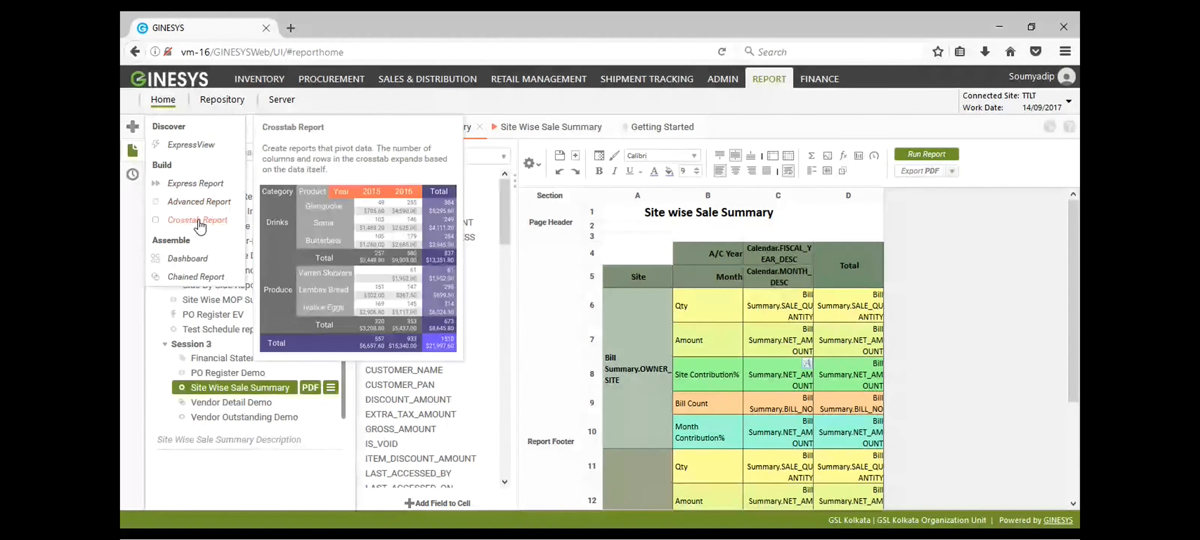
pyautogui.click(199, 220)
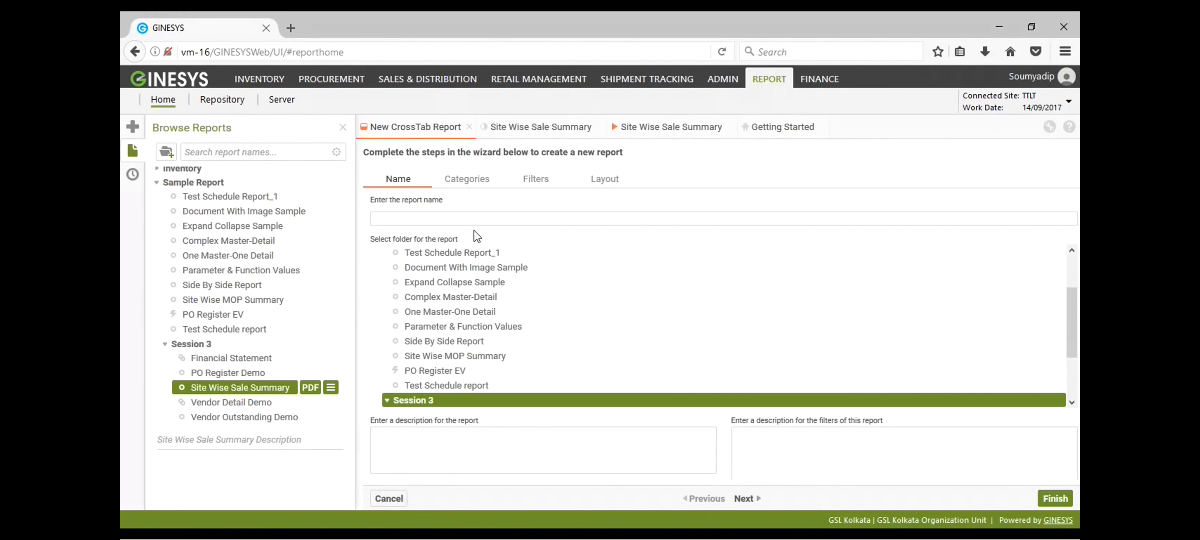
pyautogui.click(471, 220)
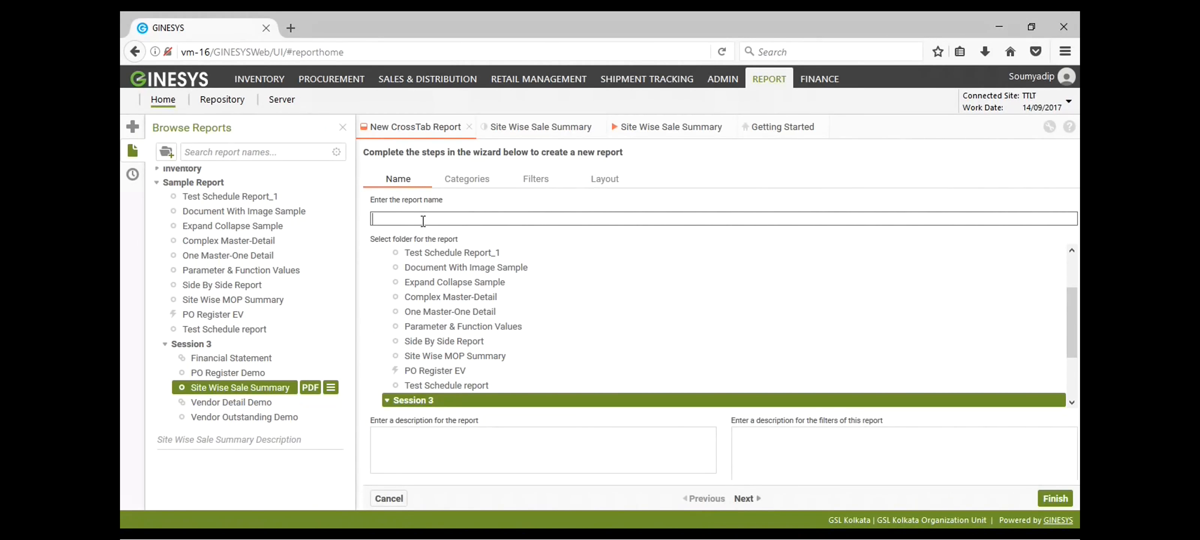
pyautogui.write('Site w')
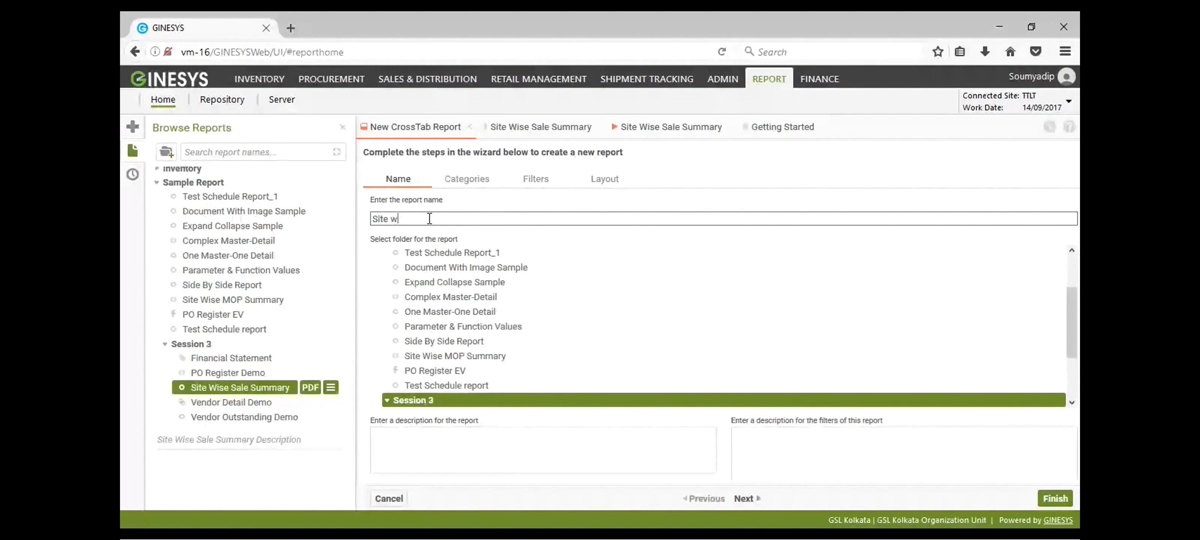
pyautogui.write('ise Sale')
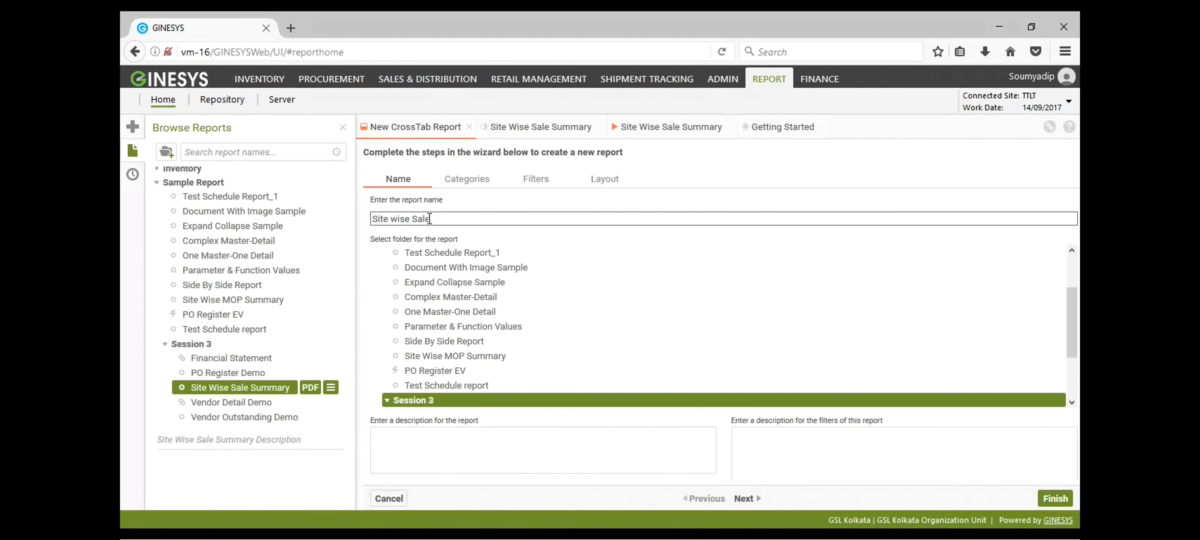
pyautogui.write(' D3emo')
pyautogui.press('BackSpace')
pyautogui.press('BackSpace')
pyautogui.press('BackSpace')
pyautogui.press('BackSpace')
pyautogui.write('emo')
pyautogui.scroll(-3, 507, 359)
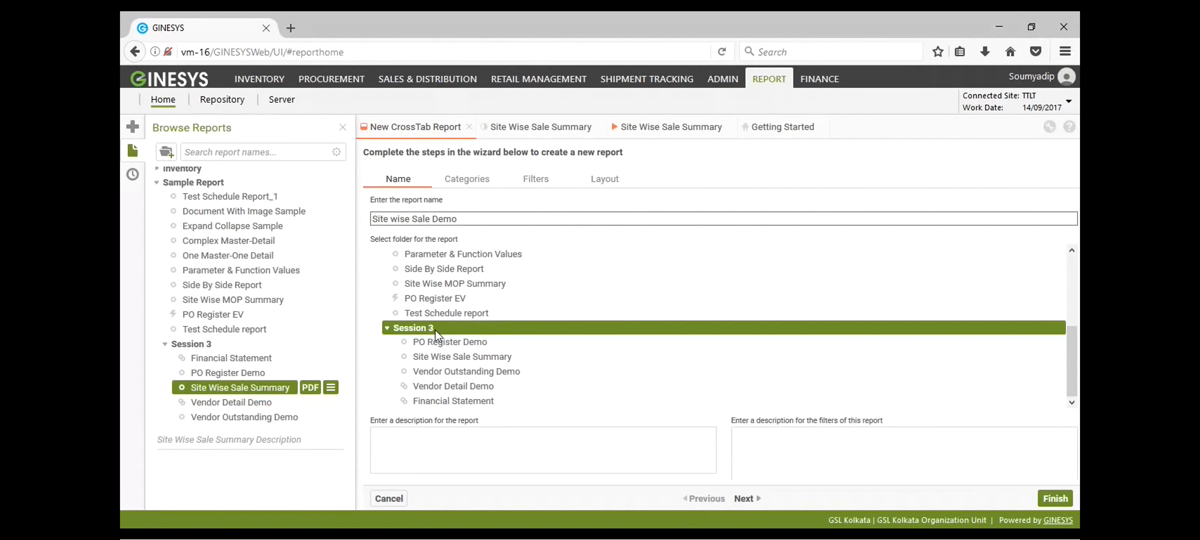
# Add the Bill Summary category from 06-Retail, 03-Composite, POS to the report
pyautogui.click(467, 178)
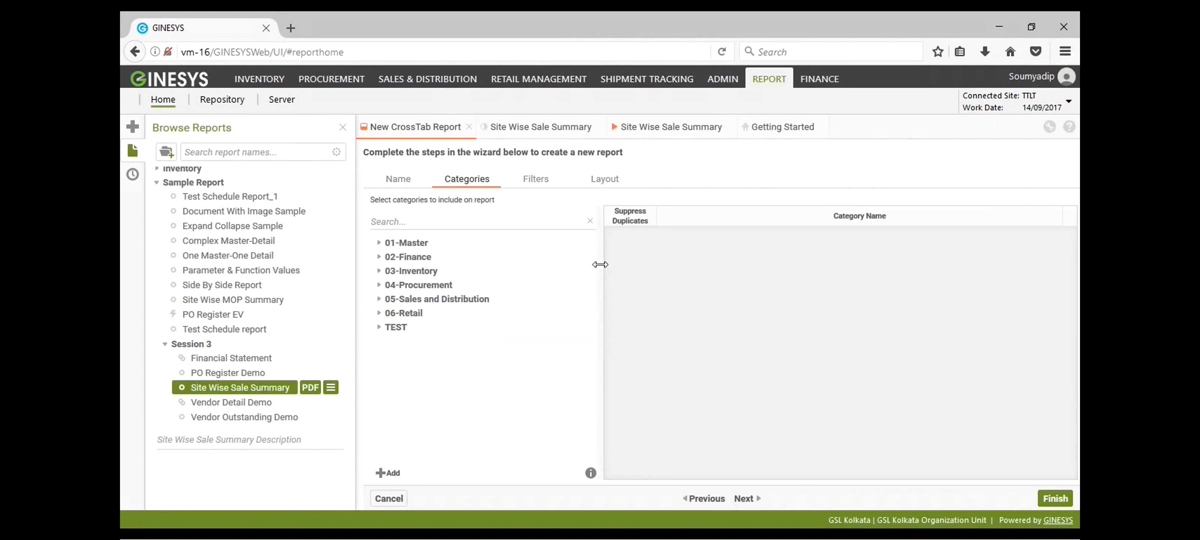
pyautogui.click(401, 312)
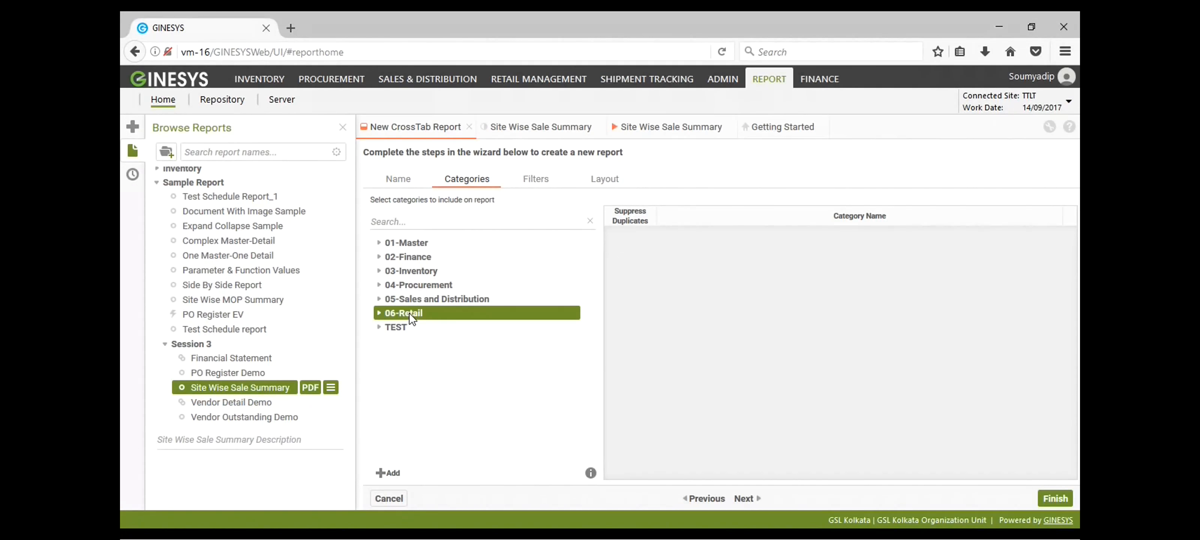
pyautogui.click(379, 313)
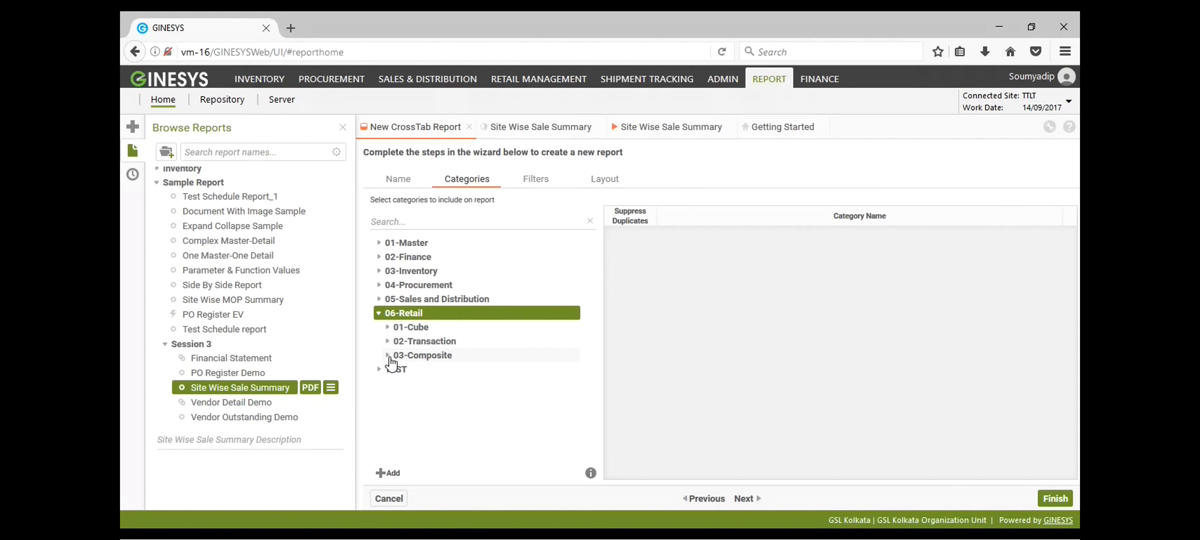
pyautogui.click(388, 355)
pyautogui.click(395, 369)
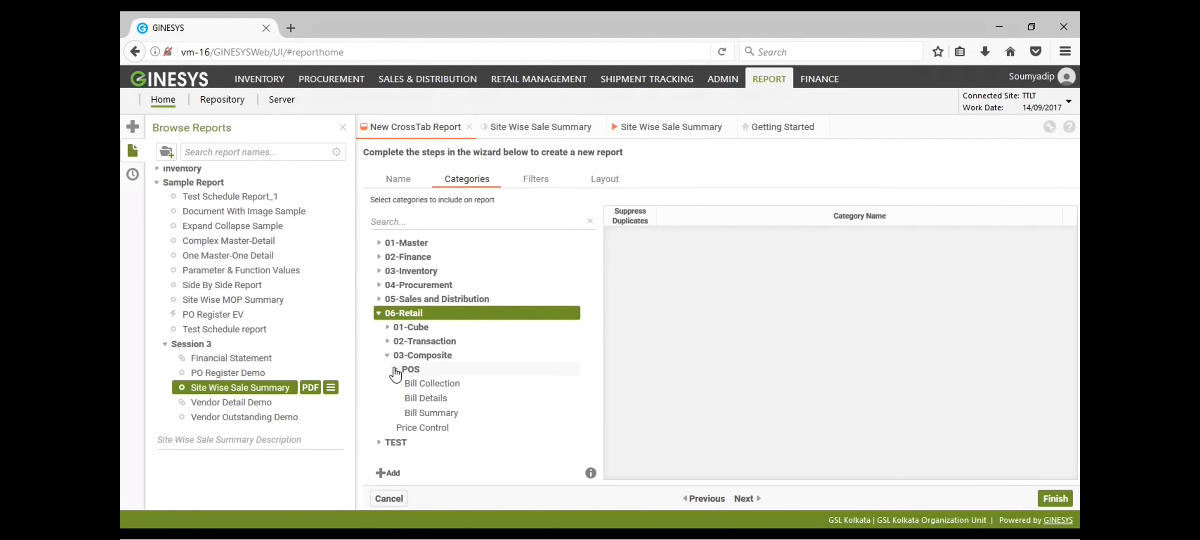
pyautogui.click(444, 412)
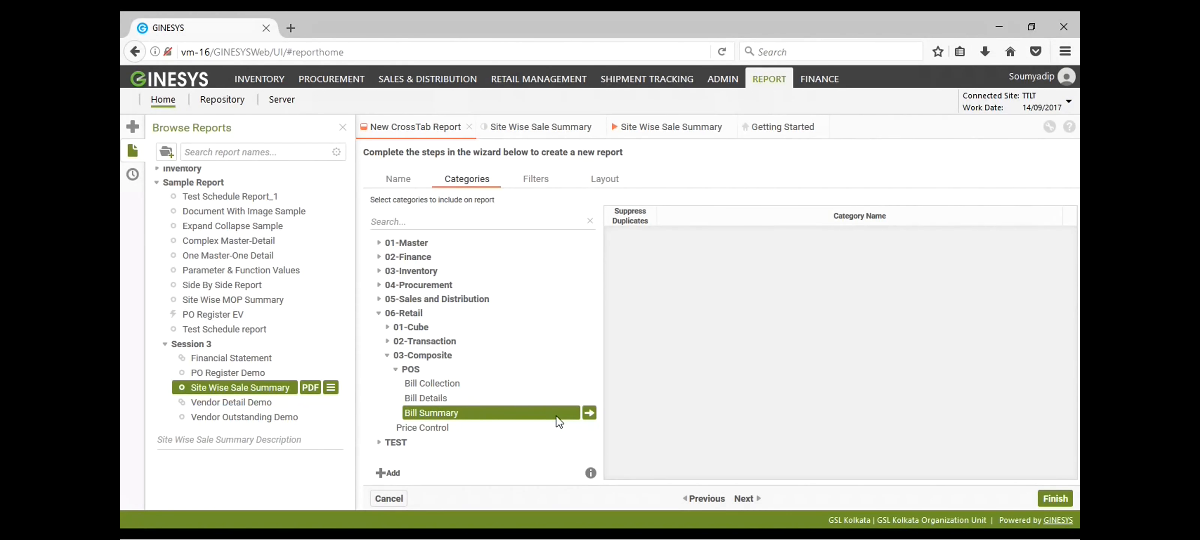
pyautogui.click(589, 412)
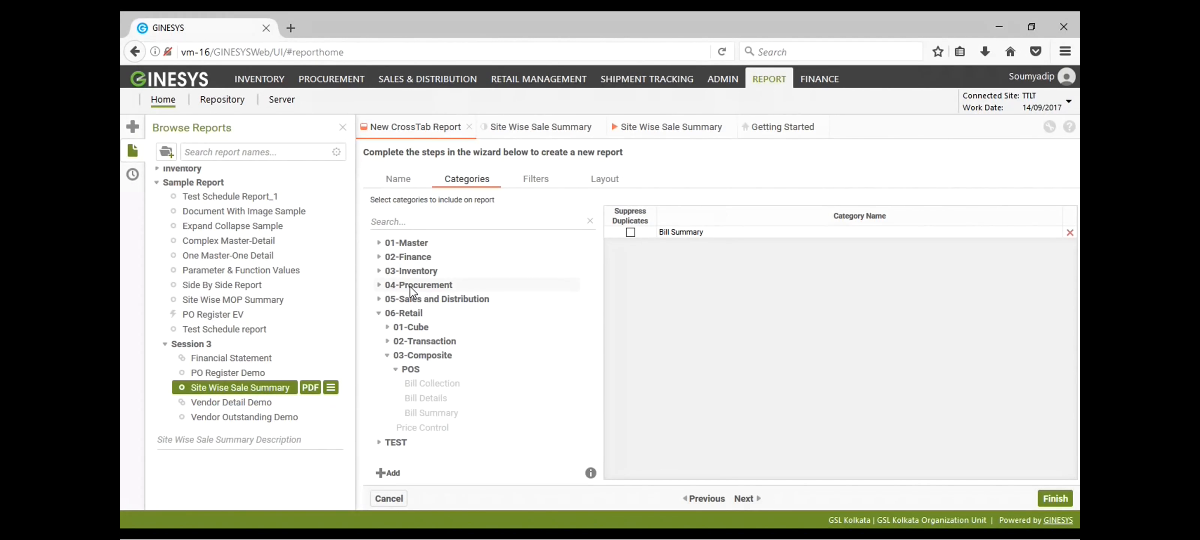
# Try adding the Owner Site category from 01-Master and remove it from the report's categories
pyautogui.click(379, 243)
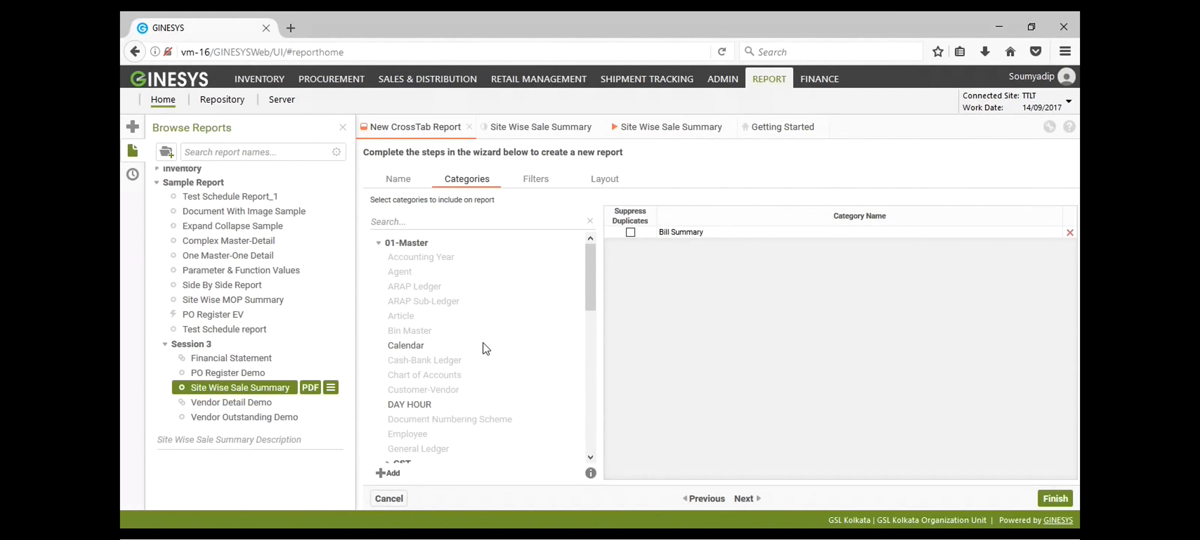
pyautogui.scroll(-1, 498, 368)
pyautogui.scroll(-5, 500, 371)
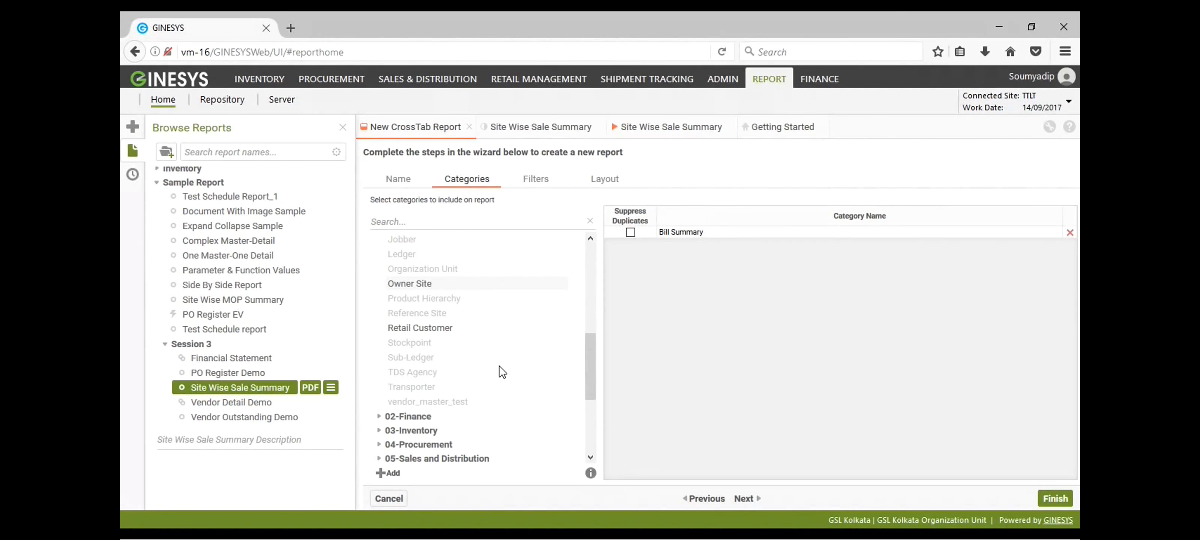
pyautogui.click(416, 283)
pyautogui.doubleClick(415, 283)
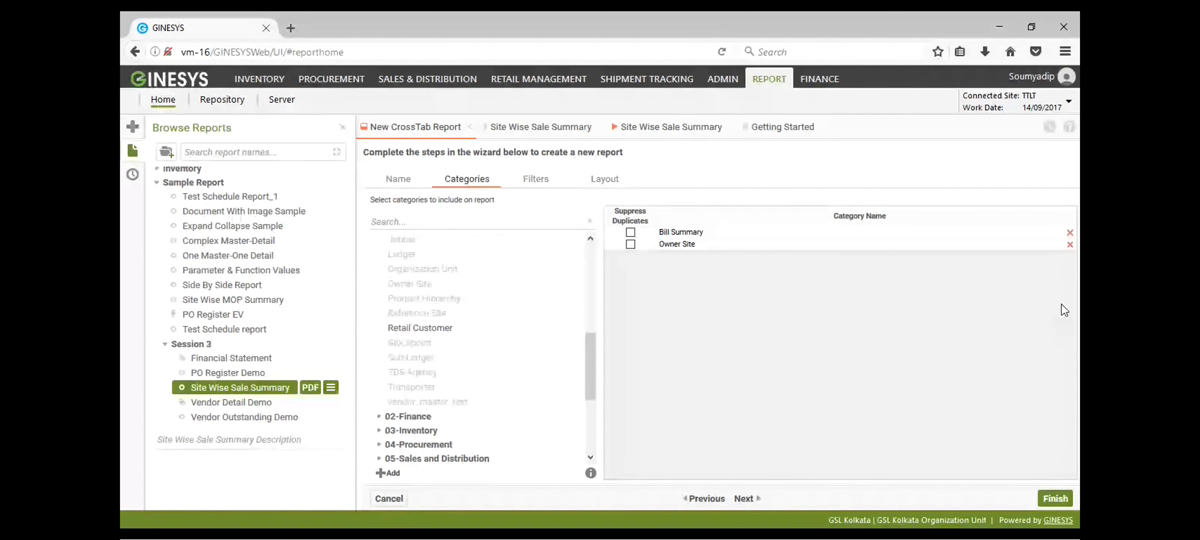
pyautogui.click(1070, 245)
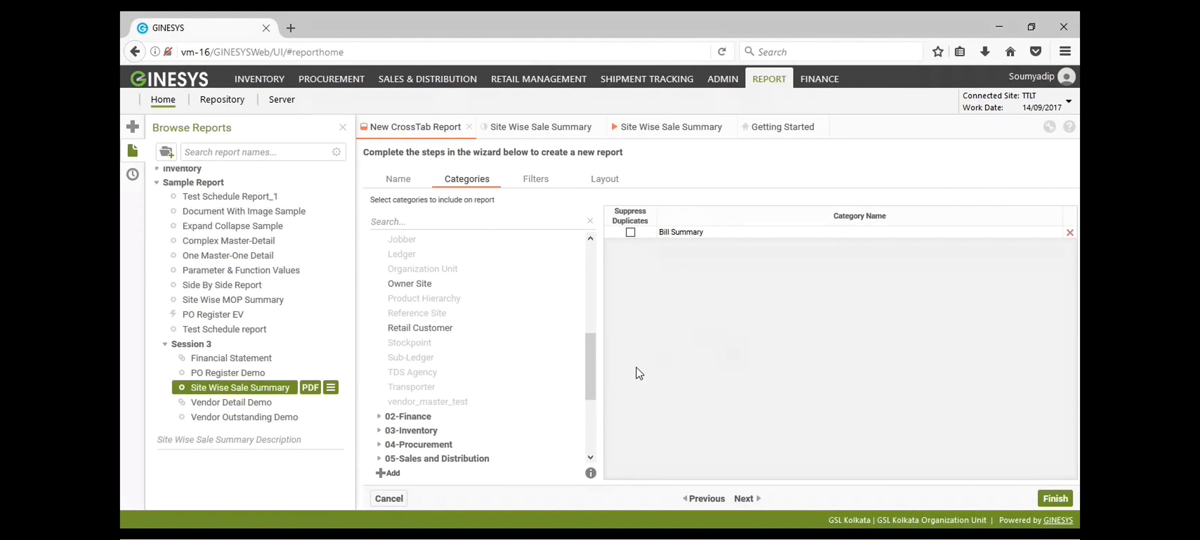
# Add the Calendar category from 01-Master to the report's categories
pyautogui.moveTo(590, 357); pyautogui.dragTo(593, 267)
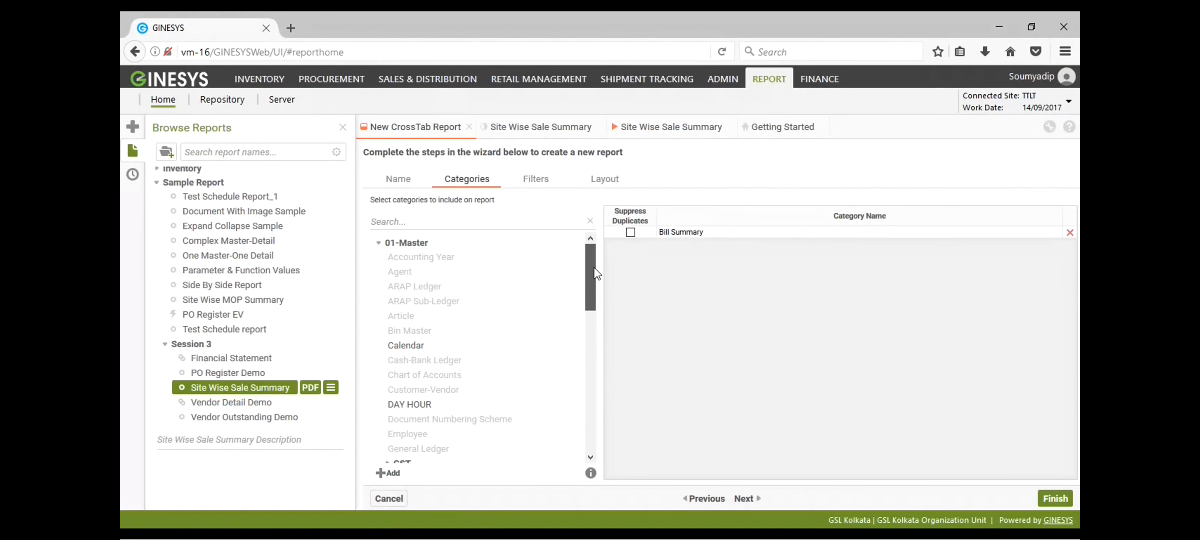
pyautogui.click(409, 345)
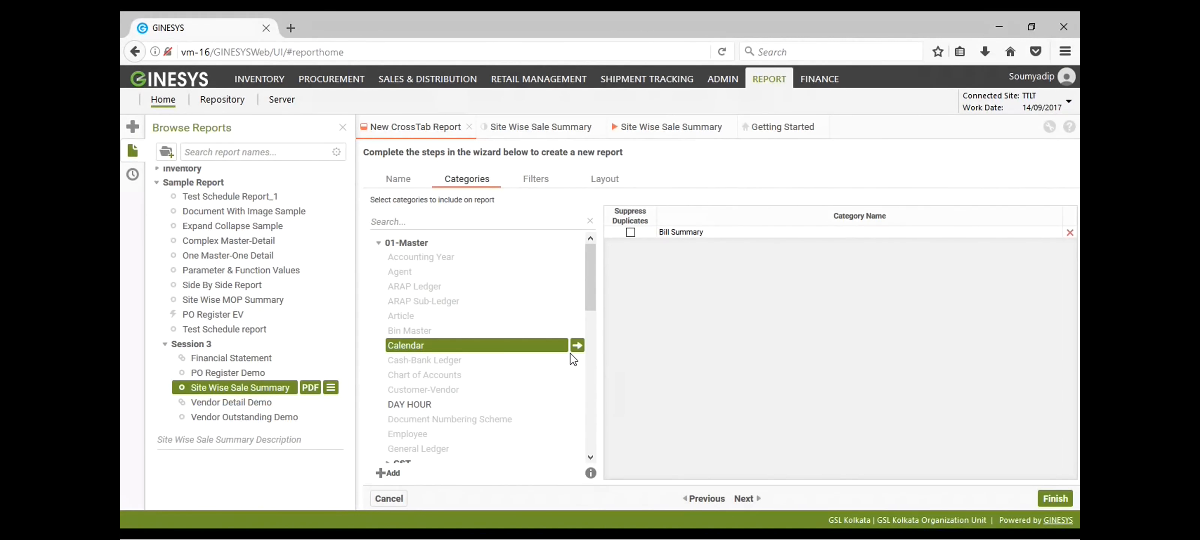
pyautogui.click(577, 345)
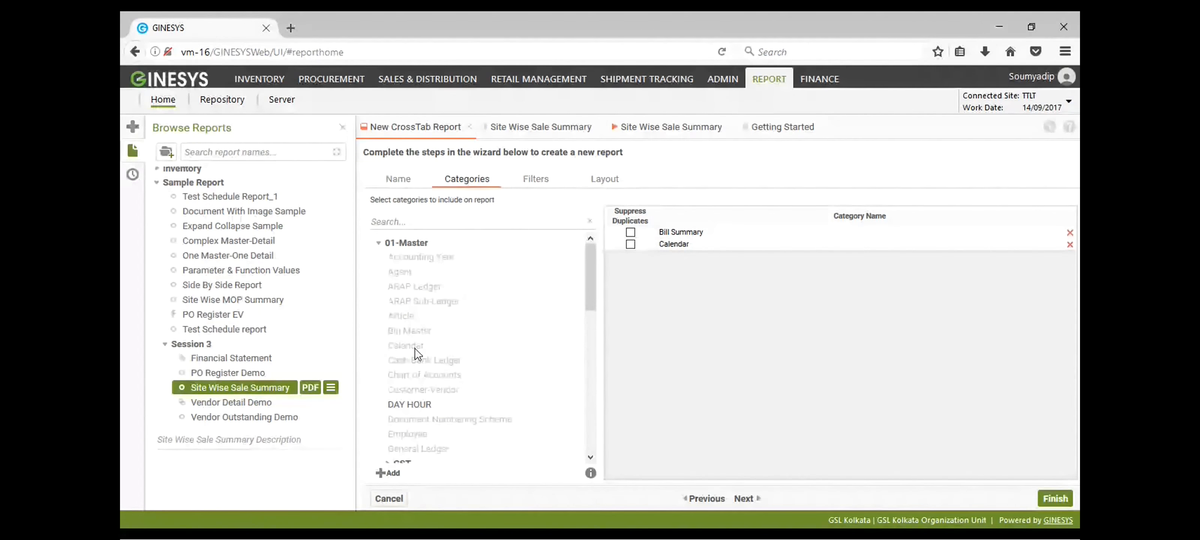
pyautogui.click(704, 243)
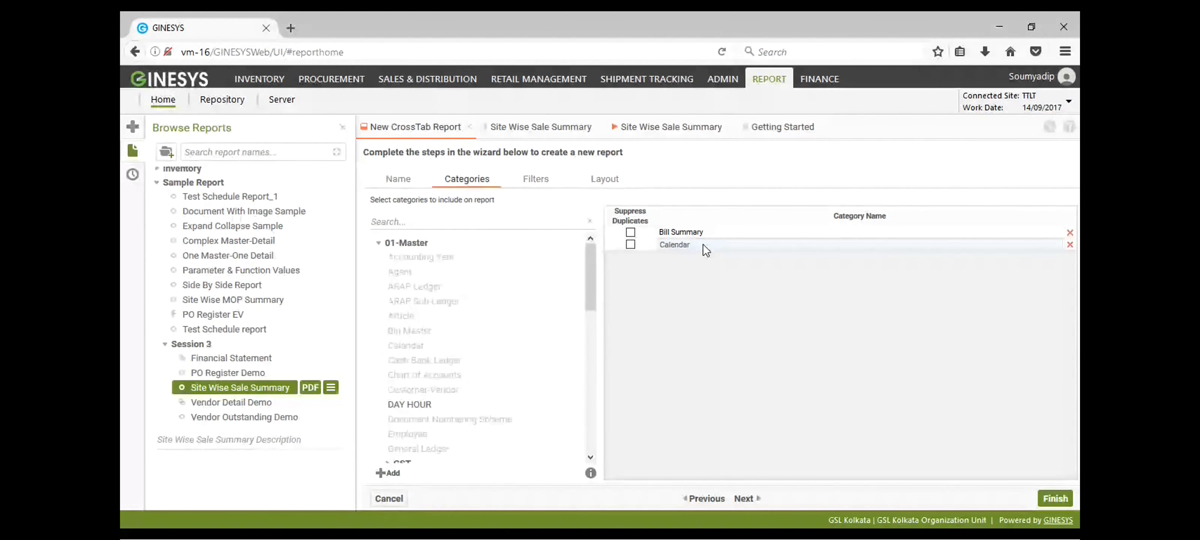
# Leave the report without filters and set Bill Summary's OWNER_SITE field as the crosstab's row header source
pyautogui.click(540, 181)
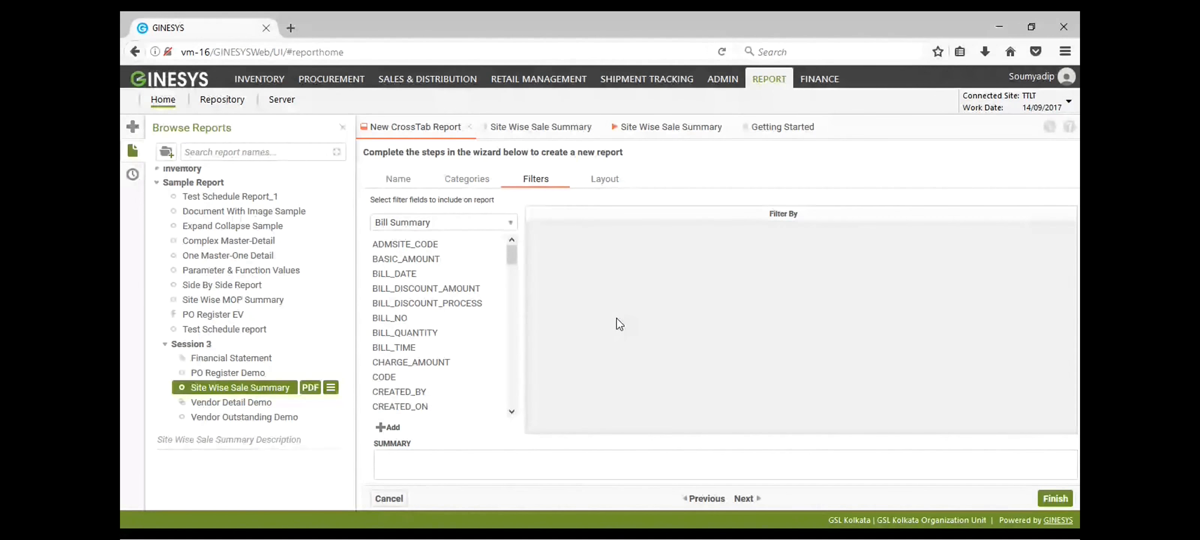
pyautogui.click(606, 183)
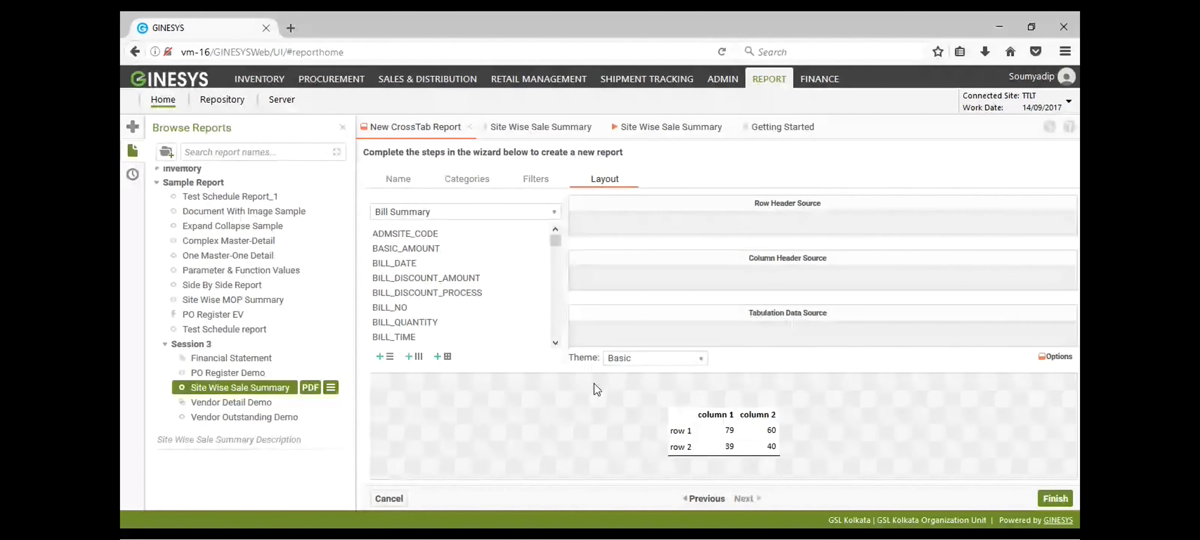
pyautogui.moveTo(828, 315)
pyautogui.click(501, 263)
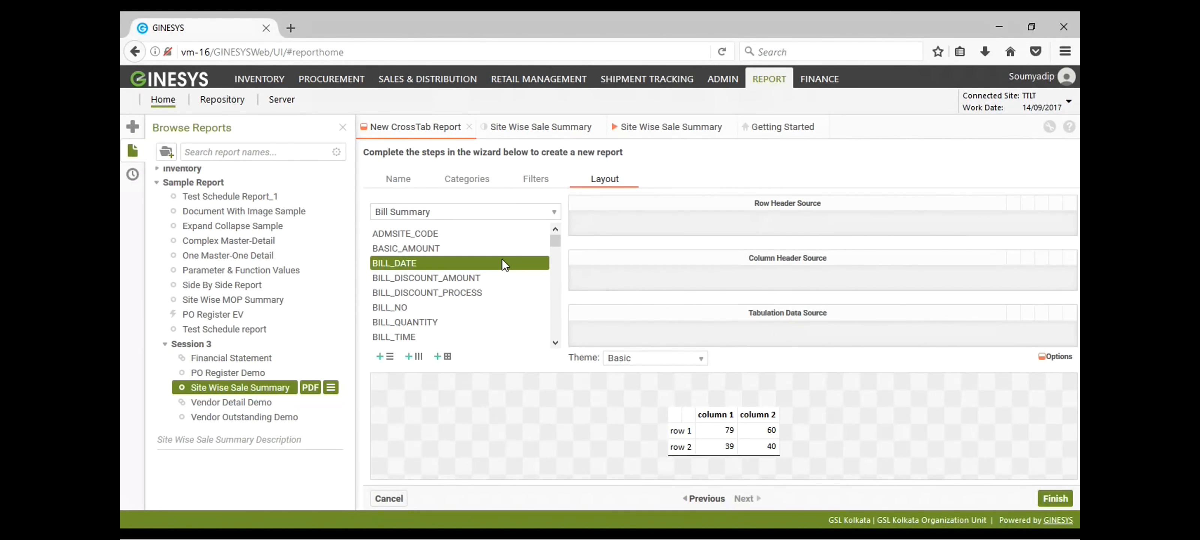
pyautogui.press('o')
pyautogui.scroll(-2, 495, 299)
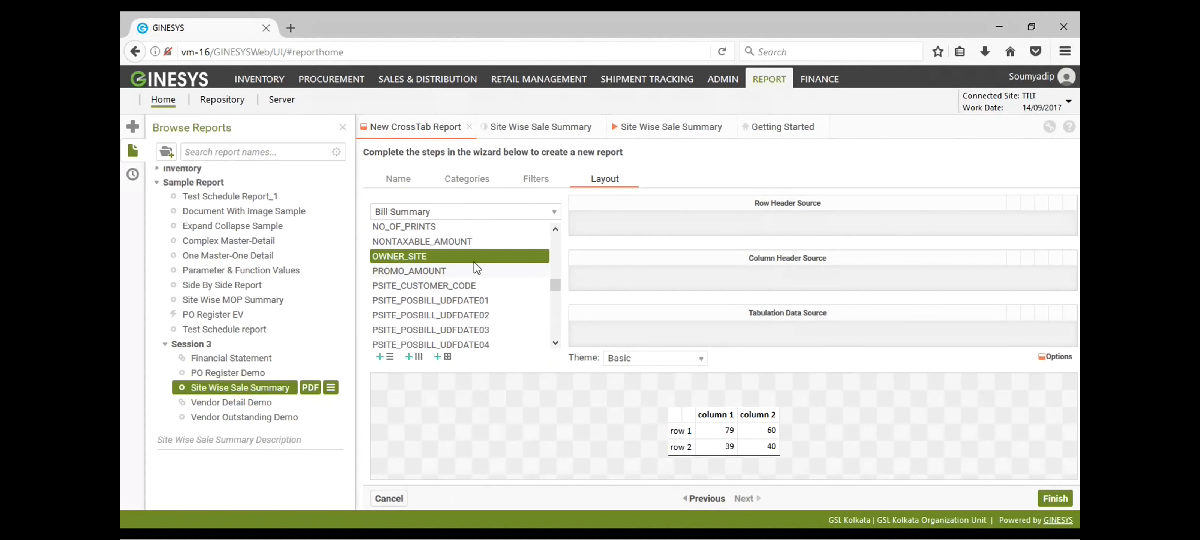
pyautogui.moveTo(476, 255); pyautogui.dragTo(689, 229)
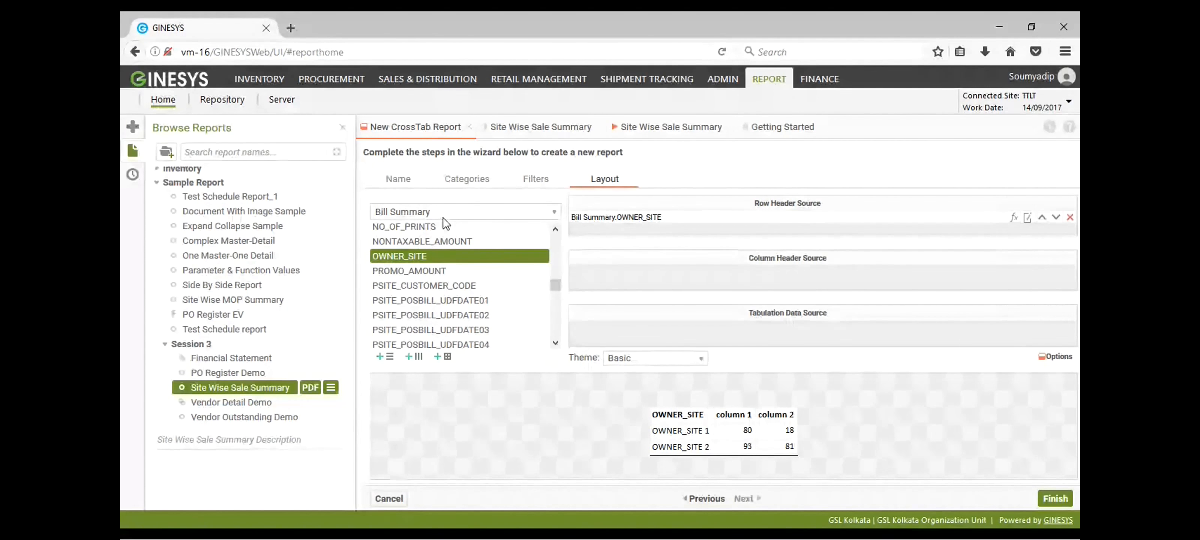
# Browse the Calendar category's date fields and set YEAR_DESC as the crosstab's column header source
pyautogui.click(441, 245)
pyautogui.click(431, 263)
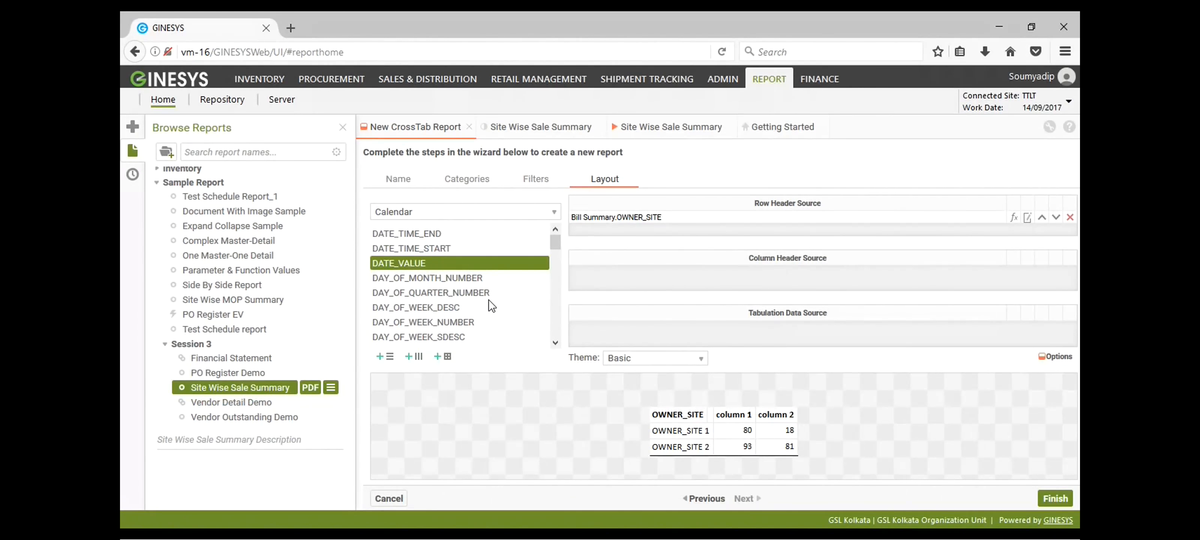
pyautogui.moveTo(555, 241)
pyautogui.mouseDown()
pyautogui.moveTo(557, 256)
pyautogui.moveTo(558, 241)
pyautogui.mouseUp()
pyautogui.moveTo(556, 241); pyautogui.dragTo(556, 239)
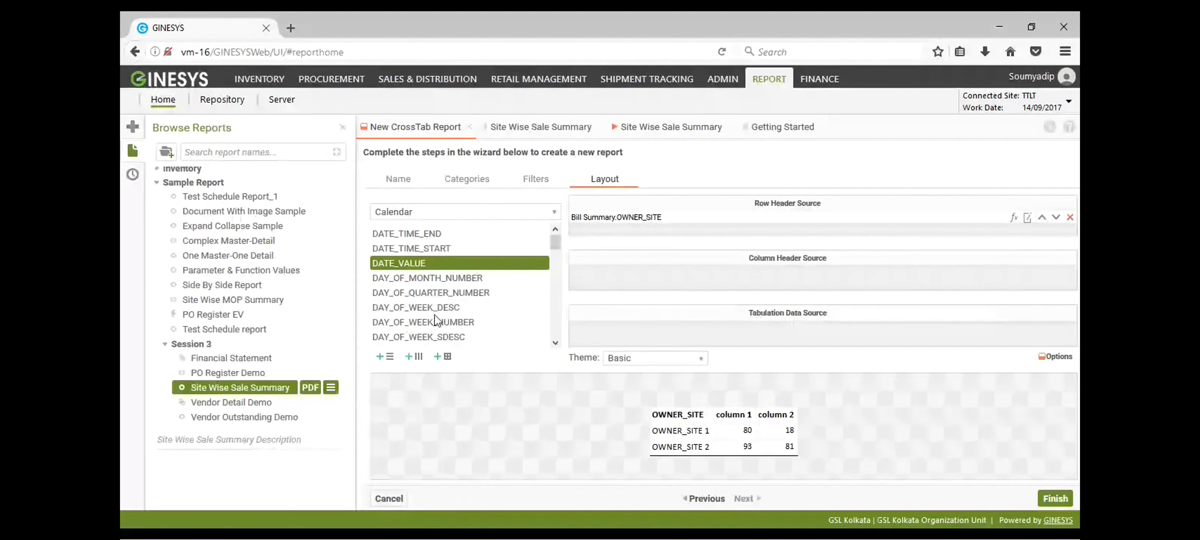
pyautogui.moveTo(554, 244); pyautogui.dragTo(556, 310)
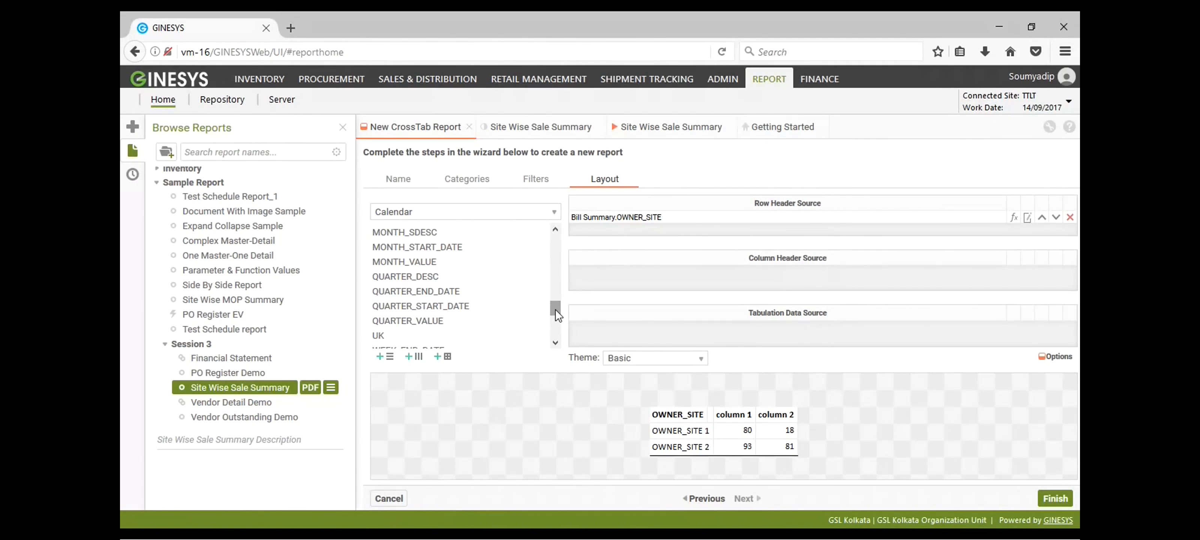
pyautogui.click(420, 277)
pyautogui.click(417, 263)
pyautogui.click(417, 247)
pyautogui.click(418, 238)
pyautogui.click(419, 250)
pyautogui.click(420, 265)
pyautogui.click(422, 279)
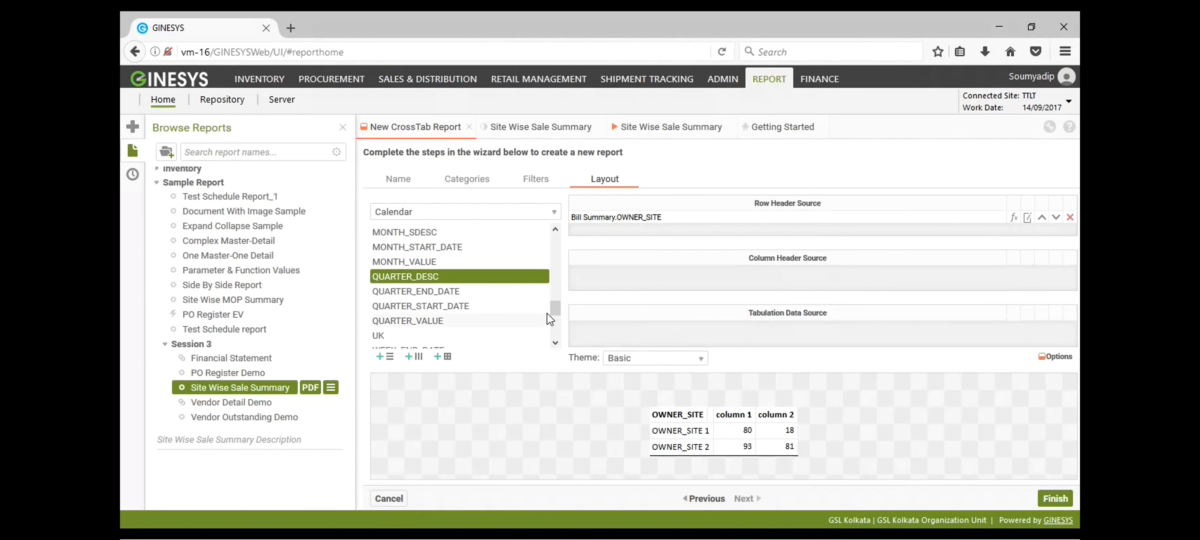
pyautogui.moveTo(556, 309); pyautogui.dragTo(556, 332)
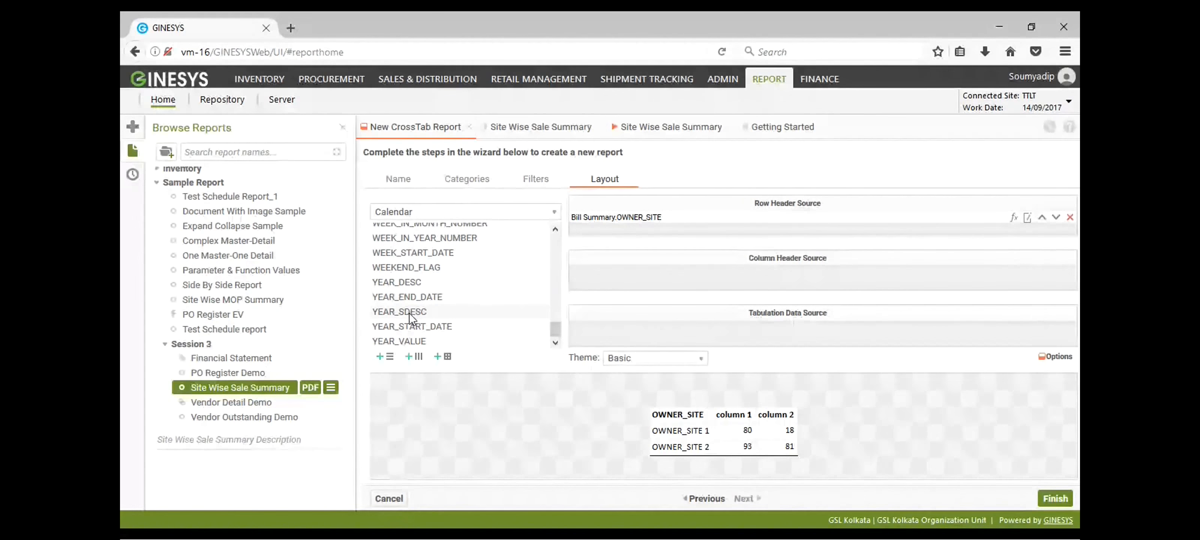
pyautogui.moveTo(408, 281); pyautogui.dragTo(692, 288)
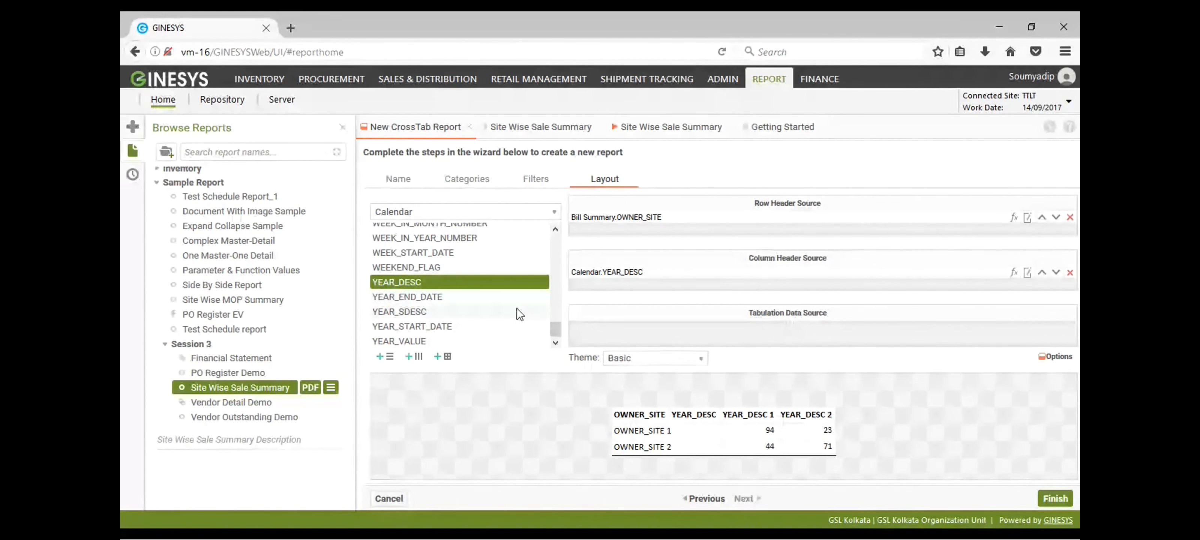
# Add Calendar's MONTH_DESC field as a second column header source below YEAR_DESC
pyautogui.moveTo(554, 334); pyautogui.dragTo(556, 299)
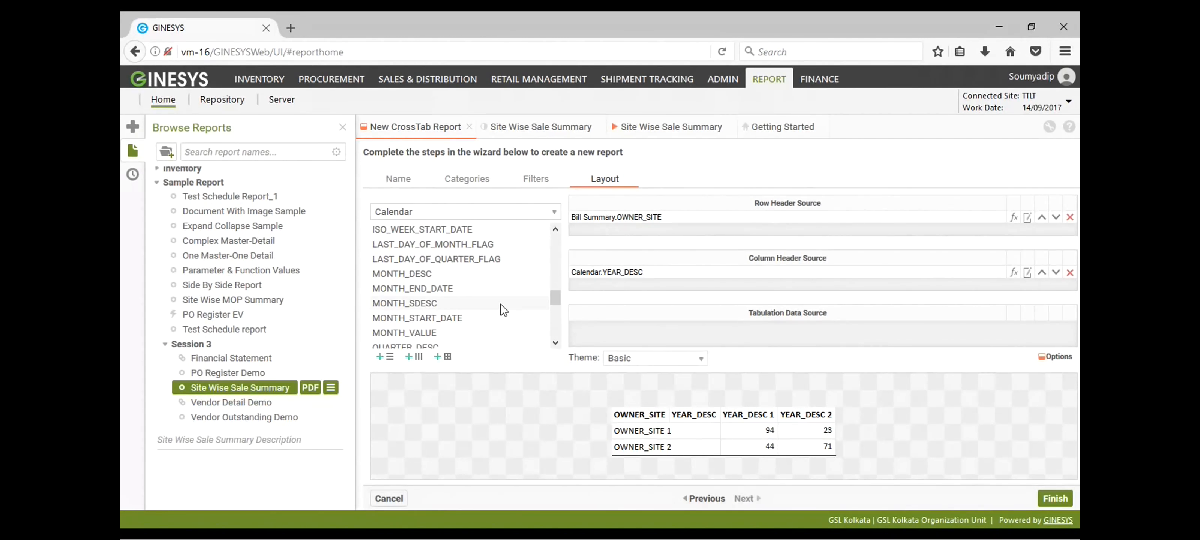
pyautogui.moveTo(419, 277); pyautogui.dragTo(640, 297)
pyautogui.moveTo(475, 277); pyautogui.dragTo(619, 279)
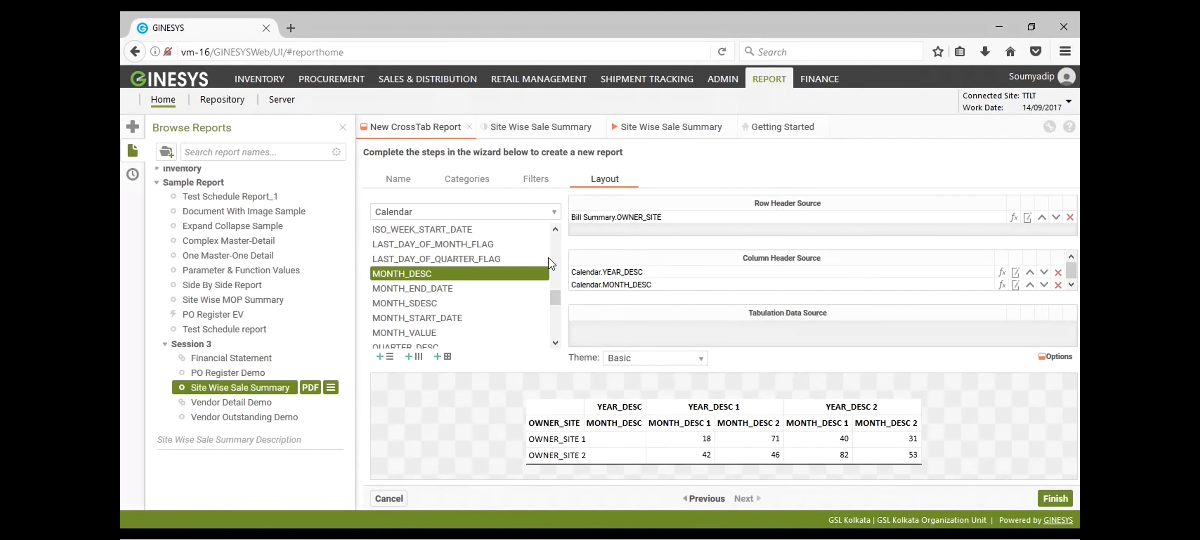
# Set Bill Summary's SALE_QUANTITY field as the crosstab's tabulation data source
pyautogui.click(553, 214)
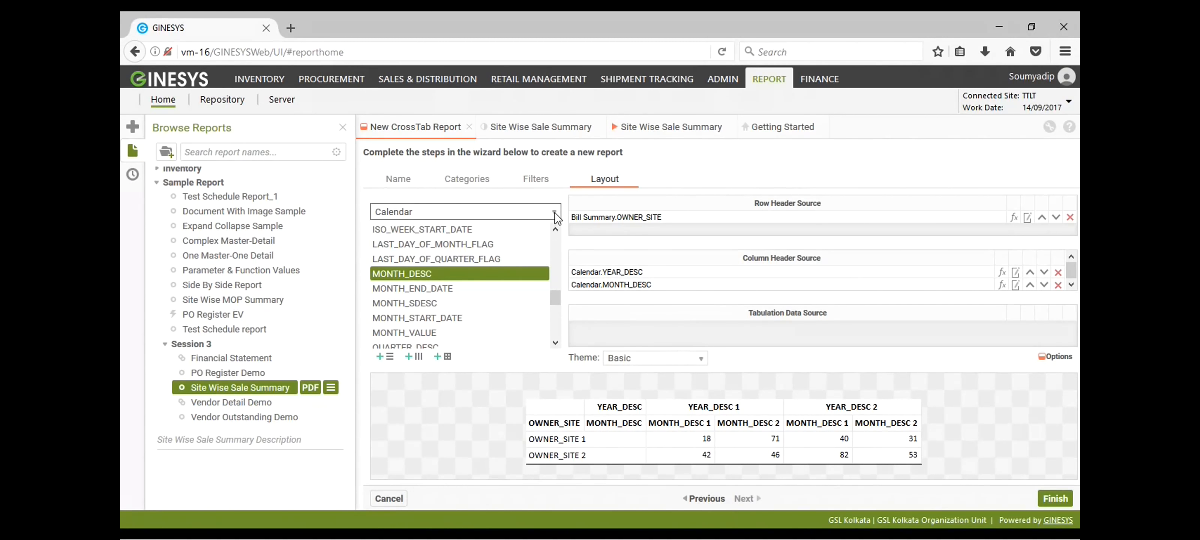
pyautogui.click(540, 226)
pyautogui.click(436, 269)
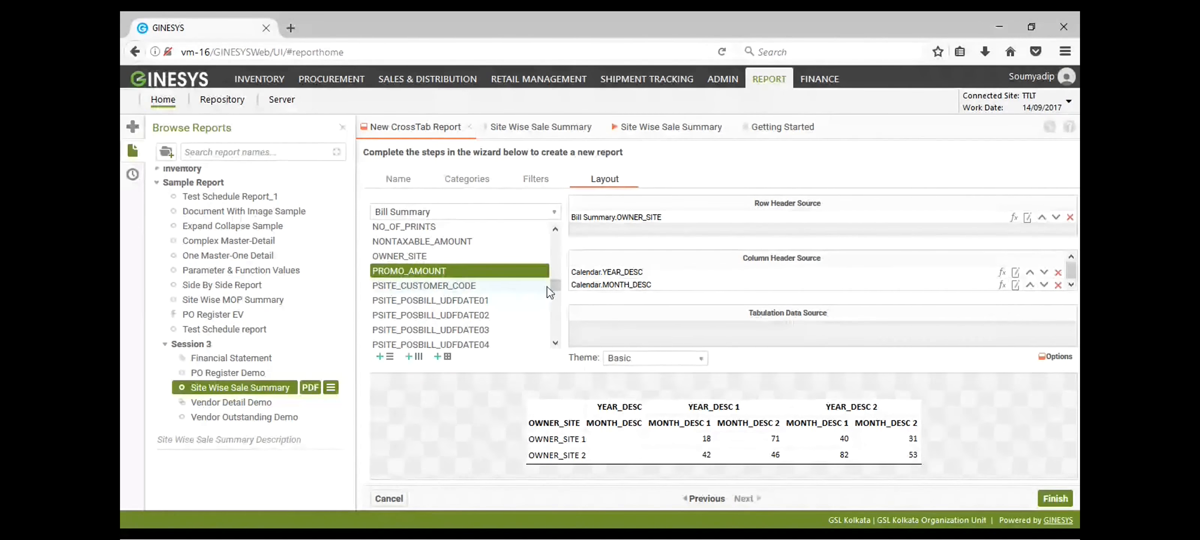
pyautogui.moveTo(558, 287); pyautogui.dragTo(558, 319)
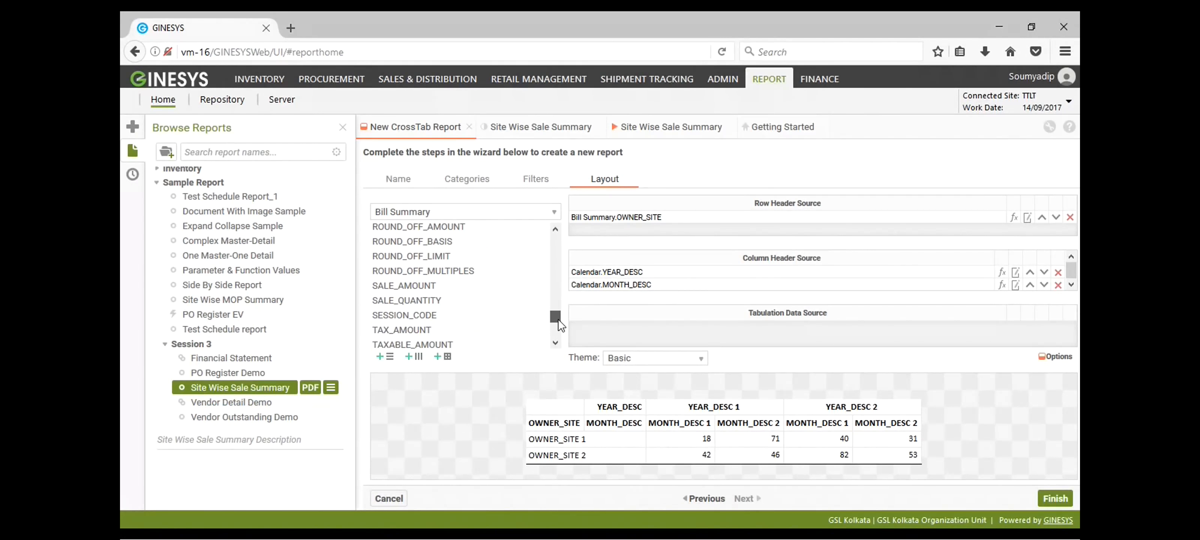
pyautogui.click(436, 299)
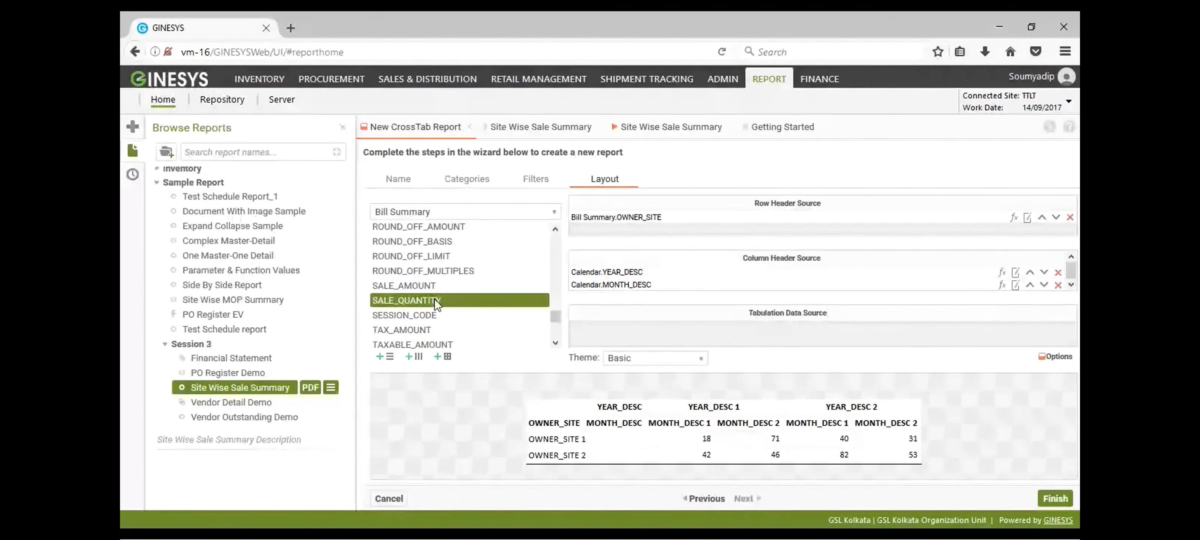
pyautogui.moveTo(513, 306); pyautogui.dragTo(661, 337)
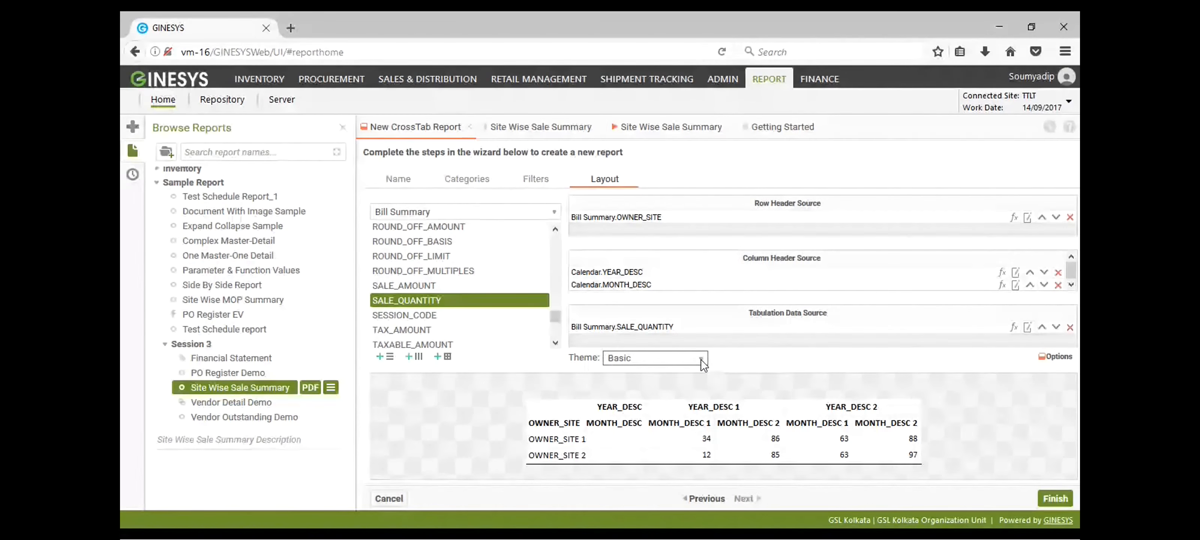
# Try the Grayscale theme, apply the Water Cooler theme to the crosstab, and finish creating the report
pyautogui.click(665, 257)
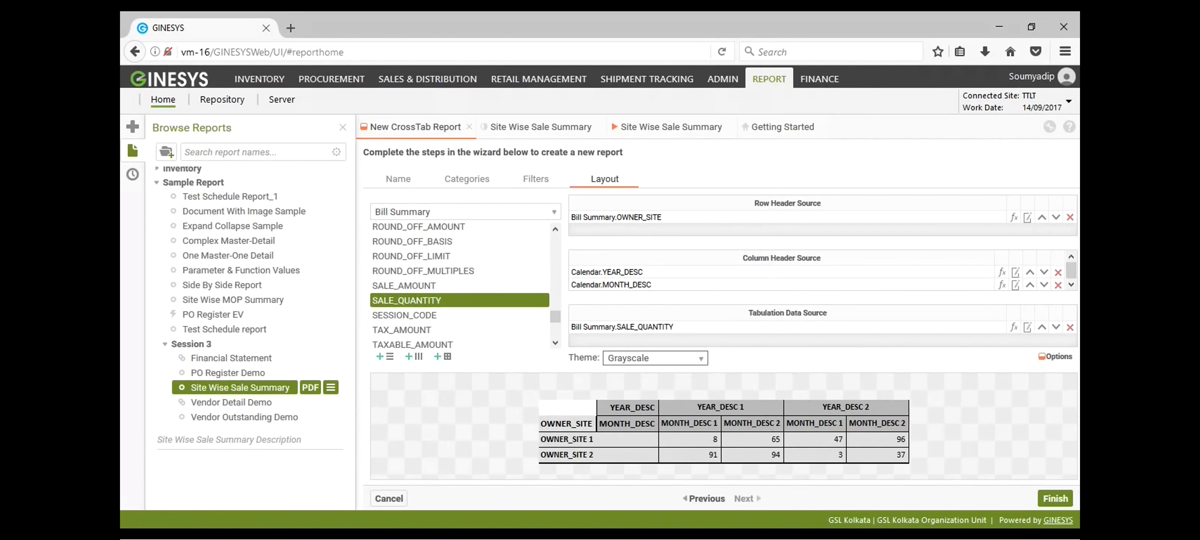
pyautogui.click(701, 358)
pyautogui.click(669, 341)
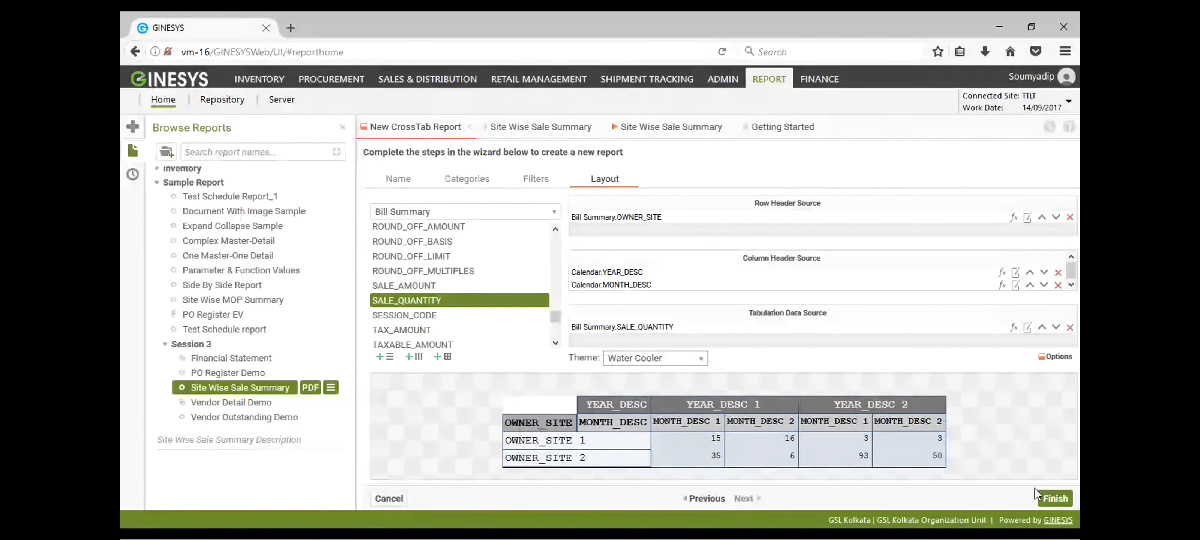
pyautogui.click(1053, 499)
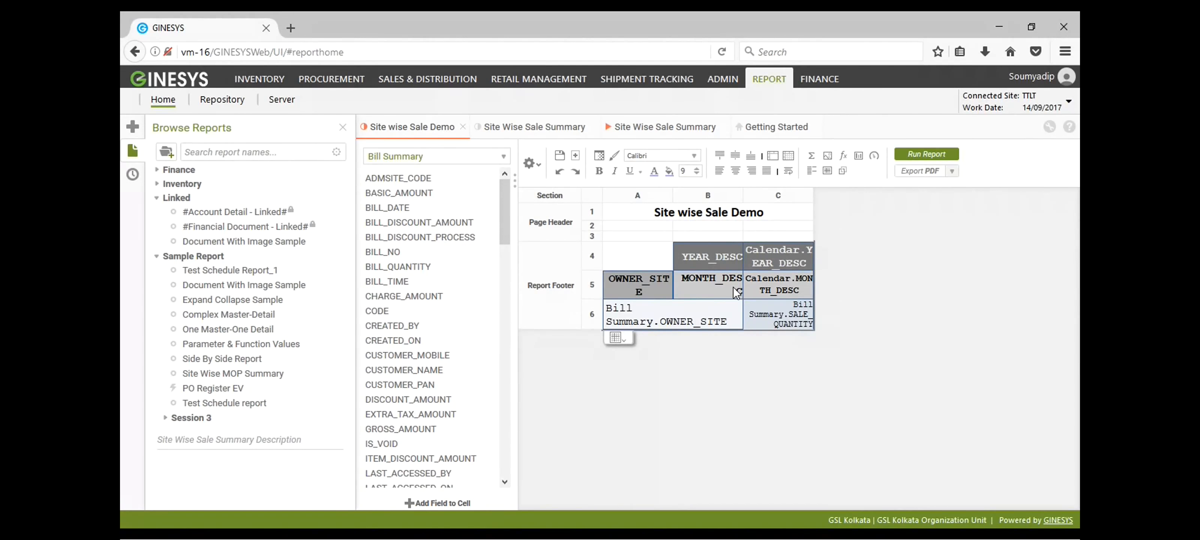
# Review the new crosstab's sources in the CrossTab Data Designer without changing them, and run the report
pyautogui.click(626, 339)
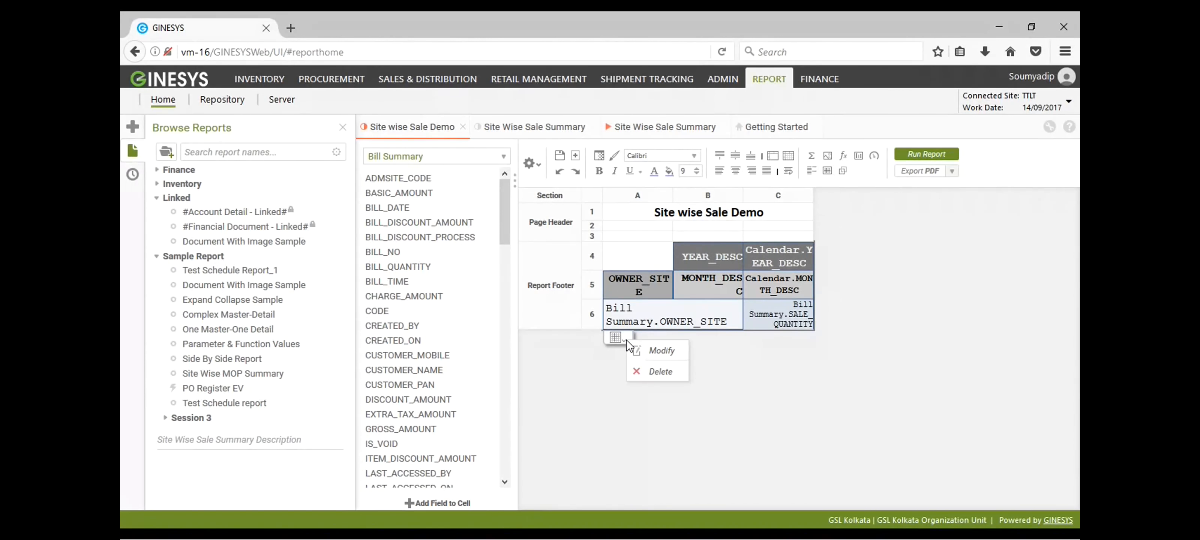
pyautogui.click(662, 353)
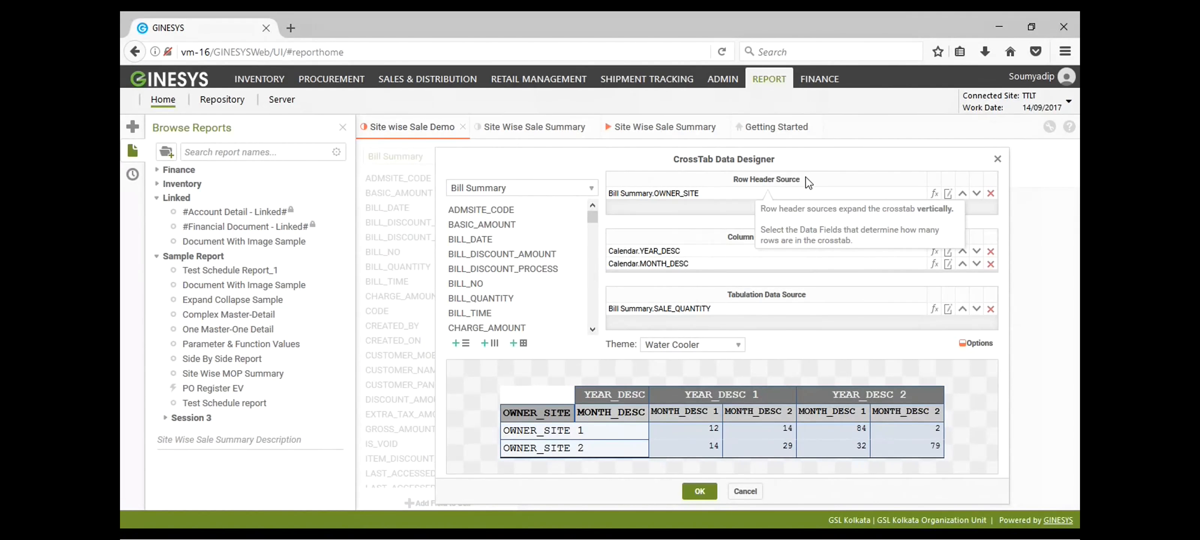
pyautogui.click(996, 159)
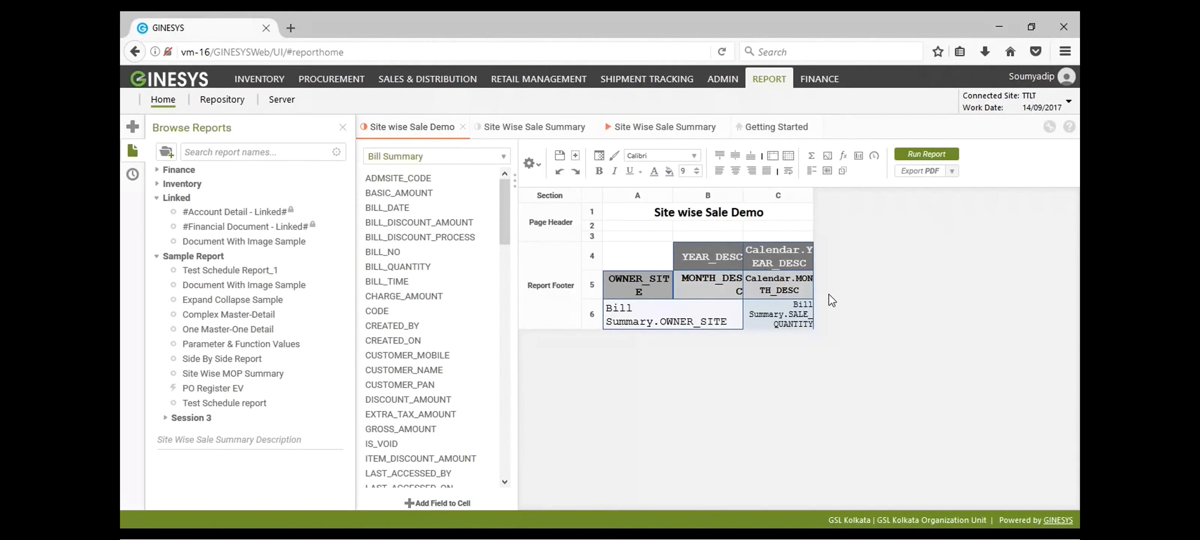
pyautogui.doubleClick(700, 311)
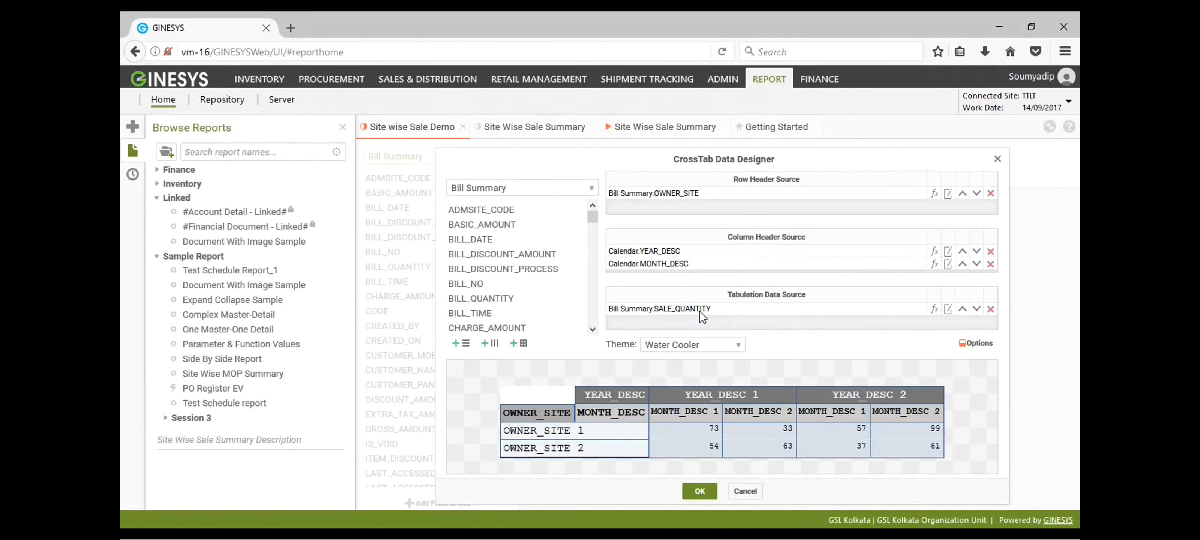
pyautogui.click(747, 492)
pyautogui.click(927, 154)
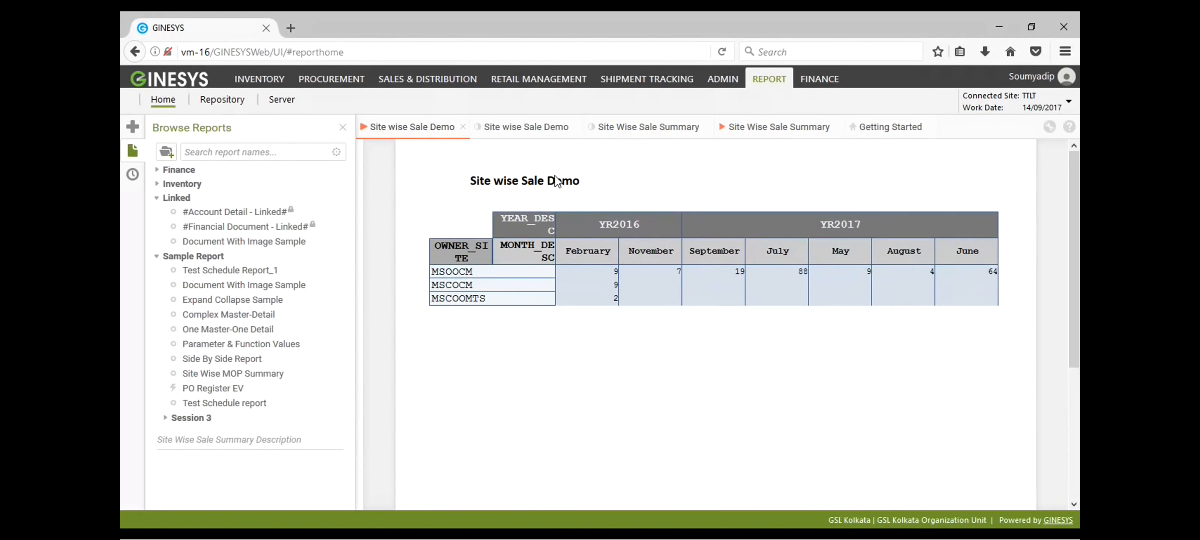
# Check the column header sources of the Site Wise Sale Summary crosstab and return to the Site wise Sale Demo design
pyautogui.click(558, 125)
pyautogui.click(634, 133)
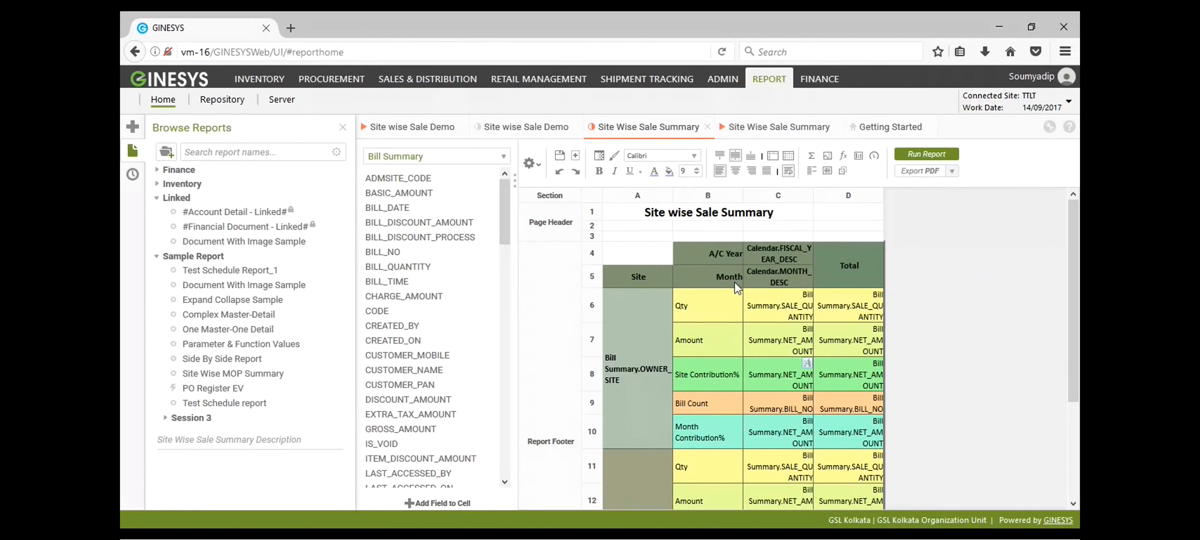
pyautogui.click(782, 288)
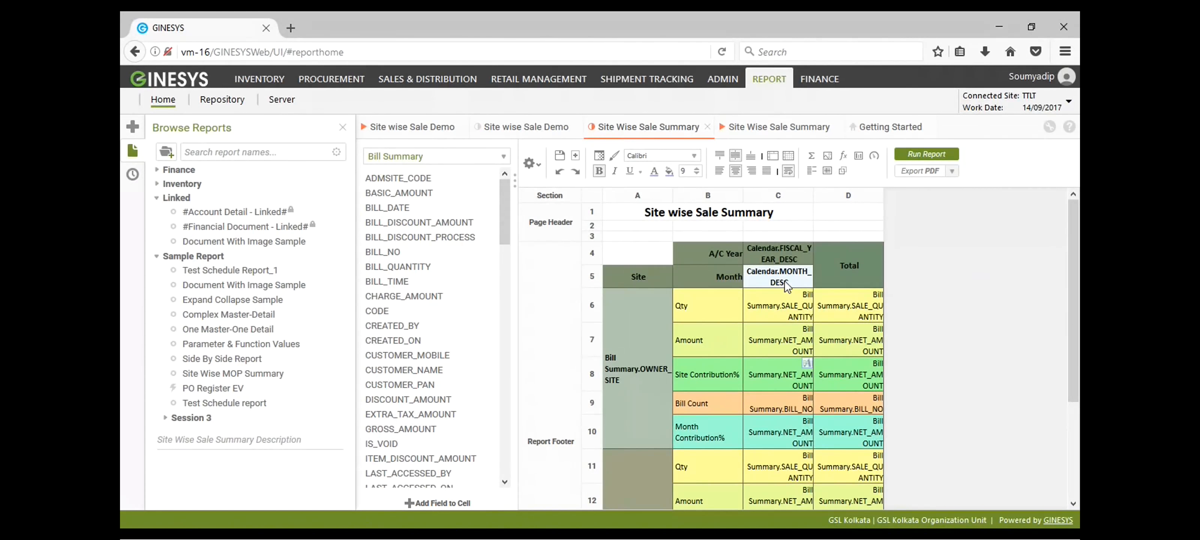
pyautogui.doubleClick(798, 278)
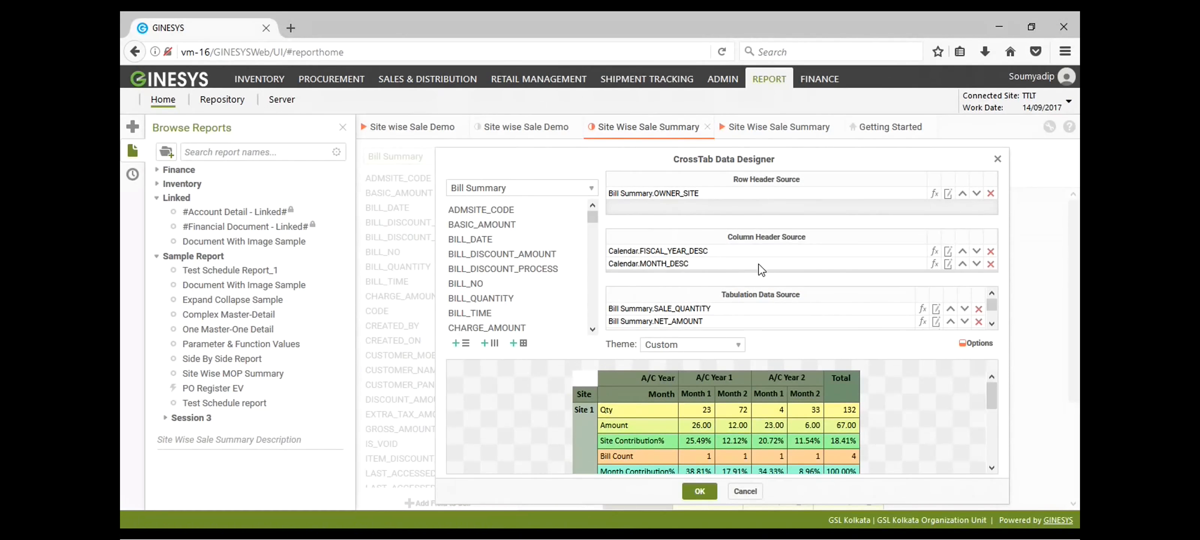
pyautogui.click(998, 159)
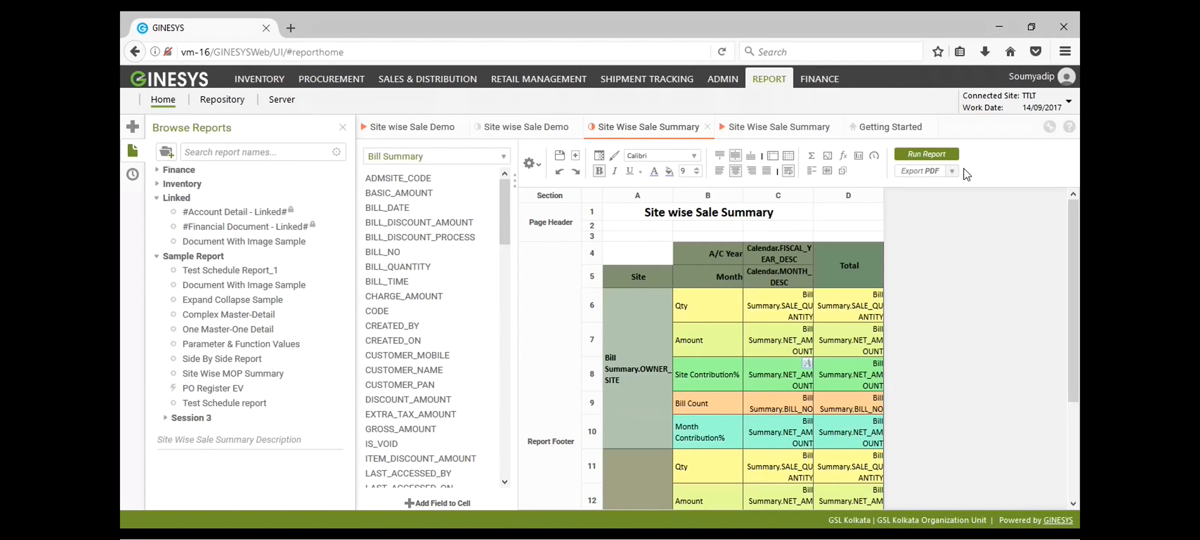
pyautogui.click(432, 131)
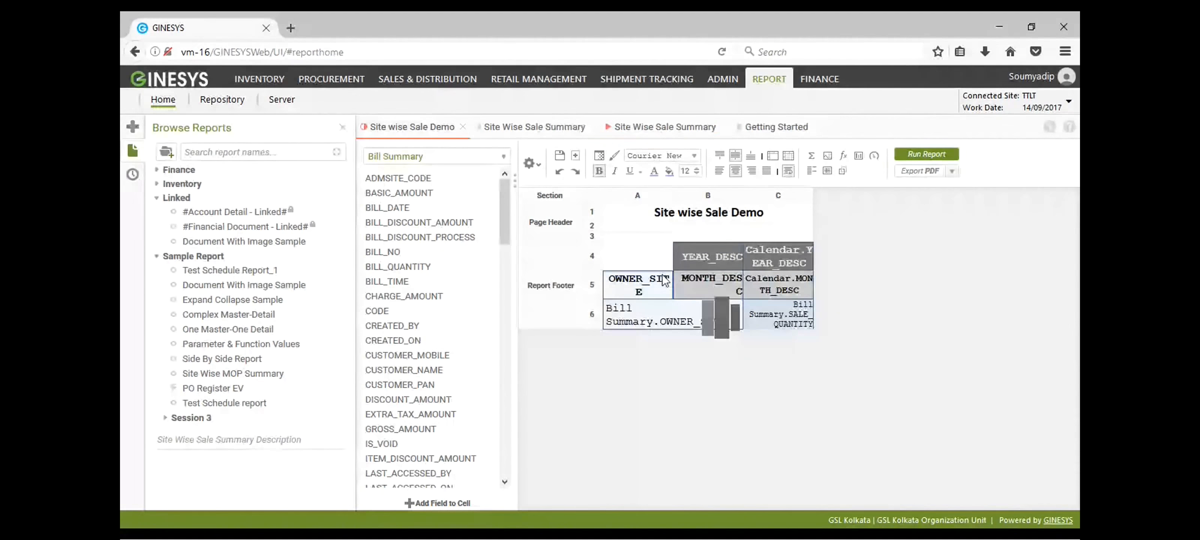
# Remove Calendar.YEAR_DESC from the crosstab's column header sources and add Calendar's FISCAL_YEAR_DESC field in its place
pyautogui.doubleClick(663, 274)
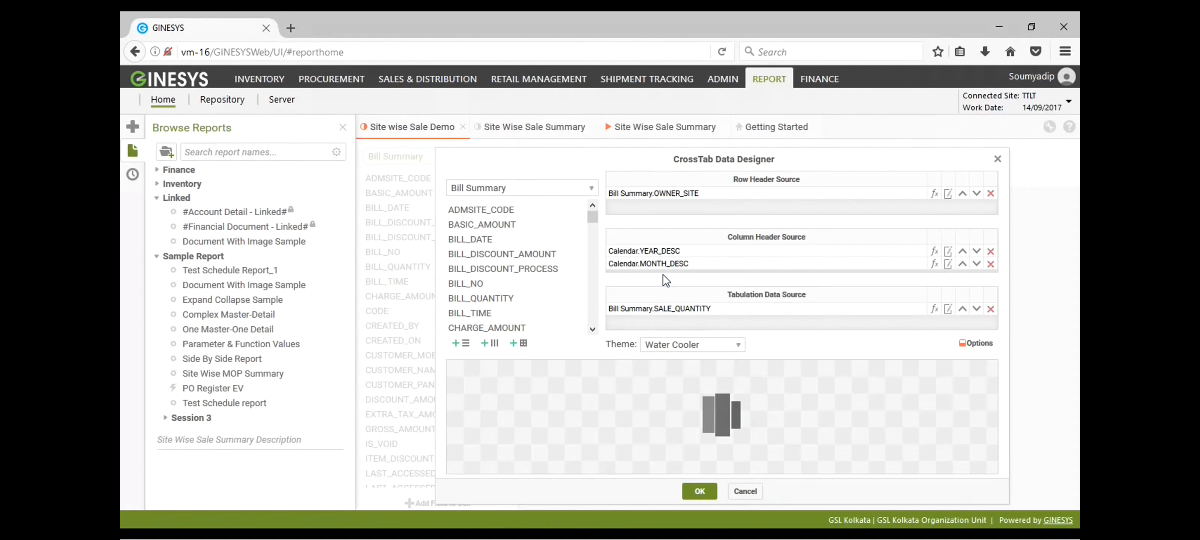
pyautogui.click(990, 251)
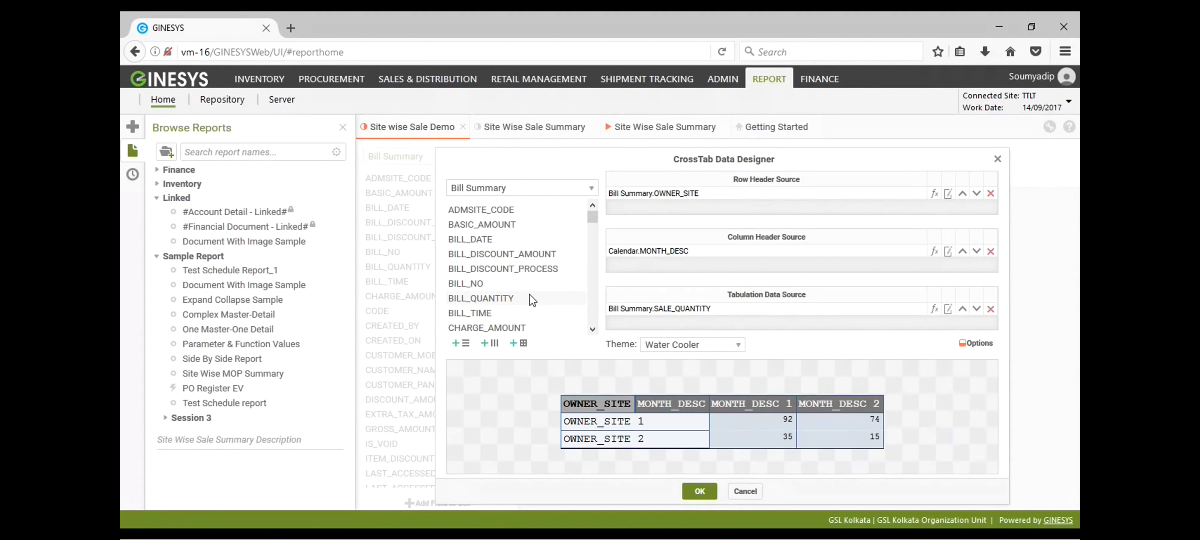
pyautogui.click(528, 269)
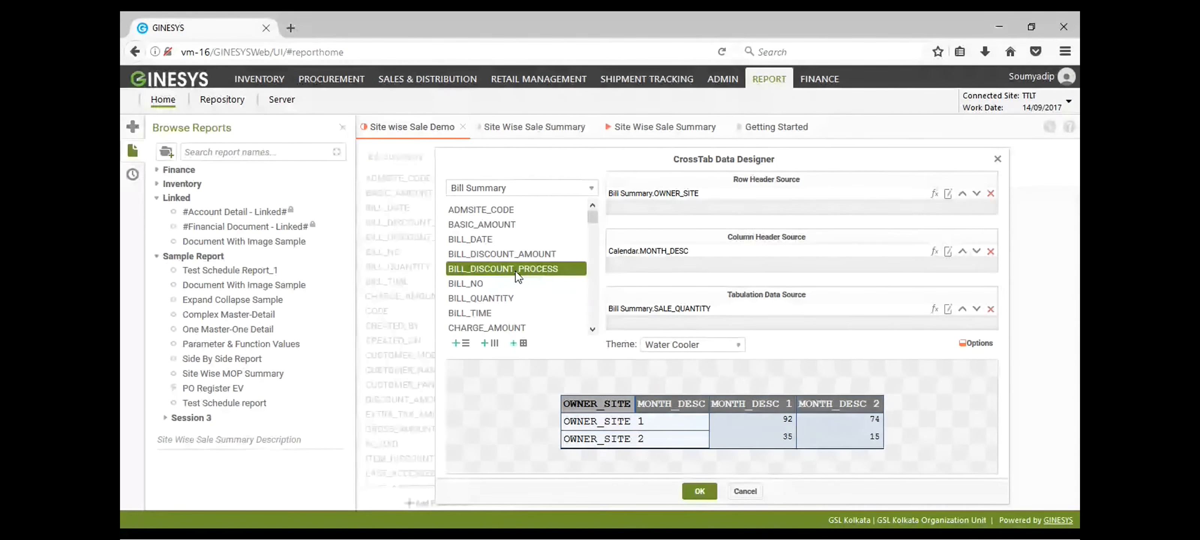
pyautogui.scroll(-3, 516, 274)
pyautogui.scroll(-3, 515, 274)
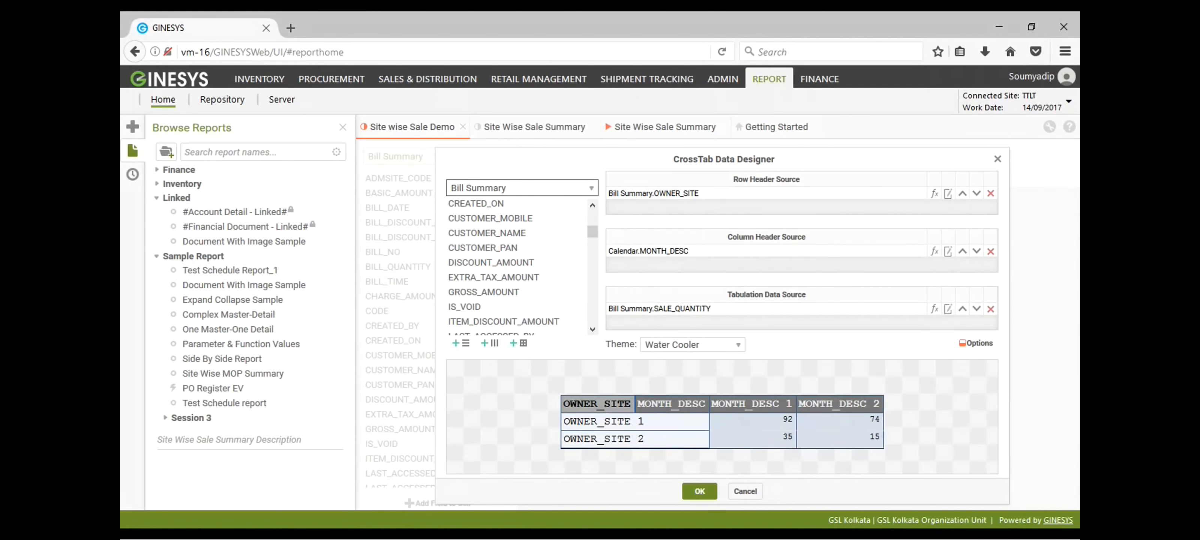
pyautogui.click(502, 224)
pyautogui.click(504, 240)
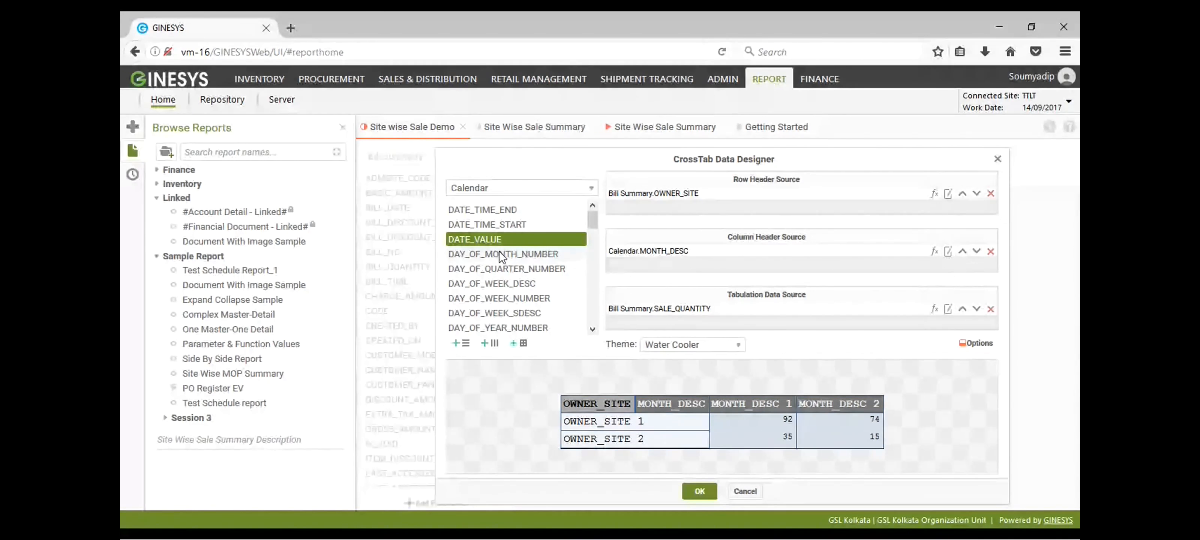
pyautogui.scroll(-5, 515, 275)
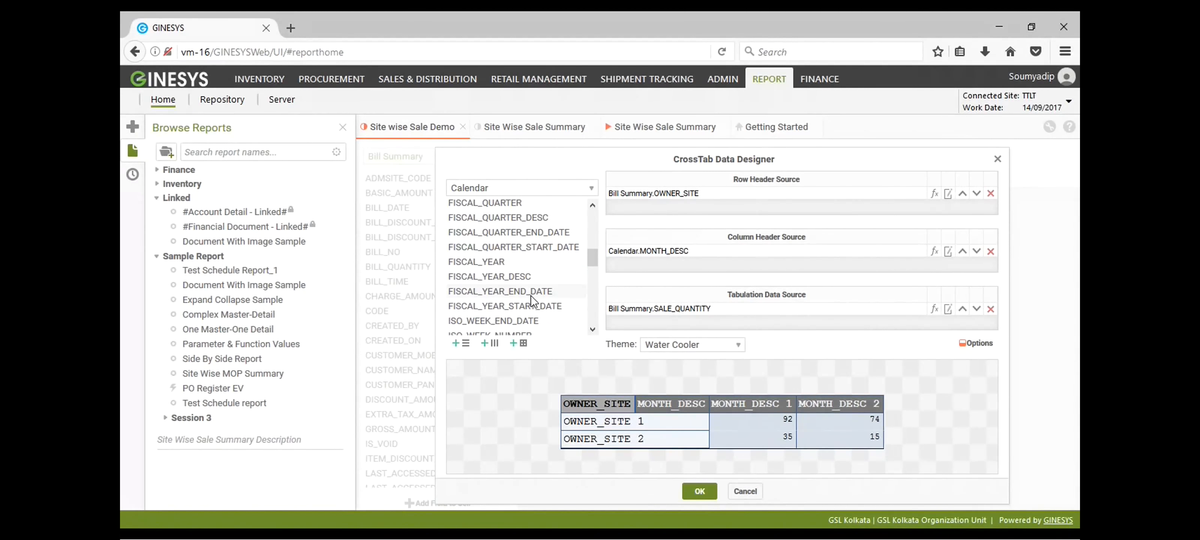
pyautogui.click(526, 277)
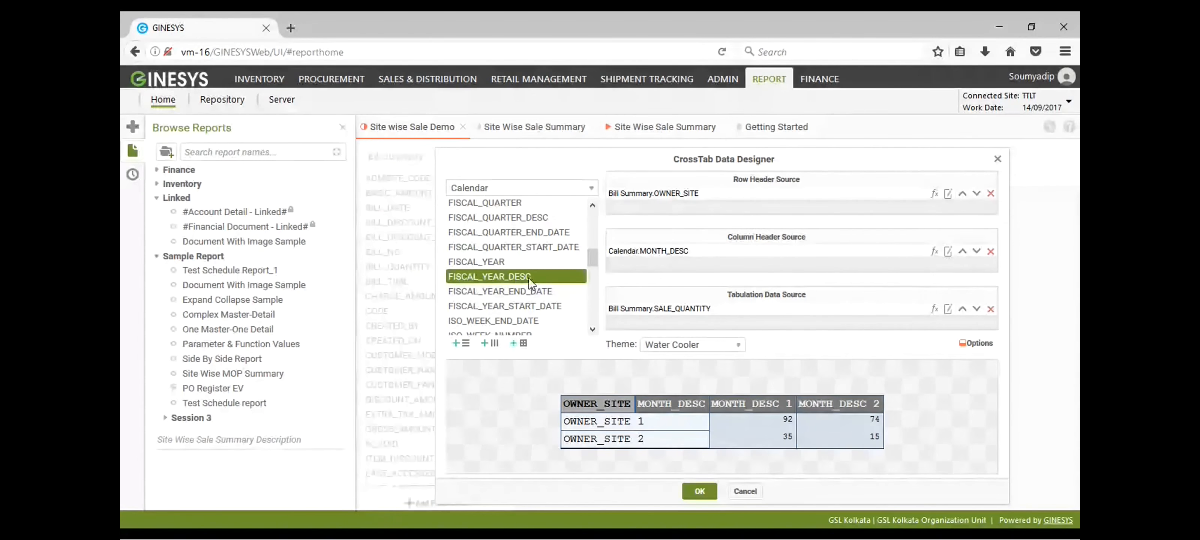
pyautogui.moveTo(529, 278); pyautogui.dragTo(675, 261)
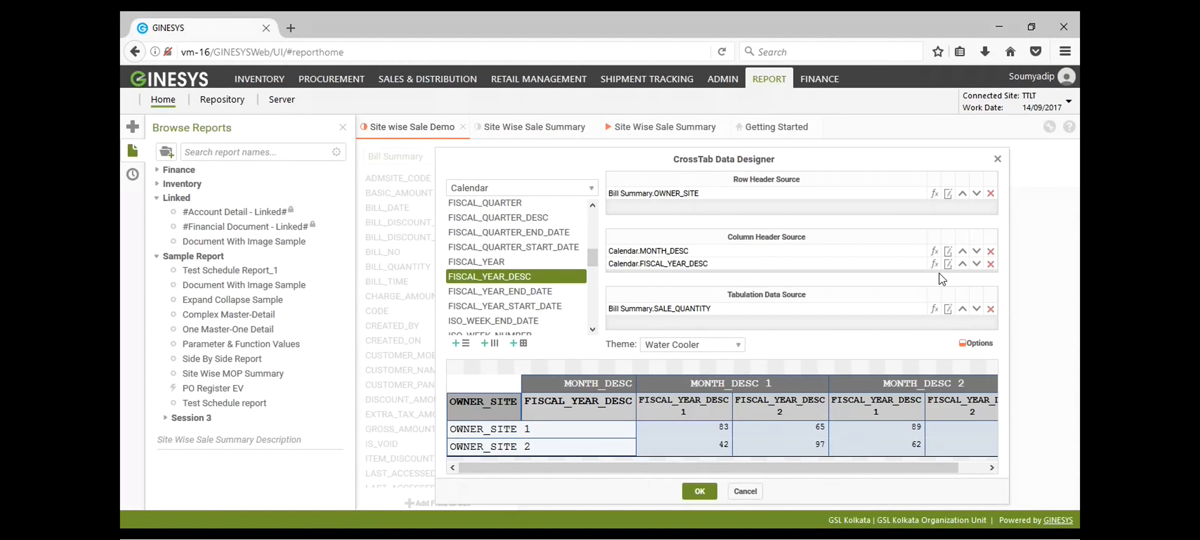
# Move Calendar.FISCAL_YEAR_DESC above Calendar.MONTH_DESC in the column header sources and apply the crosstab changes
pyautogui.click(962, 264)
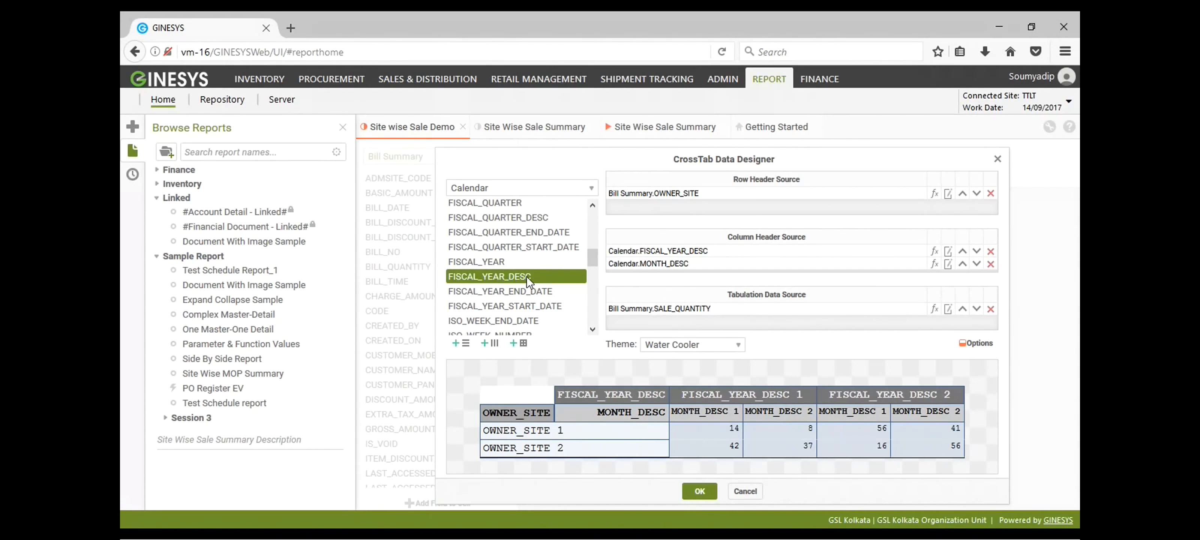
pyautogui.moveTo(590, 258); pyautogui.dragTo(593, 259)
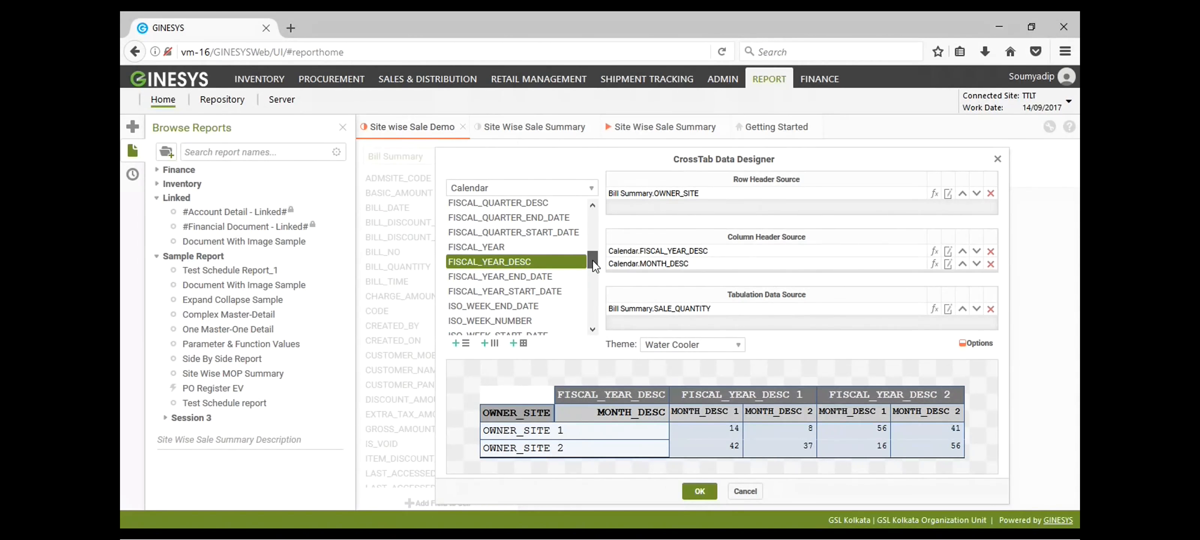
pyautogui.click(700, 492)
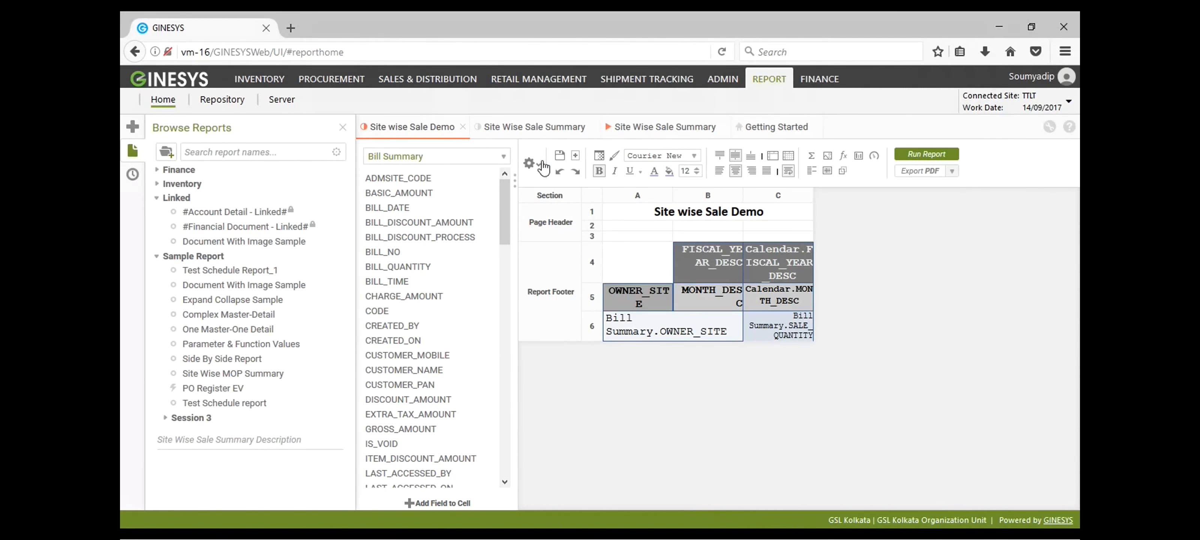
# Add Bill Summary's OWNER_SITE field as the first report sort, in ascending order
pyautogui.click(542, 163)
pyautogui.click(557, 241)
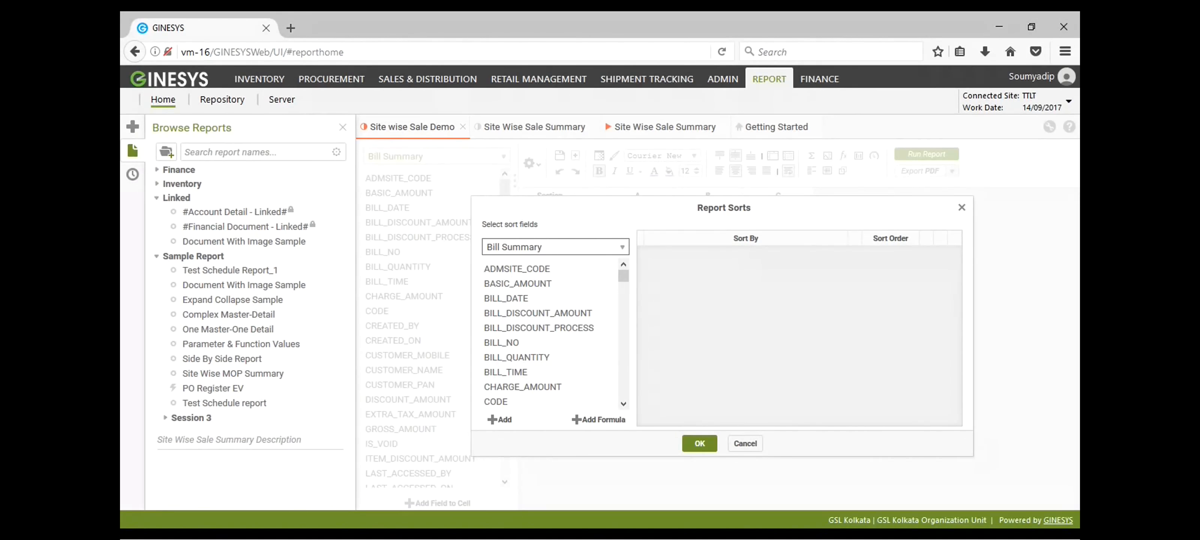
pyautogui.click(566, 278)
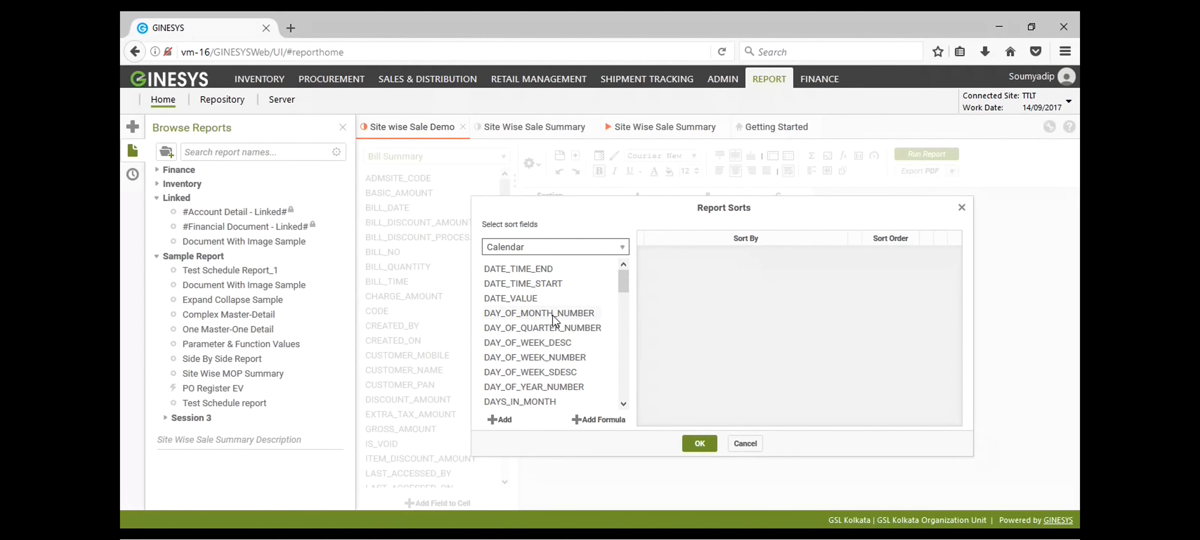
pyautogui.click(551, 245)
pyautogui.click(546, 264)
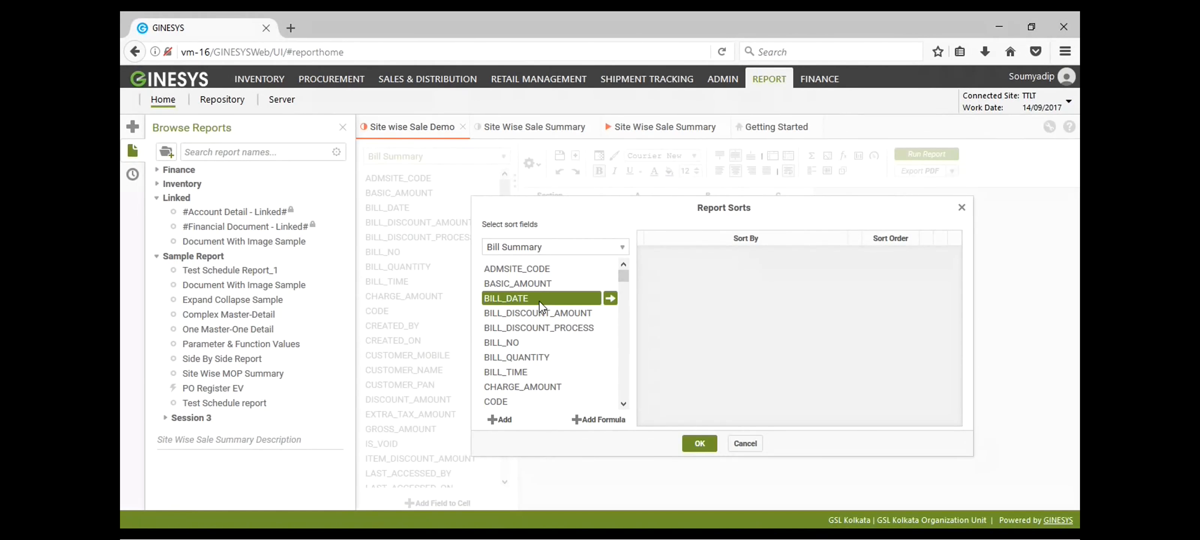
pyautogui.press('s')
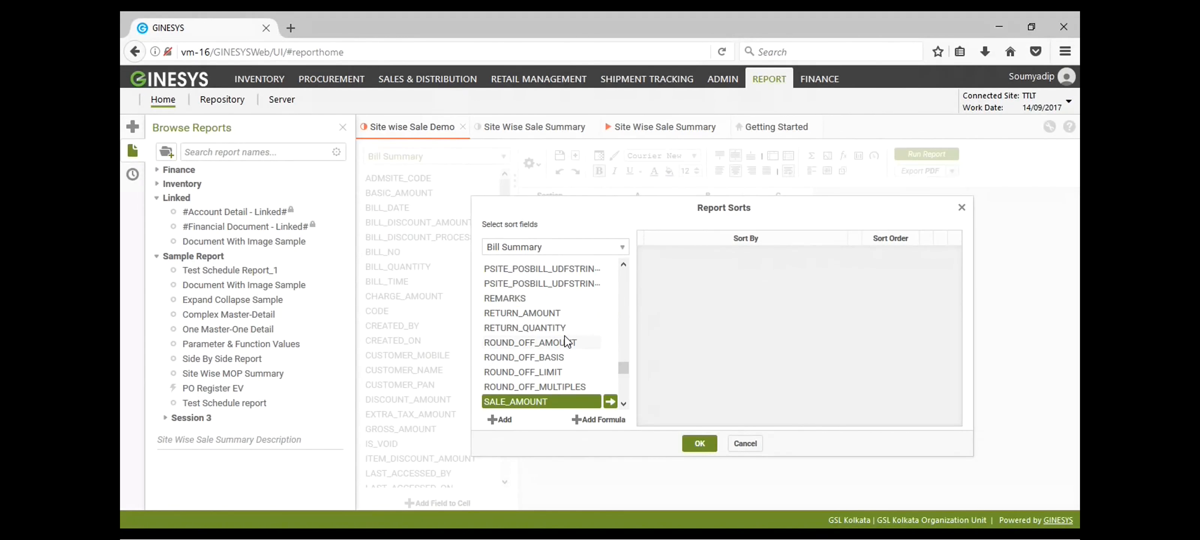
pyautogui.scroll(-2, 564, 335)
pyautogui.press('o')
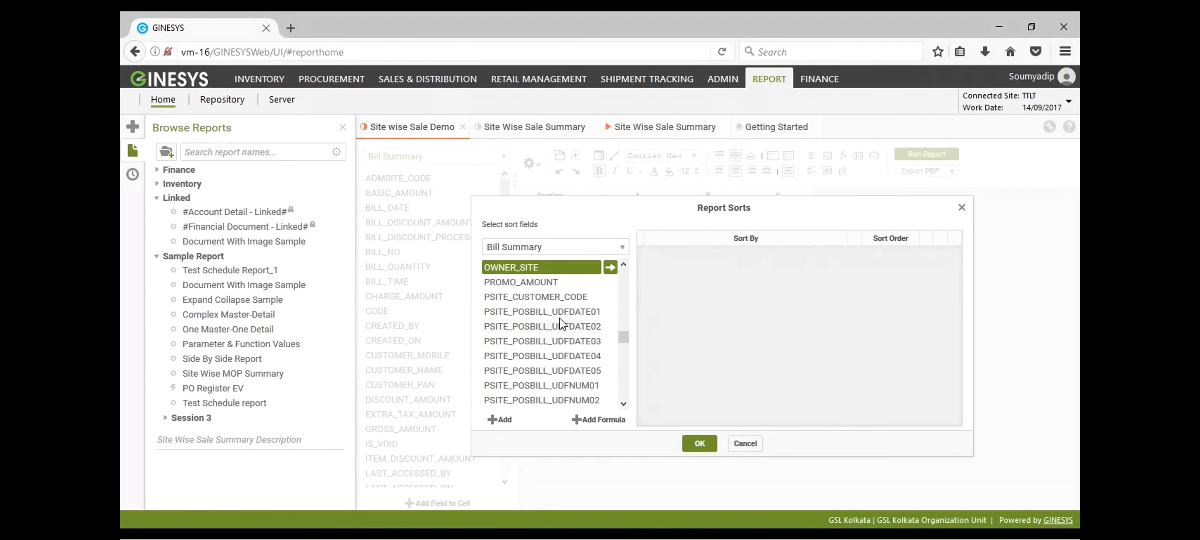
pyautogui.moveTo(542, 269); pyautogui.dragTo(725, 268)
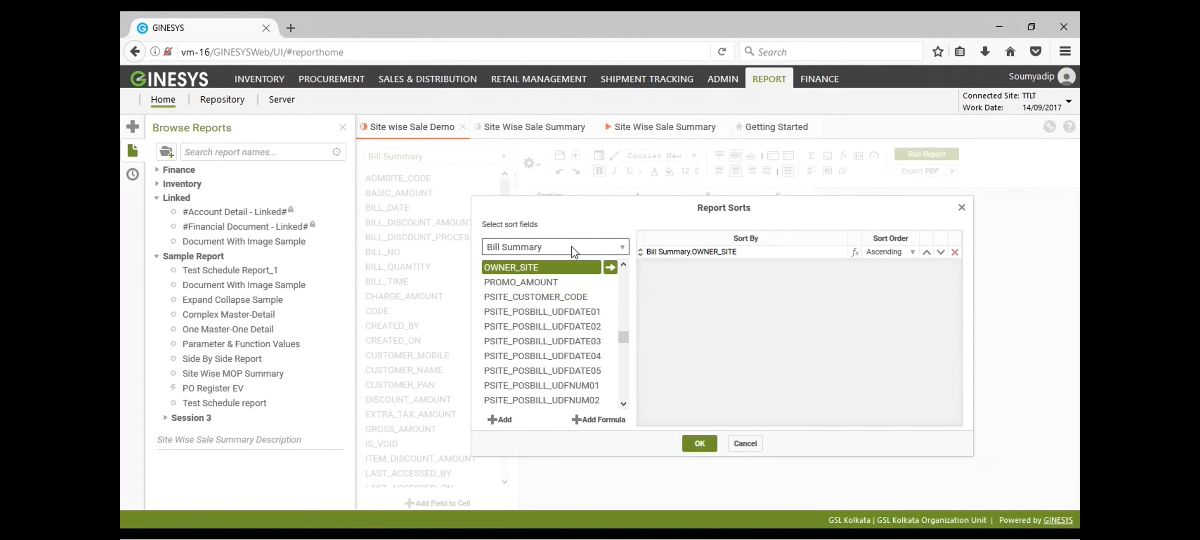
# Add Calendar's FISCAL_YEAR field as the second report sort, in ascending order
pyautogui.click(571, 246)
pyautogui.click(563, 281)
pyautogui.click(548, 297)
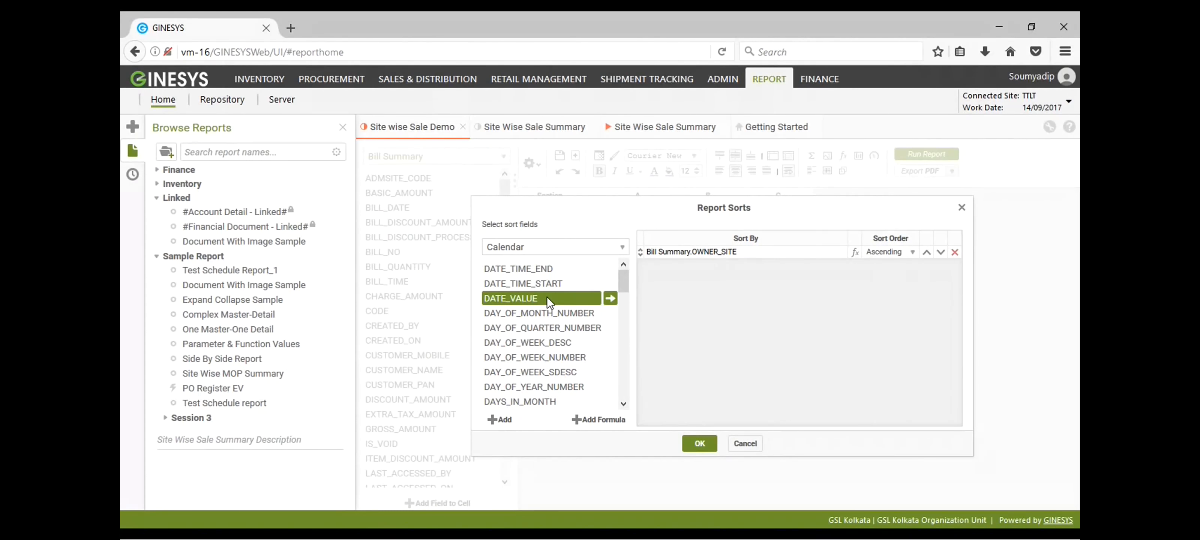
pyautogui.press('f')
pyautogui.scroll(-4, 577, 339)
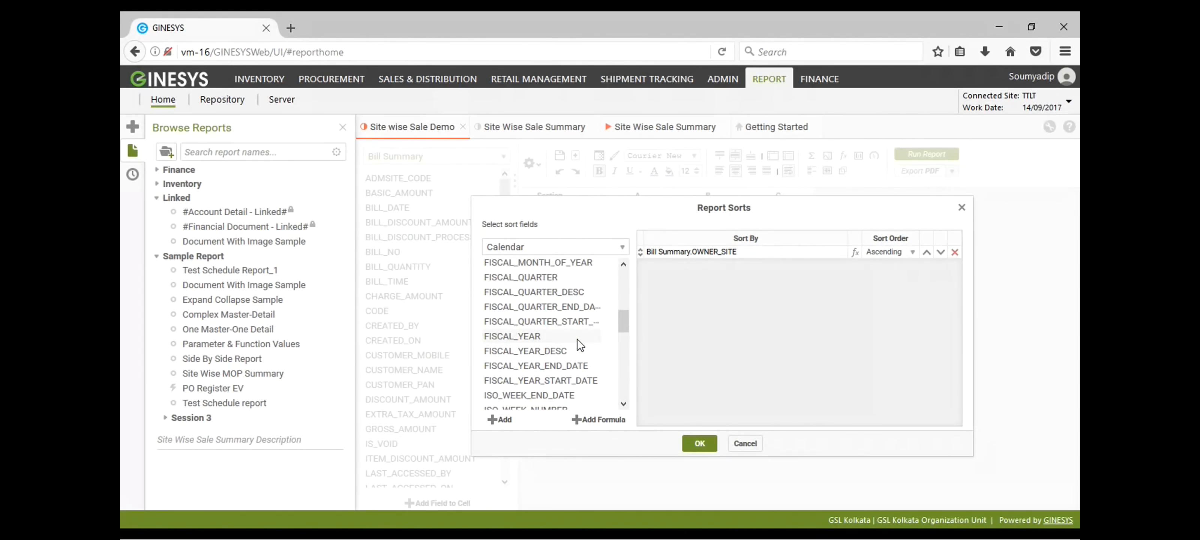
pyautogui.moveTo(557, 335); pyautogui.dragTo(719, 314)
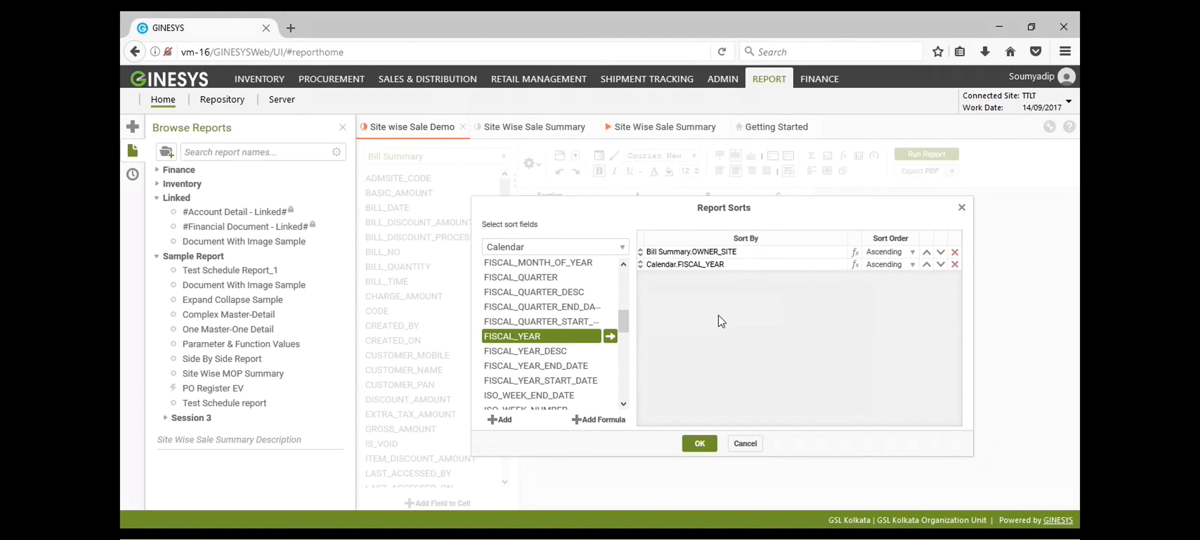
# Add Calendar's MONTH_VALUE field as the third ascending report sort, and run the report with these sorts
pyautogui.click(563, 292)
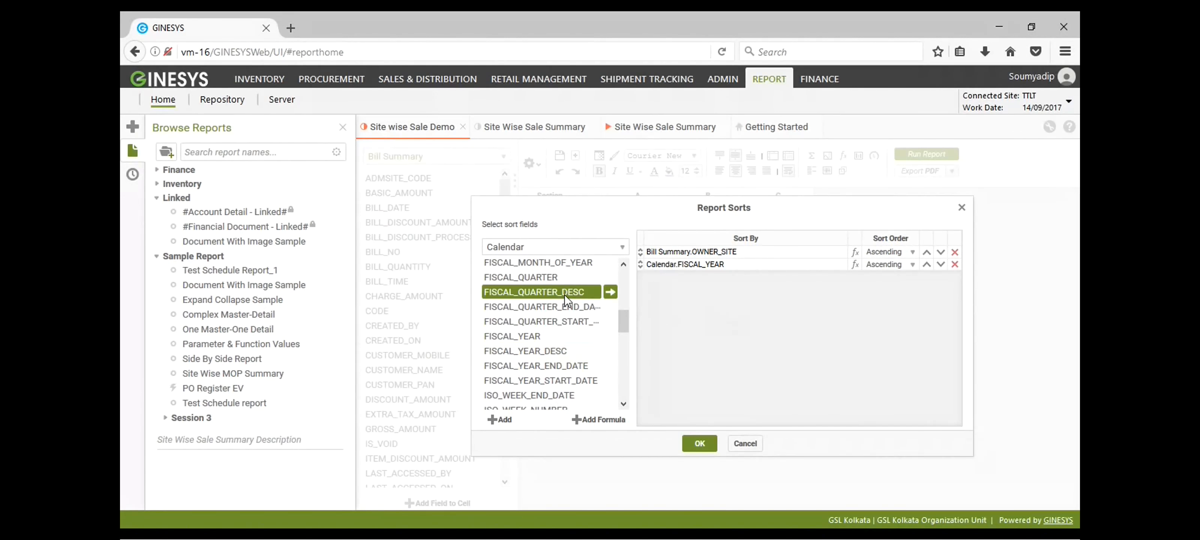
pyautogui.press('m')
pyautogui.scroll(-3, 589, 324)
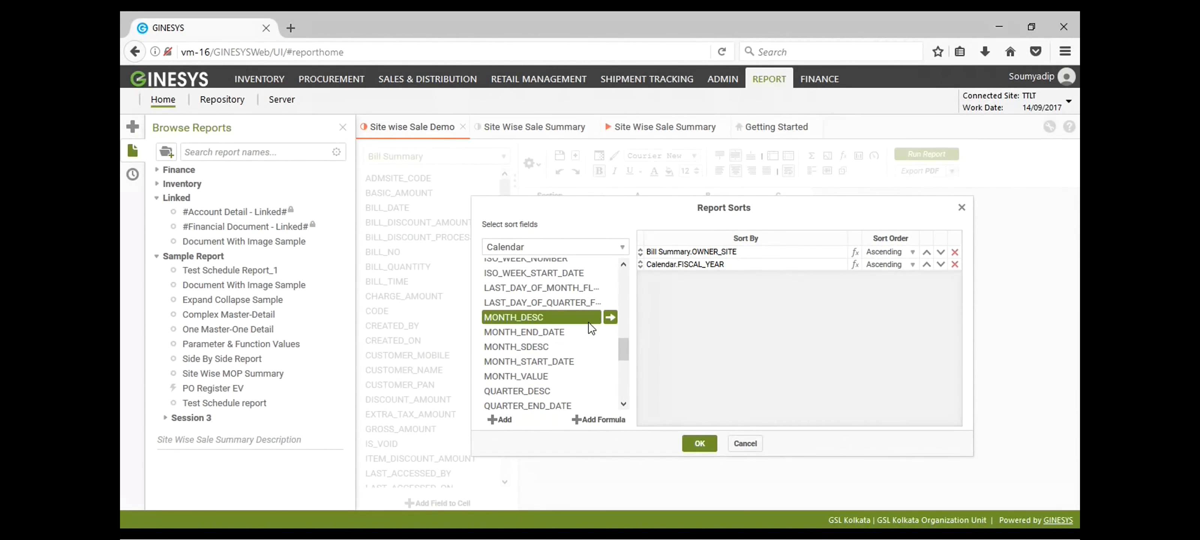
pyautogui.click(557, 376)
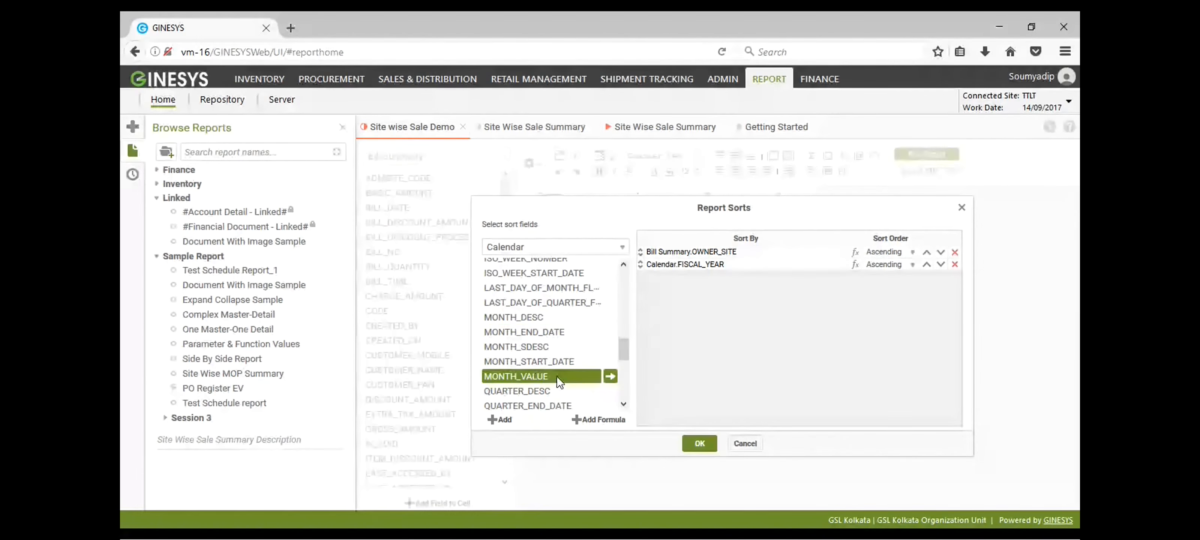
pyautogui.click(610, 377)
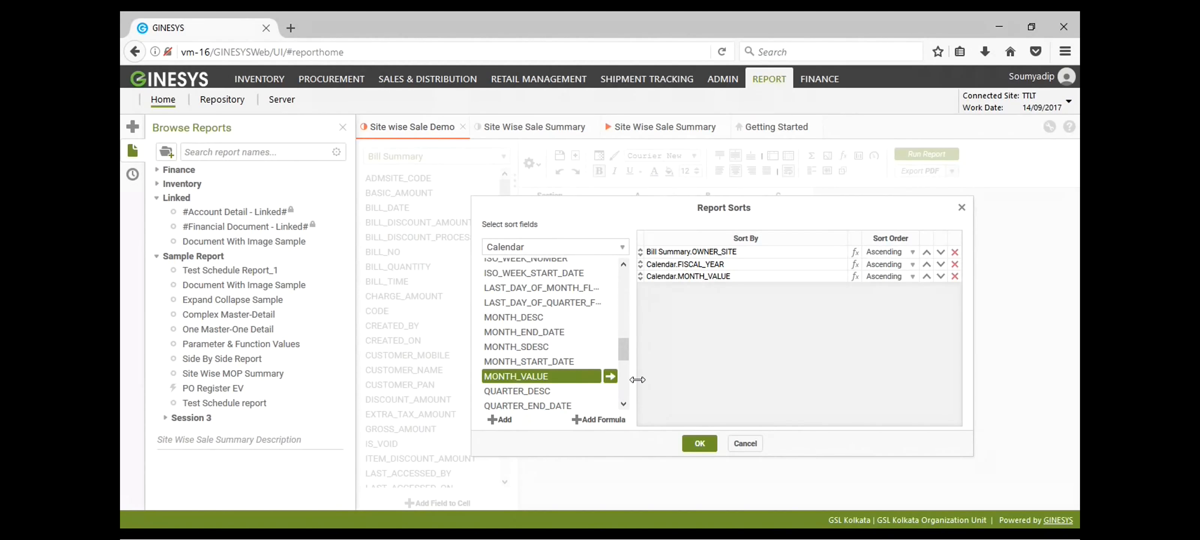
pyautogui.click(702, 445)
pyautogui.click(934, 157)
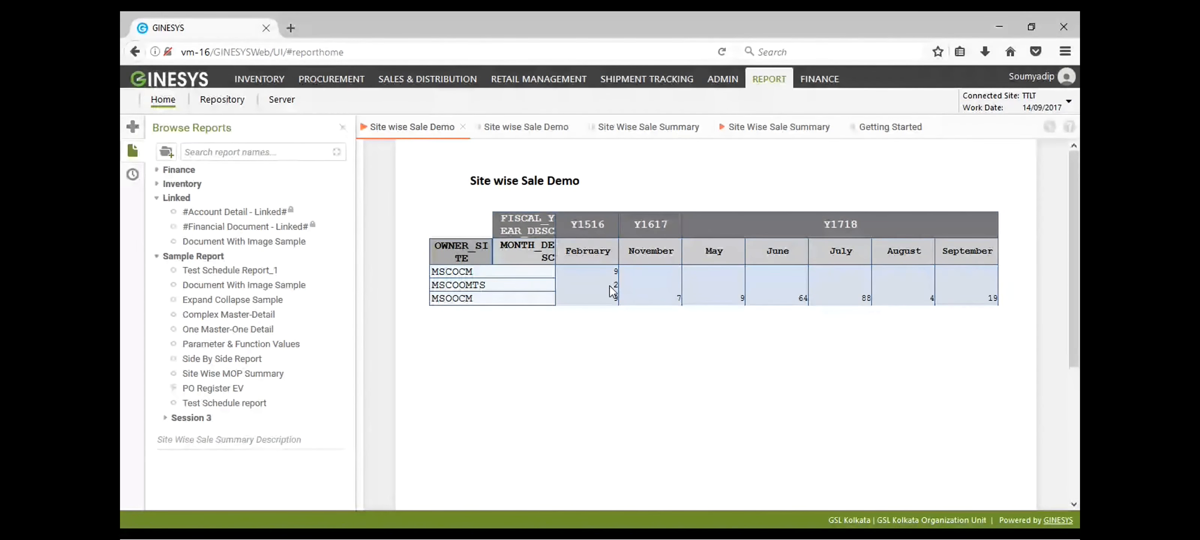
# Add Bill Summary's NET_AMOUNT below SALE_QUANTITY as a tabulation data source in the Site wise Sale Demo crosstab, and run the report
pyautogui.click(539, 131)
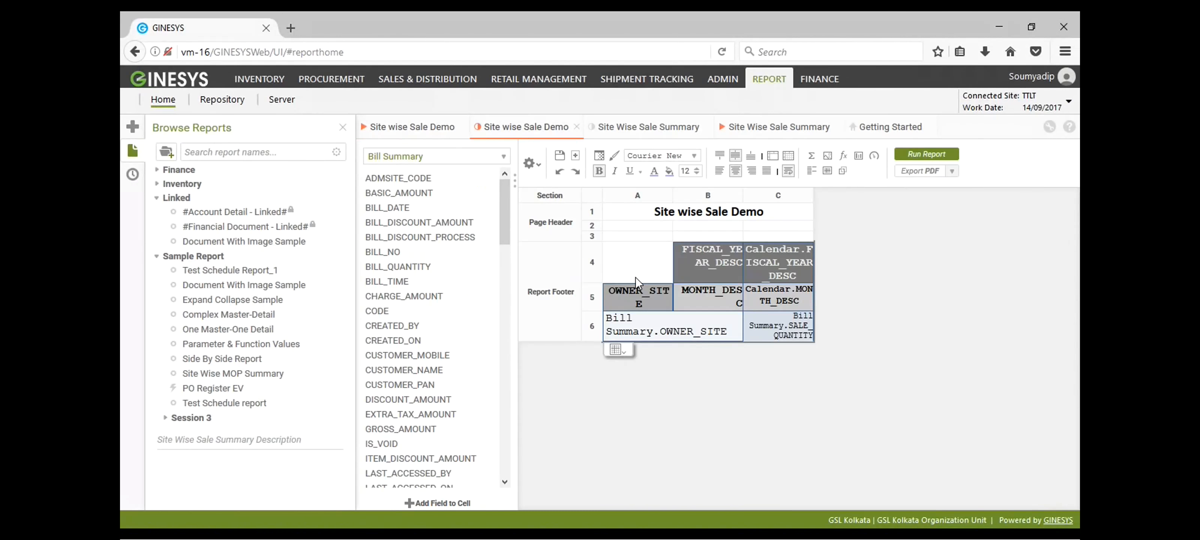
pyautogui.doubleClick(794, 333)
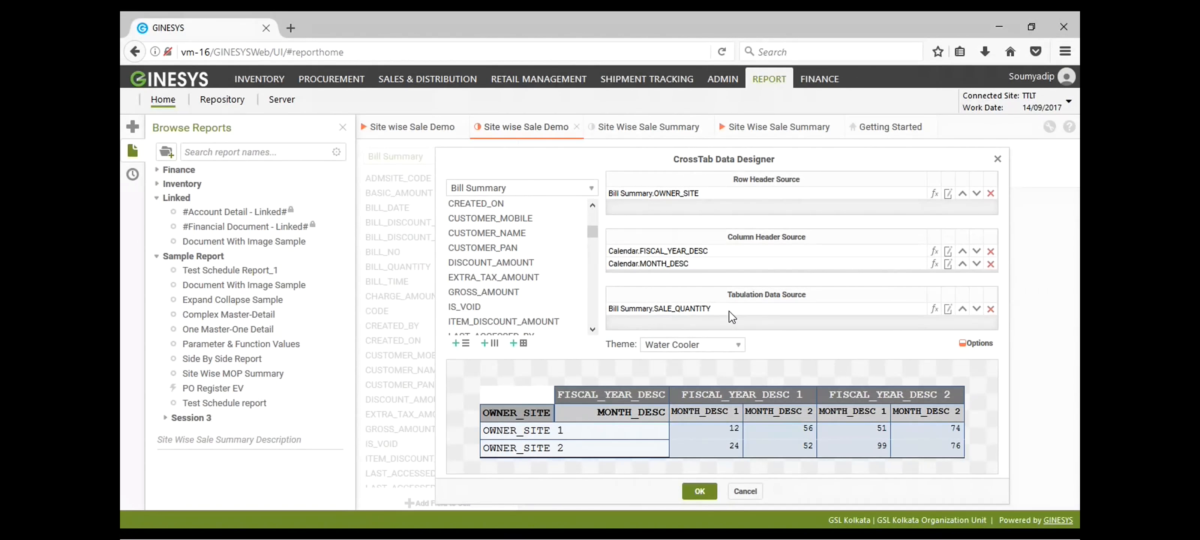
pyautogui.click(501, 292)
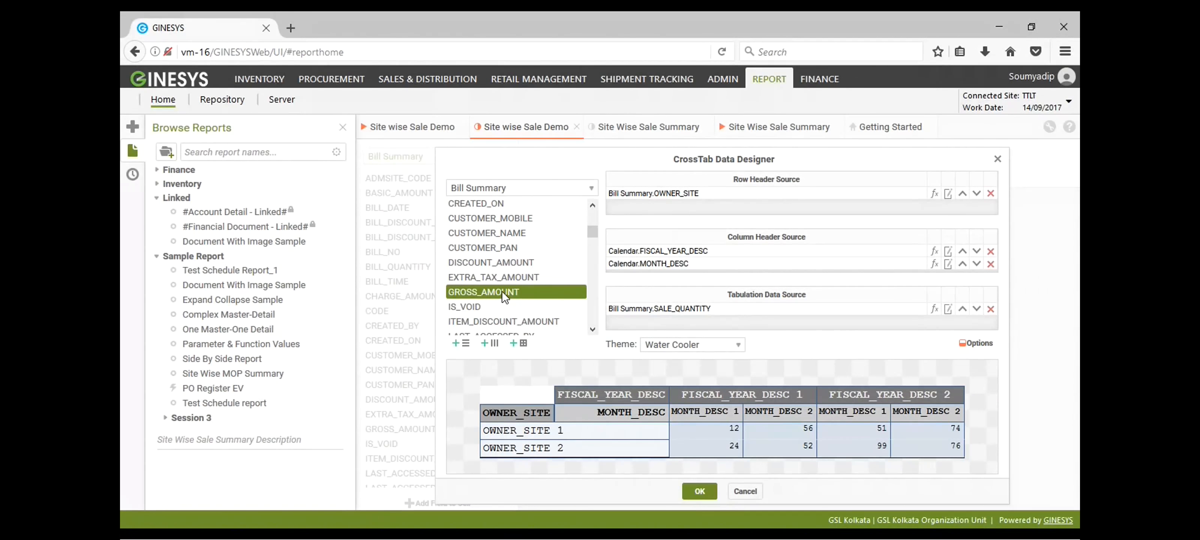
pyautogui.press('n')
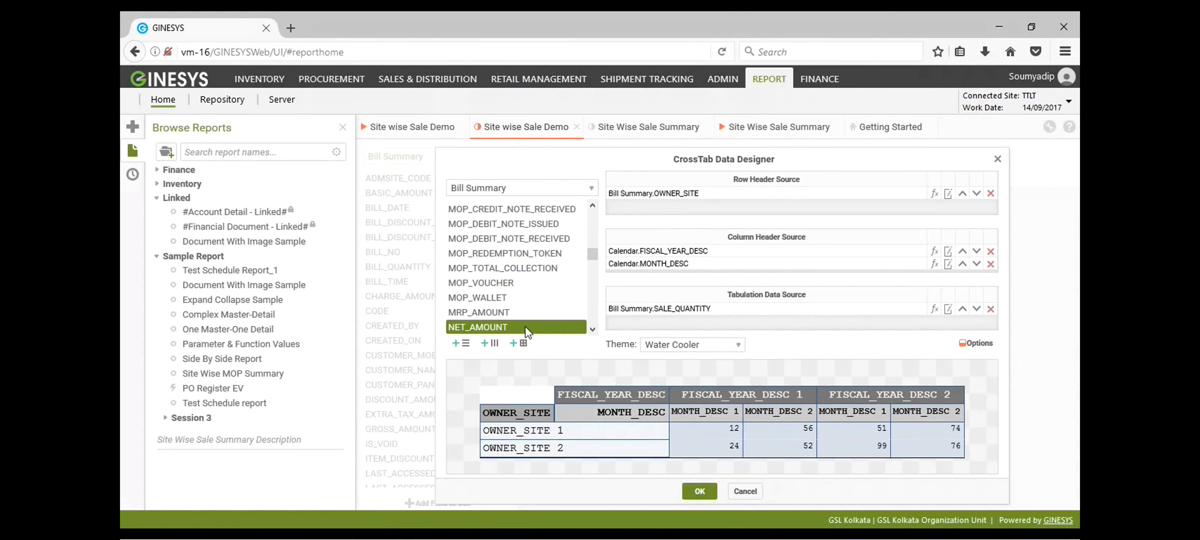
pyautogui.moveTo(525, 327); pyautogui.dragTo(684, 326)
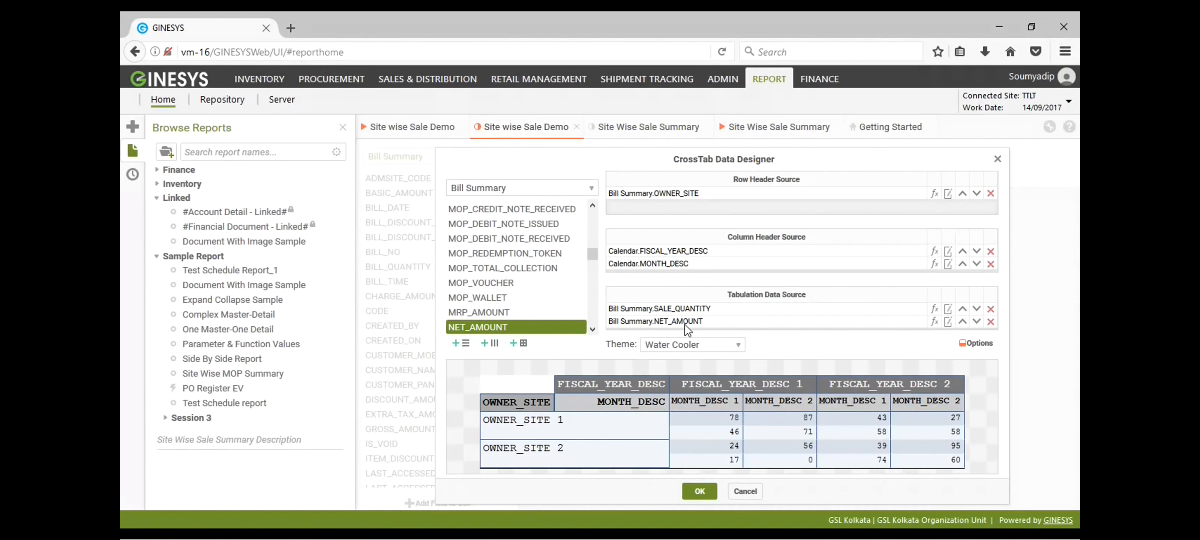
pyautogui.scroll(-1, 595, 254)
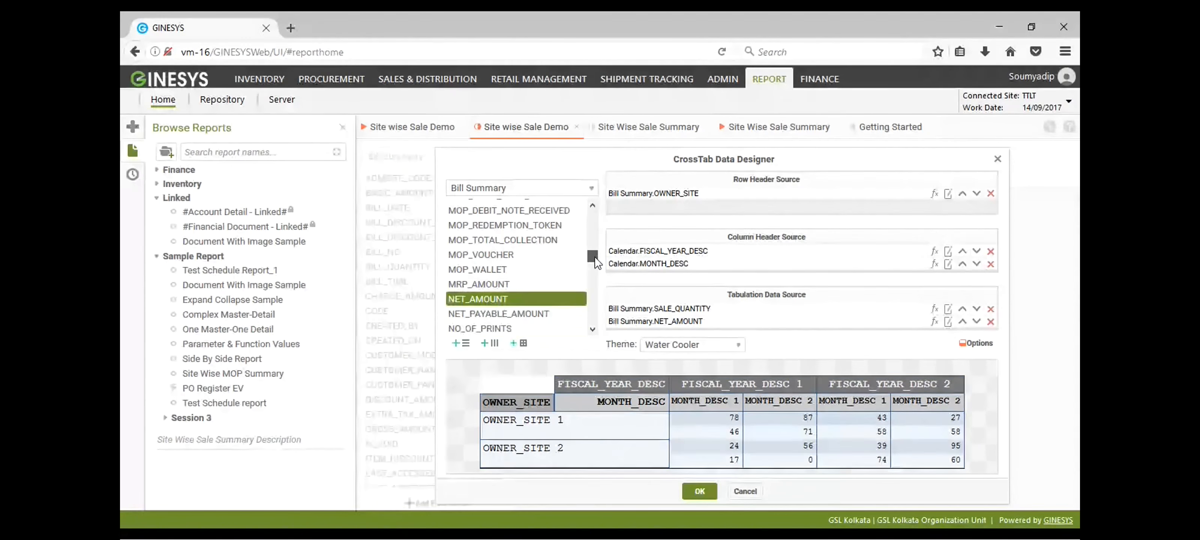
pyautogui.scroll(-1, 594, 257)
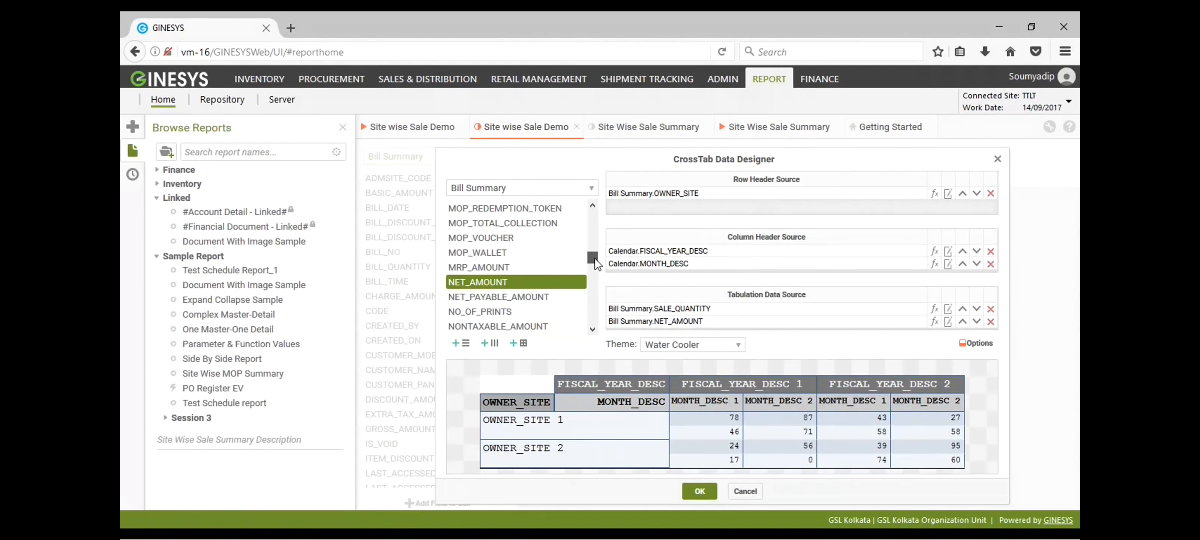
pyautogui.click(700, 491)
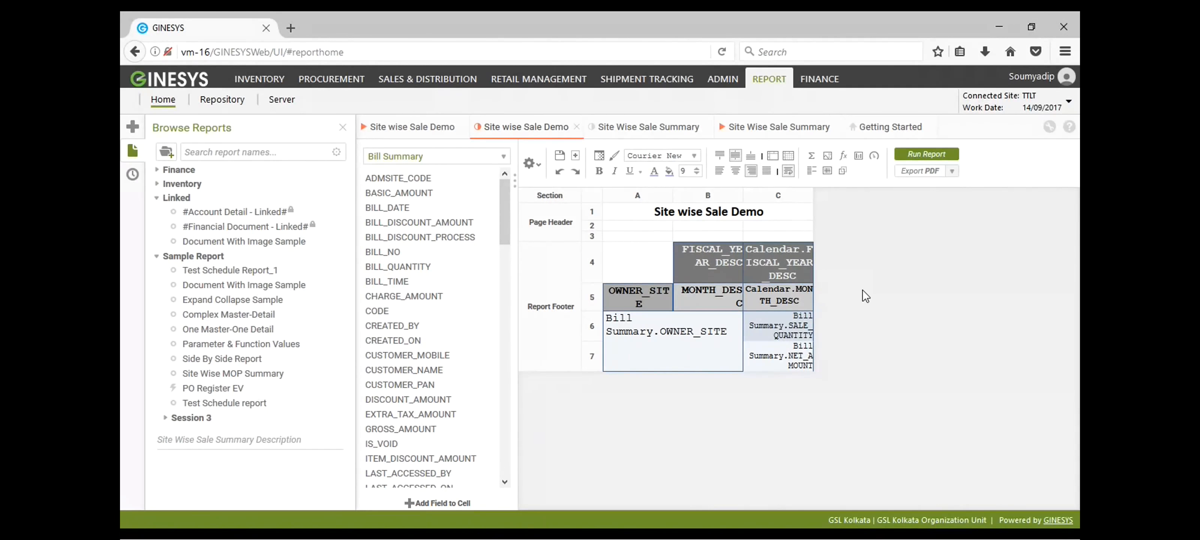
pyautogui.click(789, 347)
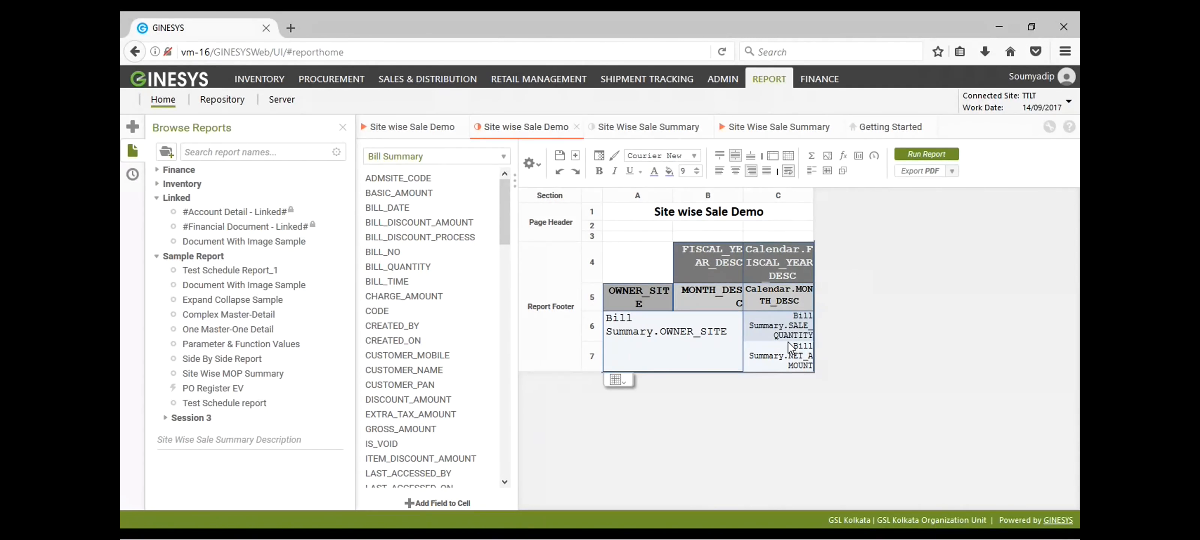
pyautogui.click(925, 155)
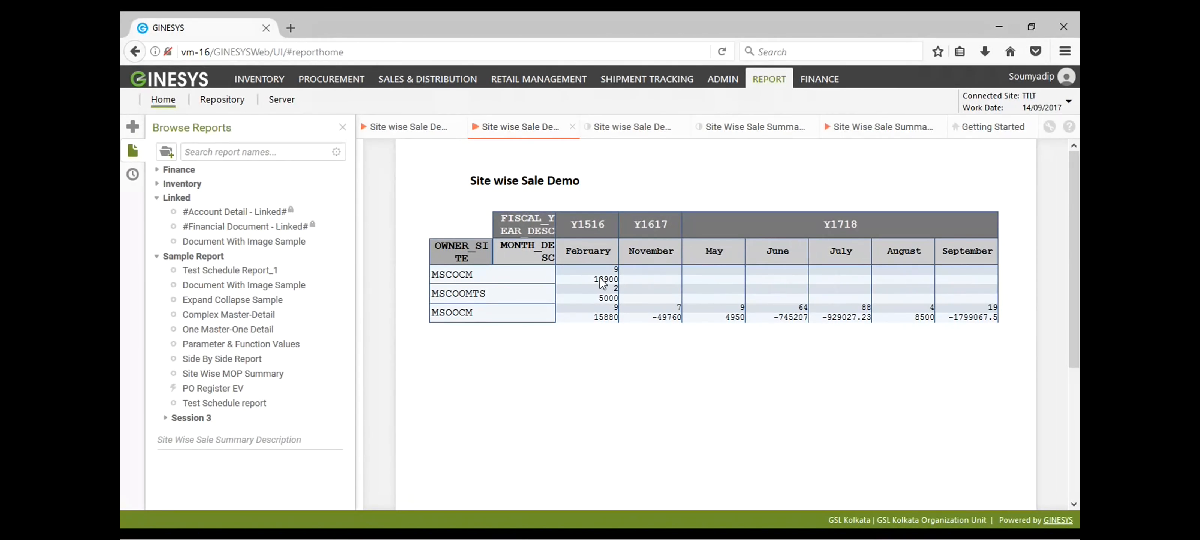
# Close the two Site wise Sale Demo report outputs and return to the report's design
pyautogui.click(573, 129)
pyautogui.click(448, 131)
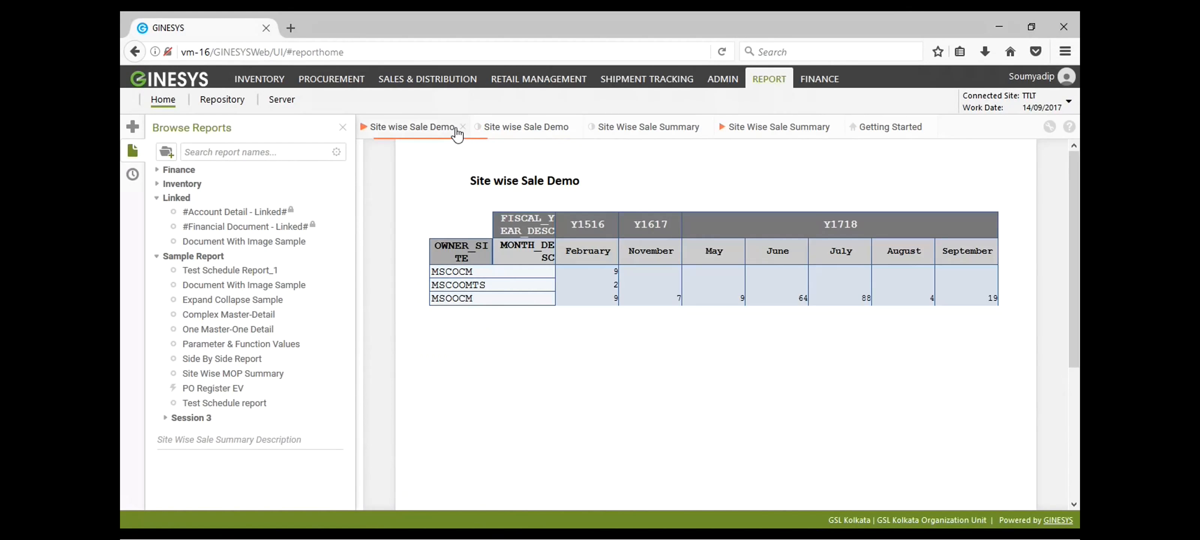
pyautogui.click(463, 126)
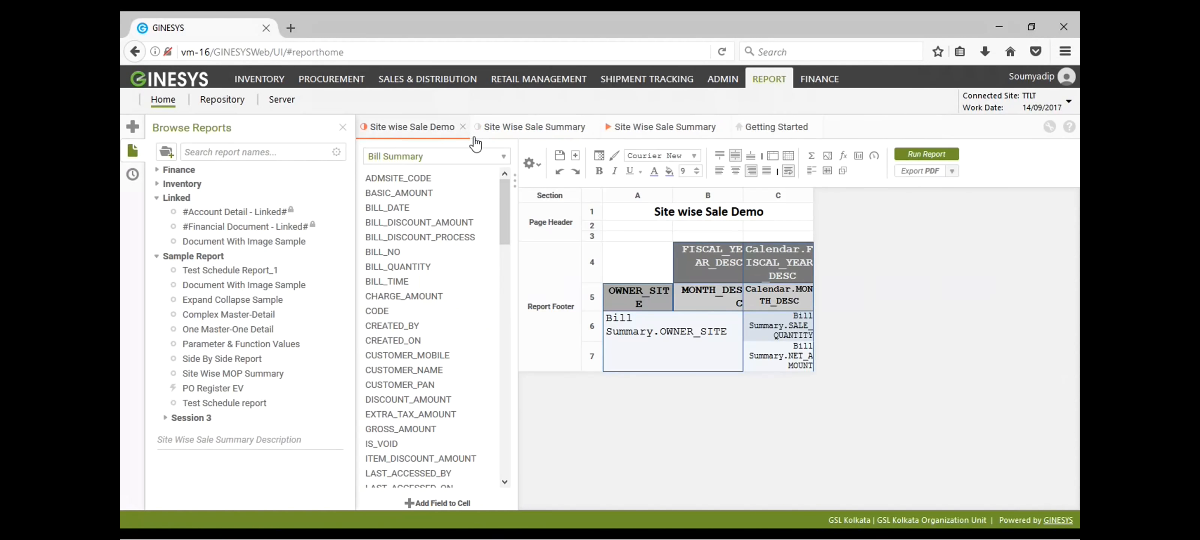
# Label the SALE_QUANTITY tabulation data source of the Site wise Sale Demo crosstab "Quantity"
pyautogui.doubleClick(783, 328)
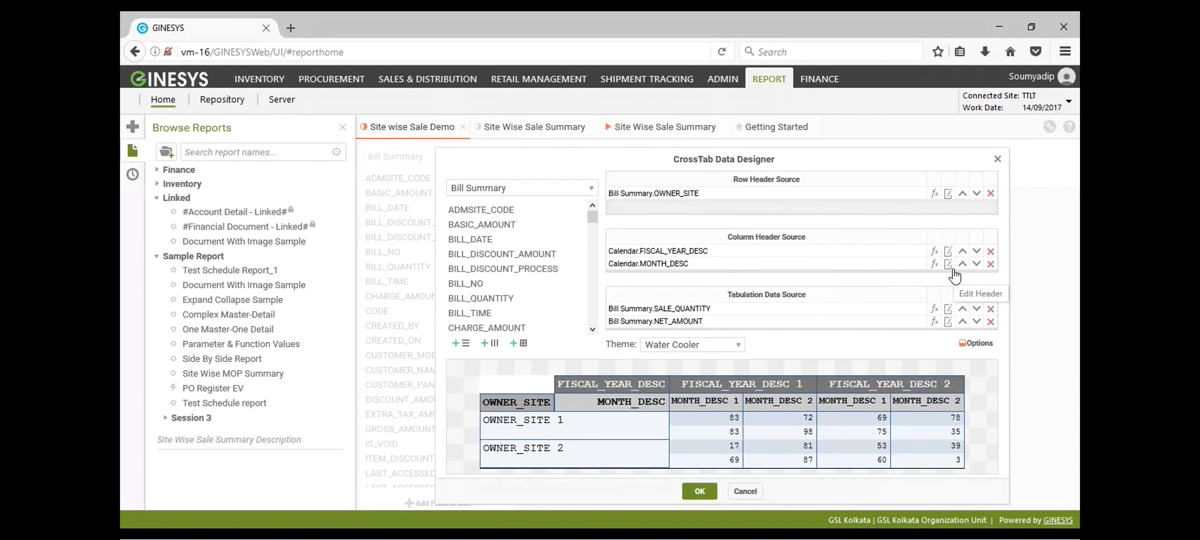
pyautogui.click(946, 321)
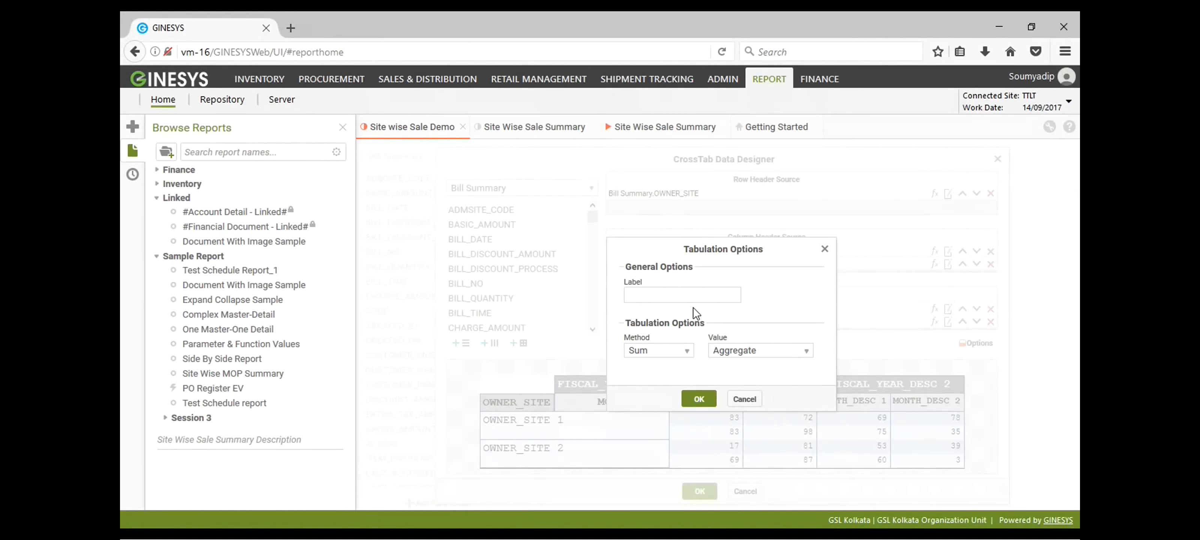
pyautogui.click(680, 296)
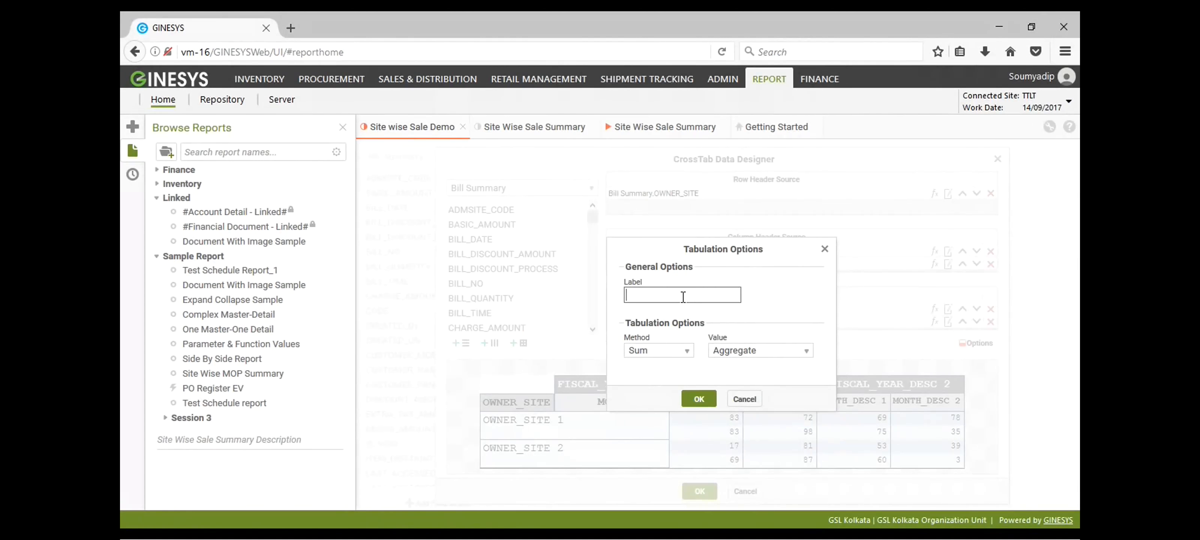
pyautogui.write('Quantity')
pyautogui.click(698, 399)
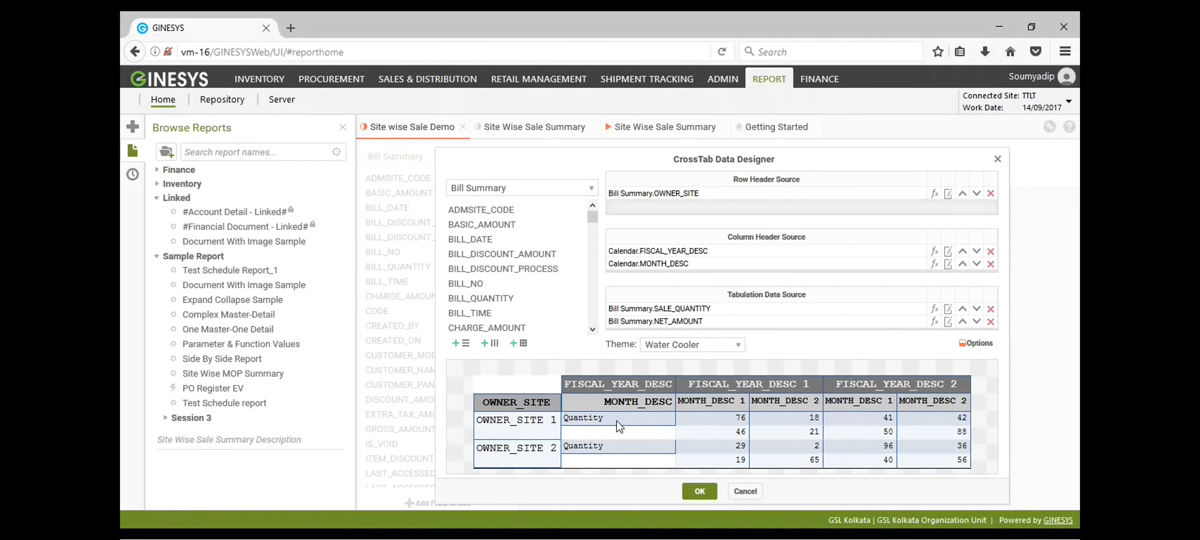
# Label the NET_AMOUNT tabulation data source "Amount" and apply the crosstab design
pyautogui.click(947, 321)
pyautogui.click(689, 295)
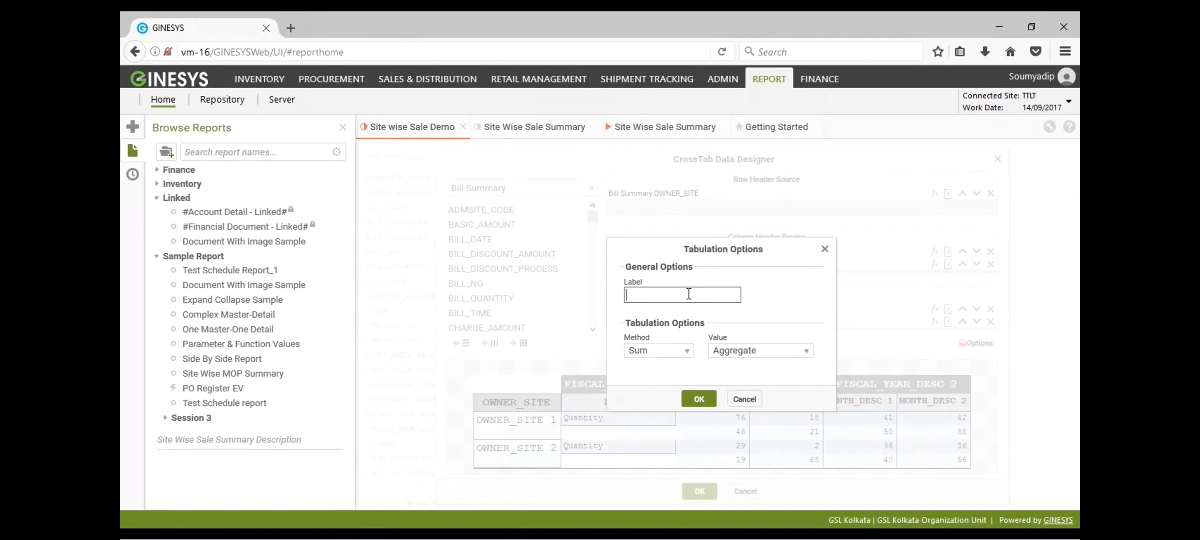
pyautogui.write('Amount')
pyautogui.click(702, 401)
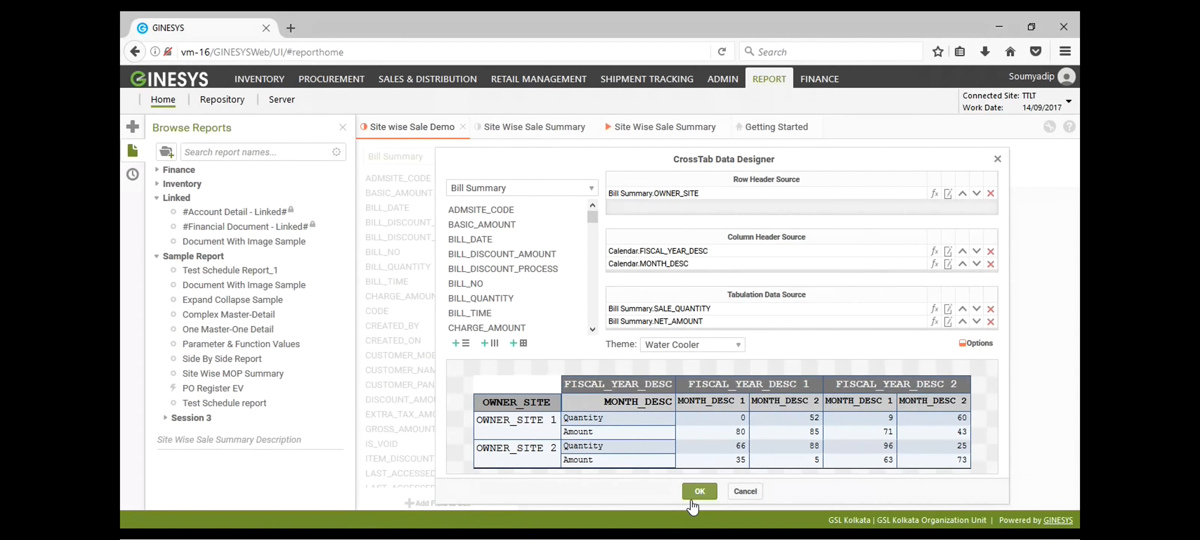
pyautogui.click(705, 495)
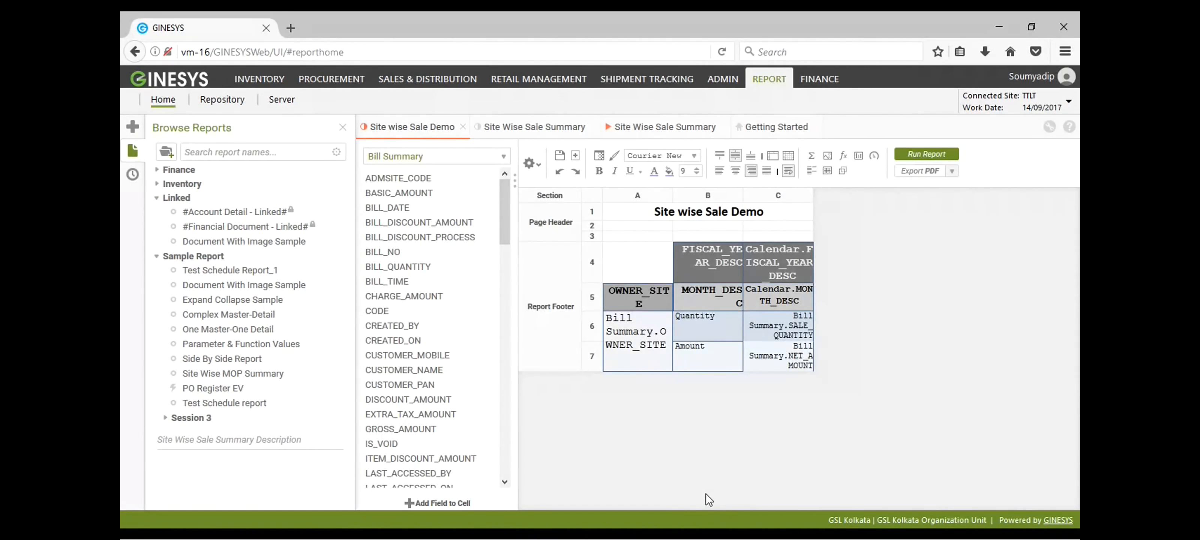
# Run the Site wise Sale Demo report with the Quantity and Amount row labels
pyautogui.click(705, 328)
pyautogui.click(710, 360)
pyautogui.click(927, 154)
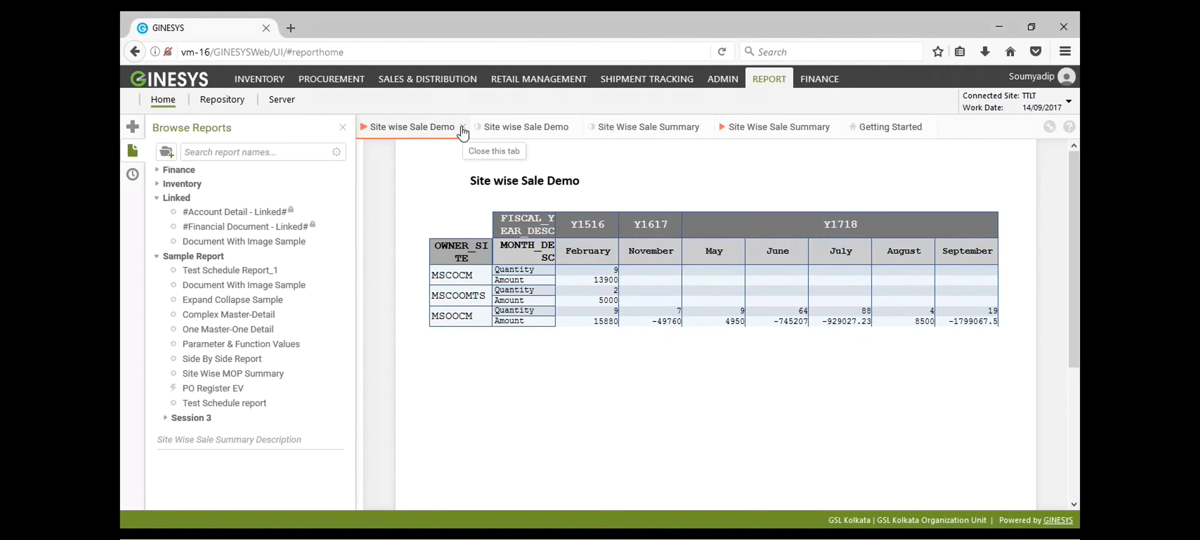
# Examine the tabulation options of the Site Contribution% data source in the Site Wise Sale Summary crosstab
pyautogui.click(654, 132)
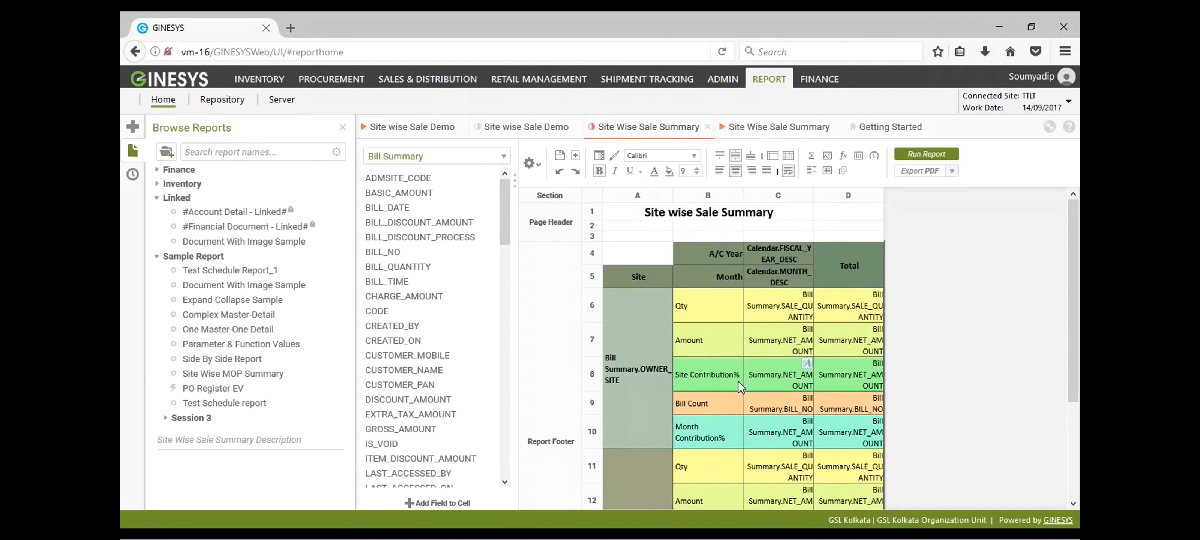
pyautogui.click(779, 379)
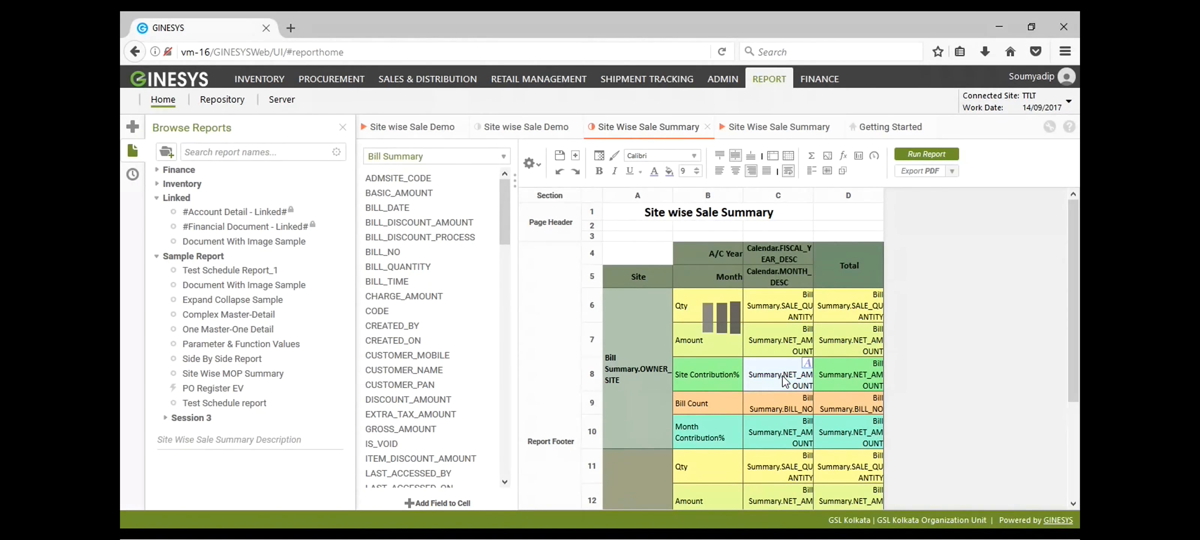
pyautogui.doubleClick(784, 381)
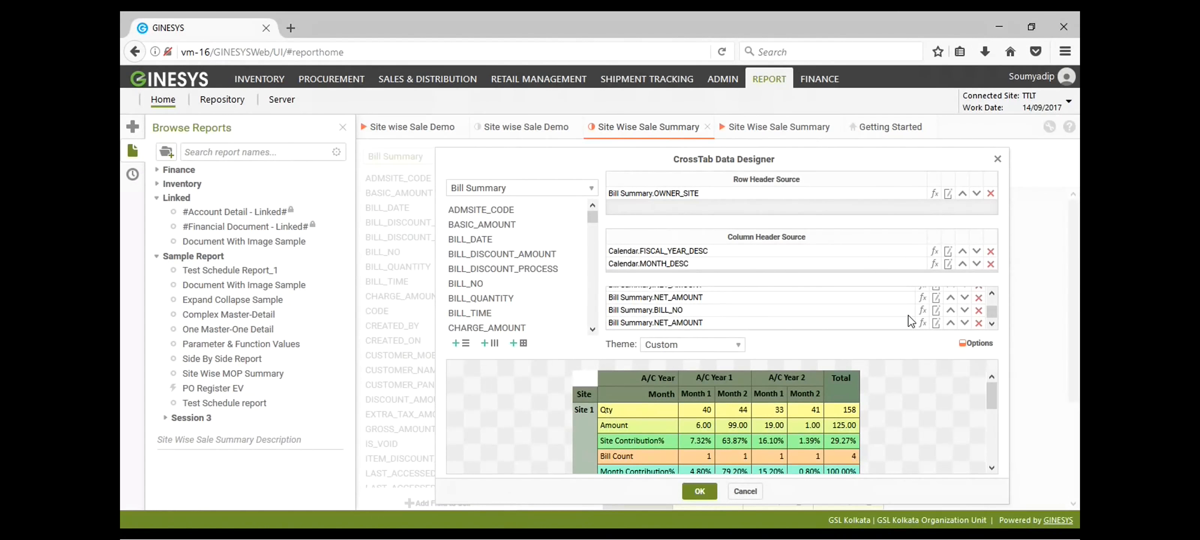
pyautogui.click(936, 298)
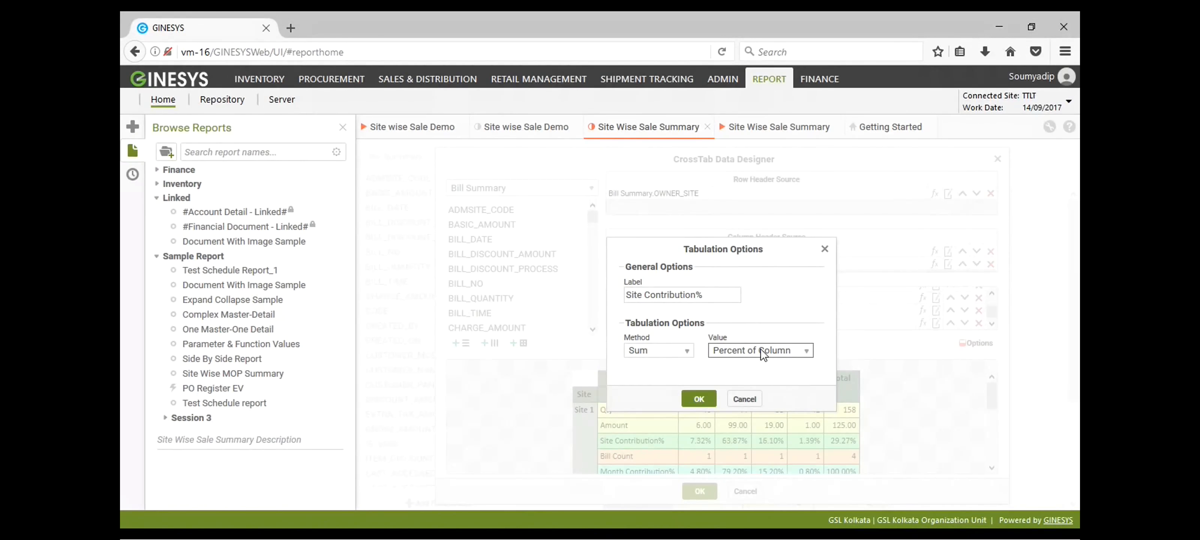
pyautogui.click(746, 397)
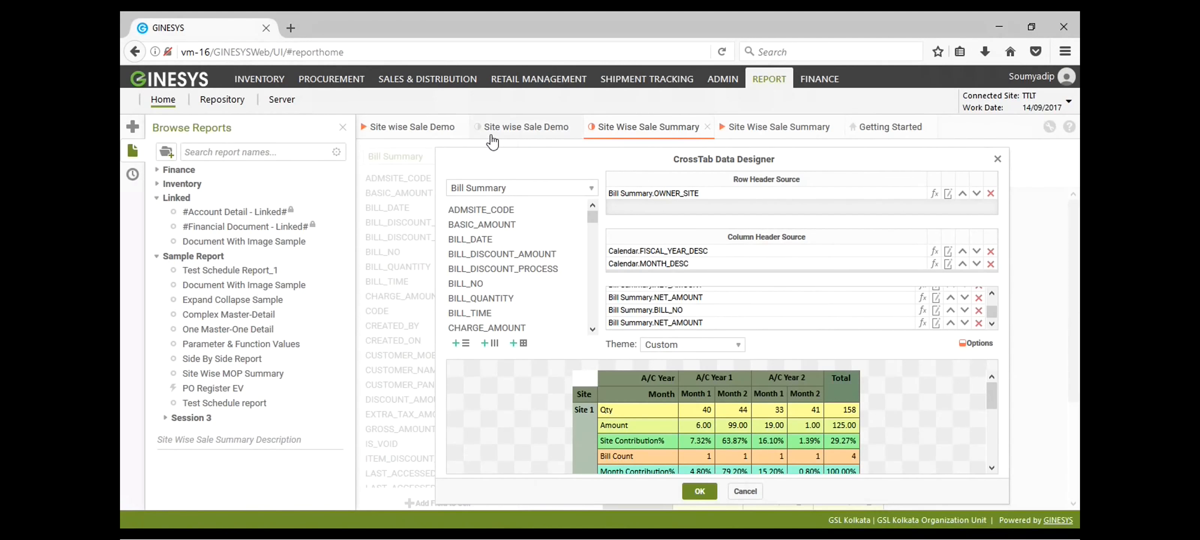
# Close the Site wise Sale Demo output and add NET_AMOUNT as a third tabulation data source in that report's crosstab
pyautogui.click(503, 126)
pyautogui.click(442, 127)
pyautogui.click(463, 127)
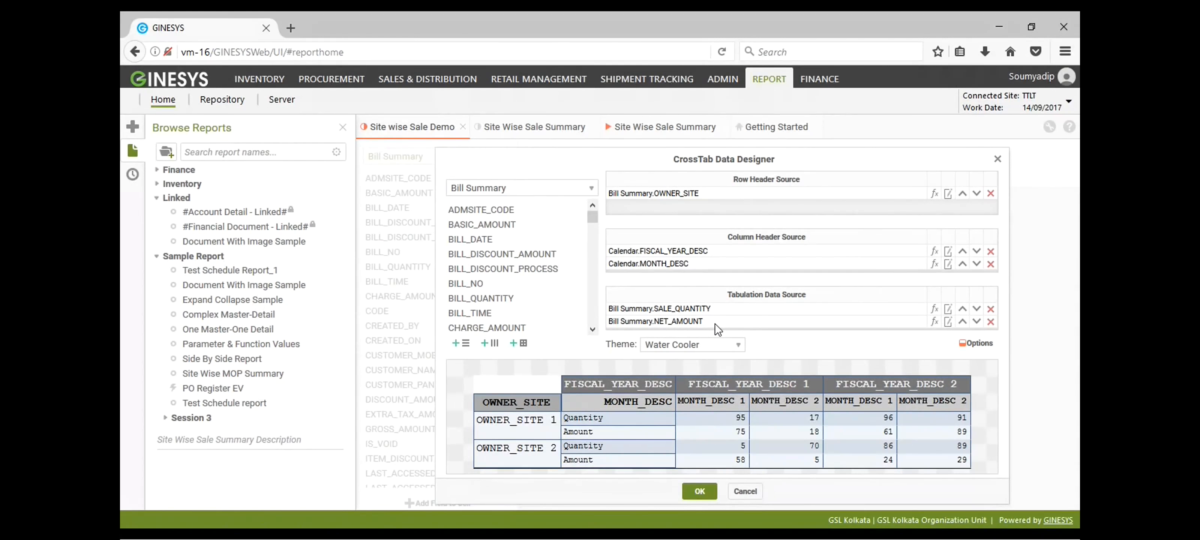
pyautogui.click(497, 283)
pyautogui.press('n')
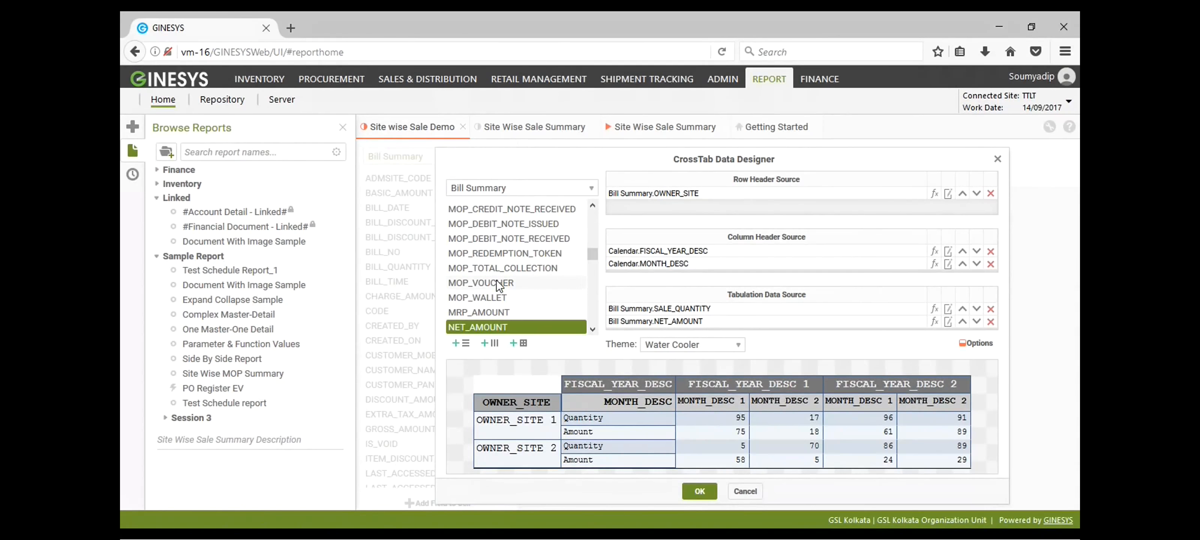
pyautogui.moveTo(536, 325); pyautogui.dragTo(682, 323)
pyautogui.scroll(-1, 723, 317)
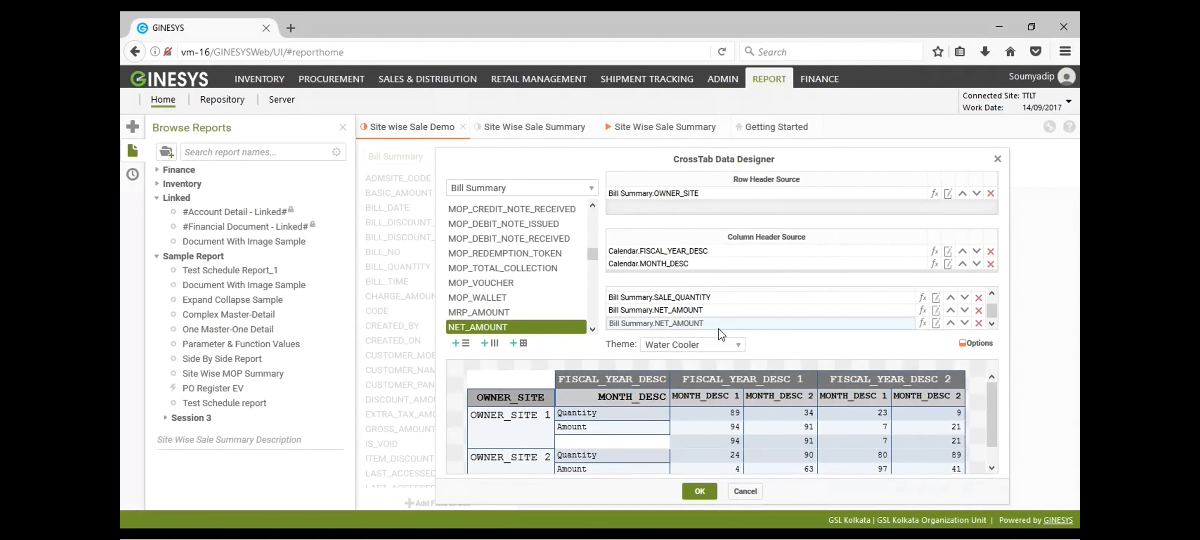
# Label the third tabulation data source "Site Contribution%" and set its value to Percent of Column with the Sum method
pyautogui.click(935, 324)
pyautogui.click(697, 293)
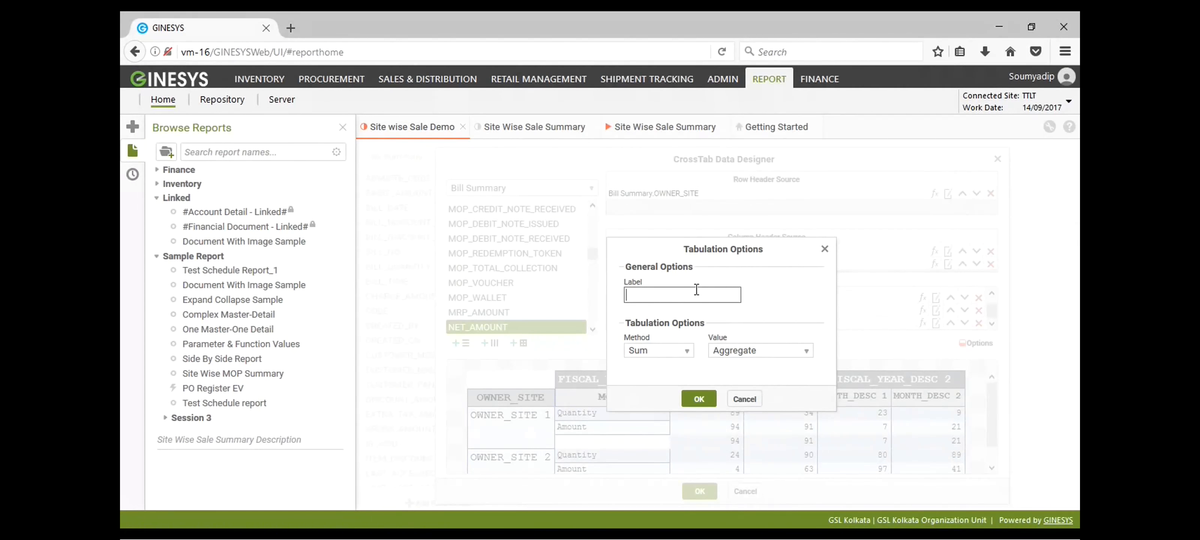
pyautogui.write('Siet')
pyautogui.press('BackSpace')
pyautogui.press('BackSpace')
pyautogui.press('BackSpace')
pyautogui.press('BackSpace')
pyautogui.press('BackSpace')
pyautogui.write('Site Contribution%')
pyautogui.click(757, 355)
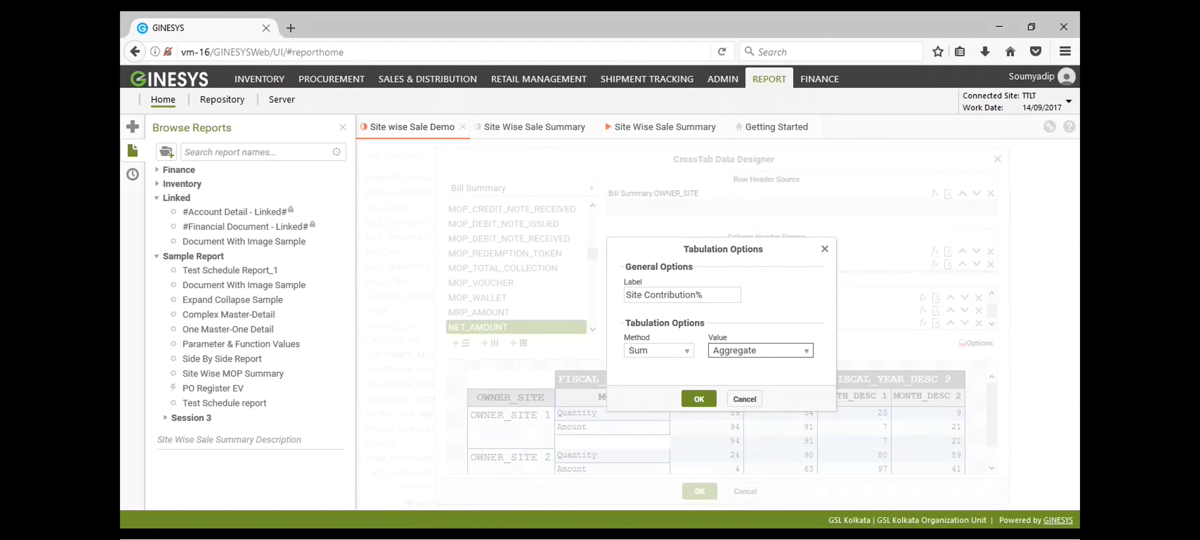
pyautogui.press('Down')
pyautogui.click(698, 399)
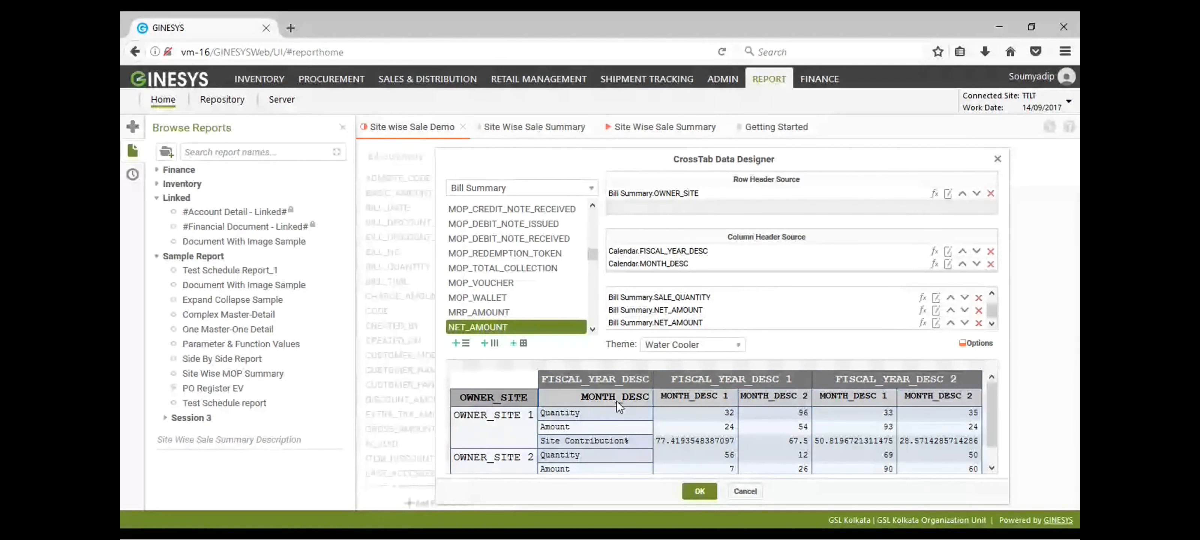
# Review the Site Contribution% rows in the crosstab preview and recheck that data source's tabulation options
pyautogui.scroll(-1, 508, 415)
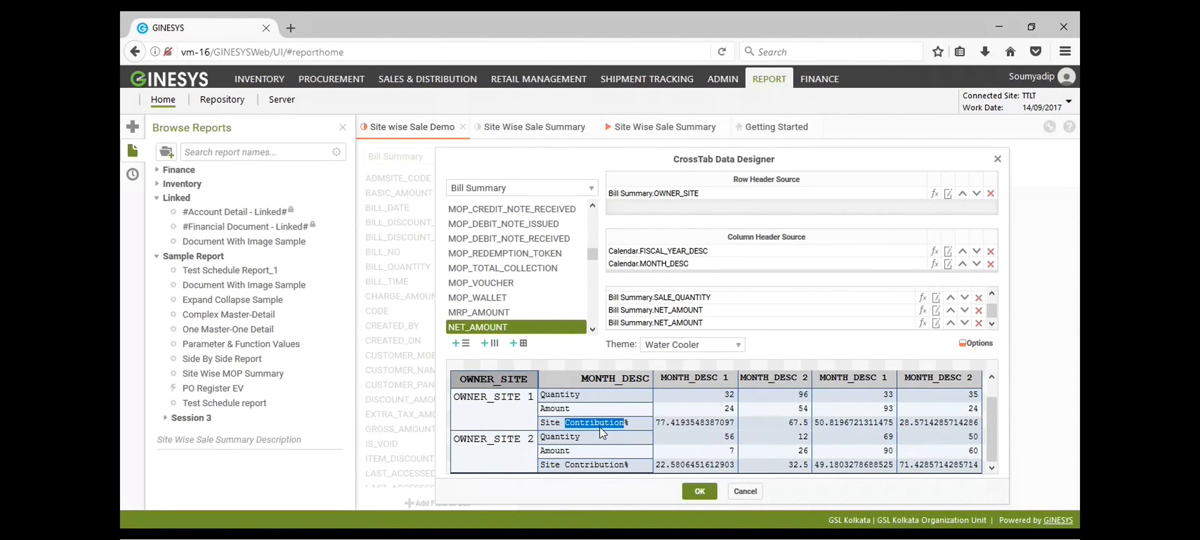
pyautogui.click(935, 323)
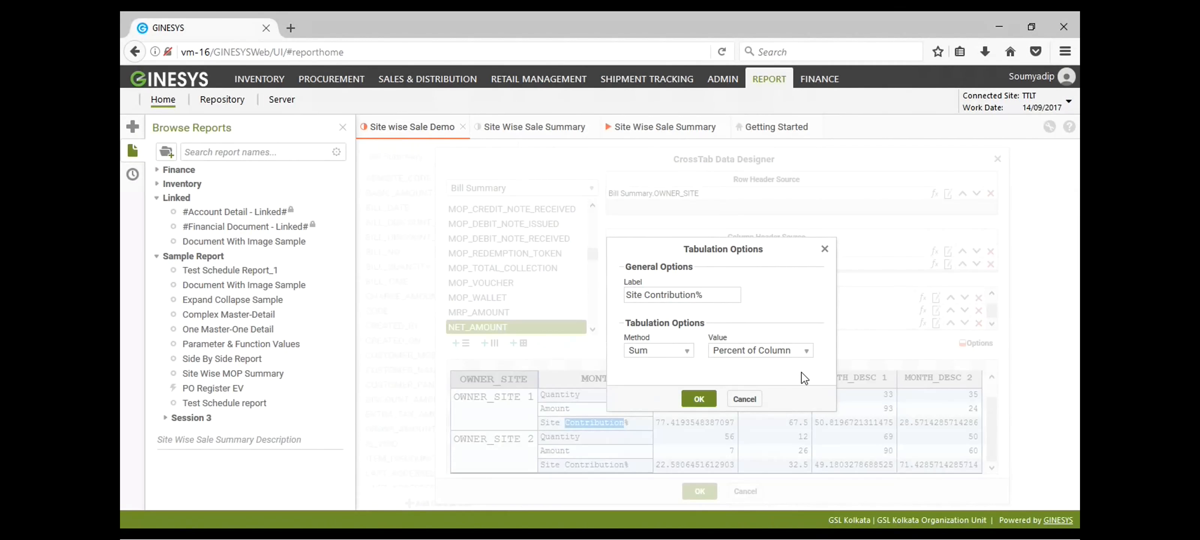
pyautogui.click(699, 399)
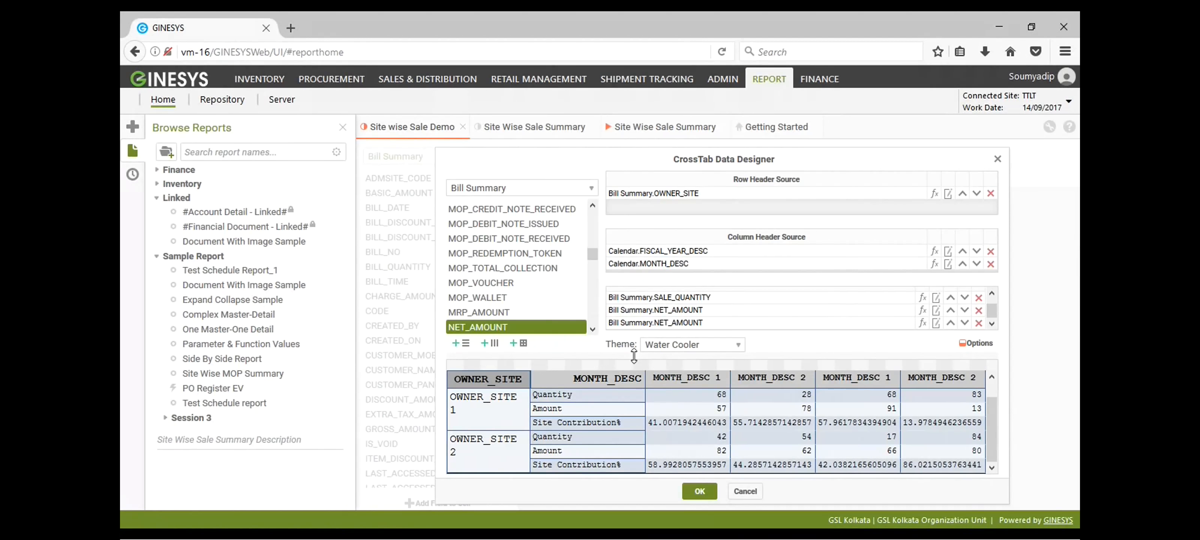
# Add NET_AMOUNT once more as the fourth tabulation data source of the crosstab
pyautogui.moveTo(504, 326); pyautogui.dragTo(669, 332)
pyautogui.moveTo(551, 329); pyautogui.dragTo(677, 324)
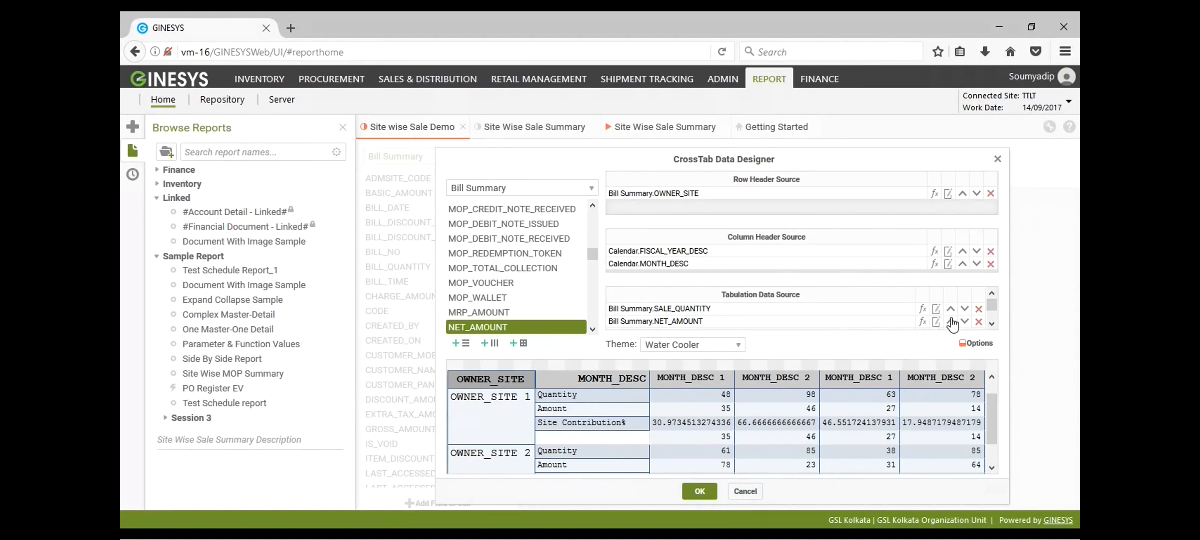
pyautogui.click(991, 324)
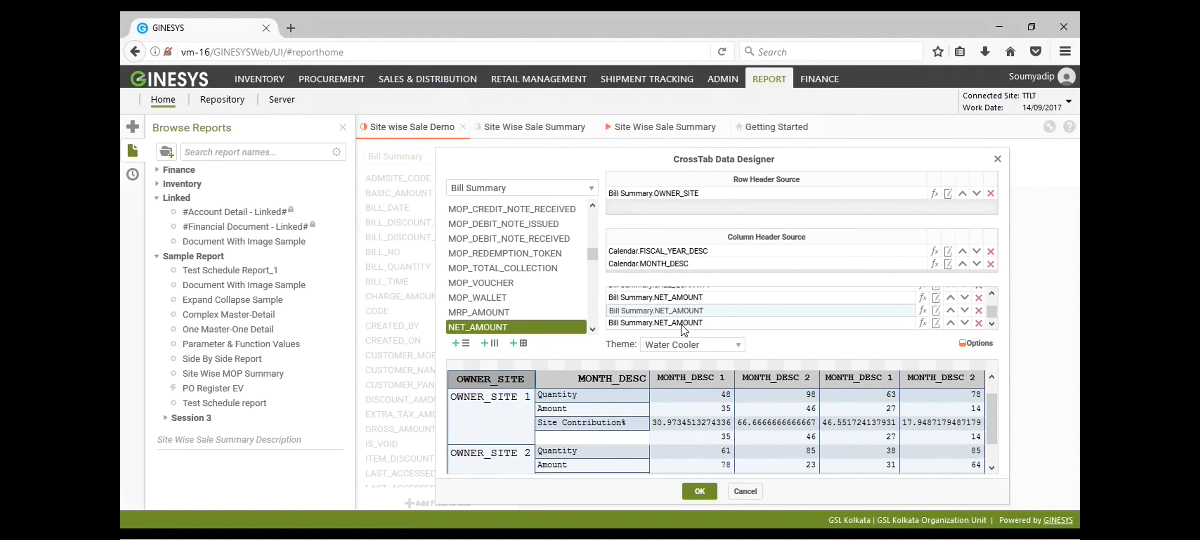
# Label the fourth tabulation data source "Month Contribution%", set its value to Percent of Row, and apply the crosstab design
pyautogui.click(936, 323)
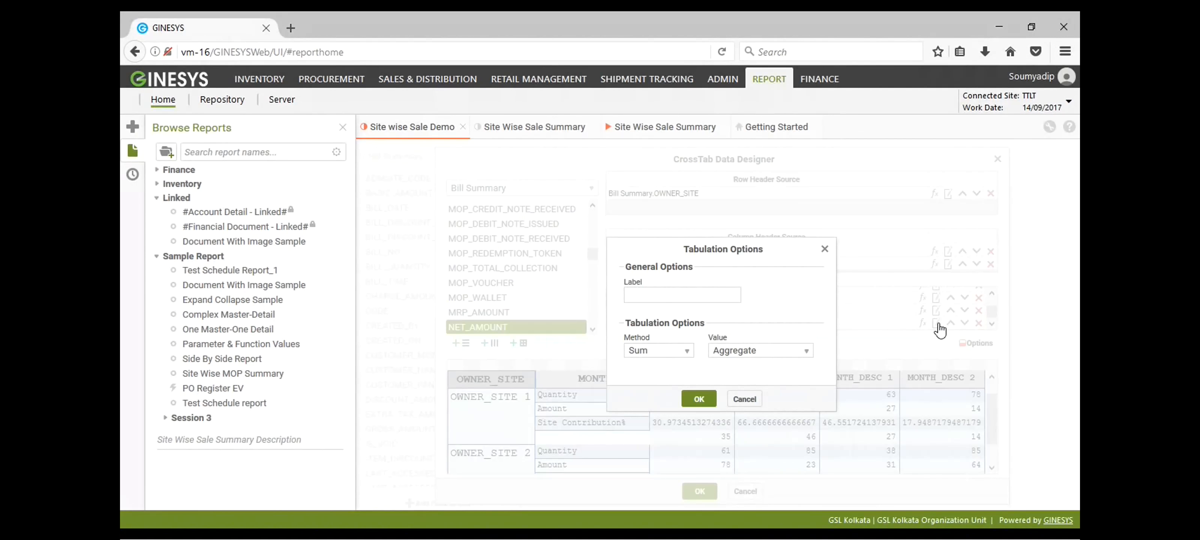
pyautogui.click(666, 297)
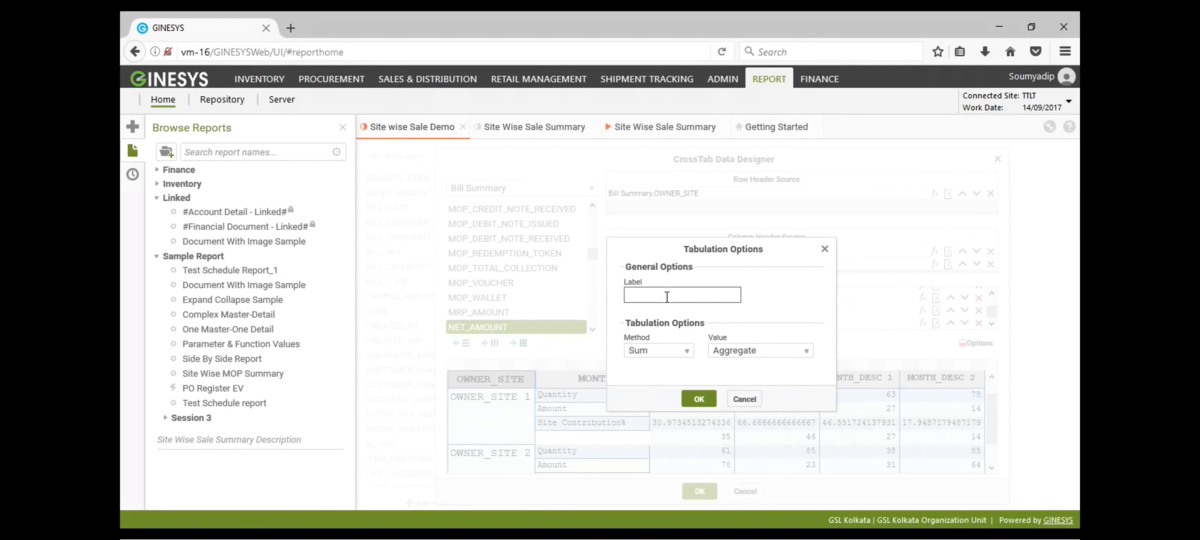
pyautogui.write('Month ')
pyautogui.write('Contributio')
pyautogui.write('j')
pyautogui.write('n%')
pyautogui.click(759, 353)
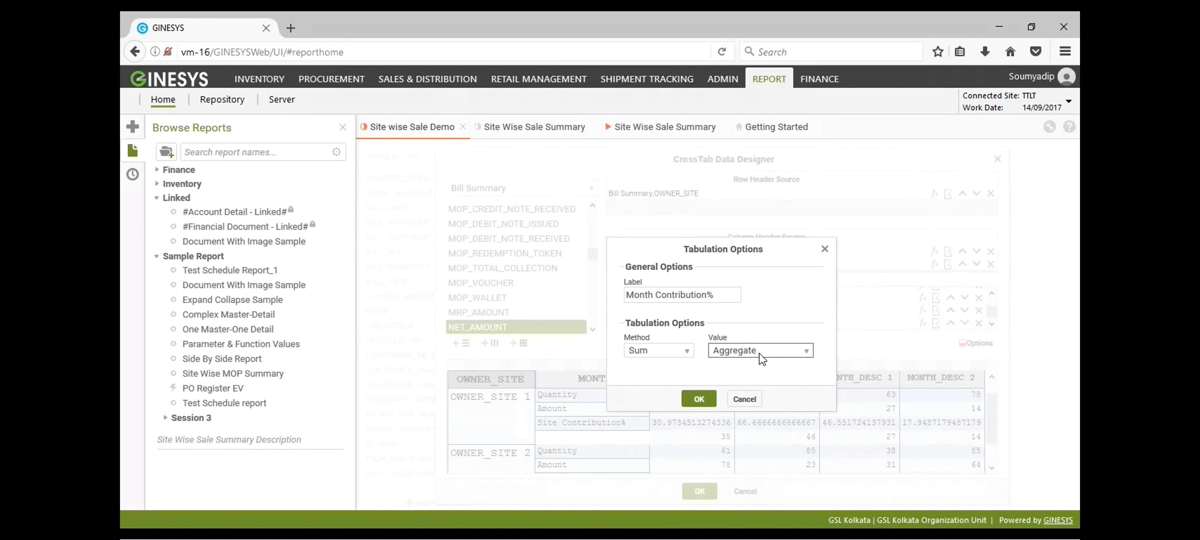
pyautogui.click(759, 378)
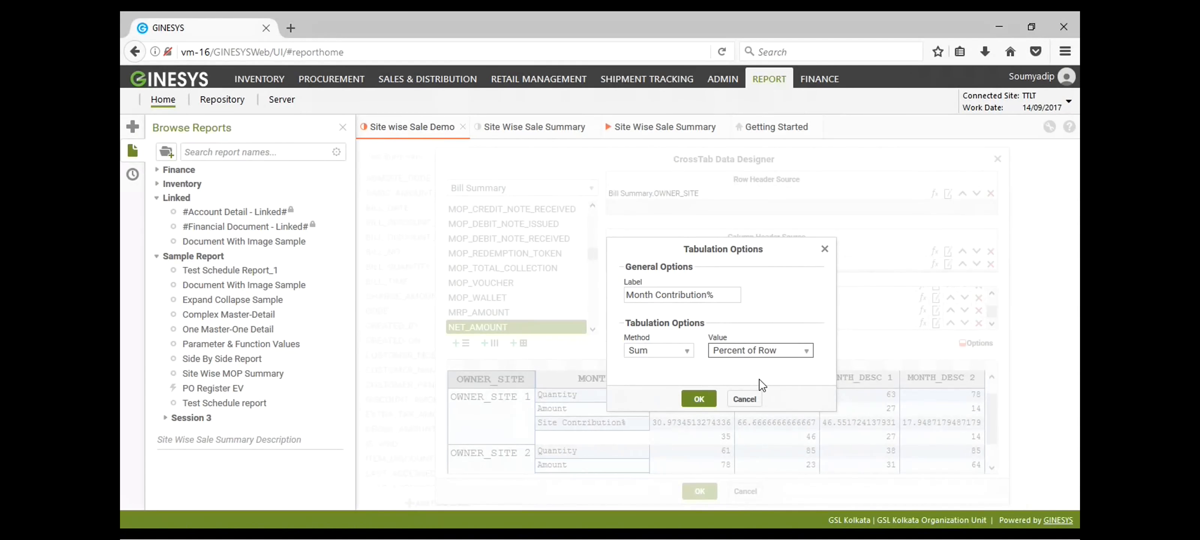
pyautogui.click(698, 398)
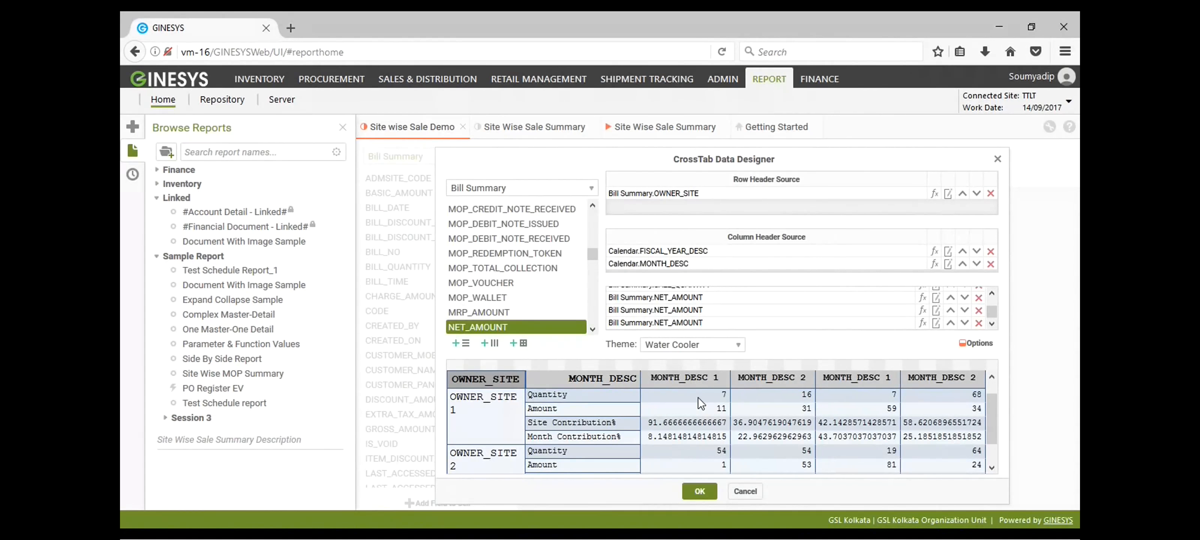
pyautogui.click(700, 490)
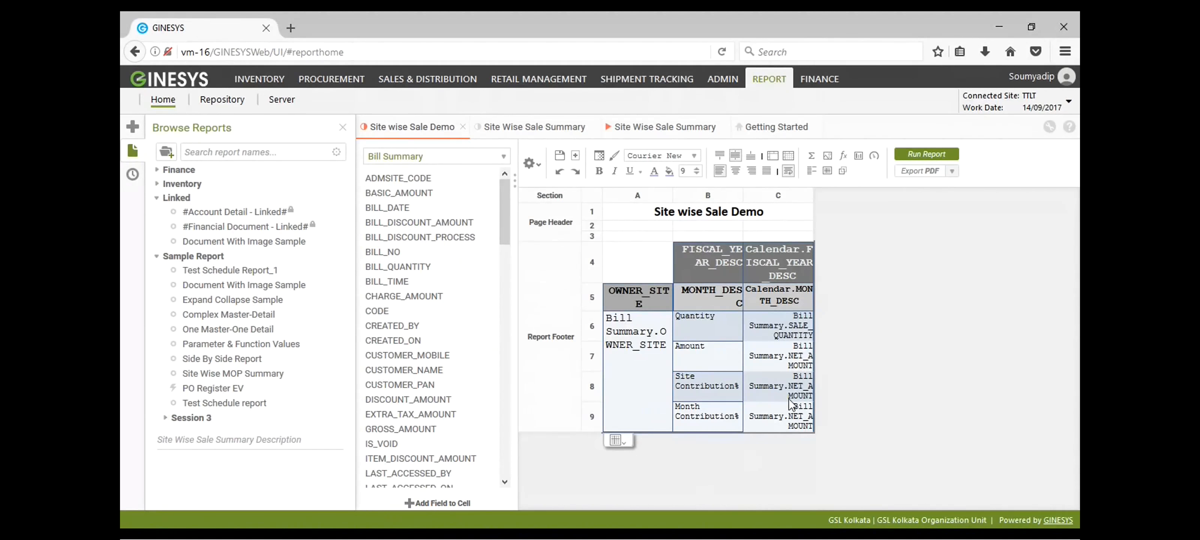
# Apply the Number format to the crosstab's amount and contribution value cells and run the report to check them
pyautogui.click(789, 337)
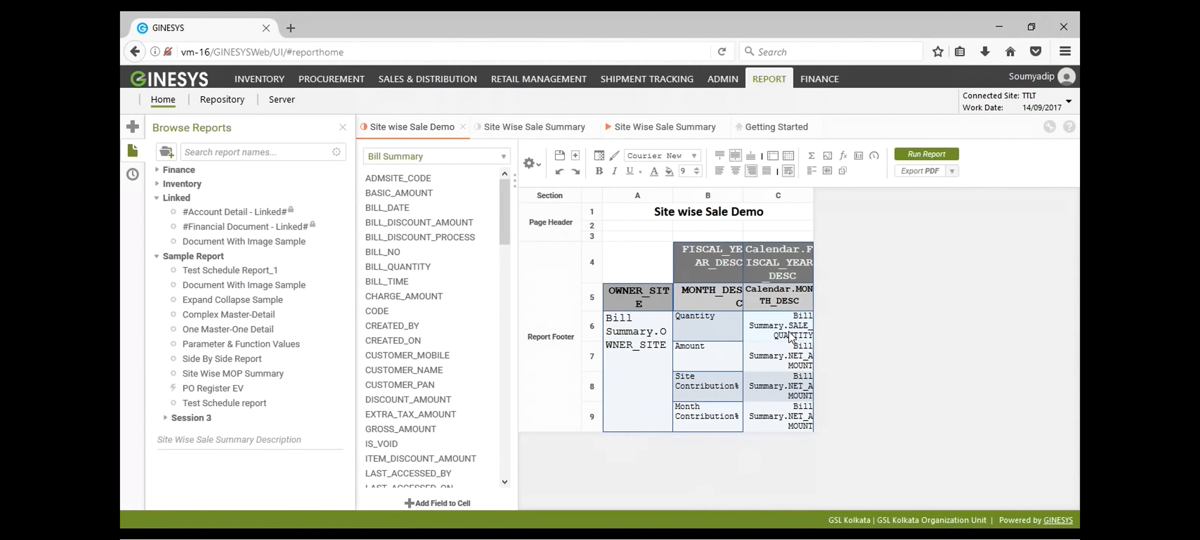
pyautogui.click(796, 357)
pyautogui.click(794, 385)
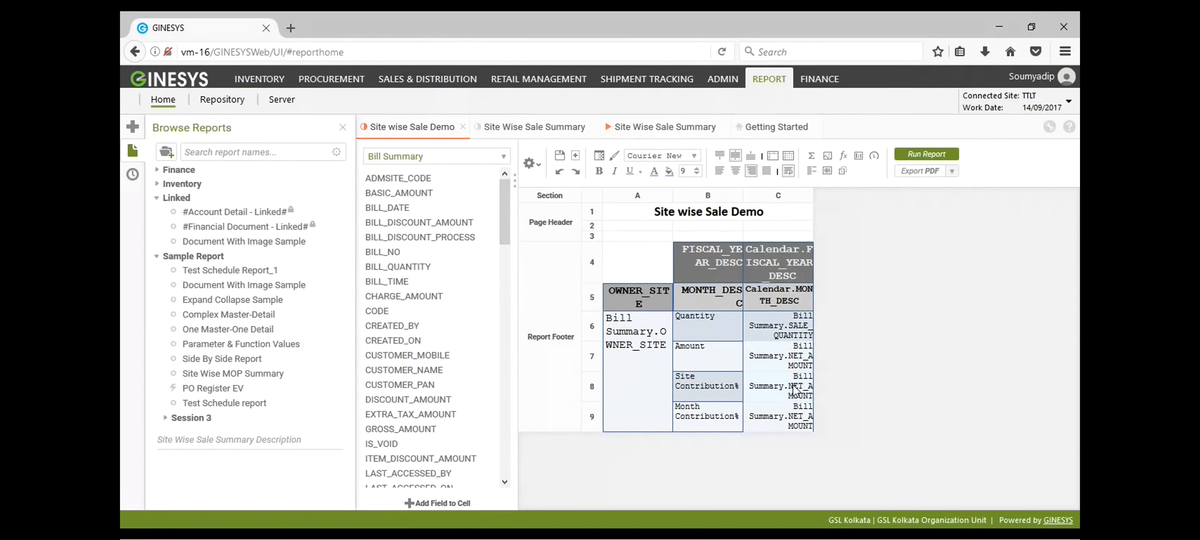
pyautogui.click(598, 156)
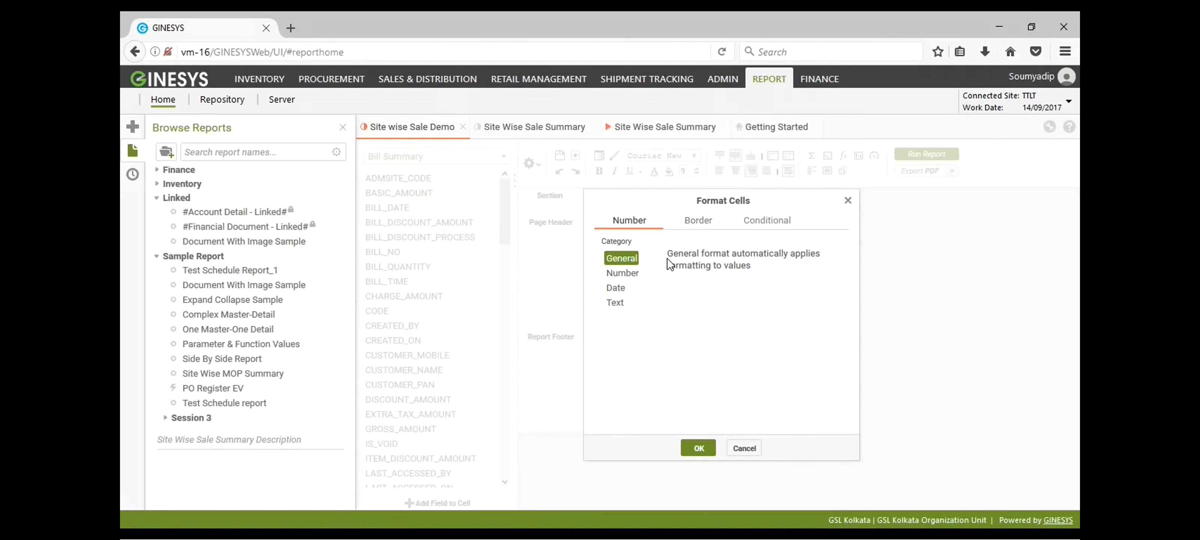
pyautogui.click(624, 272)
pyautogui.click(698, 447)
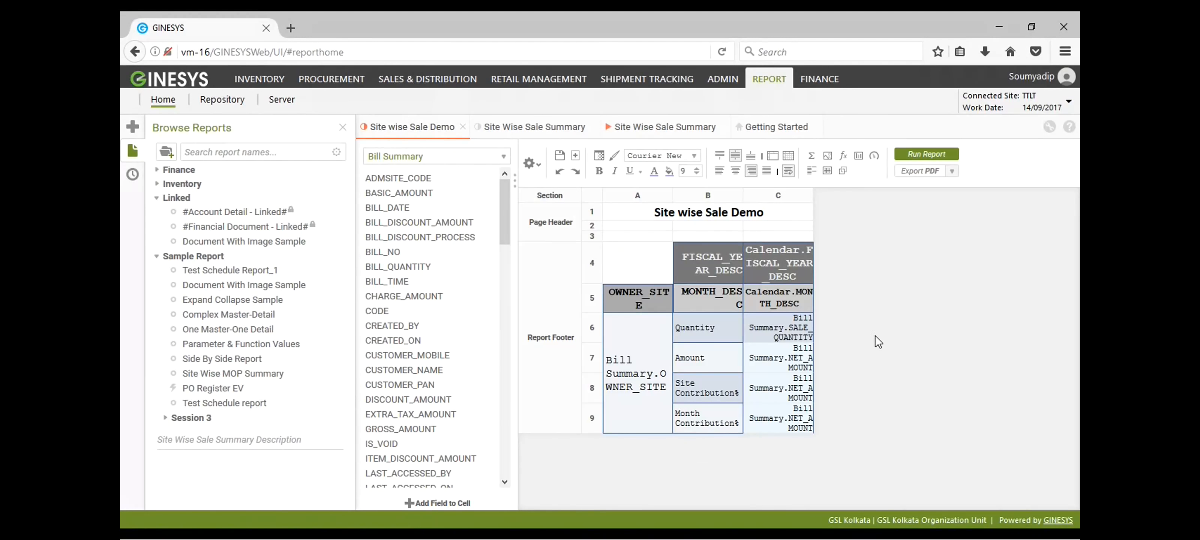
pyautogui.click(927, 154)
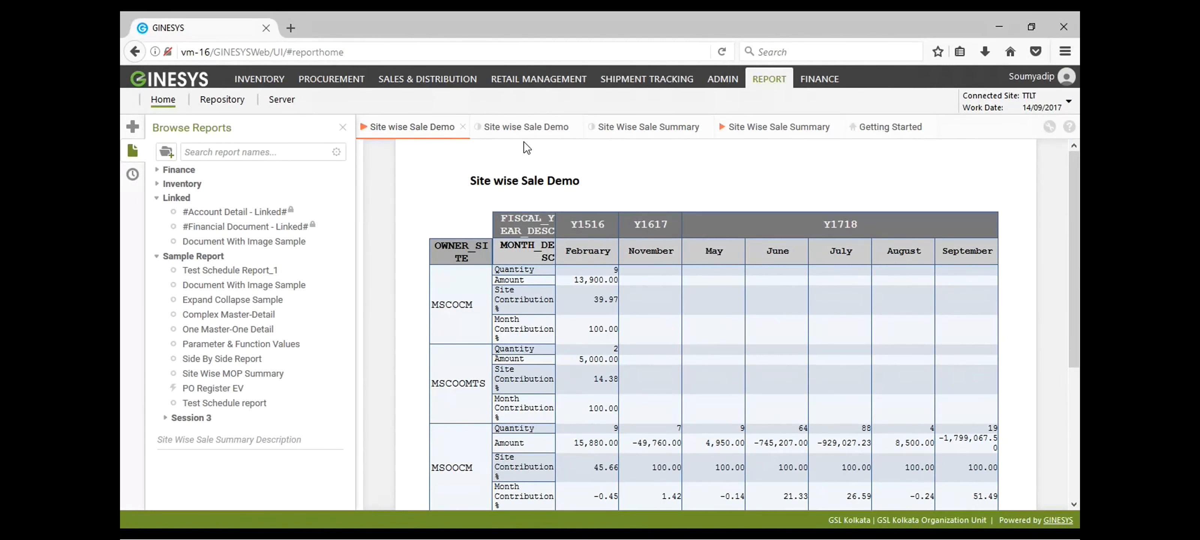
pyautogui.click(463, 127)
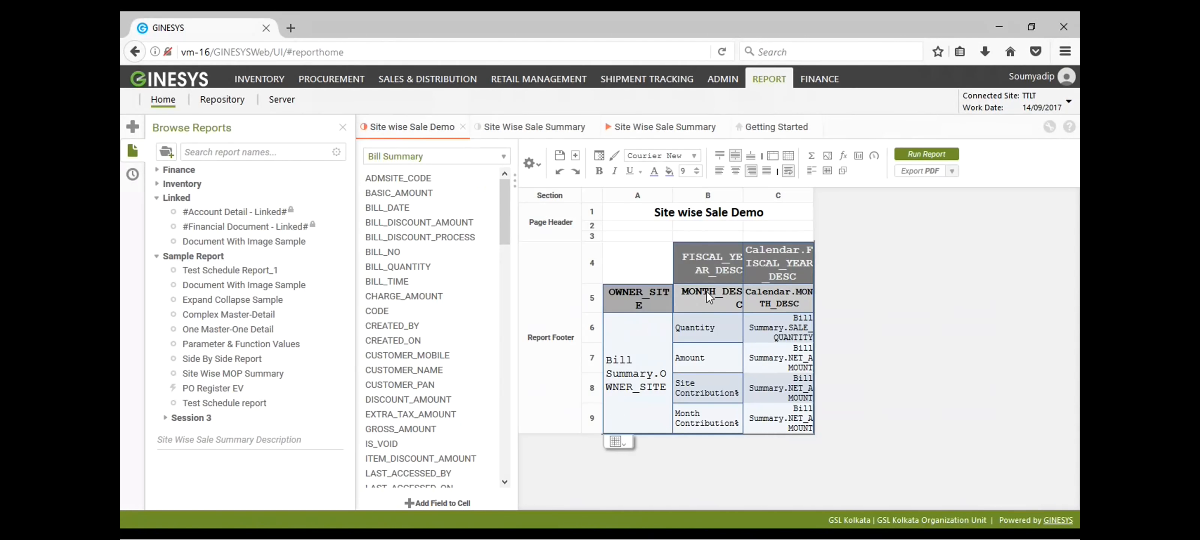
# Widen column B of the crosstab and rerun the report to review the quantity, amount and contribution rows
pyautogui.moveTo(742, 195); pyautogui.dragTo(773, 203)
pyautogui.click(925, 155)
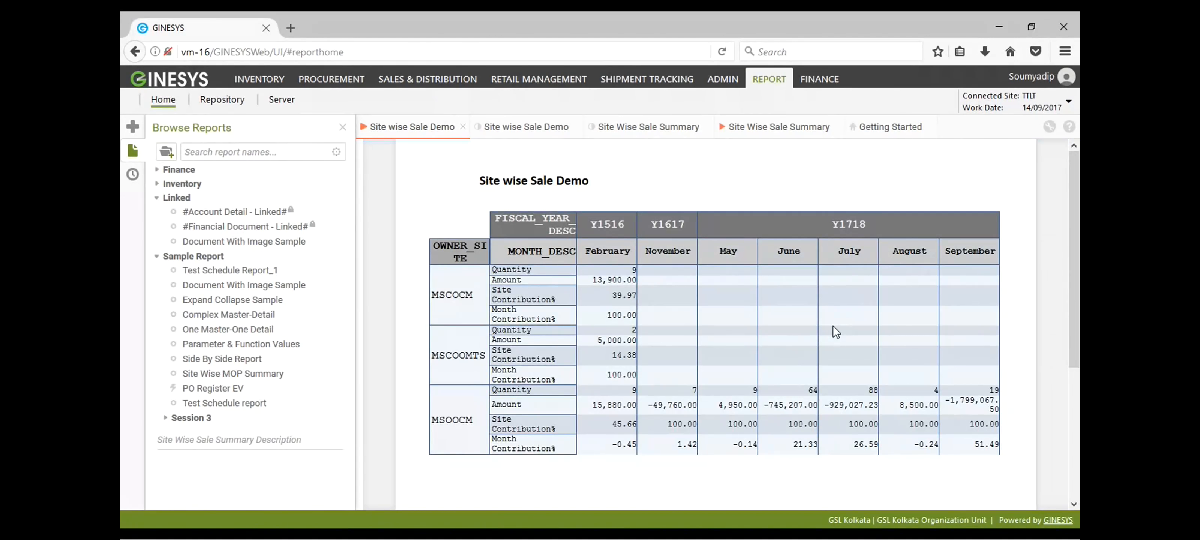
pyautogui.scroll(-2, 817, 339)
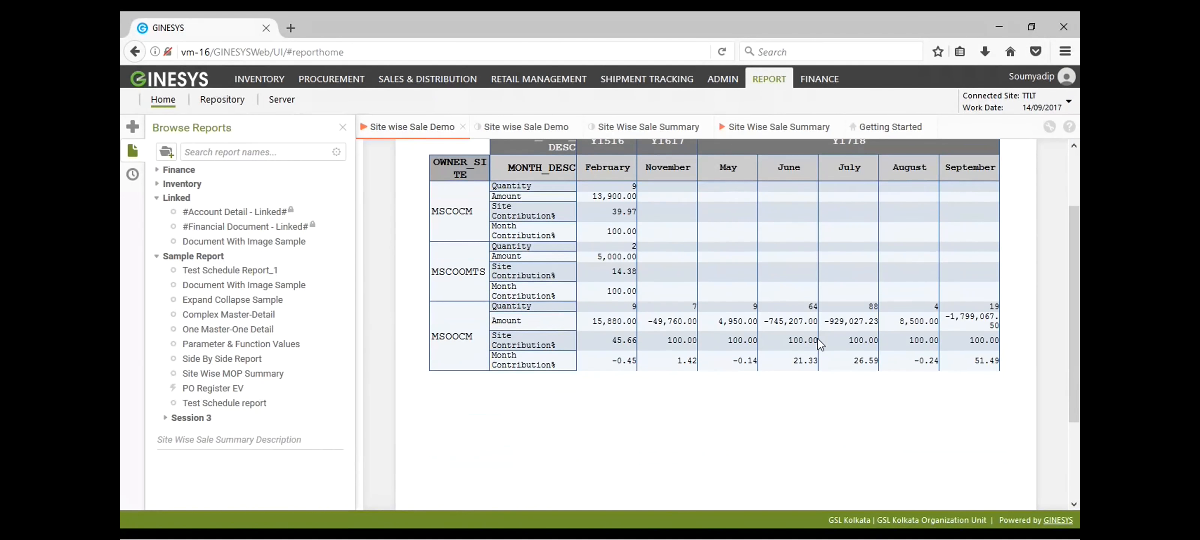
pyautogui.scroll(2, 817, 339)
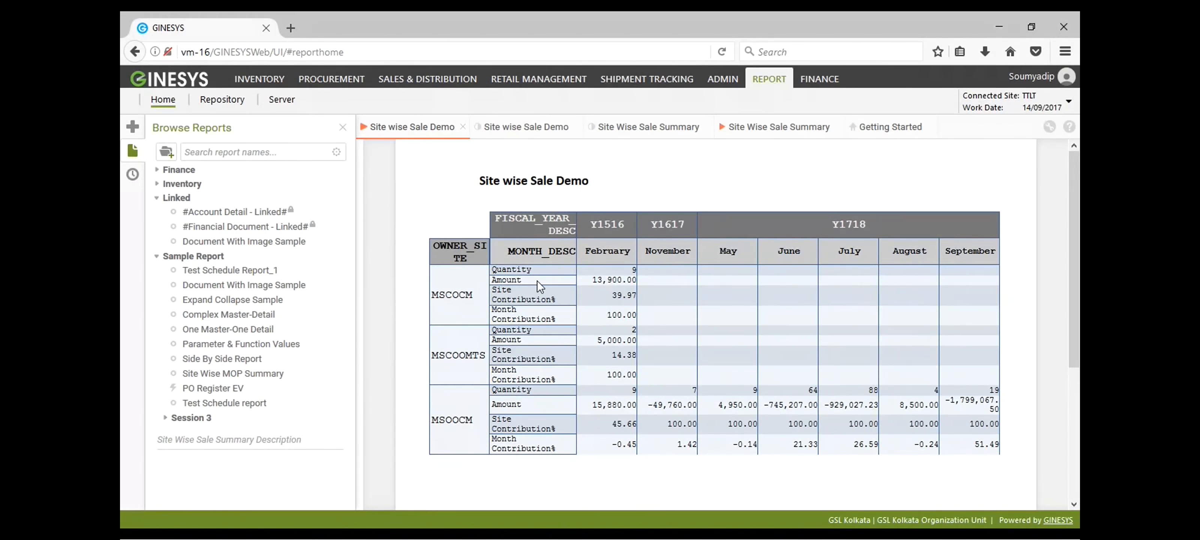
pyautogui.click(463, 126)
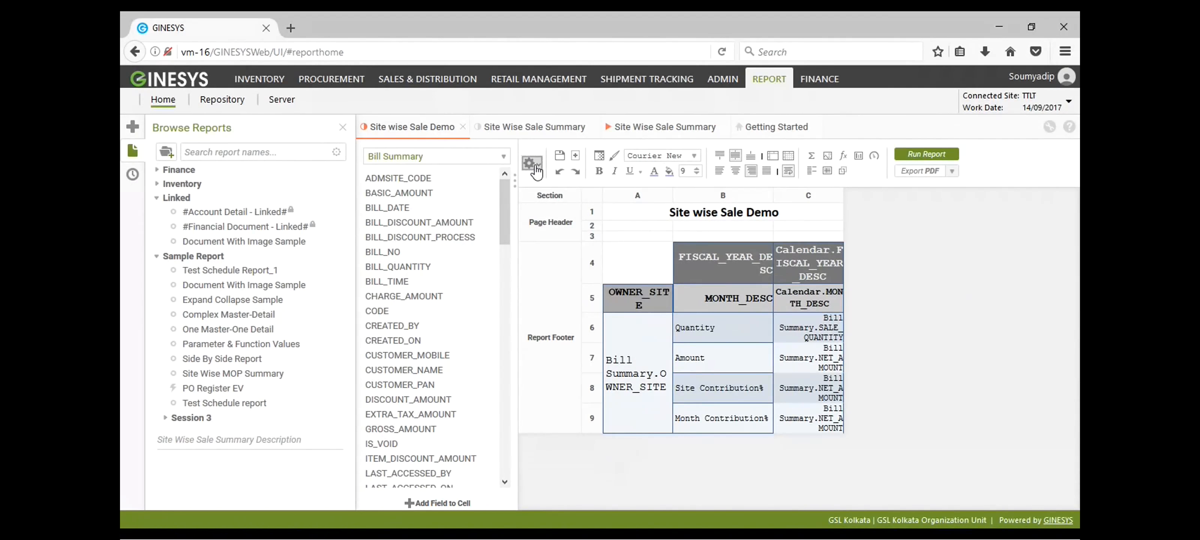
# Review the general display settings in the Report Viewer options and accept them
pyautogui.click(531, 164)
pyautogui.moveTo(559, 273)
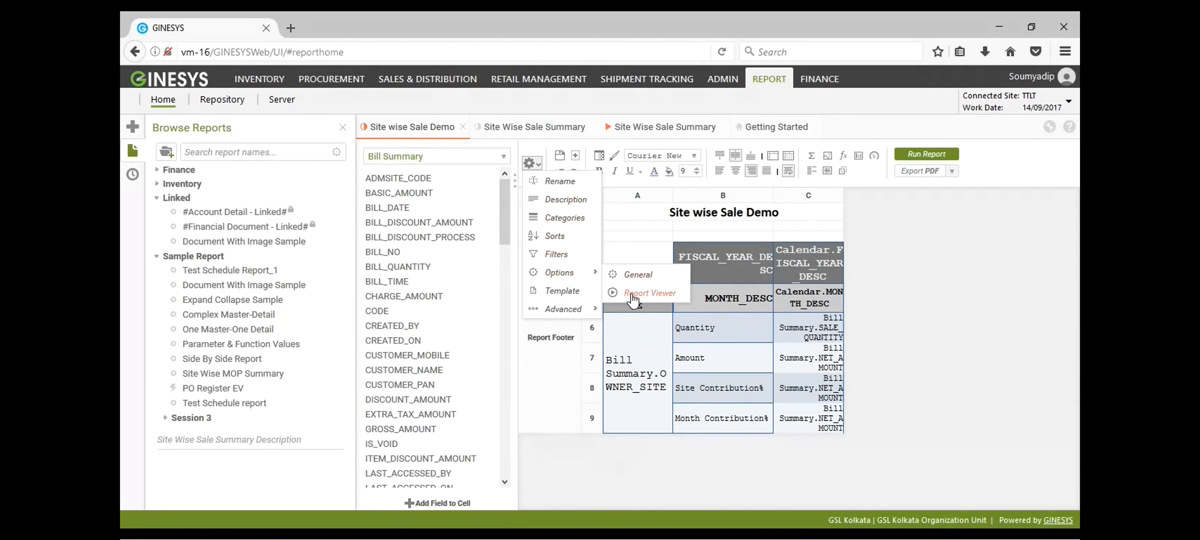
pyautogui.click(640, 296)
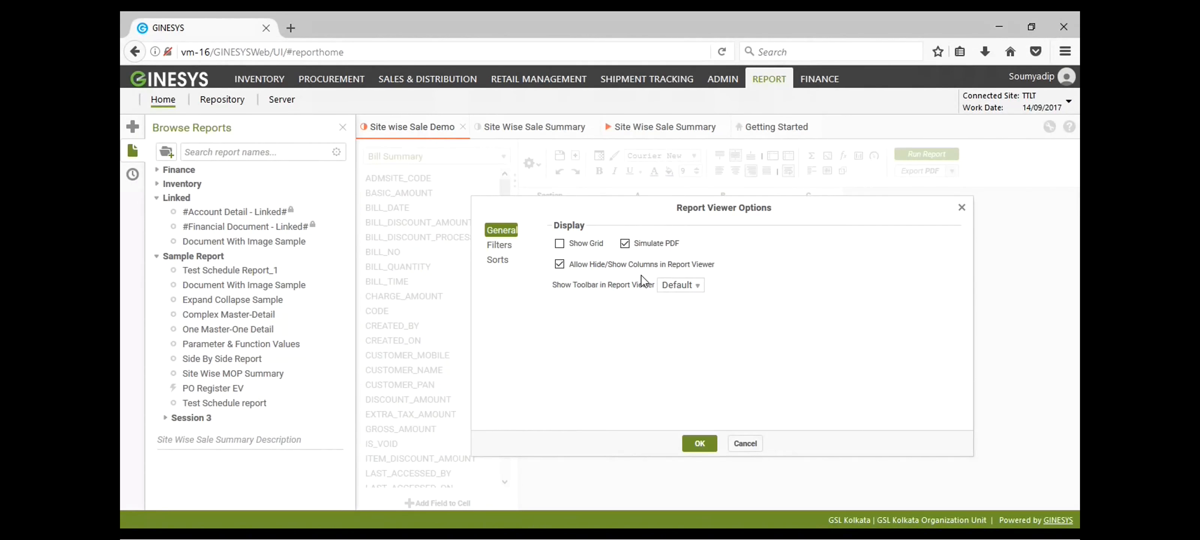
pyautogui.click(698, 442)
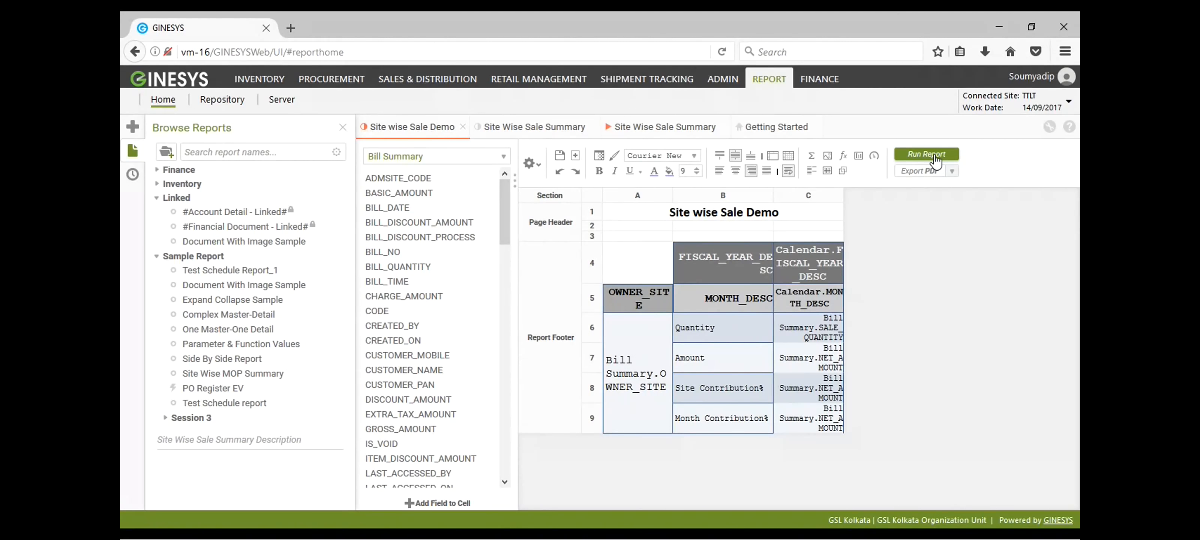
# Reopen the crosstab design and label the OWNER_SITE row header "Site"
pyautogui.click(766, 300)
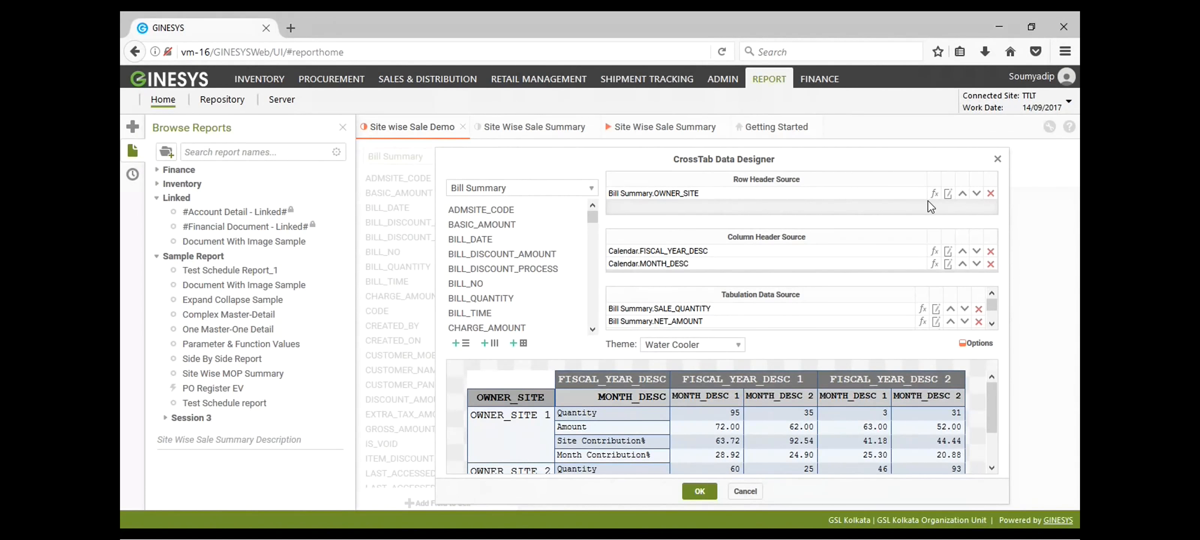
pyautogui.click(948, 194)
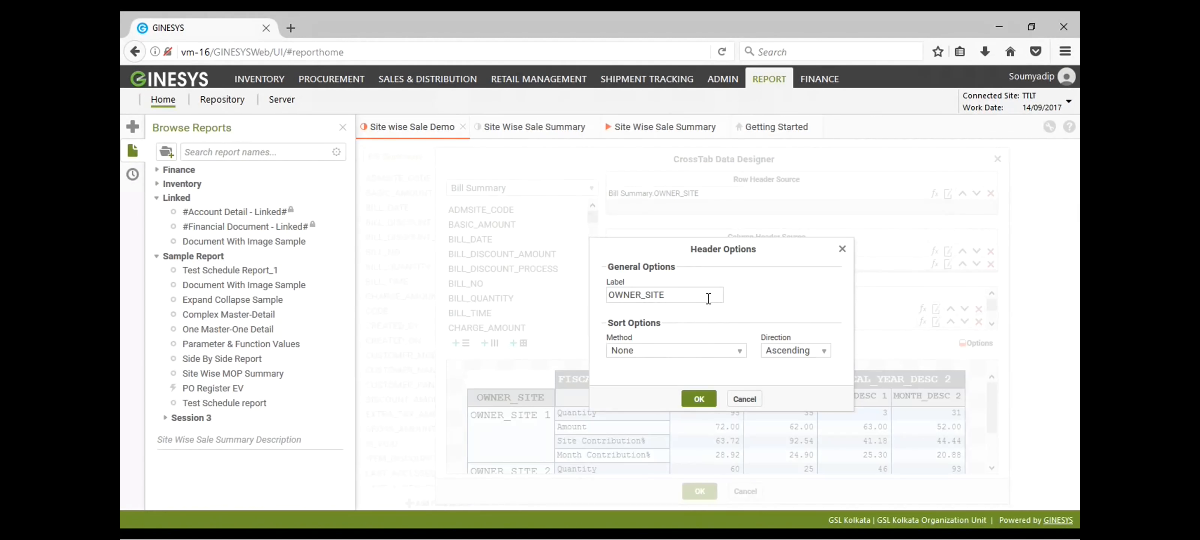
pyautogui.moveTo(694, 295); pyautogui.dragTo(589, 294)
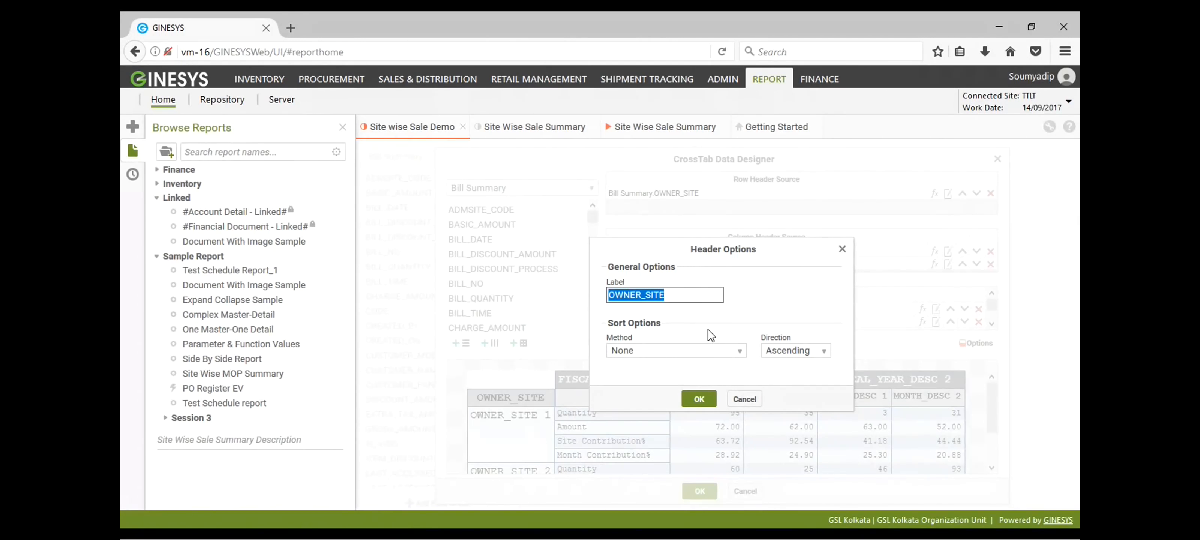
pyautogui.write('Site')
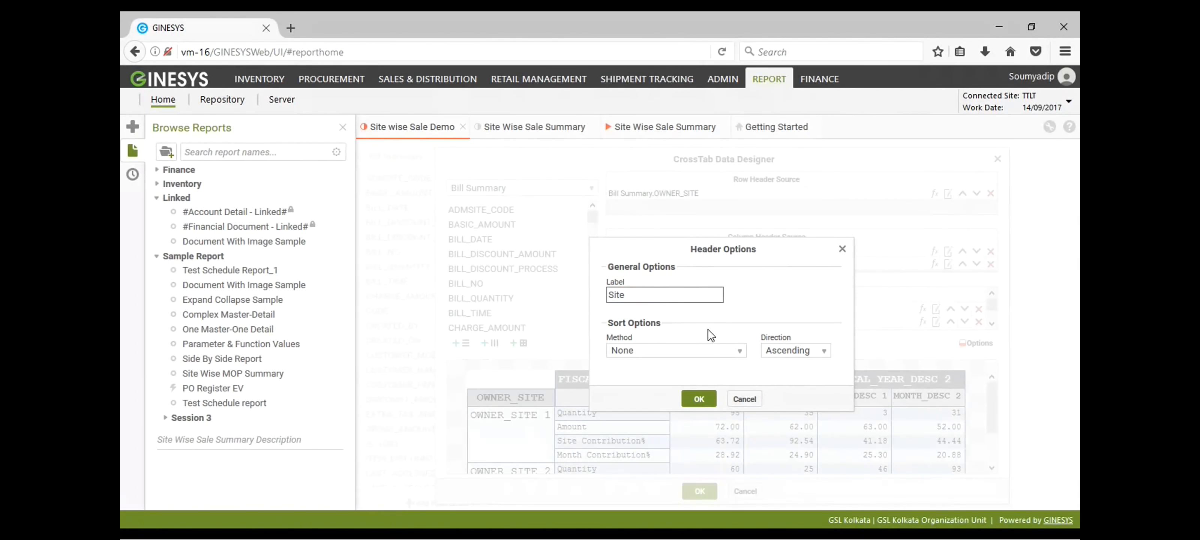
pyautogui.click(699, 398)
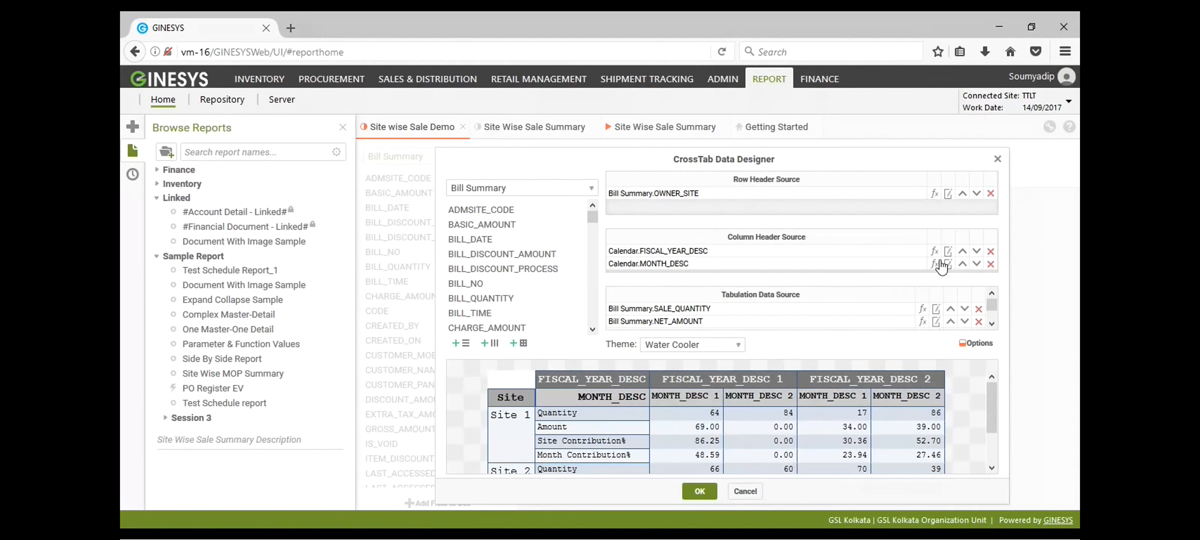
# Label the FISCAL_YEAR_DESC column header "Fiscal Year"
pyautogui.click(948, 251)
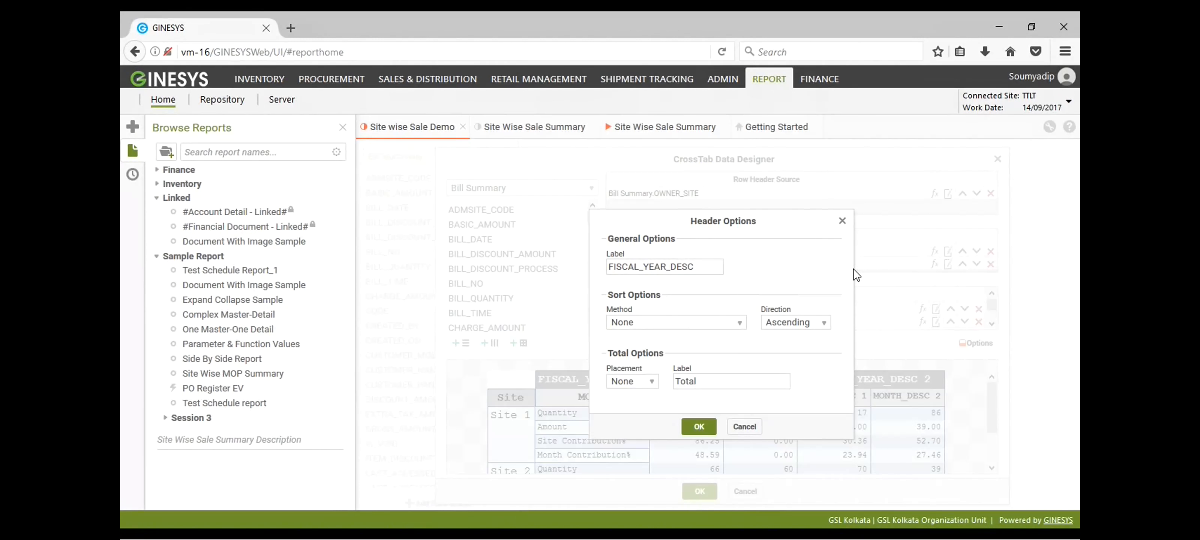
pyautogui.doubleClick(720, 262)
pyautogui.write('Fi')
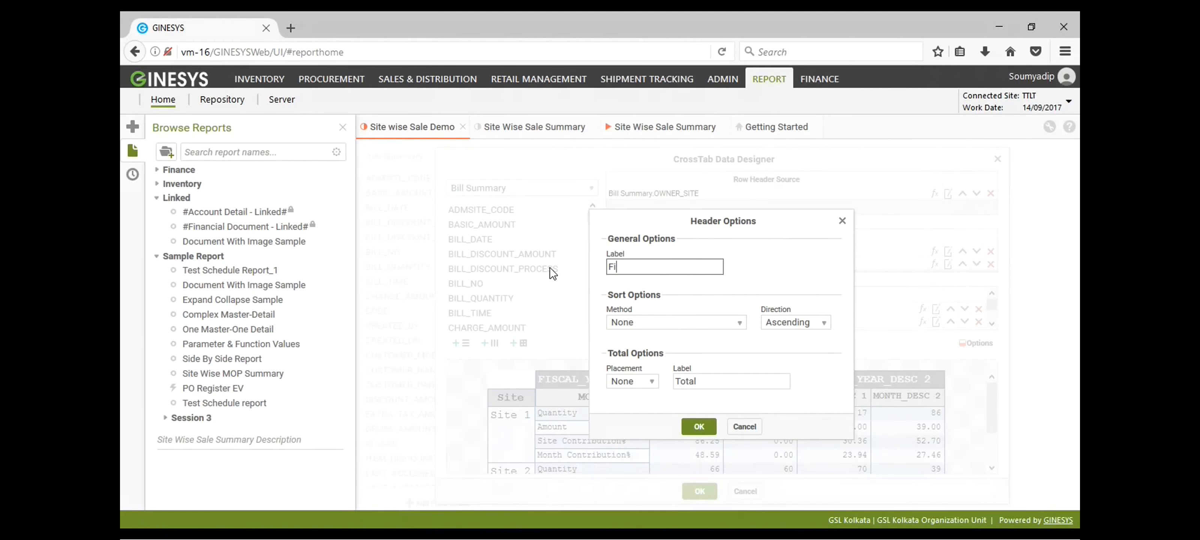
pyautogui.write('scal Year')
pyautogui.click(704, 427)
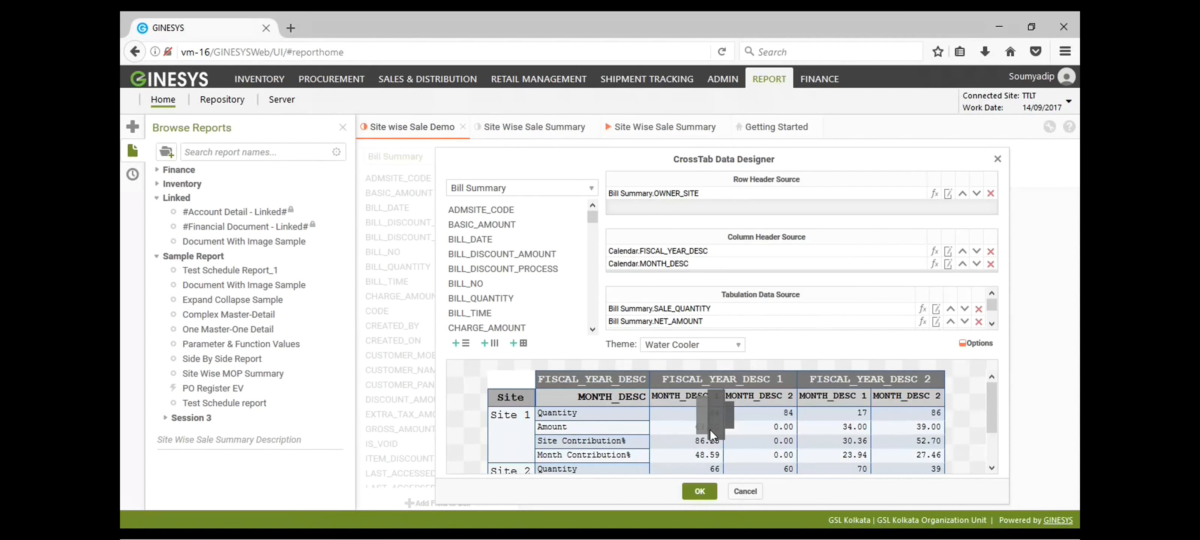
# Label the MONTH_DESC column header "Month" and look over the crosstab preview
pyautogui.click(947, 266)
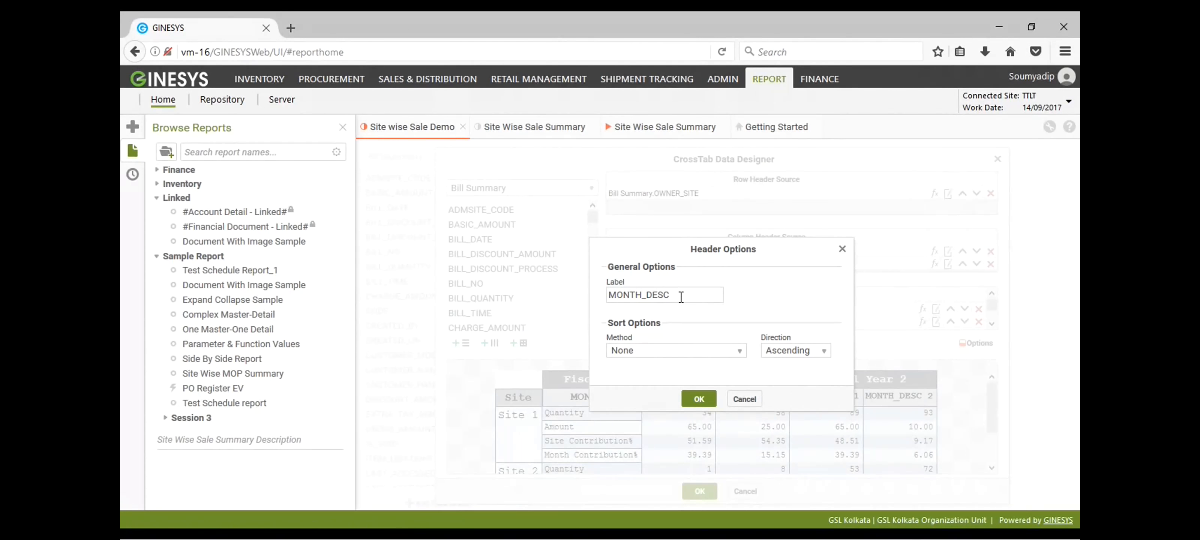
pyautogui.moveTo(680, 297); pyautogui.dragTo(540, 298)
pyautogui.write('MOnth')
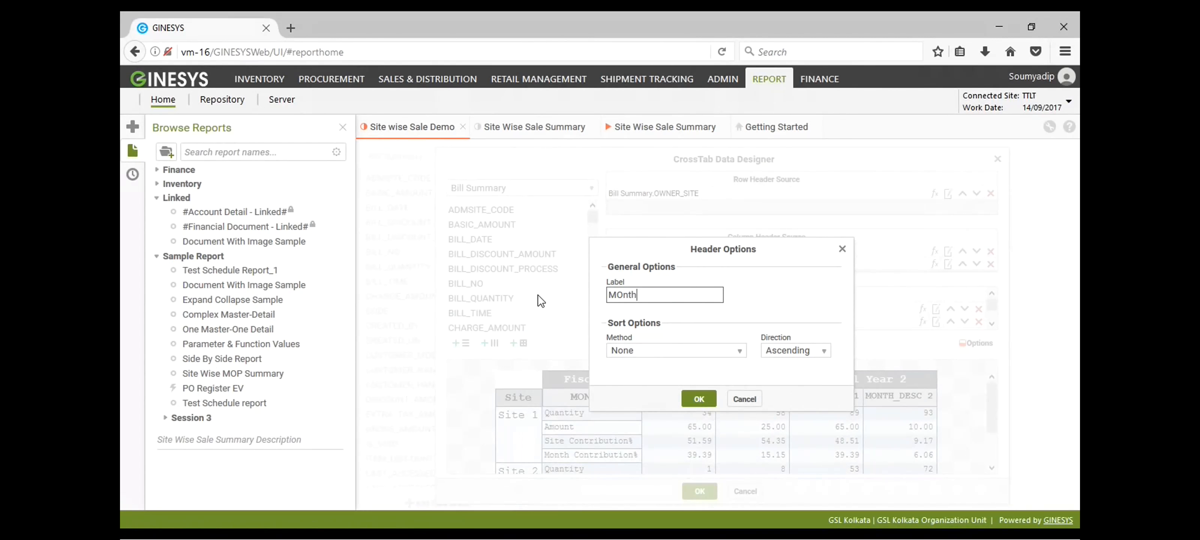
pyautogui.press('BackSpace')
pyautogui.press('BackSpace')
pyautogui.press('BackSpace')
pyautogui.press('BackSpace')
pyautogui.write('onth')
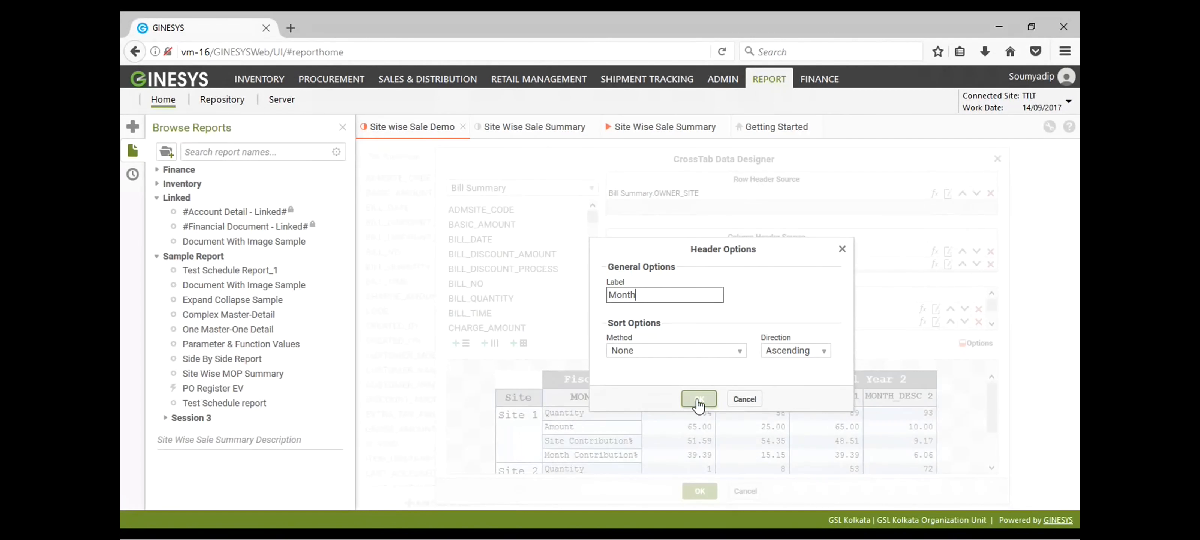
pyautogui.click(698, 399)
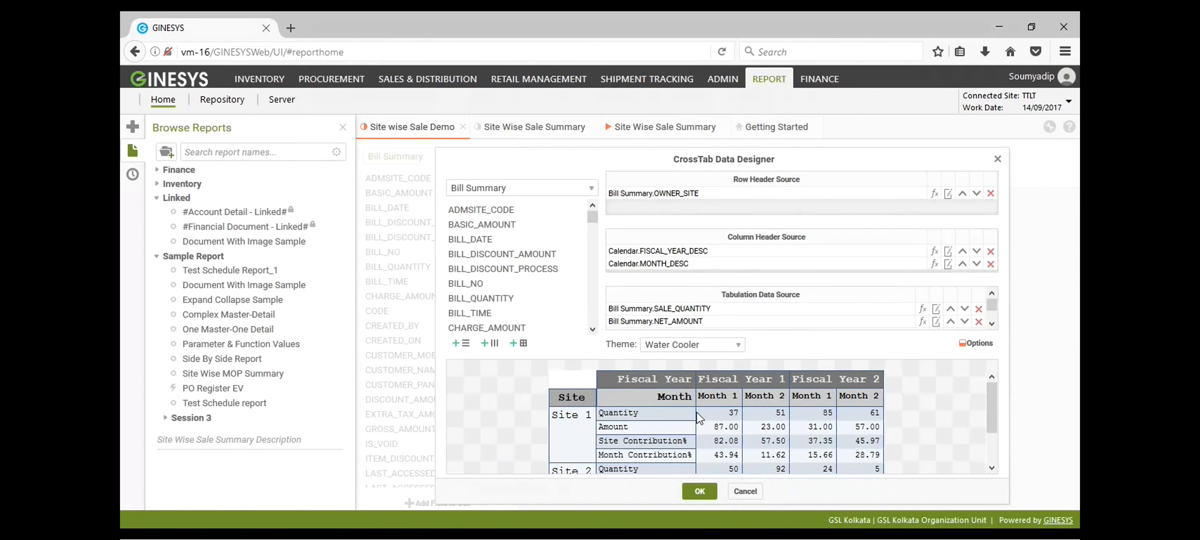
pyautogui.moveTo(991, 425); pyautogui.dragTo(995, 400)
# Place the grand total row at the Bottom and the grand total column at the Right, keeping both labels as "Total"
pyautogui.click(976, 344)
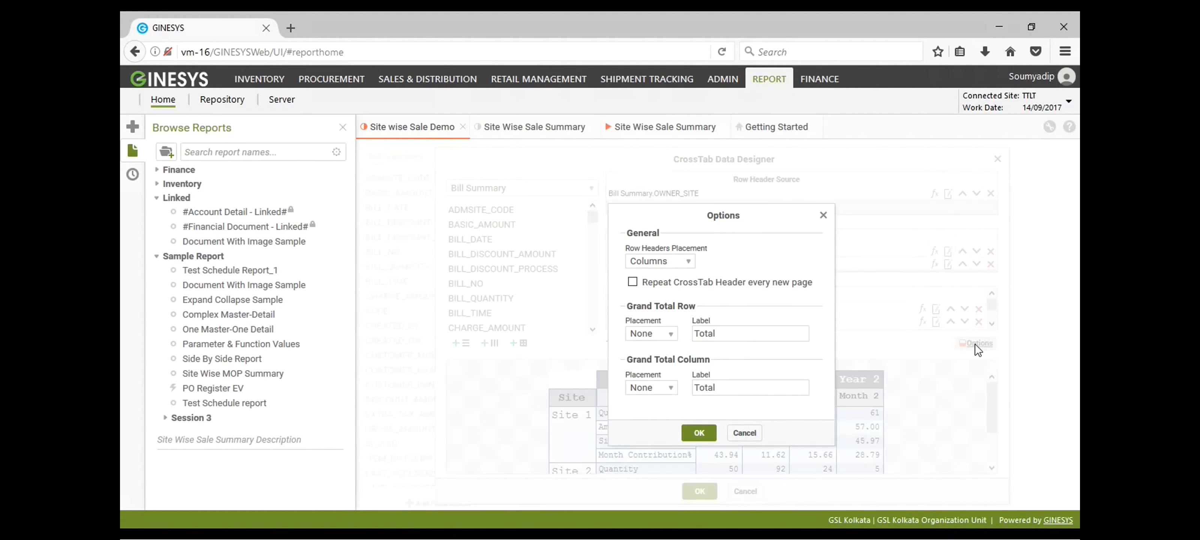
pyautogui.click(671, 334)
pyautogui.click(662, 386)
pyautogui.click(674, 388)
pyautogui.click(662, 438)
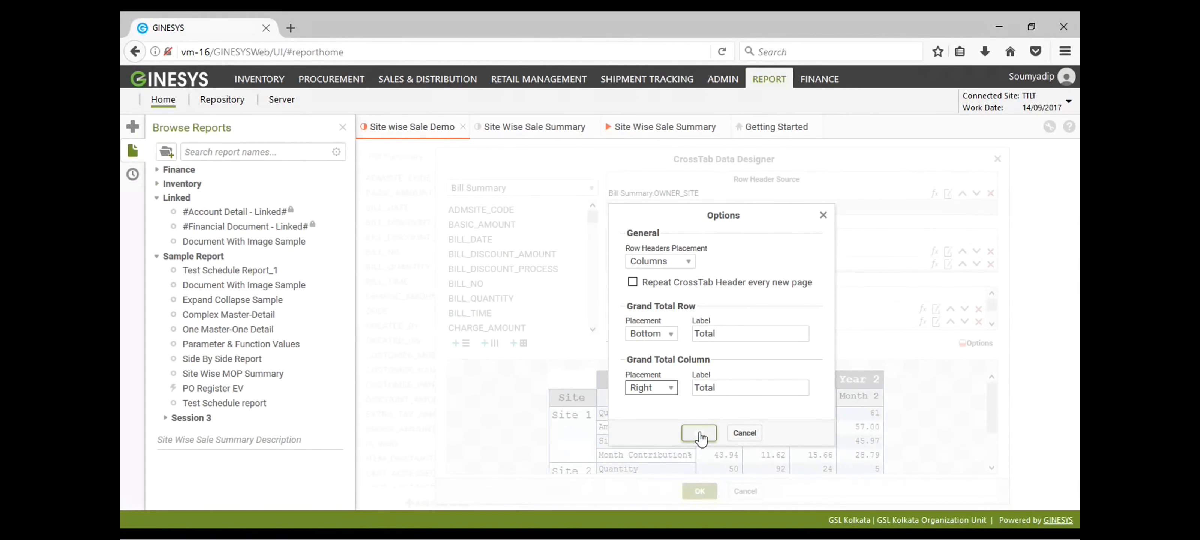
pyautogui.click(725, 334)
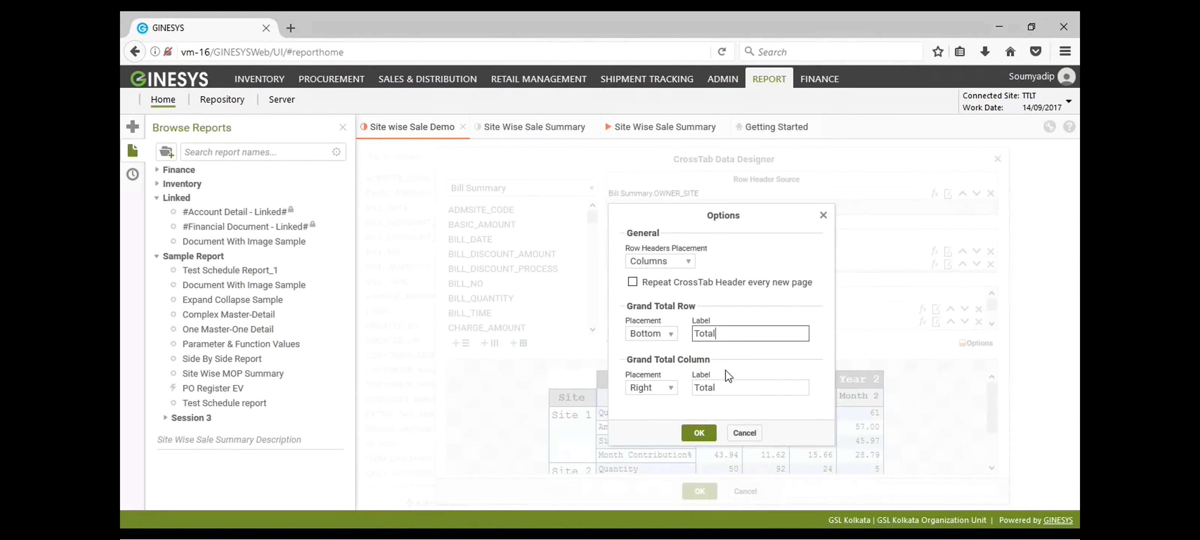
pyautogui.click(725, 387)
pyautogui.click(724, 334)
pyautogui.click(723, 391)
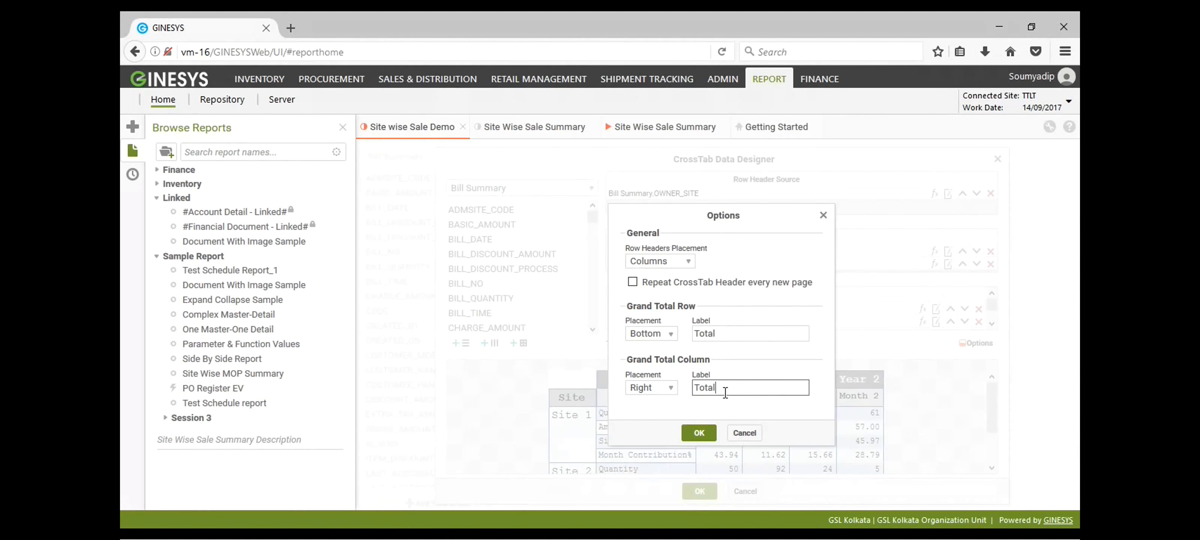
pyautogui.click(699, 432)
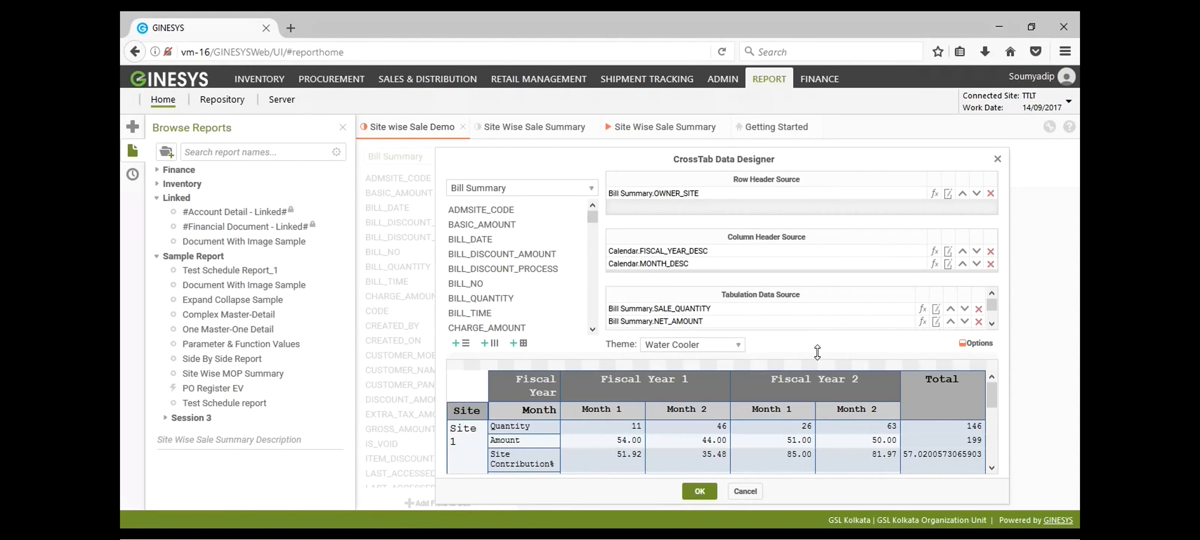
# Check the totals in the crosstab preview and apply the design to the report
pyautogui.scroll(-5, 868, 397)
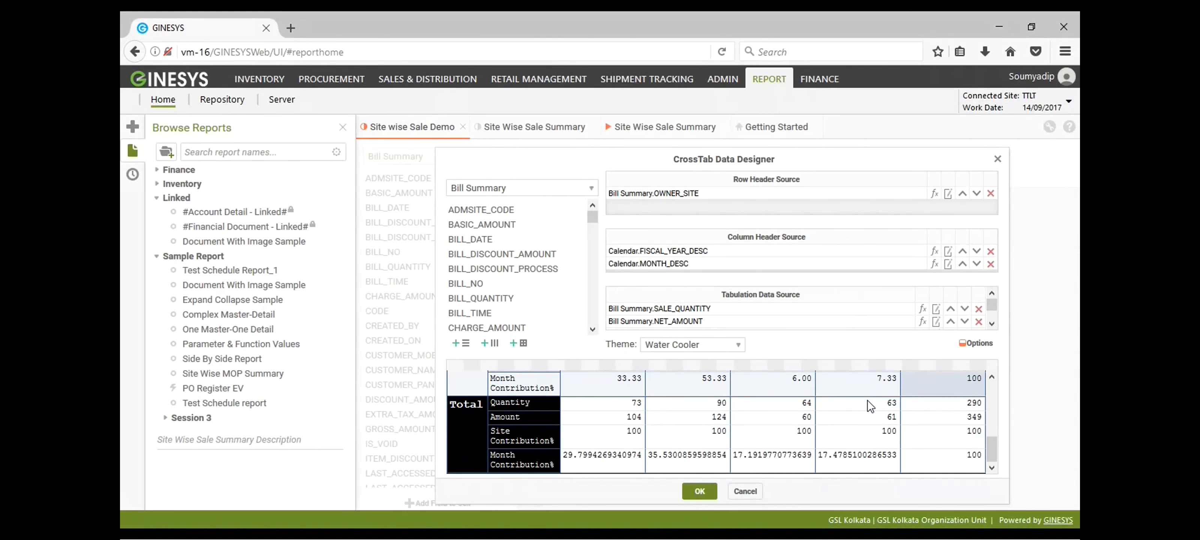
pyautogui.scroll(5, 868, 401)
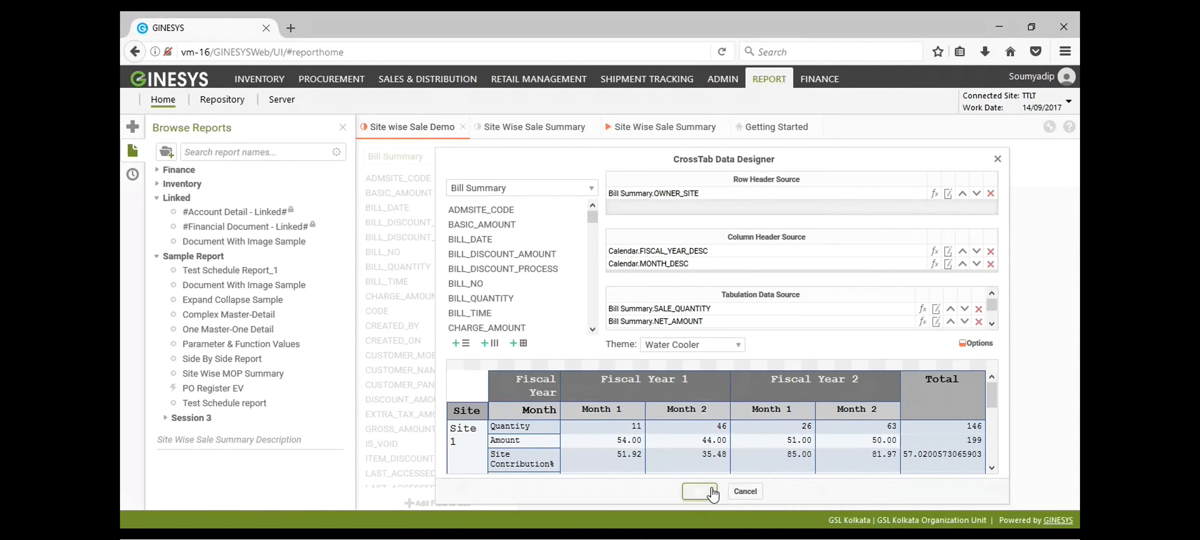
pyautogui.click(698, 492)
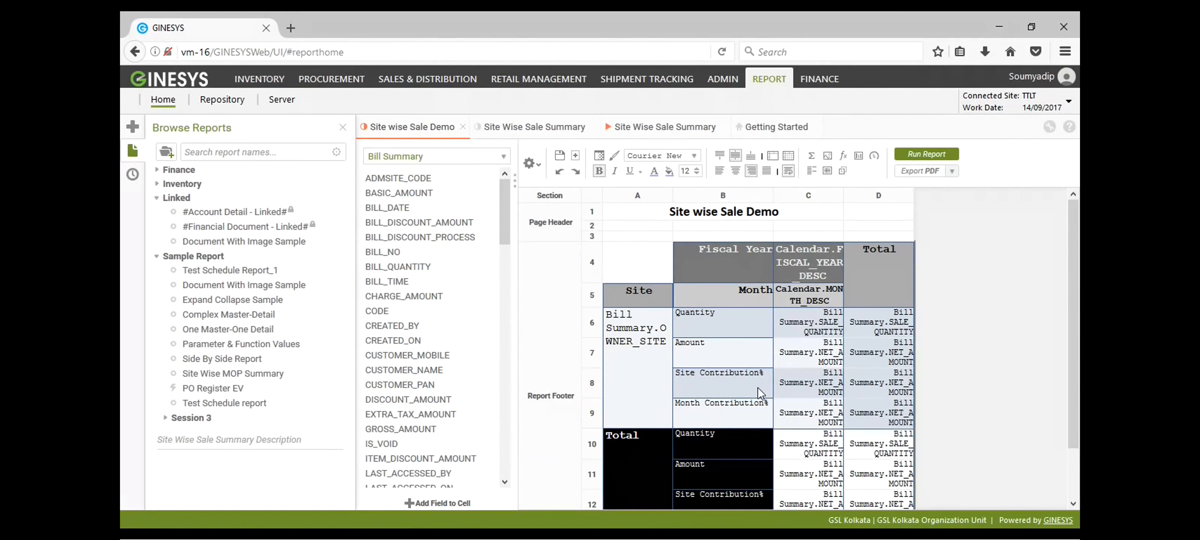
pyautogui.scroll(-1, 757, 387)
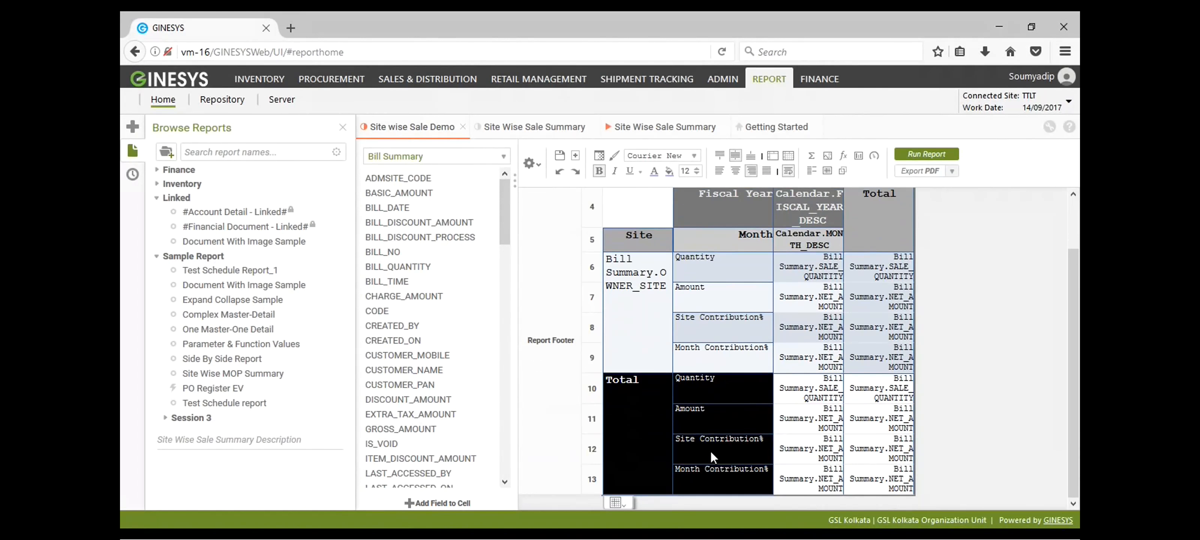
pyautogui.scroll(1, 832, 278)
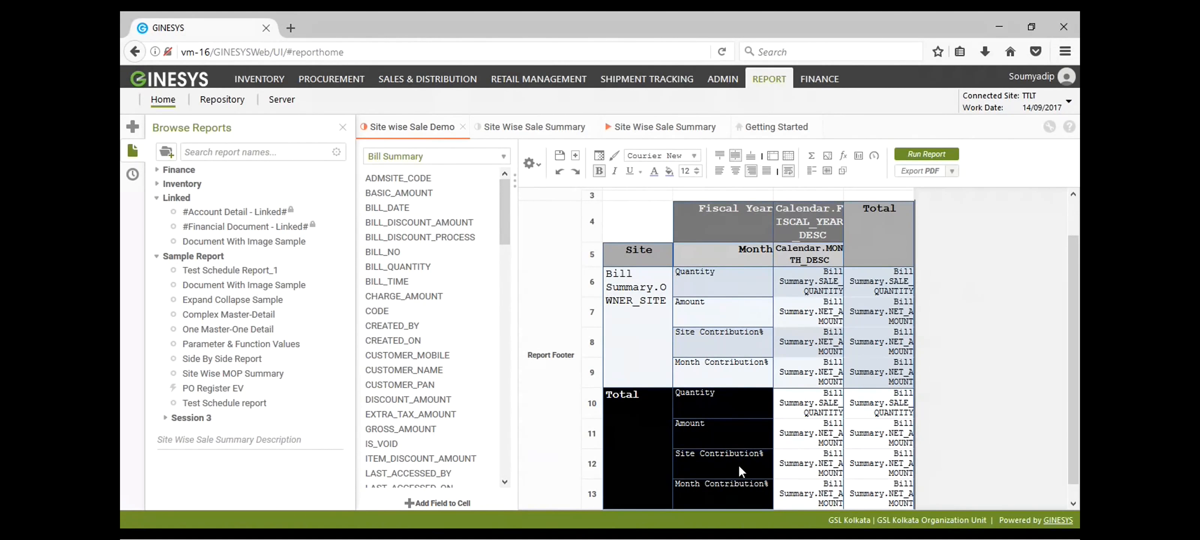
# Run the report to check how the total row and total column values are formatted, and close the output
pyautogui.click(926, 154)
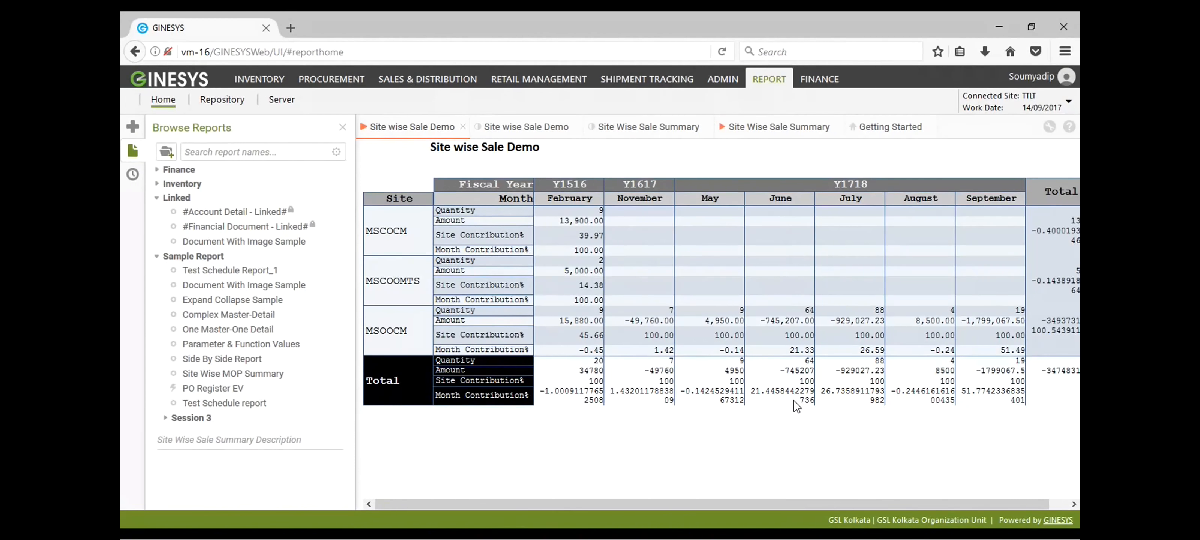
pyautogui.click(463, 127)
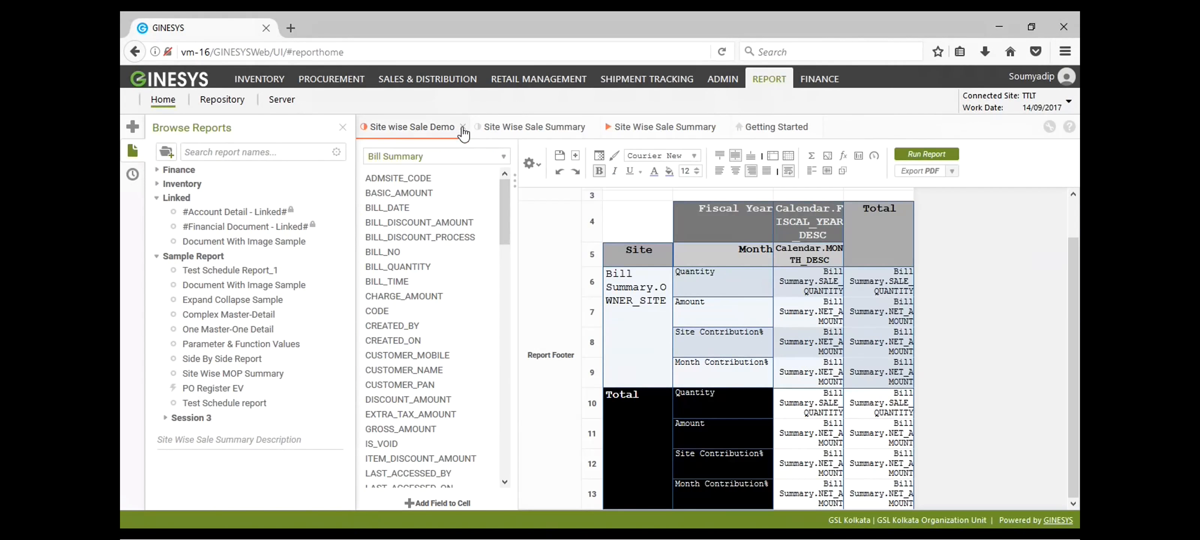
# Format the grand total row's amount and contribution cells as Number with 2 decimal places and a 1000 separator
pyautogui.click(829, 440)
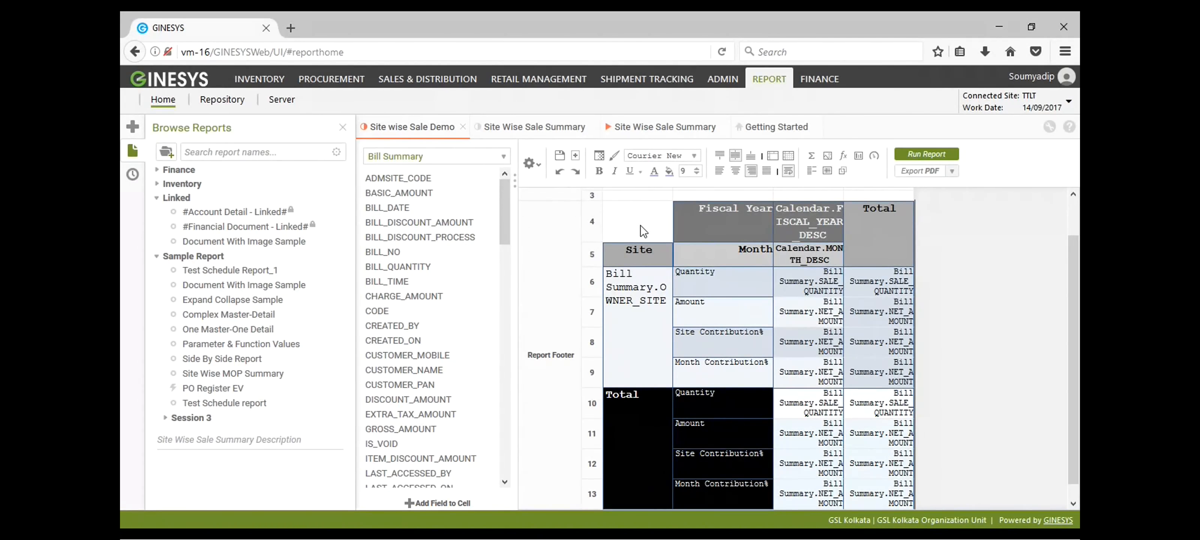
pyautogui.click(599, 155)
pyautogui.click(625, 274)
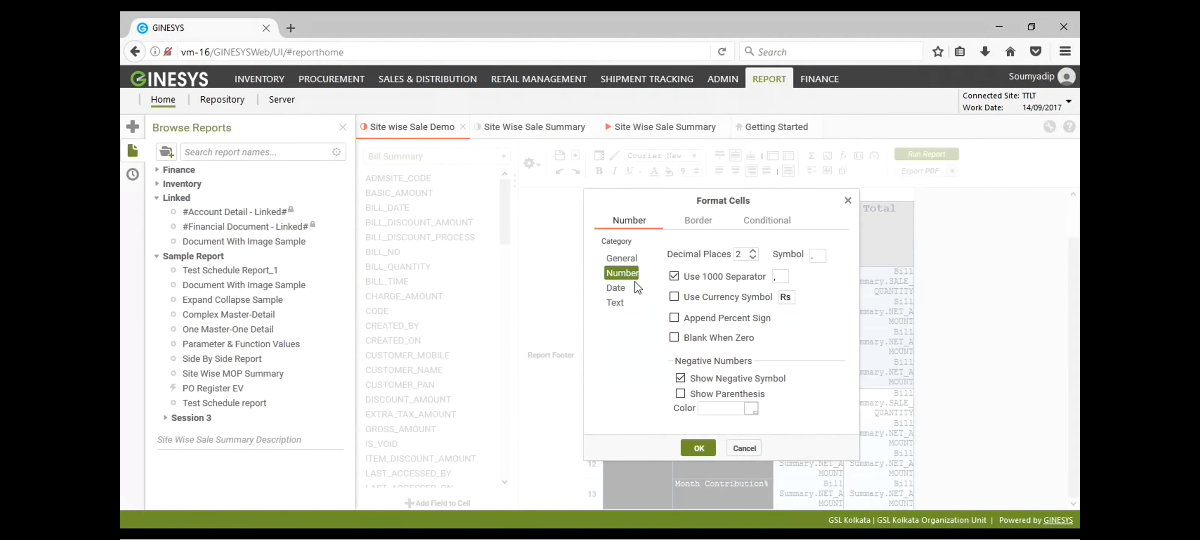
pyautogui.click(698, 449)
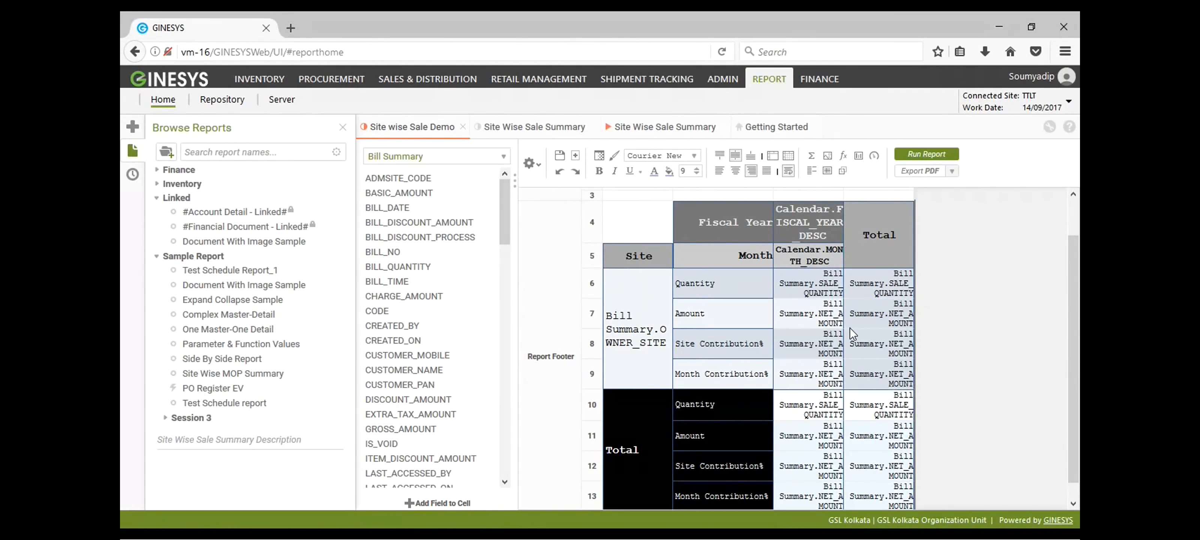
# Format the Total column's amount and contribution cells for each site as Number with 2 decimal places and a 1000 separator
pyautogui.moveTo(884, 316); pyautogui.dragTo(883, 372)
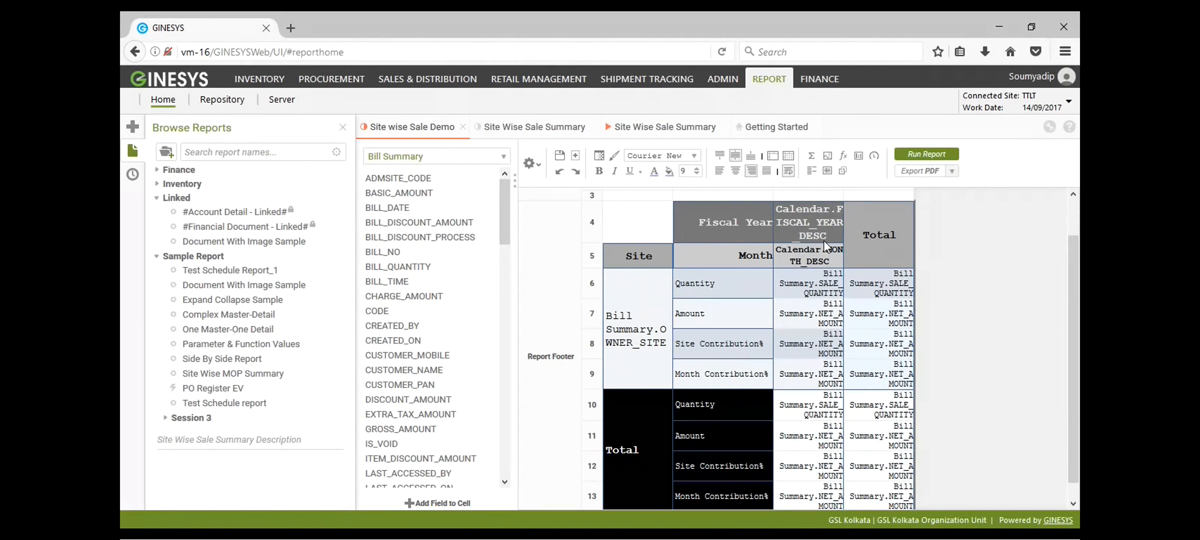
pyautogui.click(600, 158)
pyautogui.click(624, 273)
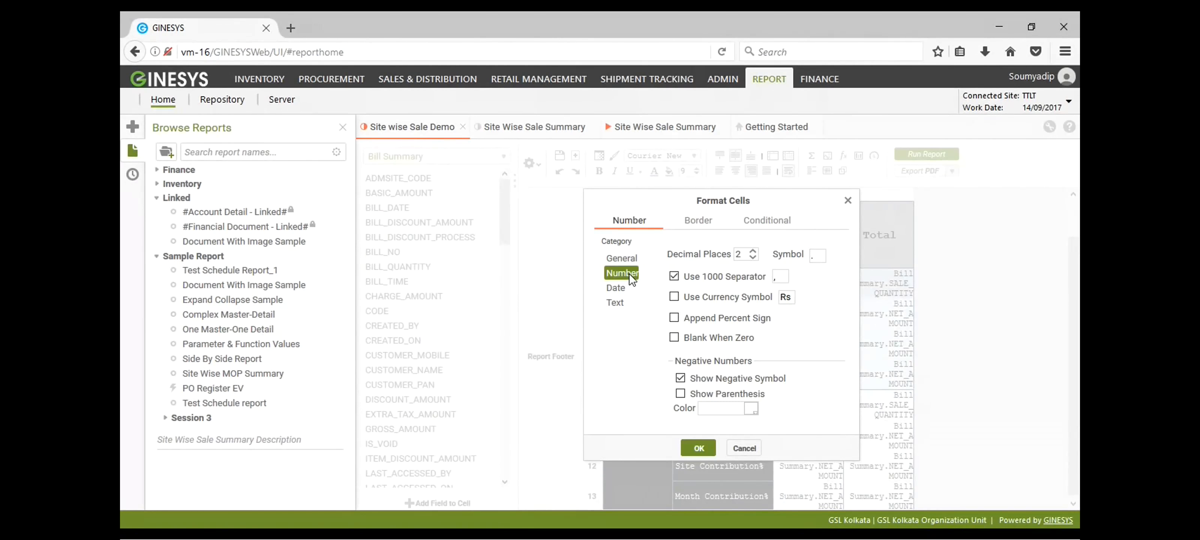
pyautogui.click(699, 448)
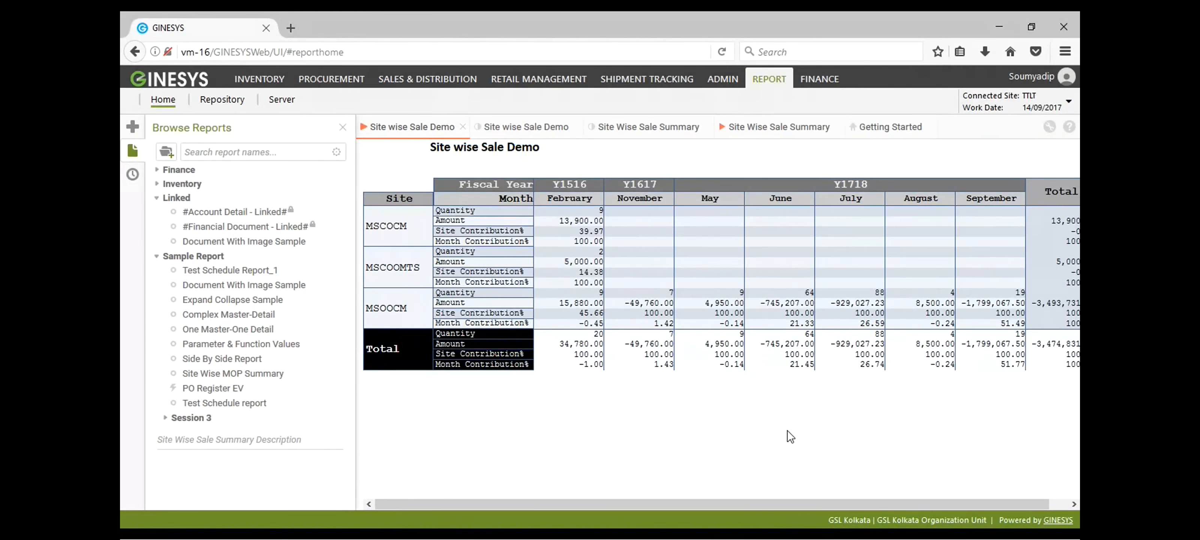
# Review the full width of the demo report output and compare it with the Site wise Sale Summary output
pyautogui.moveTo(748, 504)
pyautogui.mouseDown()
pyautogui.moveTo(803, 512)
pyautogui.moveTo(727, 514)
pyautogui.mouseUp()
pyautogui.click(765, 135)
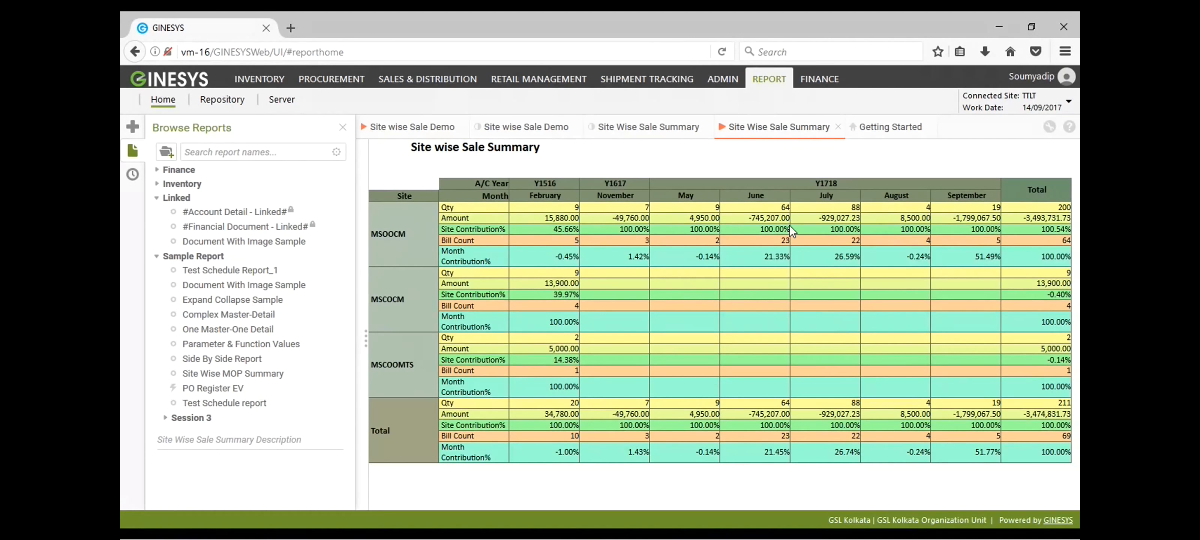
pyautogui.click(433, 129)
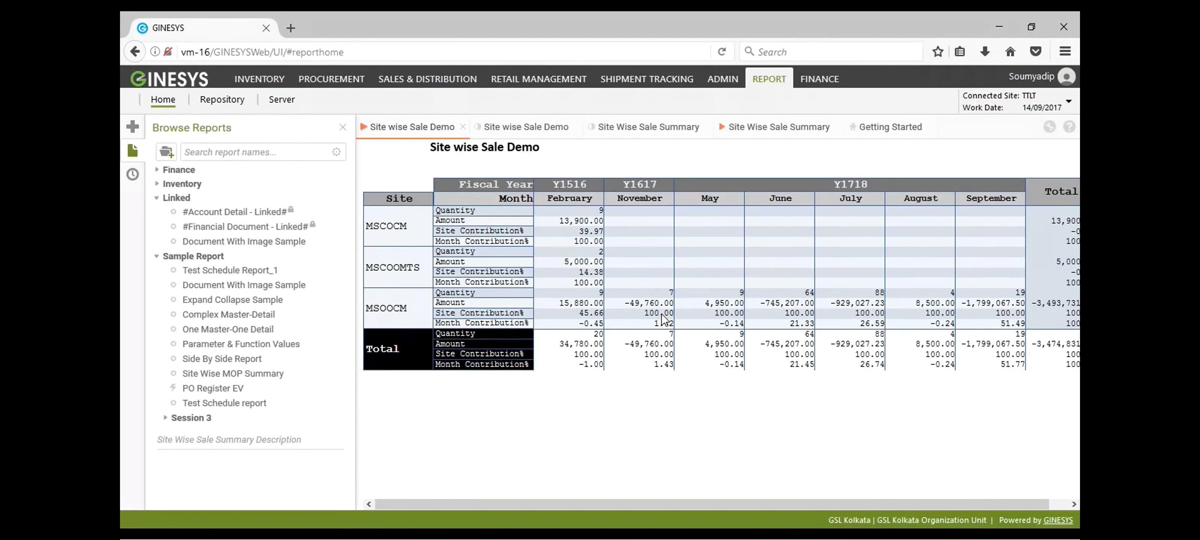
# Return to the Site wise Sale Demo design and look at the fill and font colour options for individual cells
pyautogui.click(559, 135)
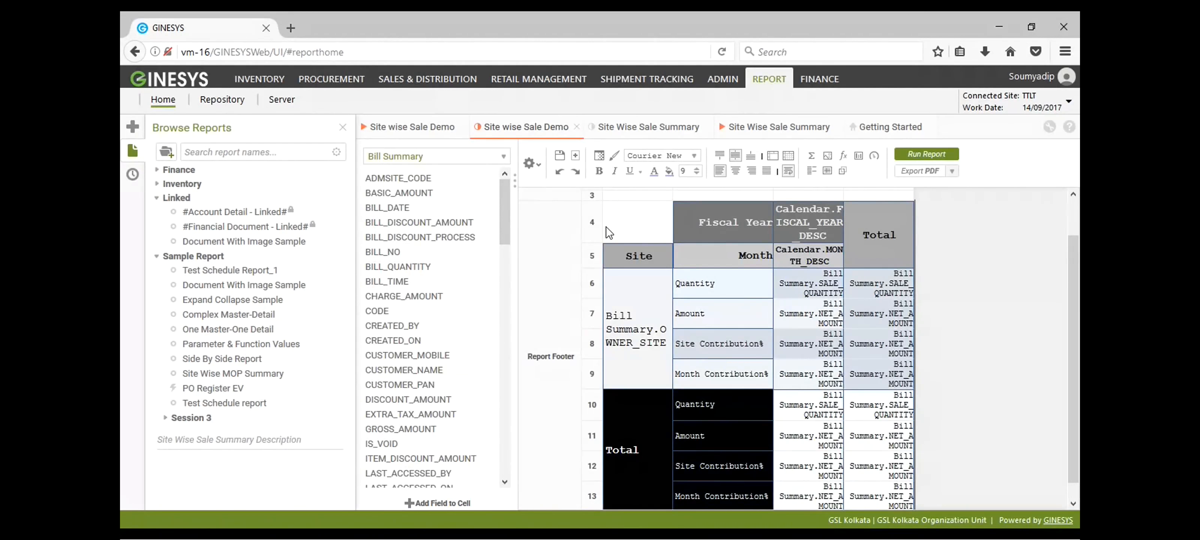
pyautogui.click(670, 173)
pyautogui.click(655, 173)
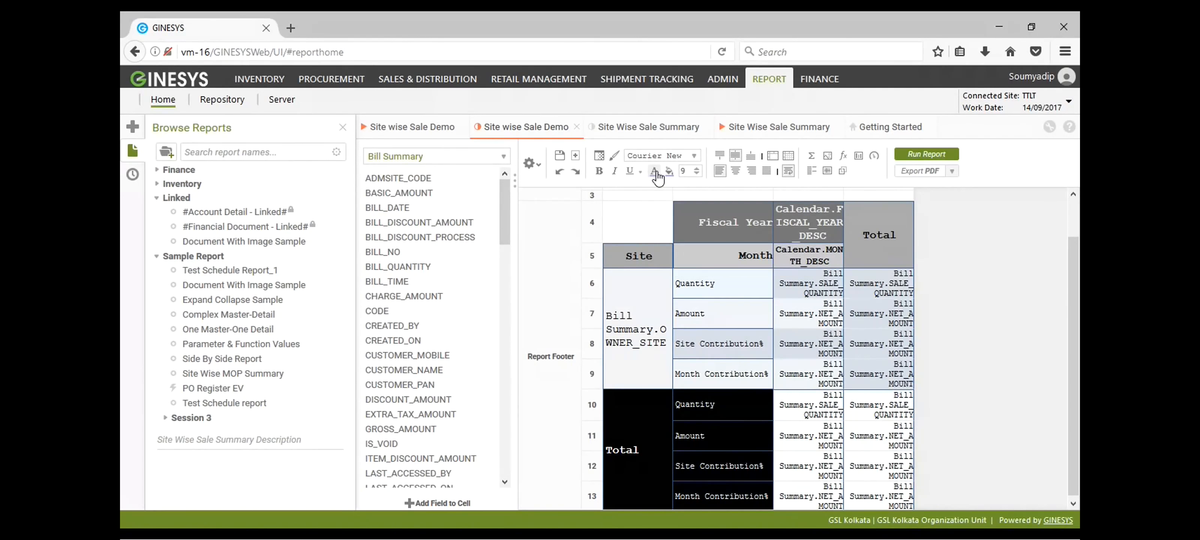
pyautogui.click(656, 174)
pyautogui.click(625, 201)
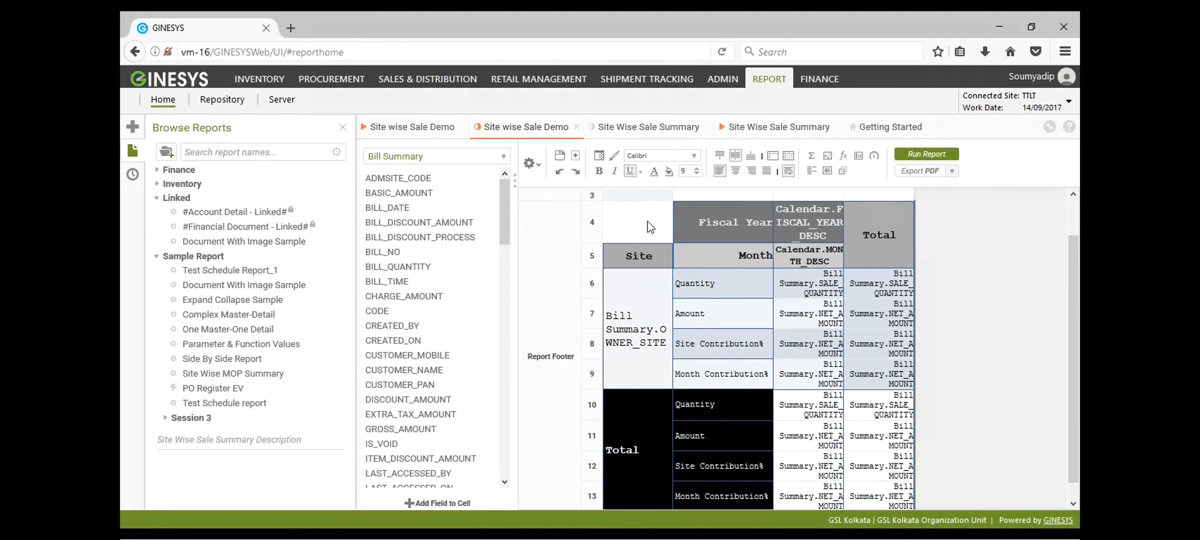
# Apply the Manhattan Sunrise theme to the crosstab in the CrossTab Data Designer
pyautogui.click(802, 316)
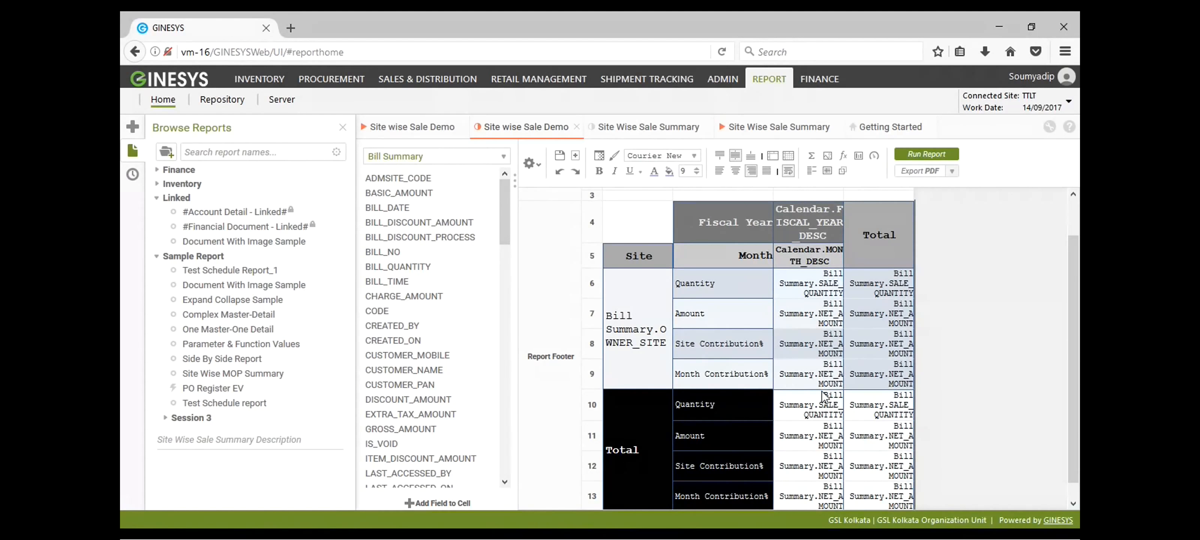
pyautogui.doubleClick(799, 335)
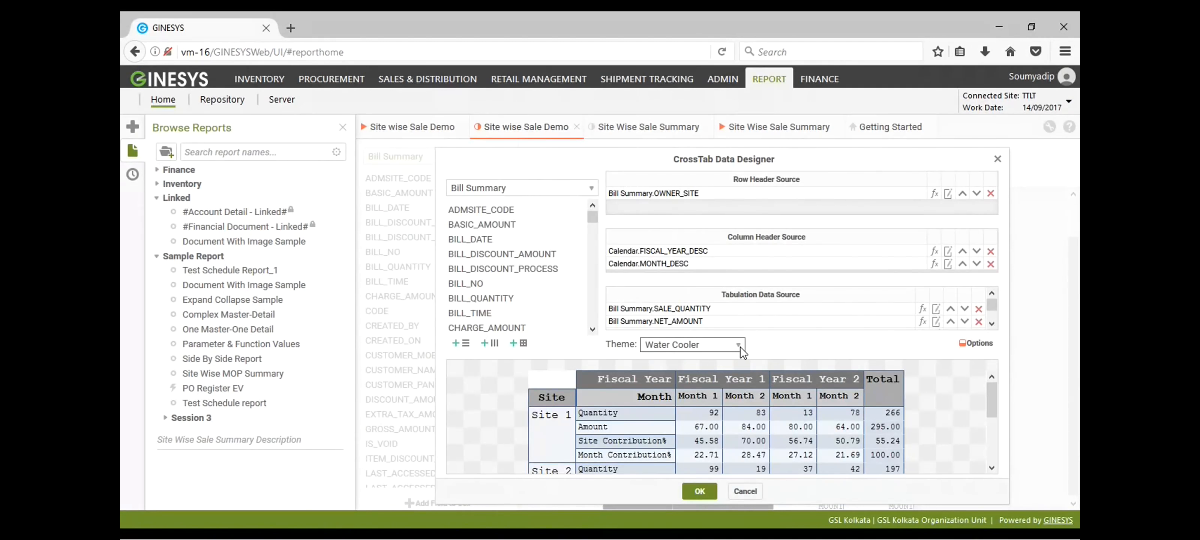
pyautogui.click(693, 372)
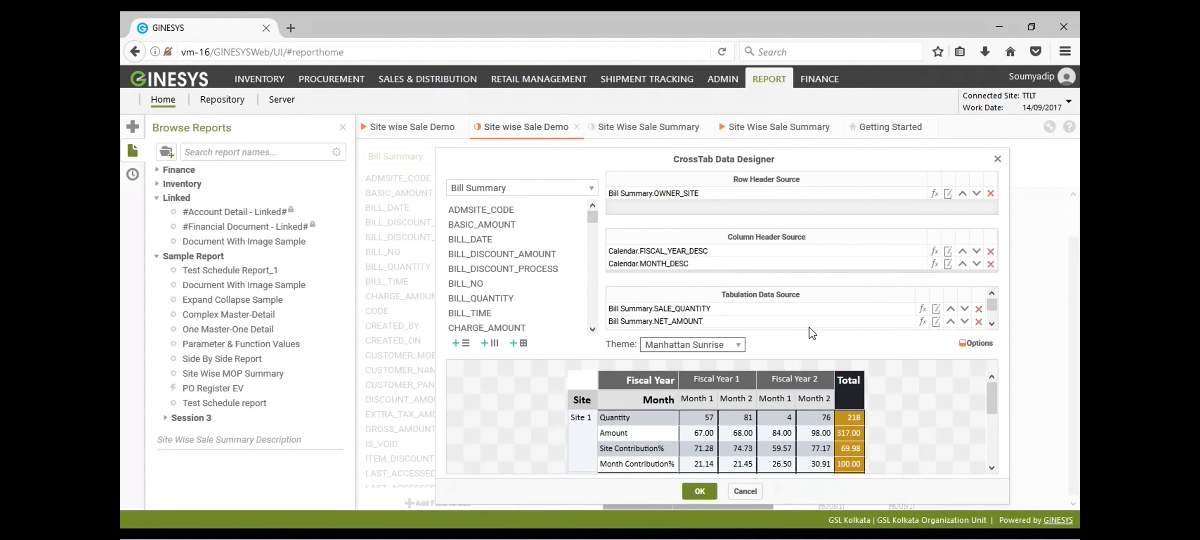
pyautogui.click(699, 491)
# Run the restyled report, review its full width and compare it with the Site wise Sale Summary output
pyautogui.click(926, 154)
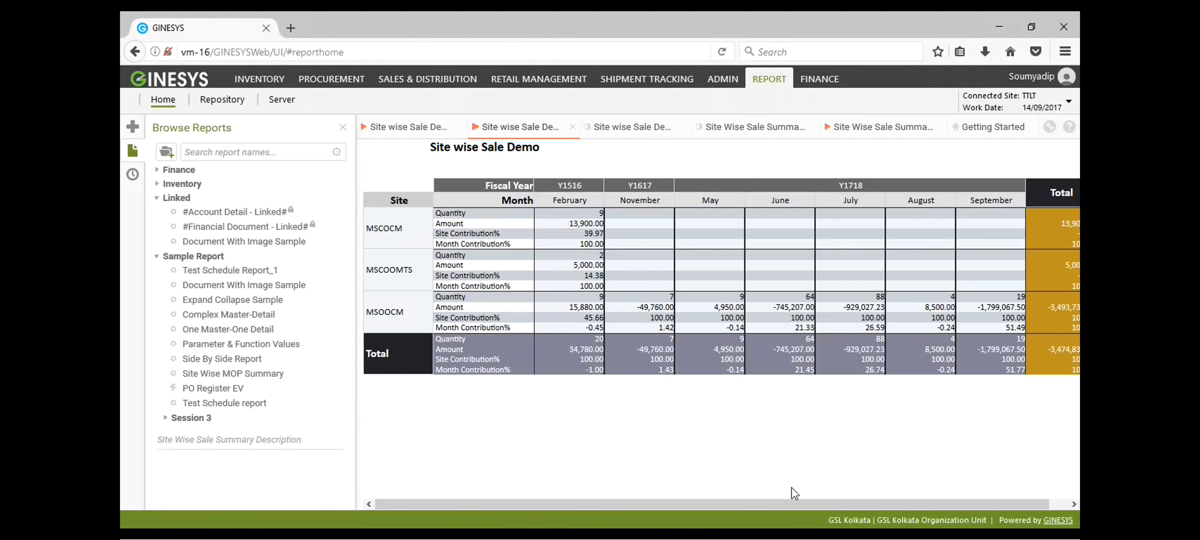
pyautogui.moveTo(783, 507); pyautogui.dragTo(889, 504)
pyautogui.moveTo(764, 508); pyautogui.dragTo(731, 506)
pyautogui.click(860, 134)
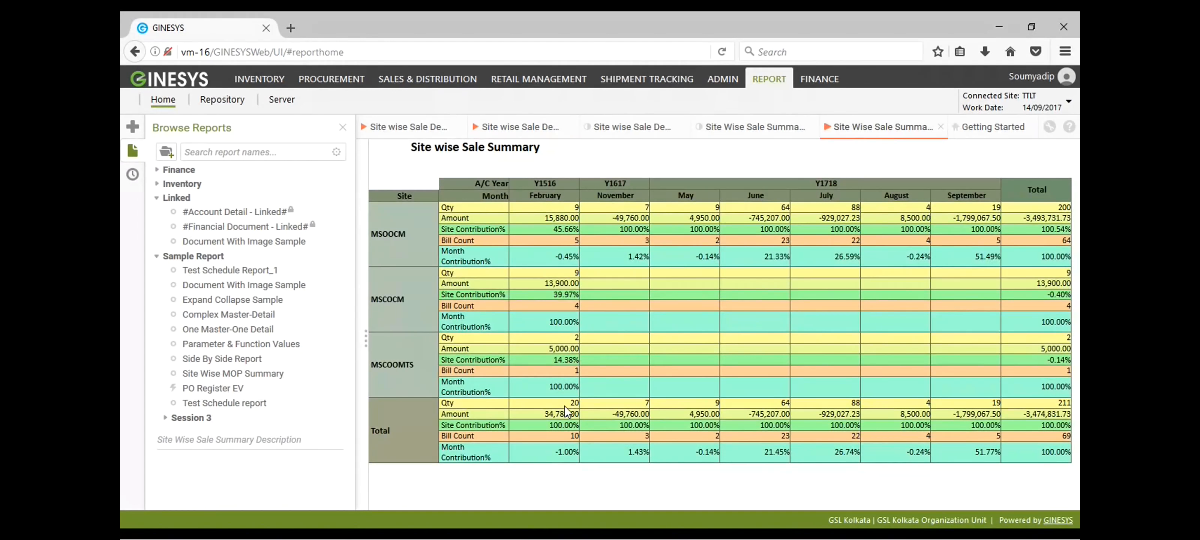
pyautogui.click(640, 134)
pyautogui.click(519, 130)
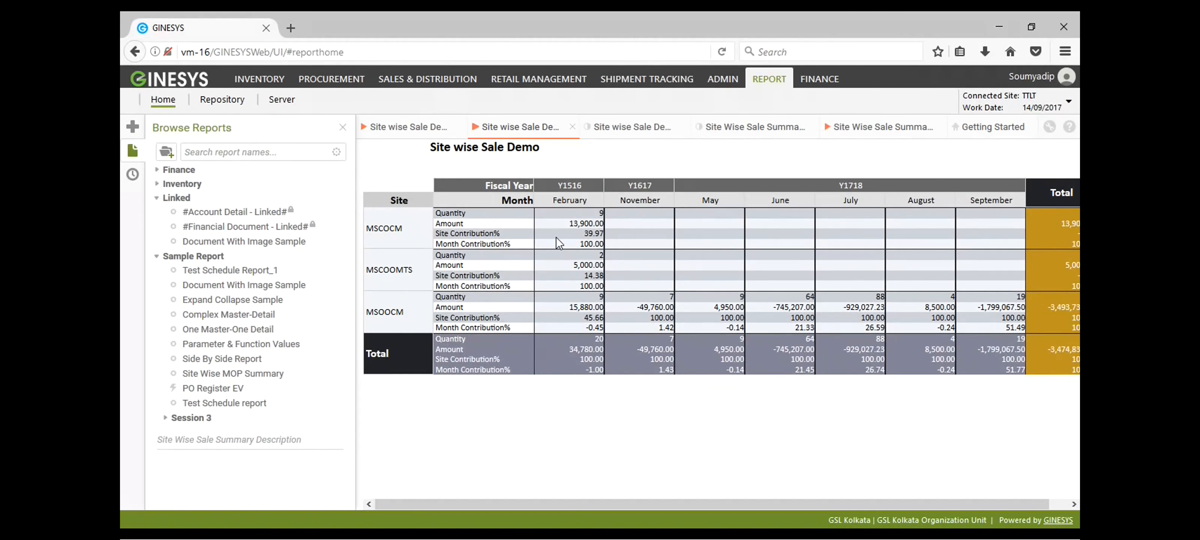
# Close both Site wise Sale Demo outputs and return to the demo report's design
pyautogui.click(573, 127)
pyautogui.click(444, 138)
pyautogui.click(463, 127)
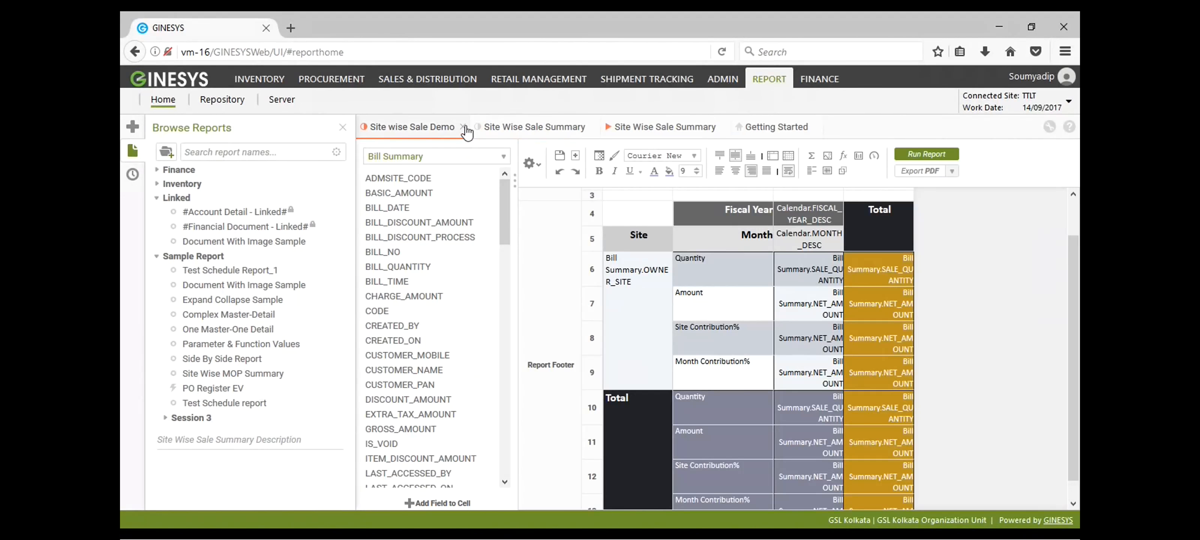
pyautogui.click(522, 132)
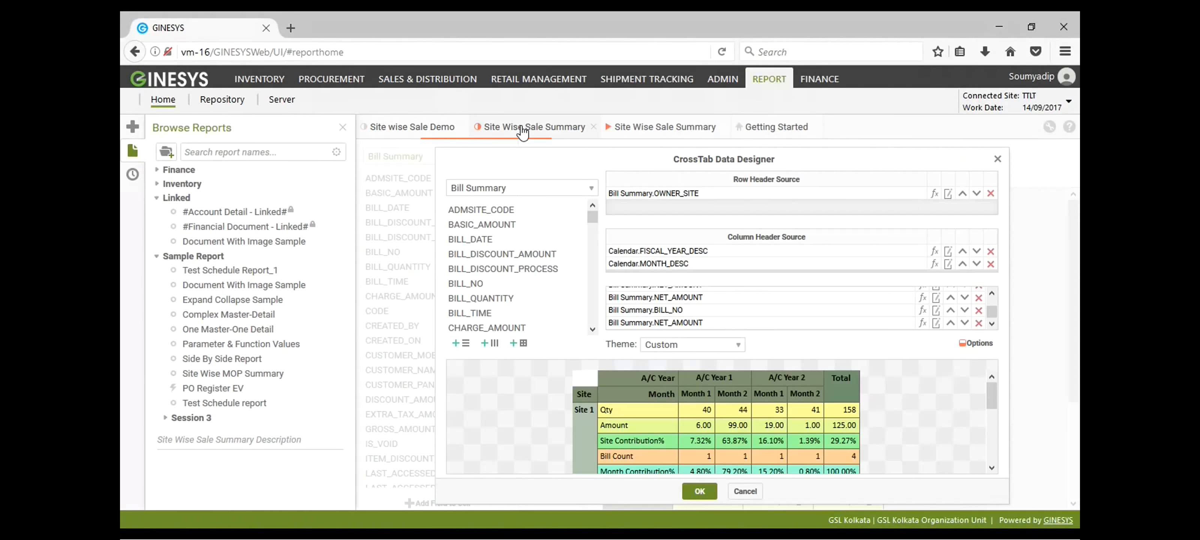
pyautogui.click(444, 135)
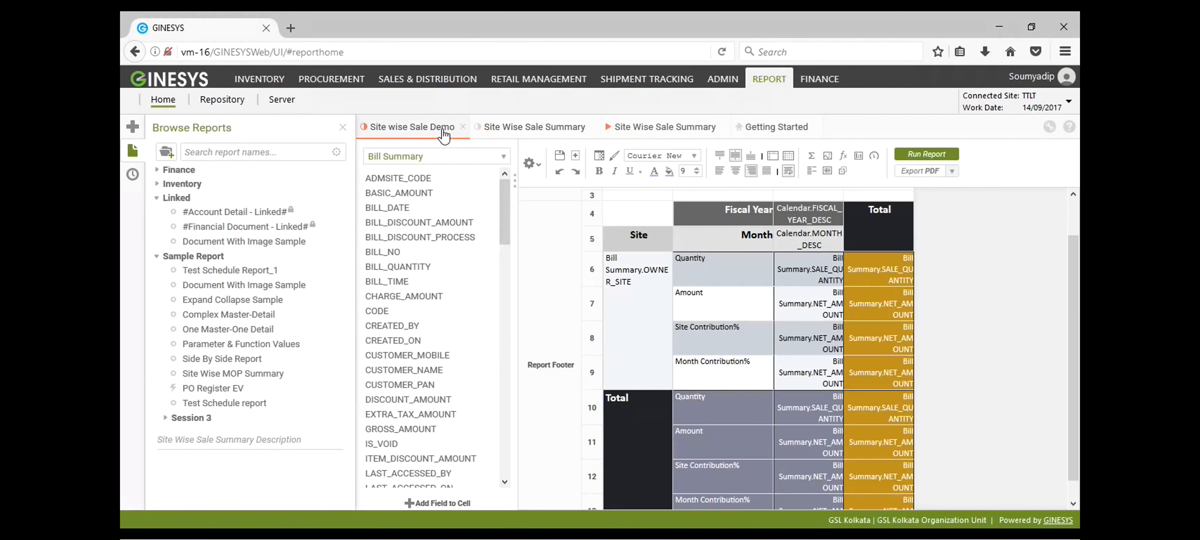
# Choose a row headers placement in the crosstab options, apply the design and check the report output
pyautogui.doubleClick(803, 291)
pyautogui.click(977, 343)
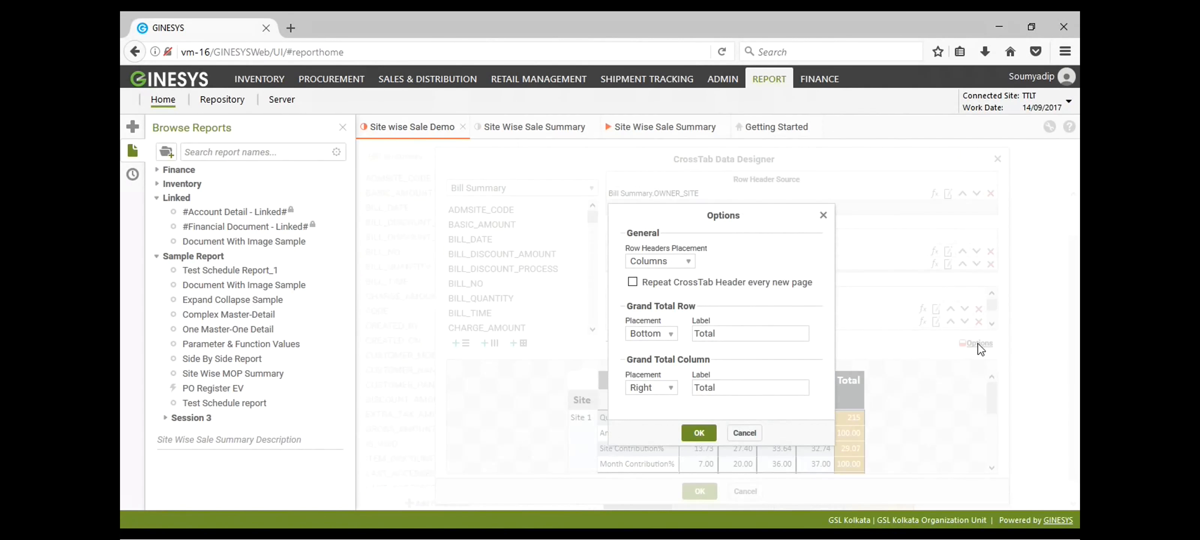
pyautogui.click(688, 264)
pyautogui.click(680, 295)
pyautogui.click(698, 433)
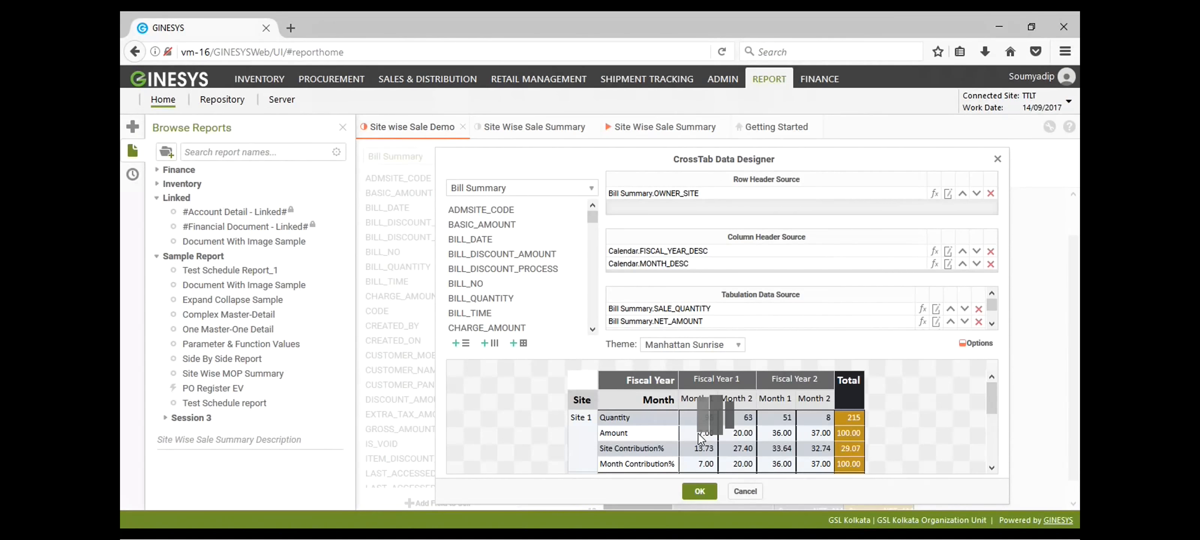
pyautogui.click(705, 498)
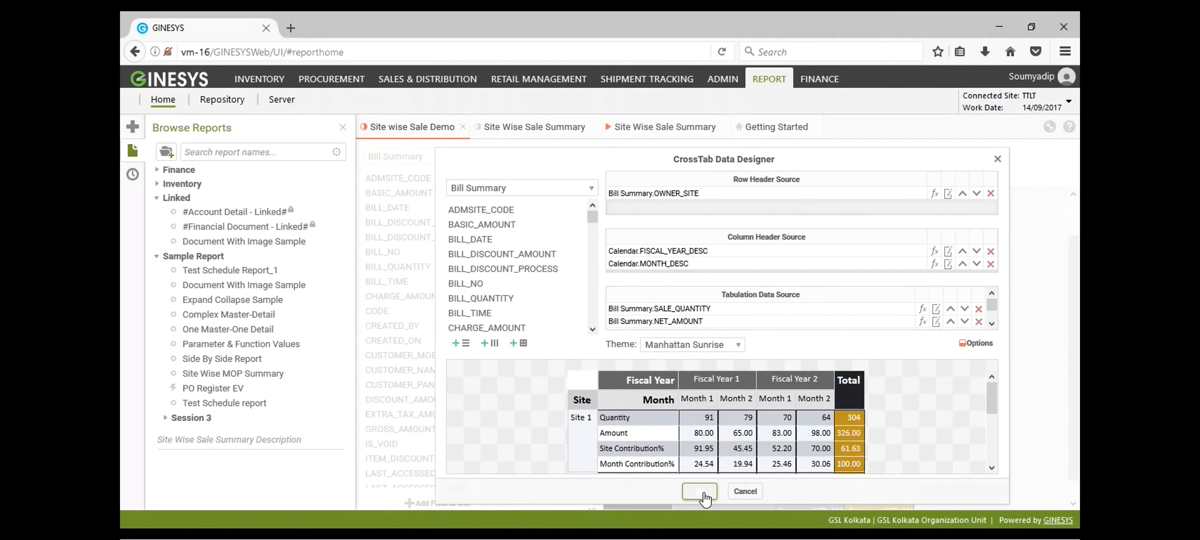
pyautogui.click(927, 154)
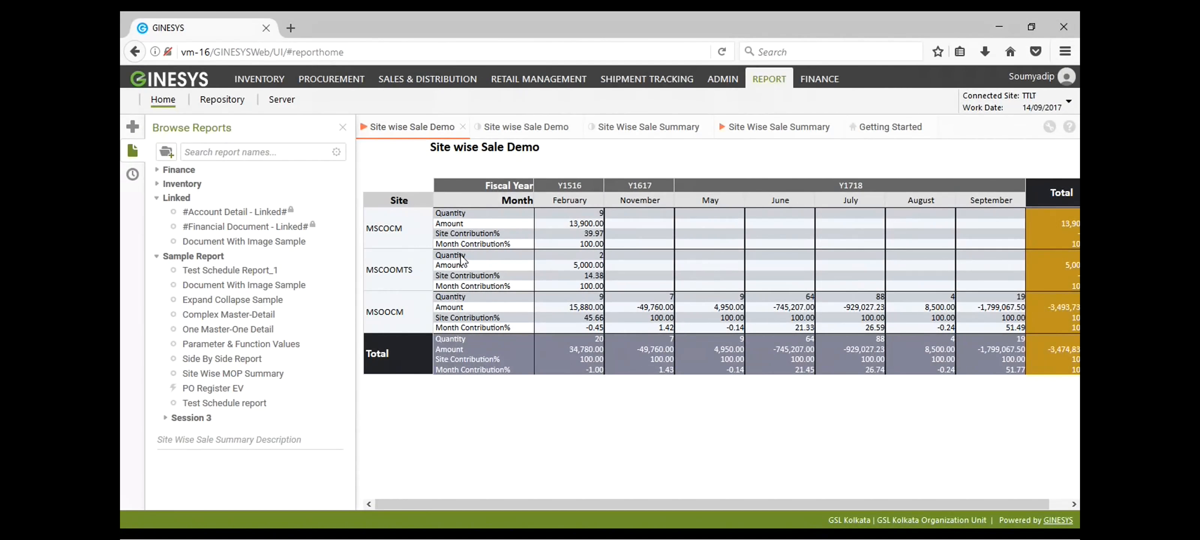
pyautogui.click(463, 127)
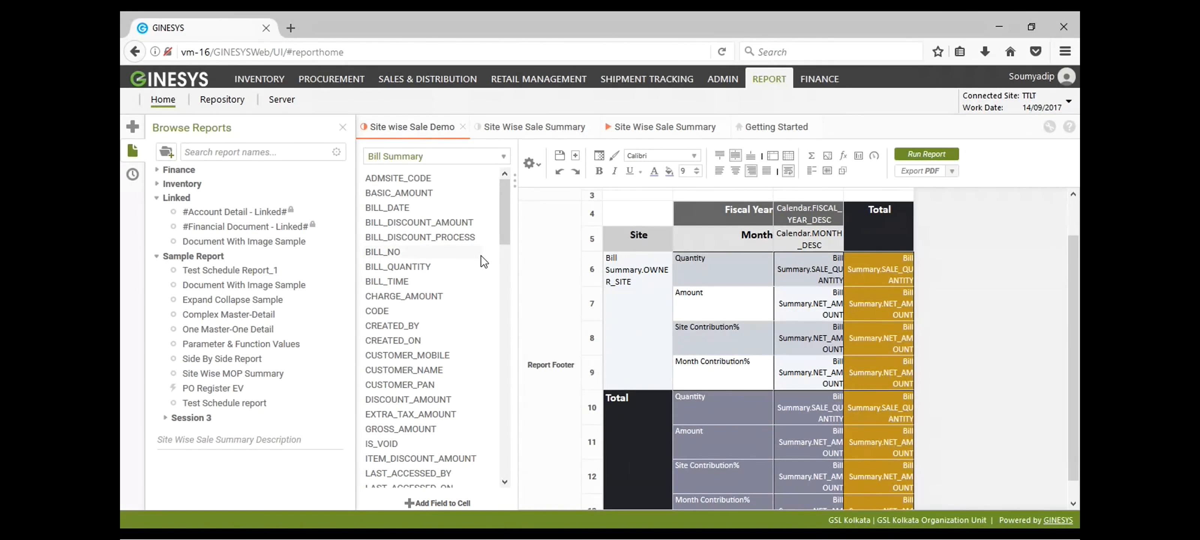
# Examine the Bill Summary fields, including CREATED_BY, in the report's field list and the CrossTab Data Designer, and leave the designer without changes
pyautogui.moveTo(504, 234); pyautogui.dragTo(529, 247)
pyautogui.click(410, 265)
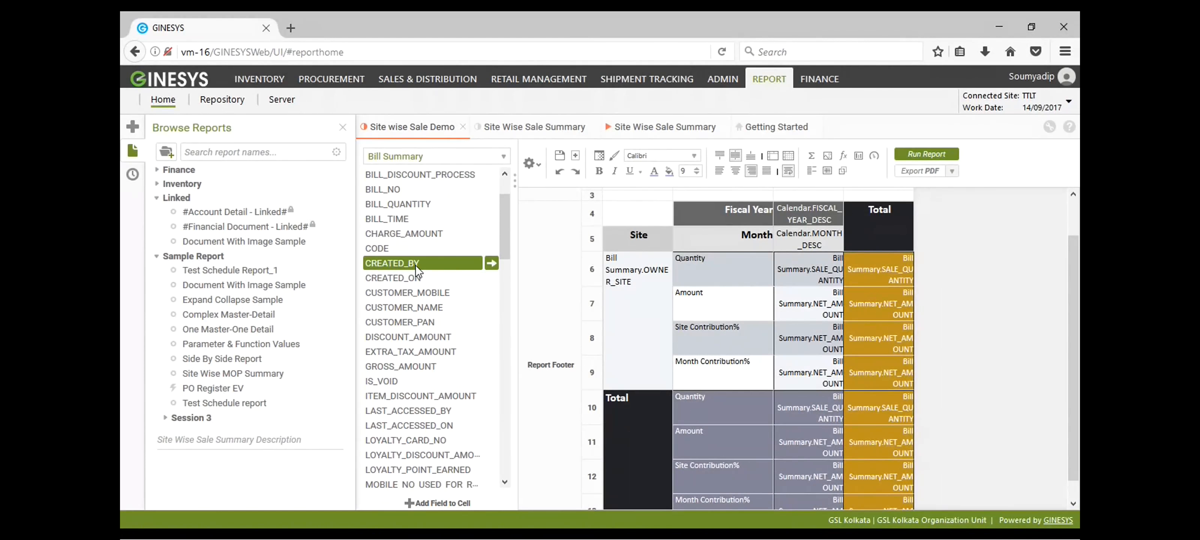
pyautogui.doubleClick(690, 299)
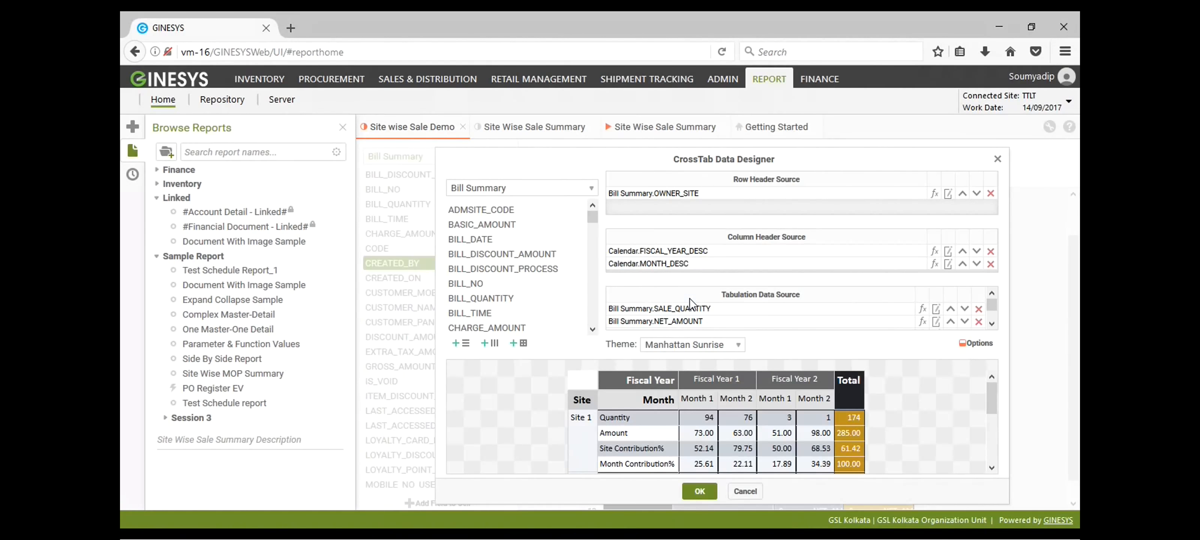
pyautogui.click(519, 254)
pyautogui.press('c')
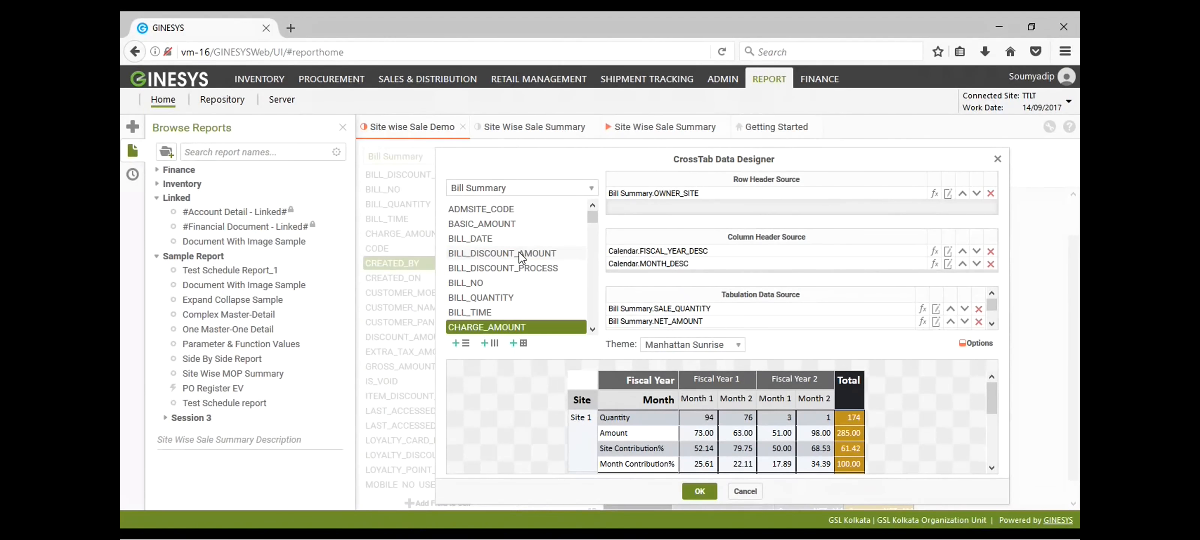
pyautogui.scroll(-3, 532, 286)
pyautogui.scroll(1, 531, 287)
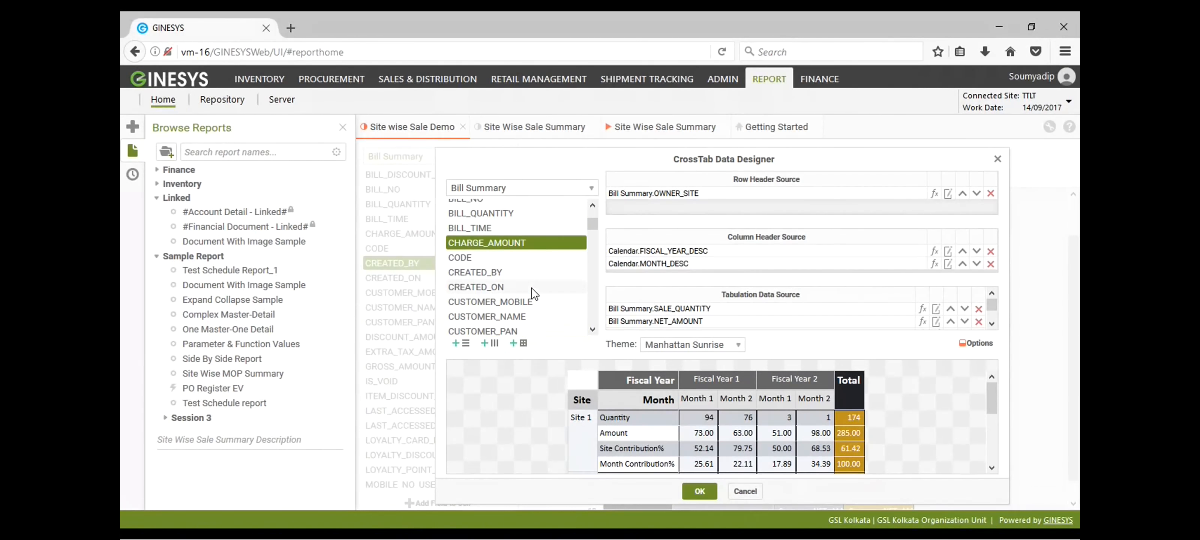
pyautogui.click(515, 272)
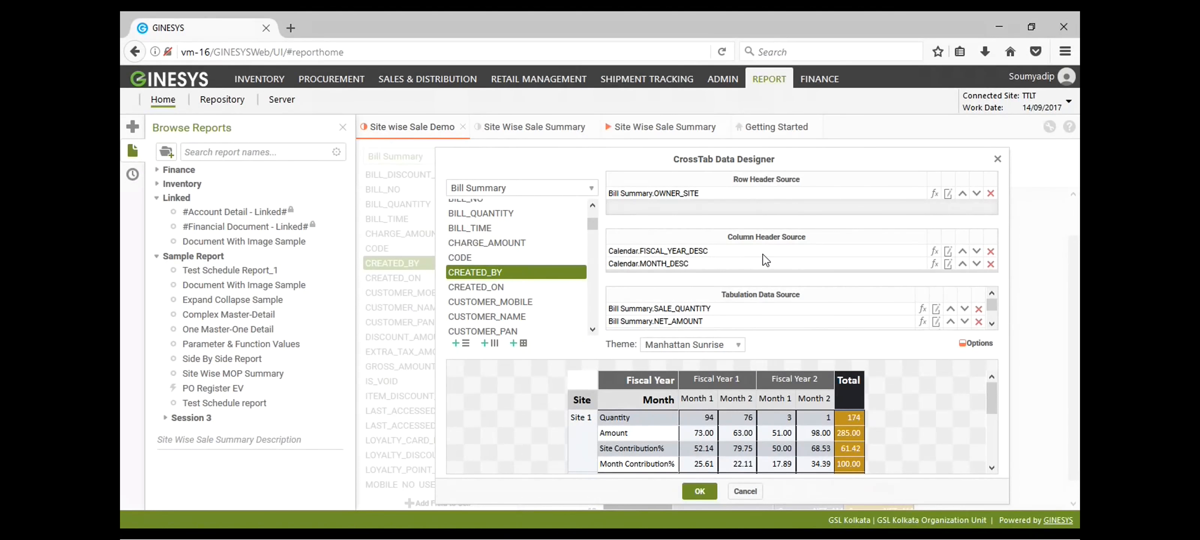
pyautogui.click(746, 491)
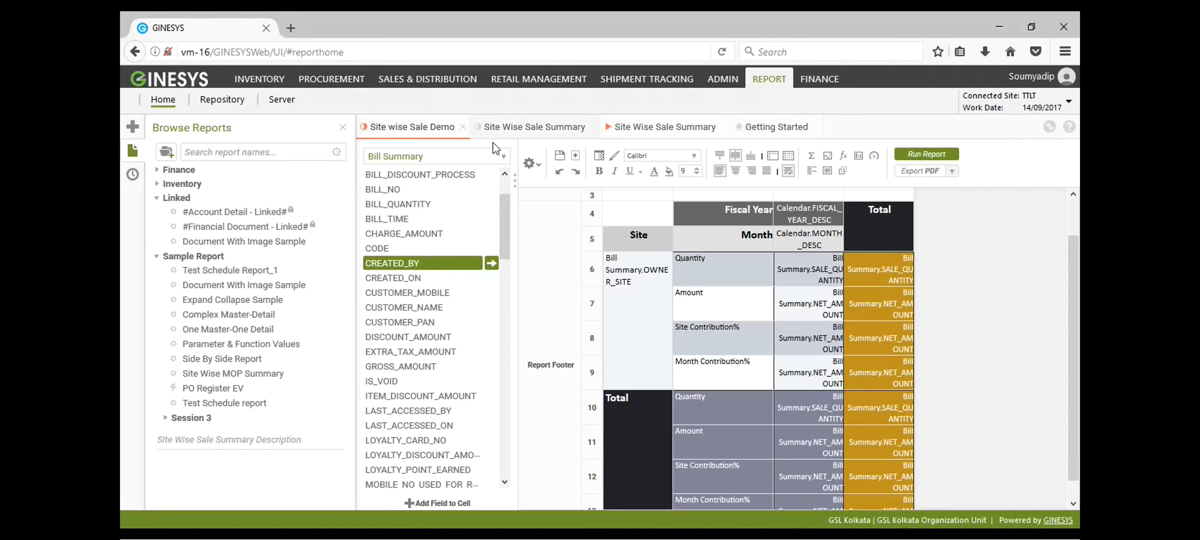
# Open the report's category settings and examine which categories under 01-Master are available to include
pyautogui.click(530, 162)
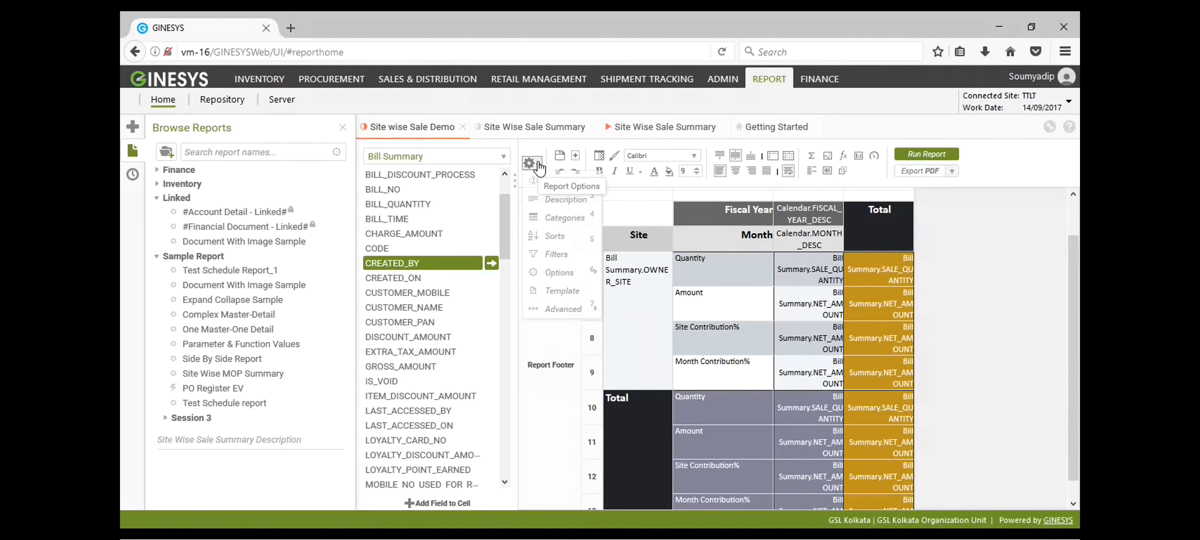
pyautogui.click(554, 222)
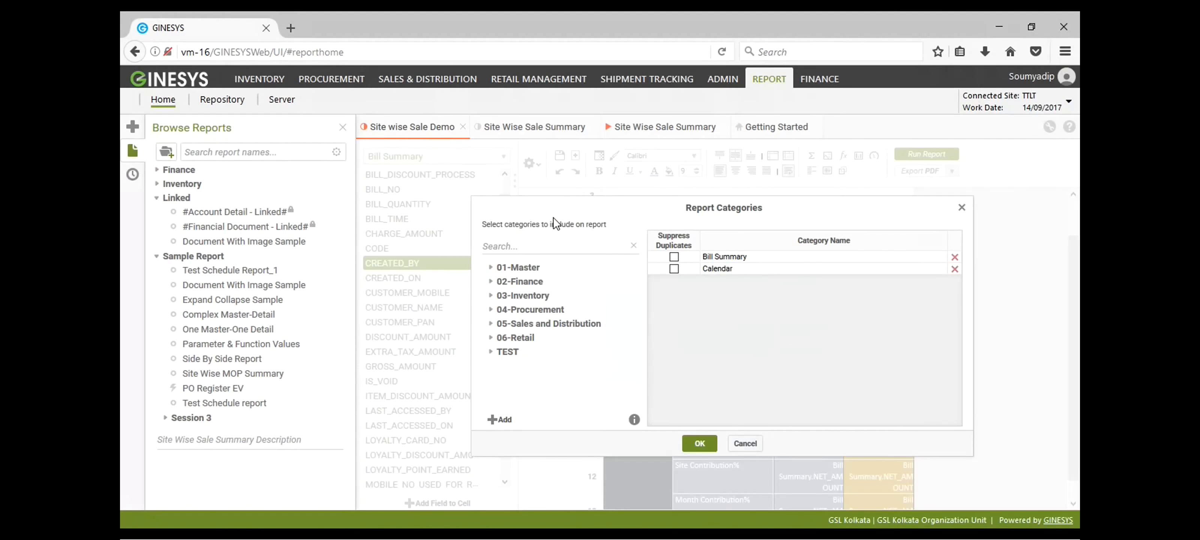
pyautogui.click(491, 269)
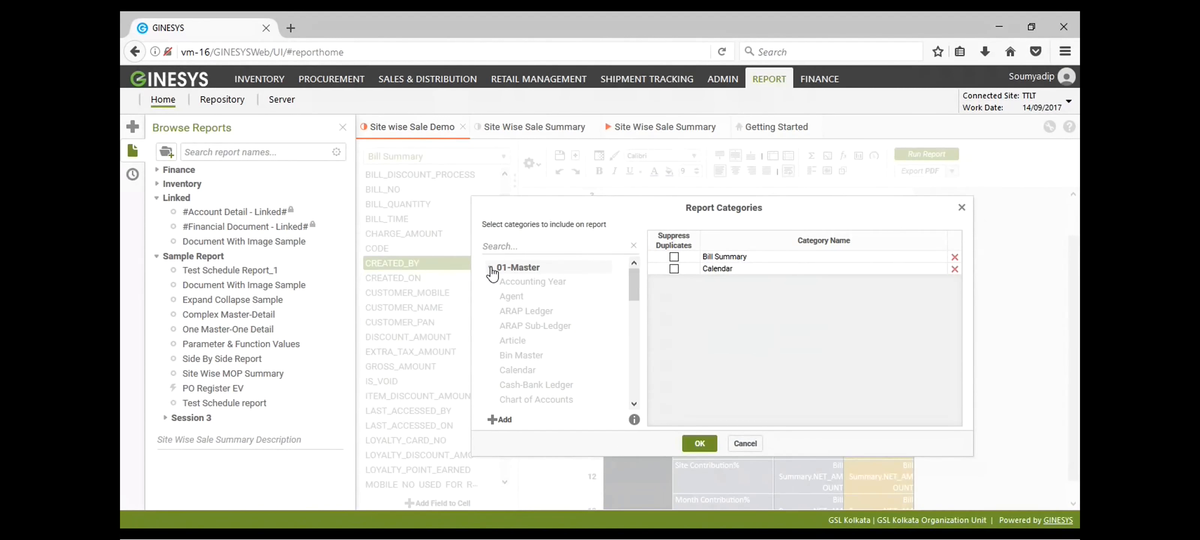
pyautogui.scroll(-2, 542, 325)
pyautogui.scroll(-6, 542, 326)
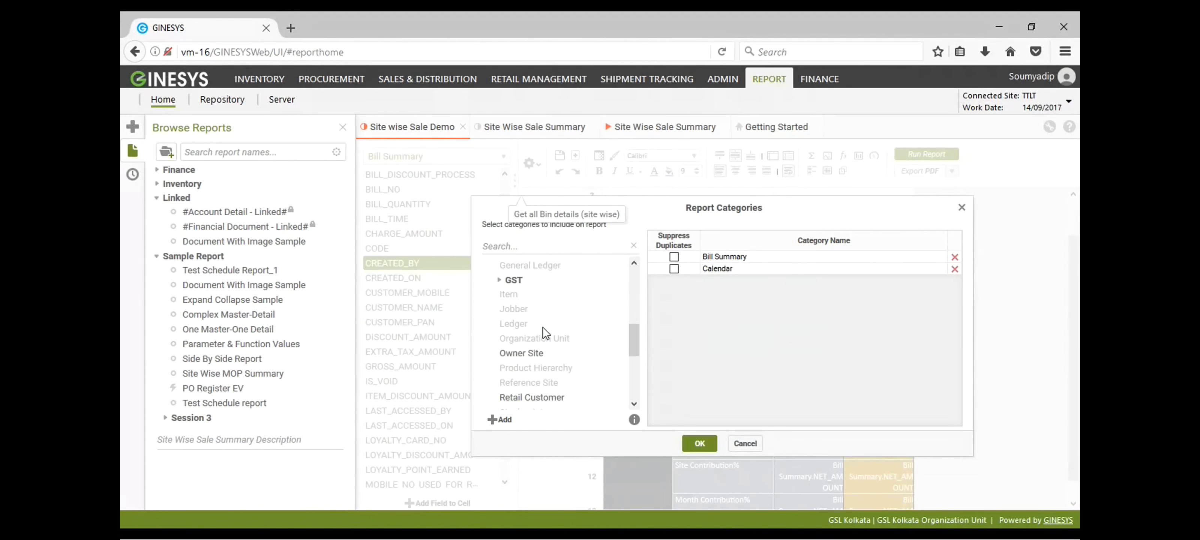
pyautogui.scroll(4, 543, 326)
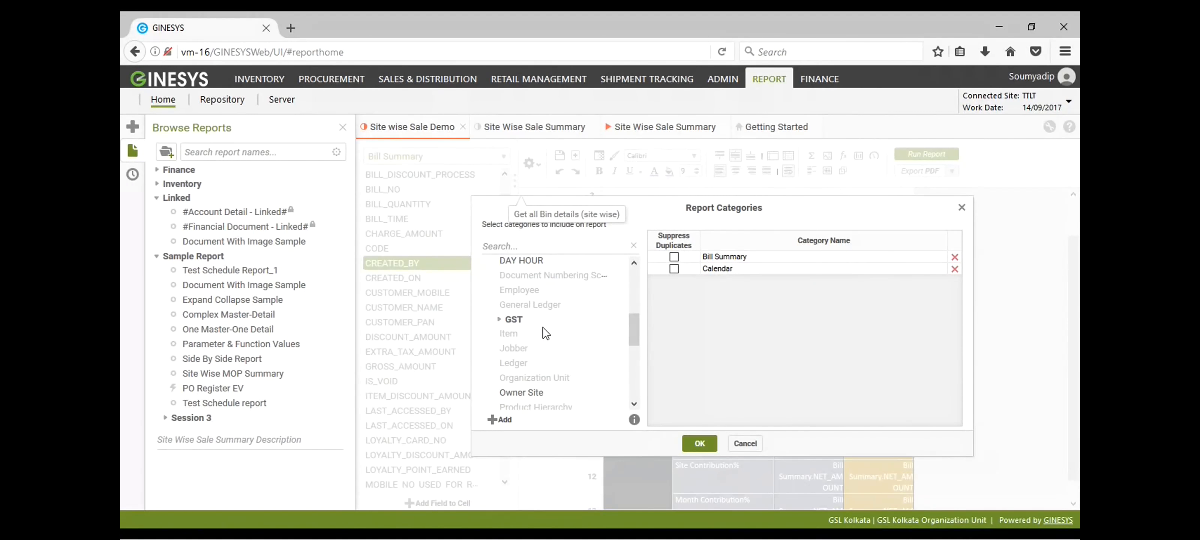
pyautogui.scroll(-3, 542, 325)
pyautogui.moveTo(638, 353); pyautogui.dragTo(633, 392)
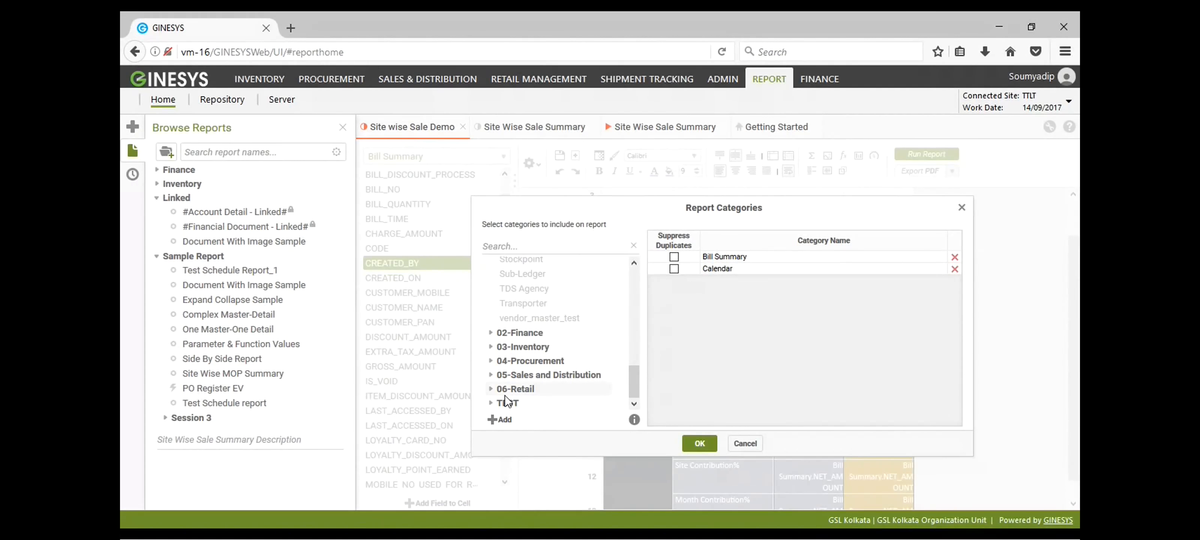
# Examine the 01-Cube and 03-Composite POS categories under 06-Retail, and leave the report categories without changes
pyautogui.click(491, 390)
pyautogui.click(560, 404)
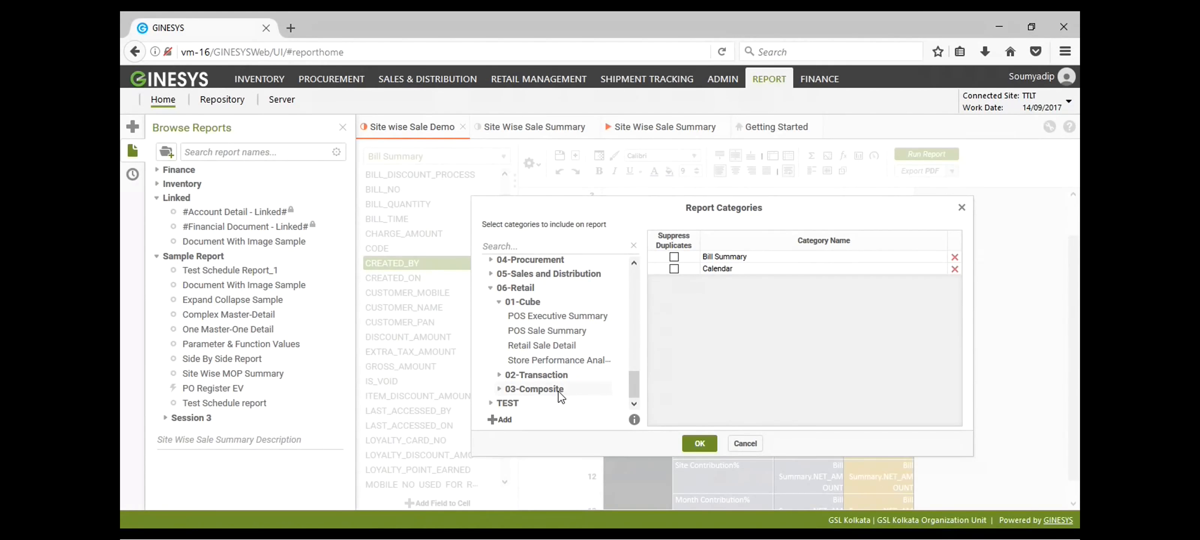
pyautogui.click(546, 332)
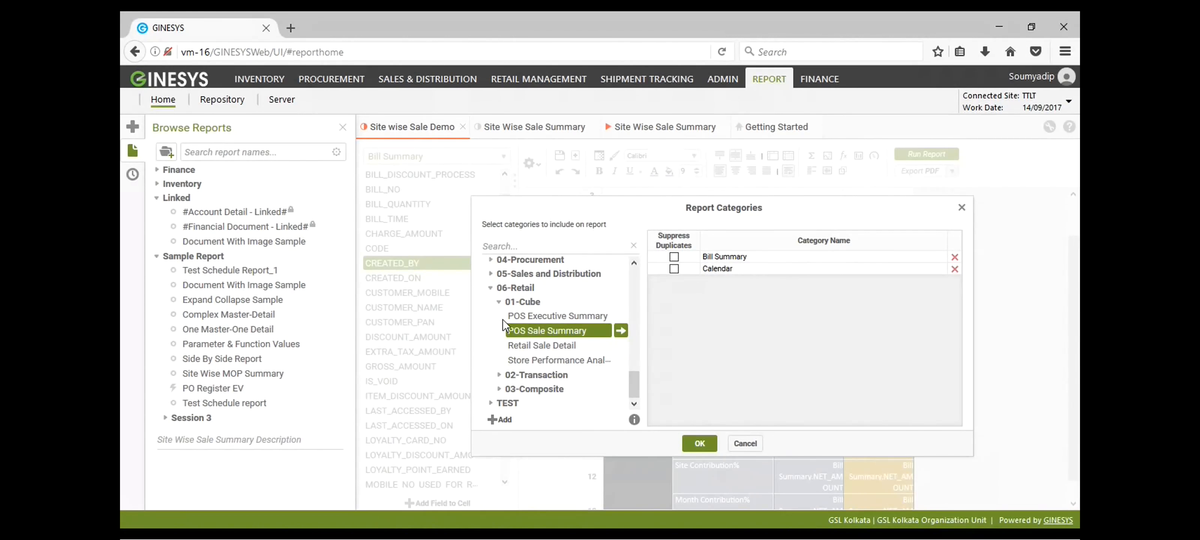
pyautogui.click(498, 301)
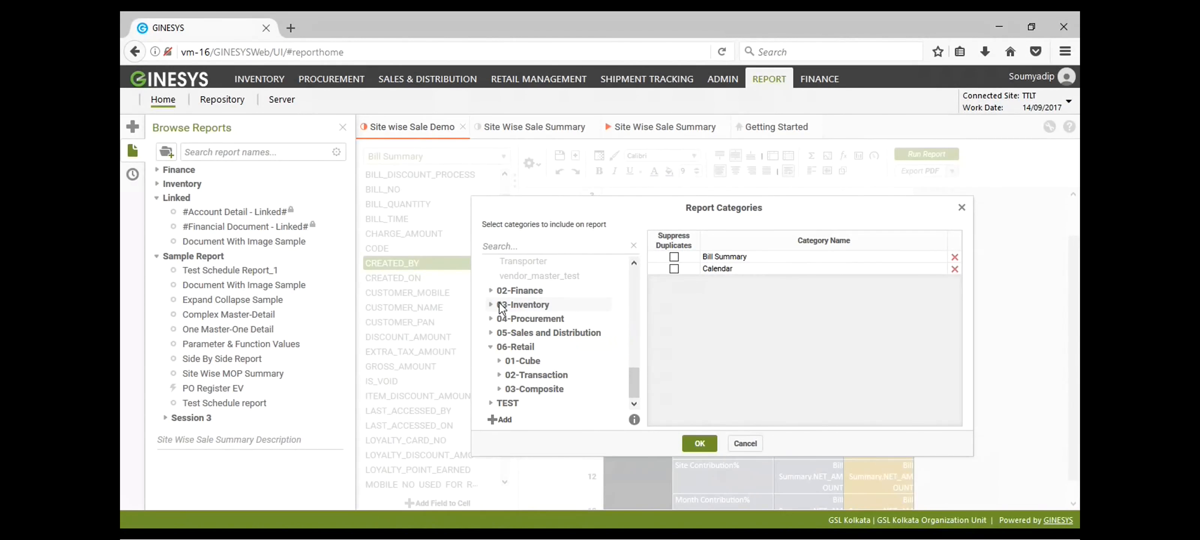
pyautogui.click(499, 389)
pyautogui.click(507, 374)
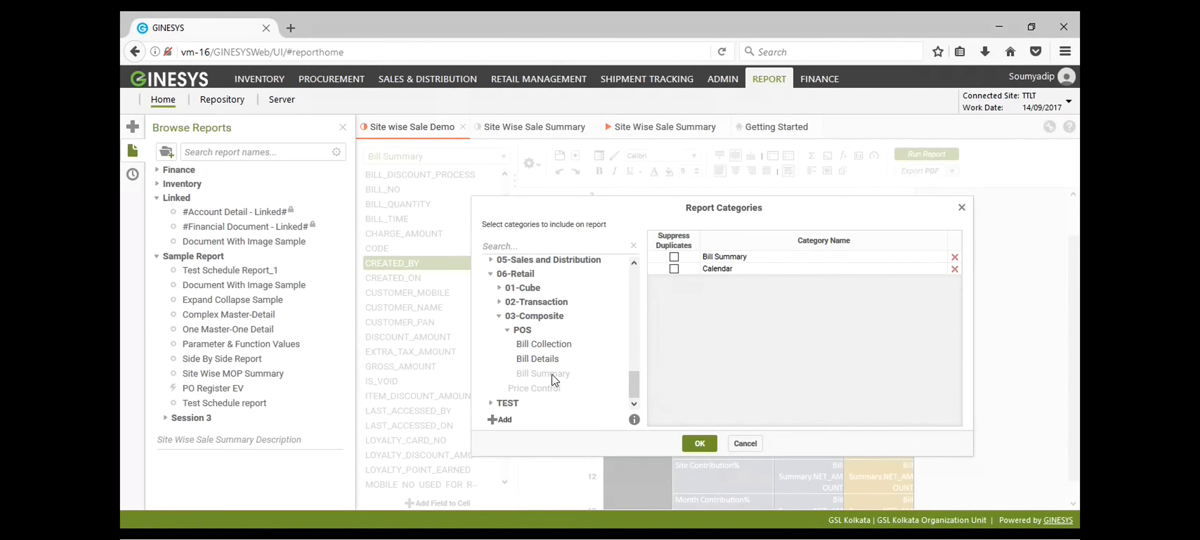
pyautogui.click(744, 443)
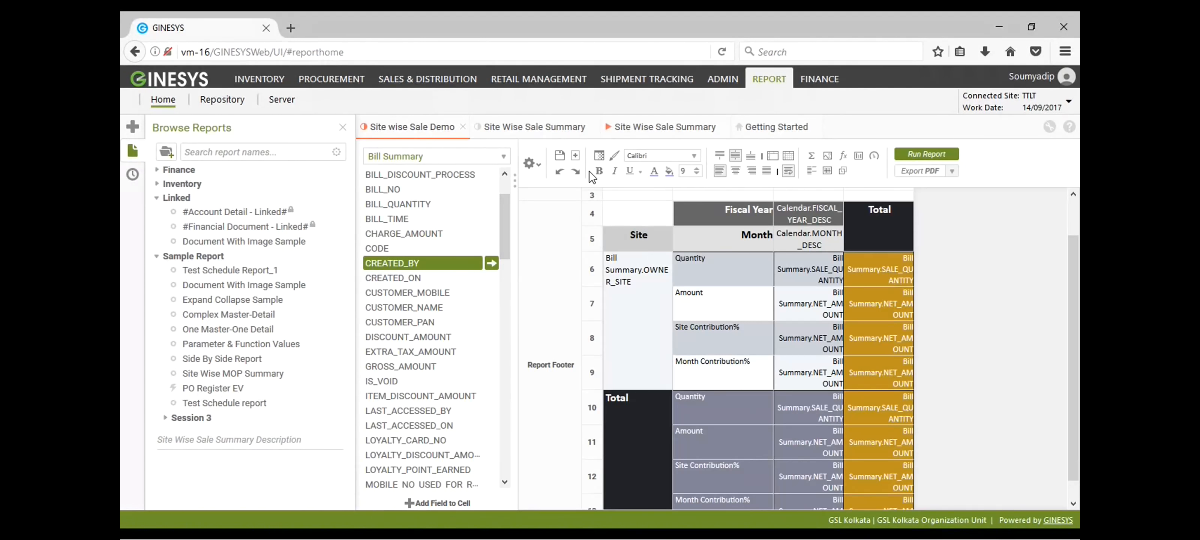
# Open the report's sort settings and examine the current sorts and the Bill Summary fields available for sorting
pyautogui.click(535, 163)
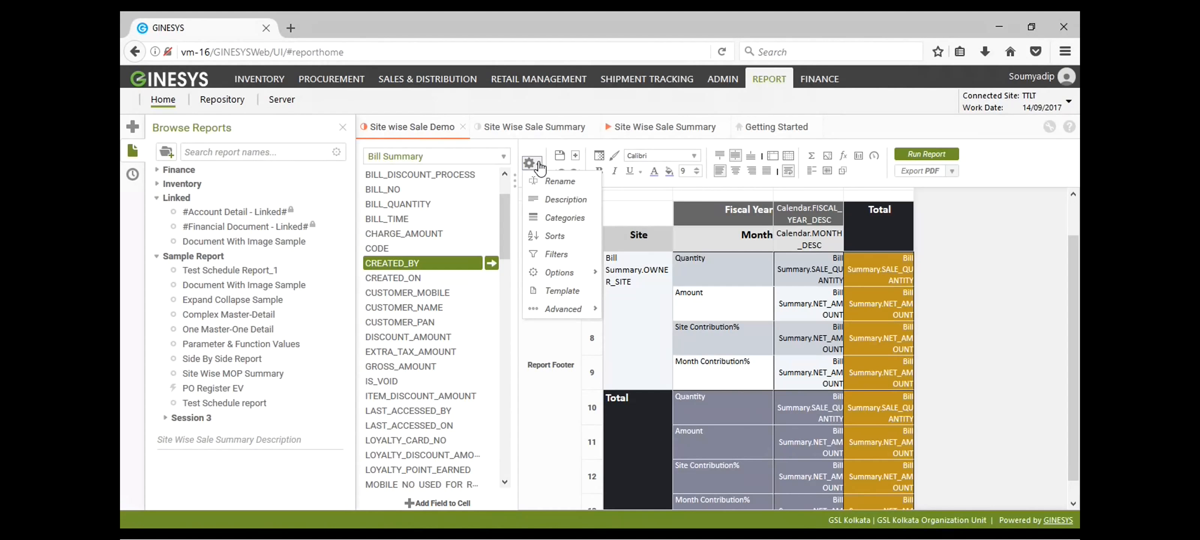
pyautogui.click(554, 236)
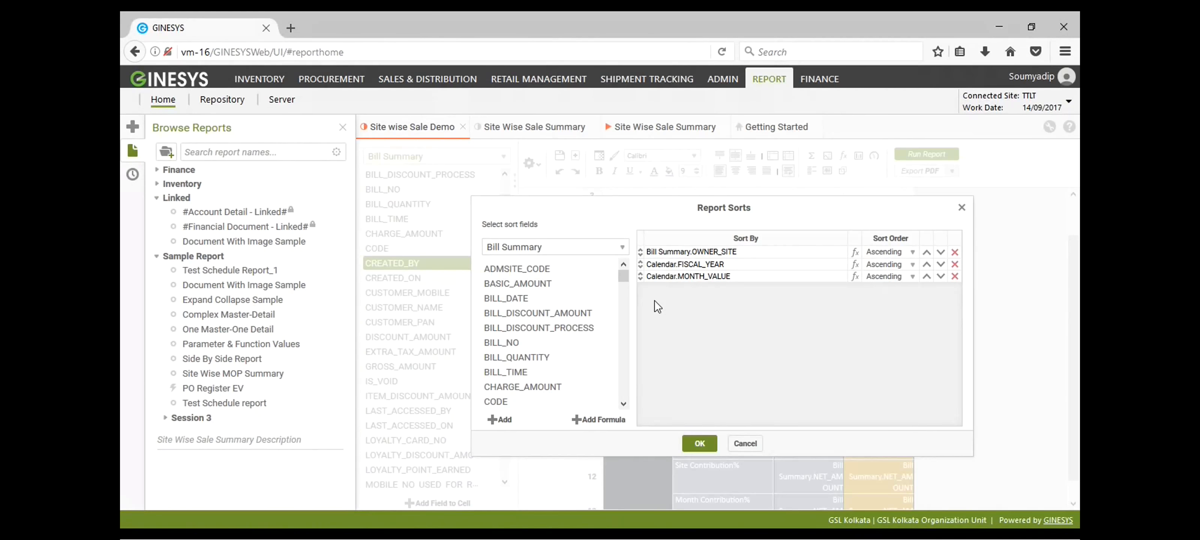
pyautogui.click(558, 301)
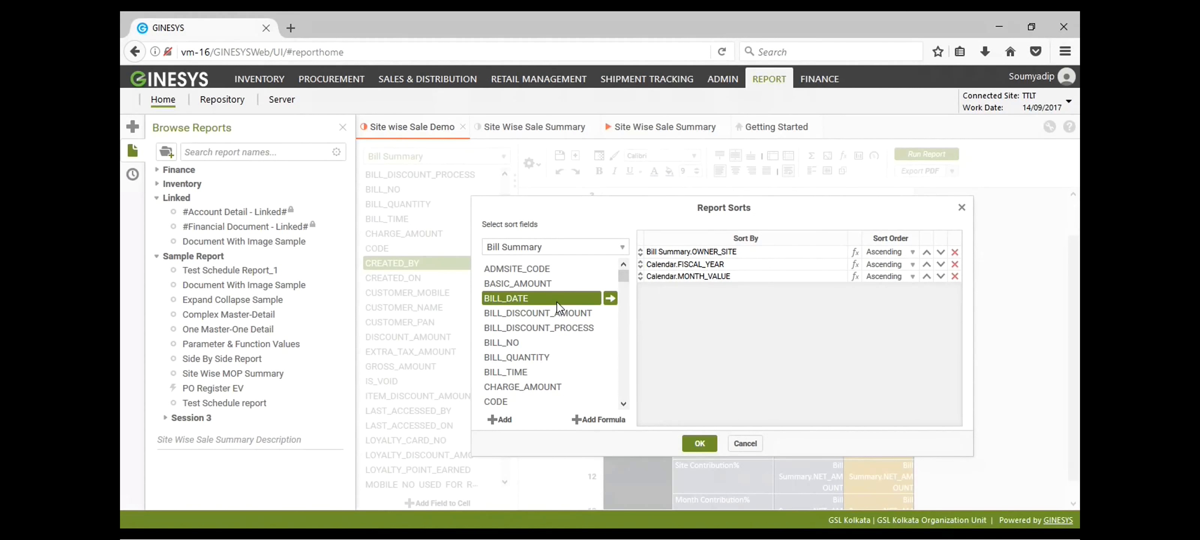
pyautogui.scroll(-3, 556, 301)
pyautogui.scroll(-3, 557, 301)
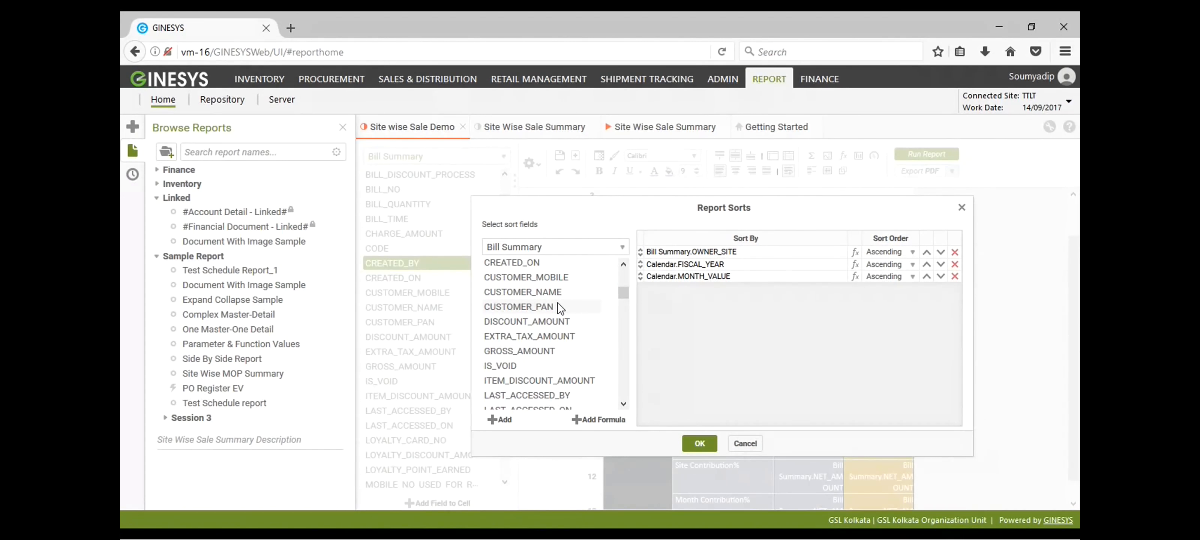
pyautogui.scroll(-3, 556, 302)
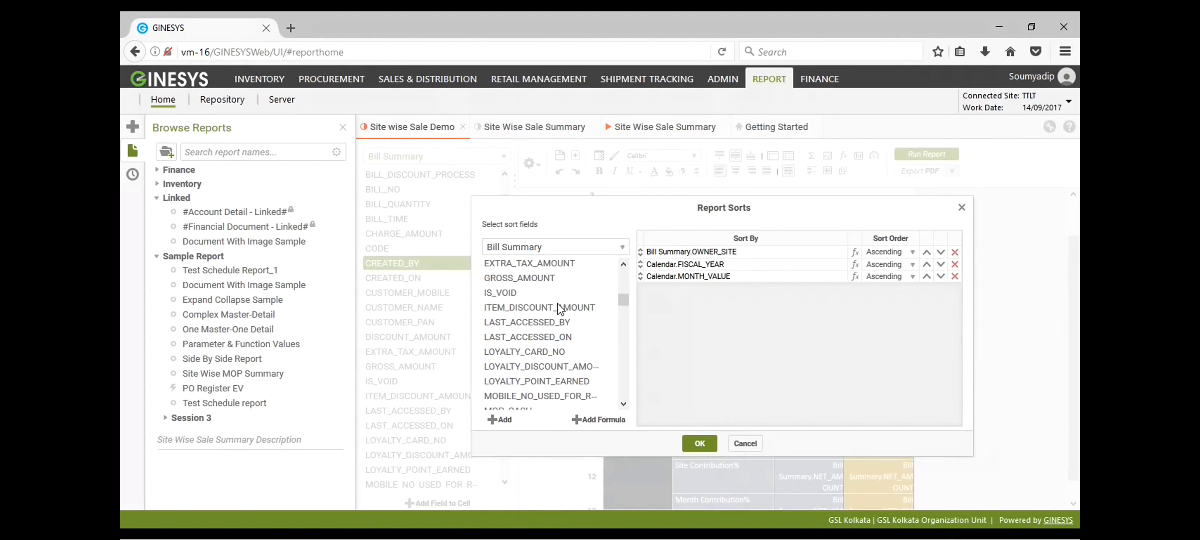
pyautogui.scroll(6, 556, 303)
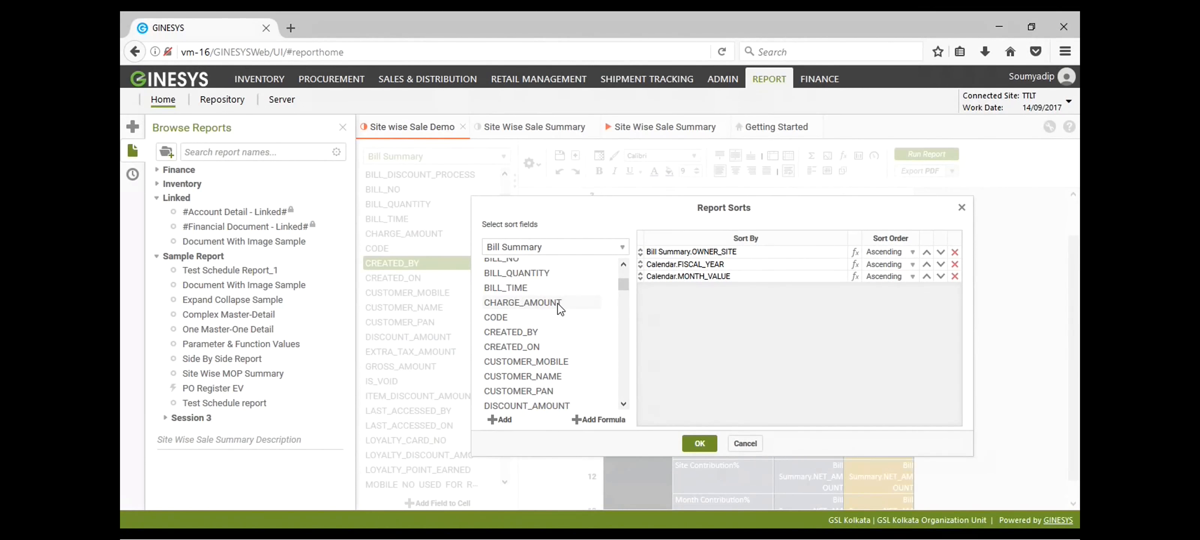
pyautogui.click(537, 303)
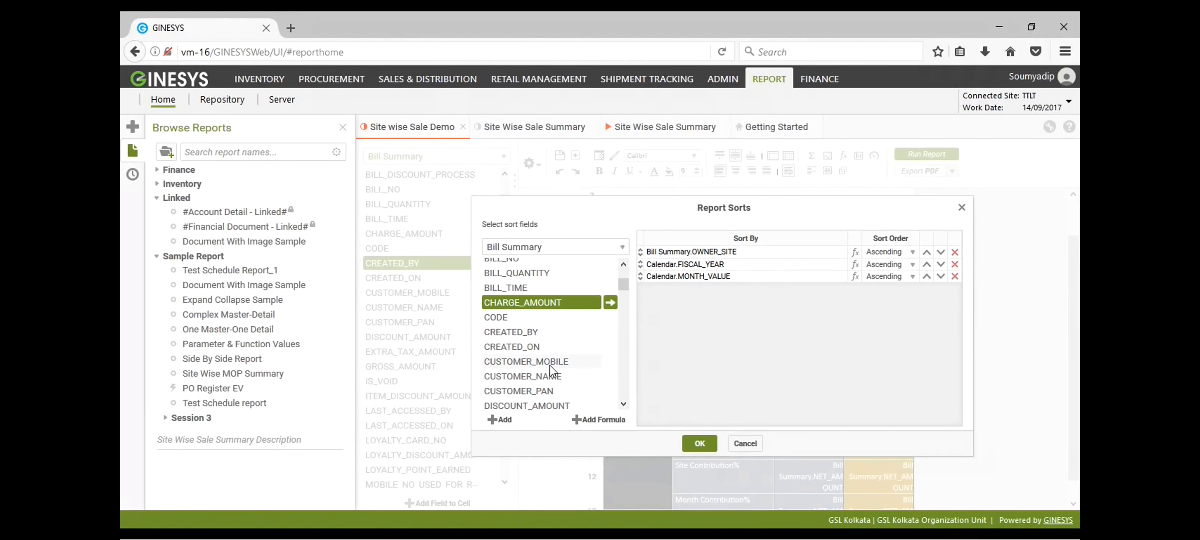
pyautogui.click(557, 376)
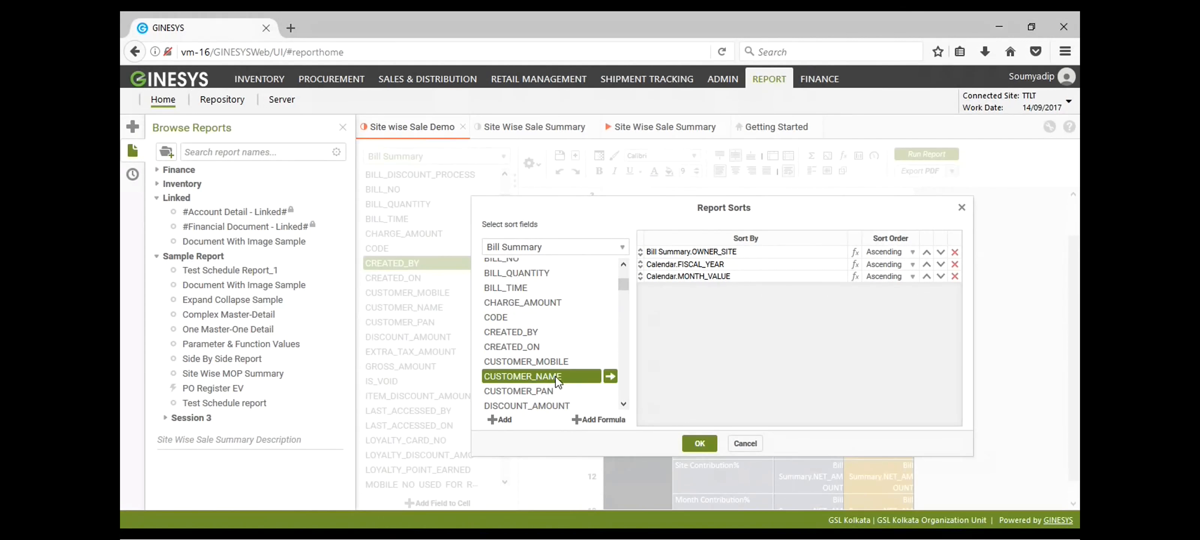
pyautogui.click(748, 443)
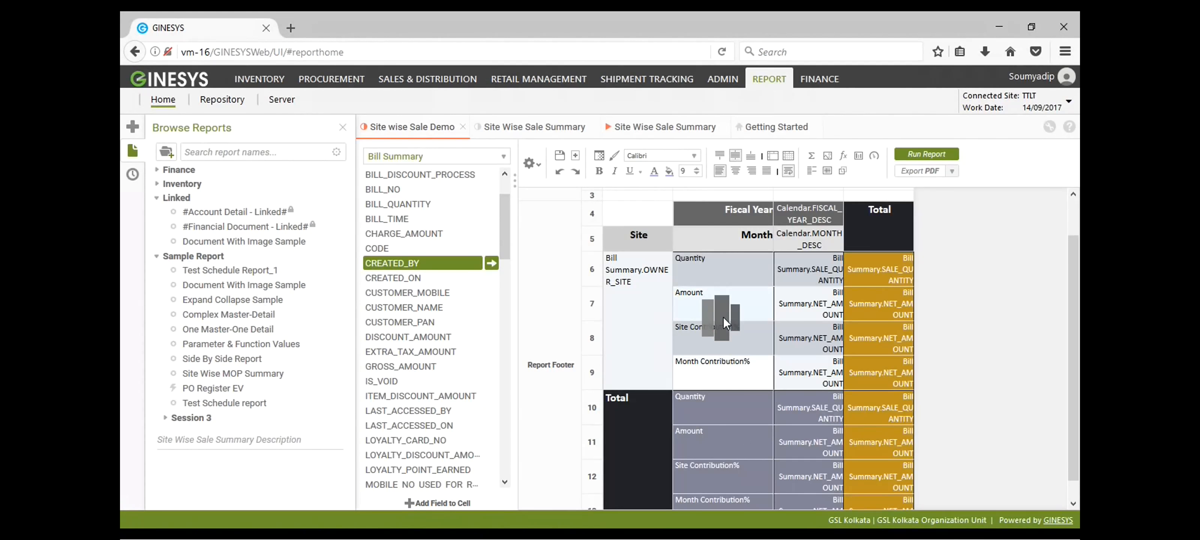
# Add Bill Summary.CREATED_BY as a second row header below OWNER_SITE in the crosstab and run the report
pyautogui.doubleClick(722, 317)
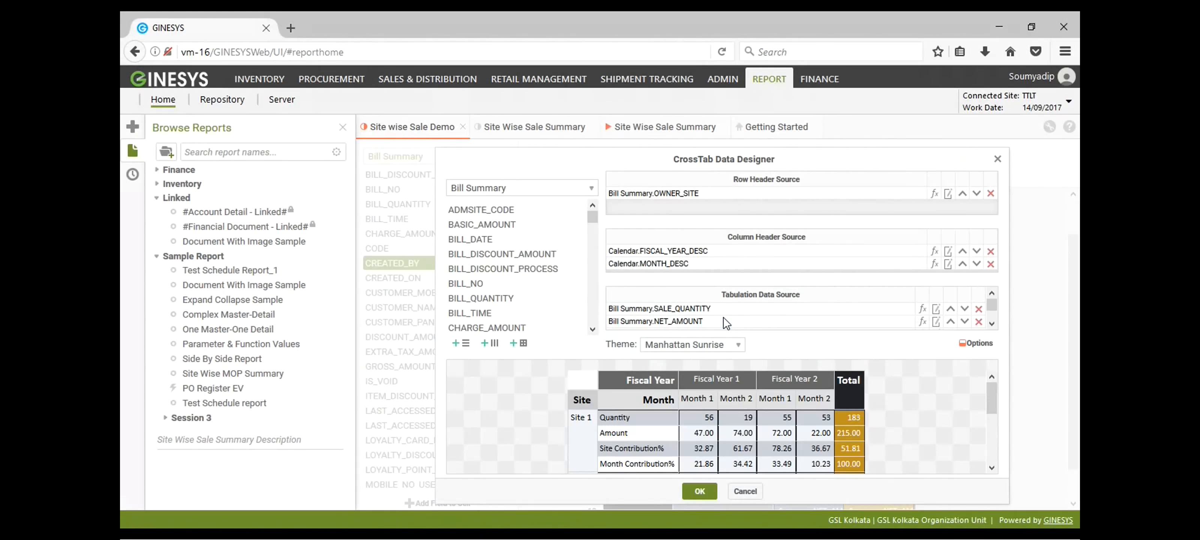
pyautogui.click(514, 270)
pyautogui.press('c')
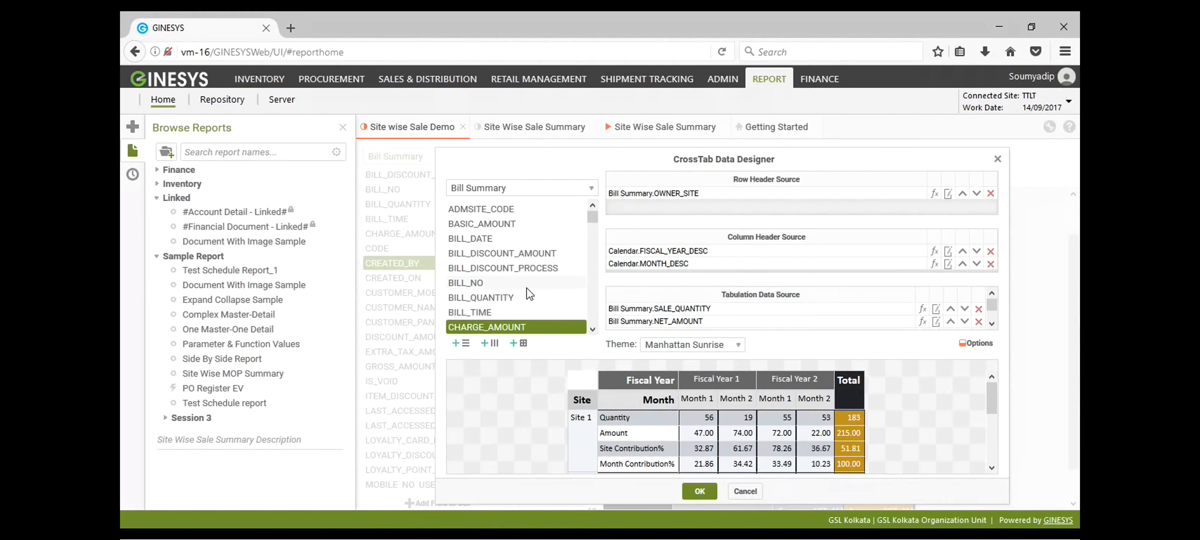
pyautogui.scroll(-2, 527, 290)
pyautogui.moveTo(510, 272); pyautogui.dragTo(690, 219)
pyautogui.moveTo(531, 276); pyautogui.dragTo(691, 212)
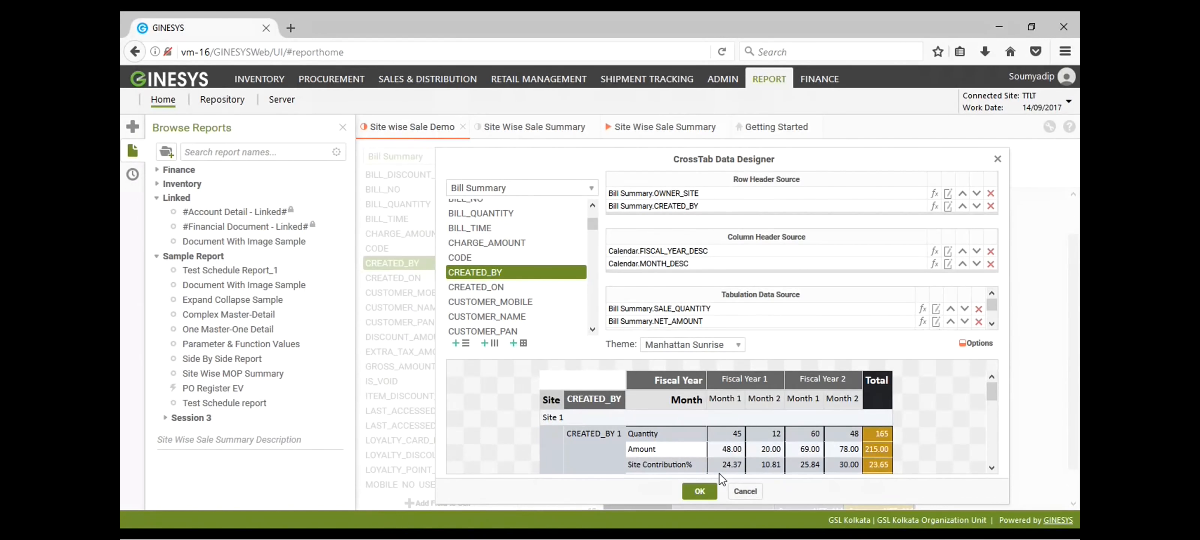
pyautogui.click(699, 490)
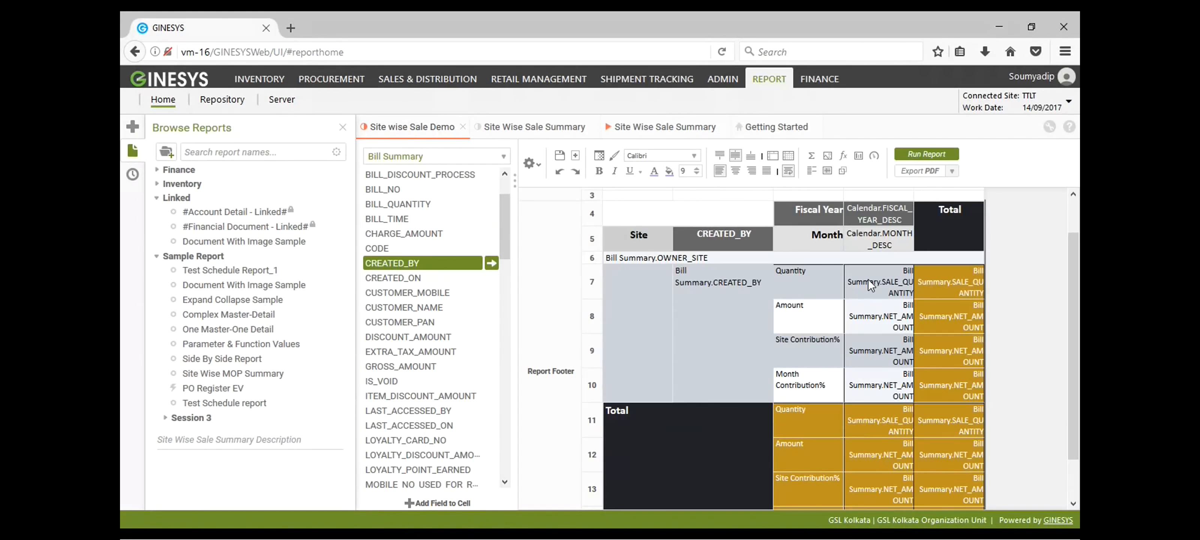
pyautogui.click(927, 155)
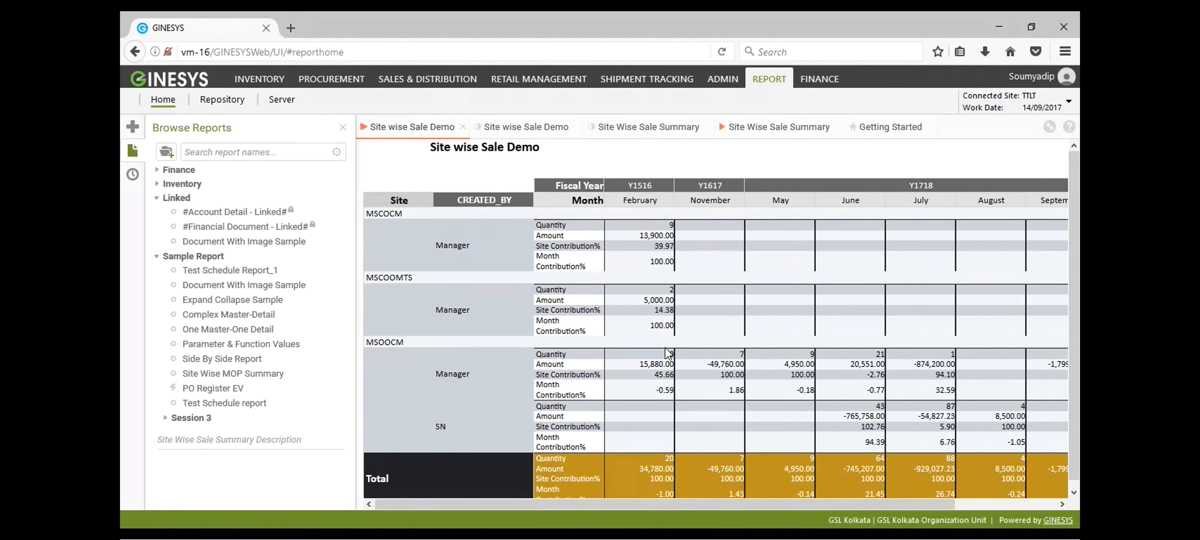
pyautogui.scroll(-1, 373, 343)
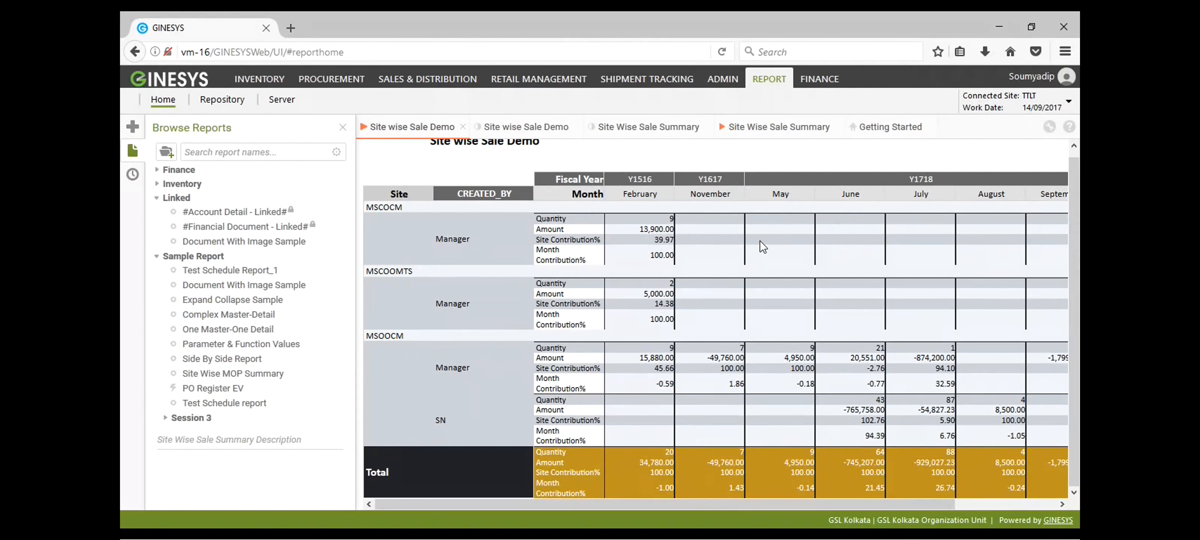
# Return to the report design, set the crosstab's row headers placement to Columns and rerun the report
pyautogui.click(462, 127)
pyautogui.doubleClick(715, 253)
pyautogui.click(977, 343)
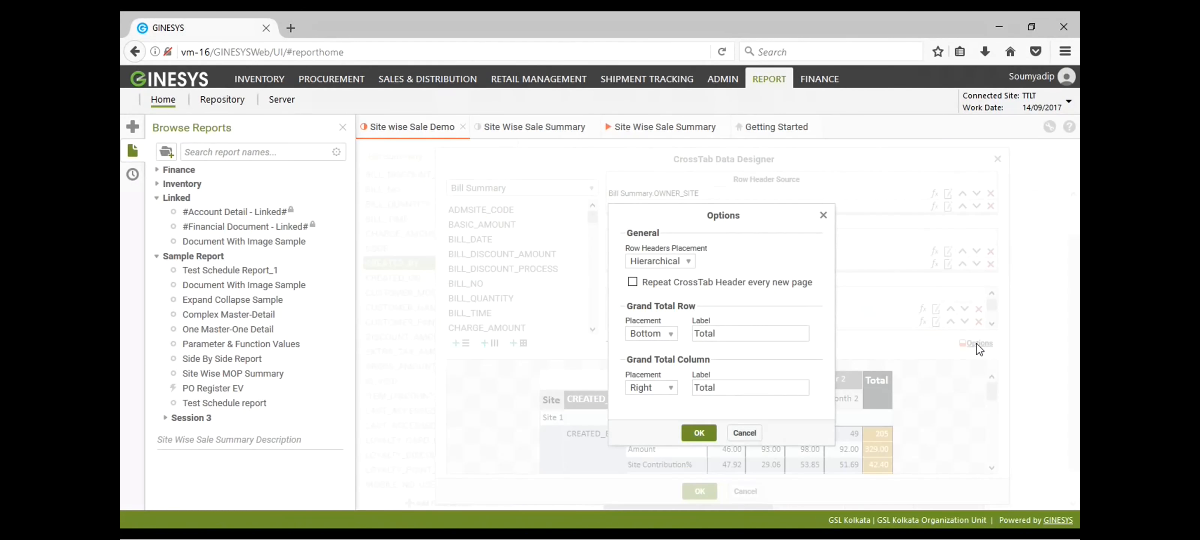
pyautogui.click(688, 261)
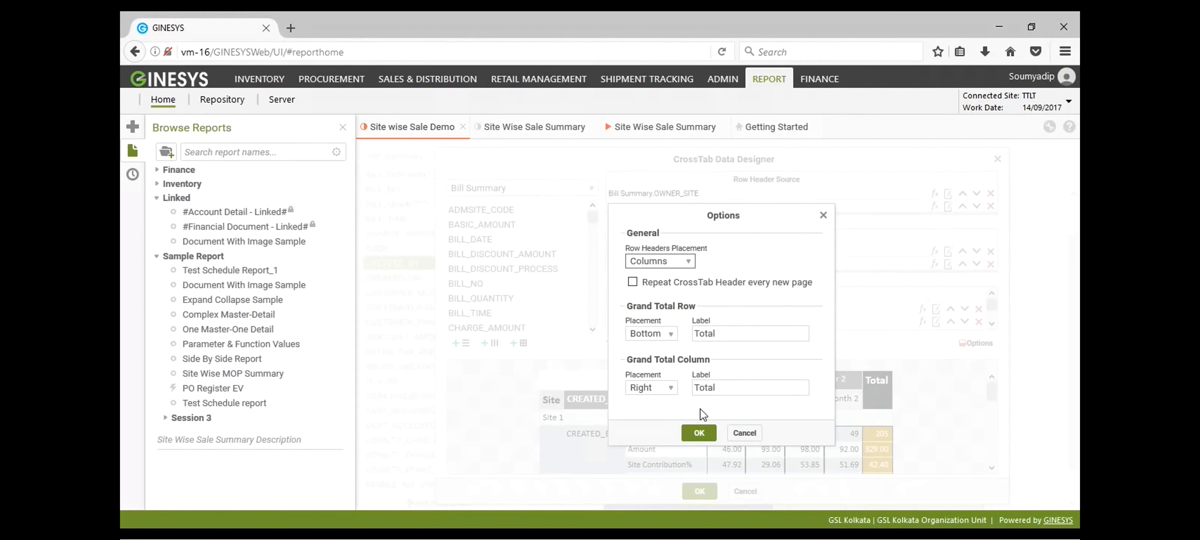
pyautogui.click(698, 432)
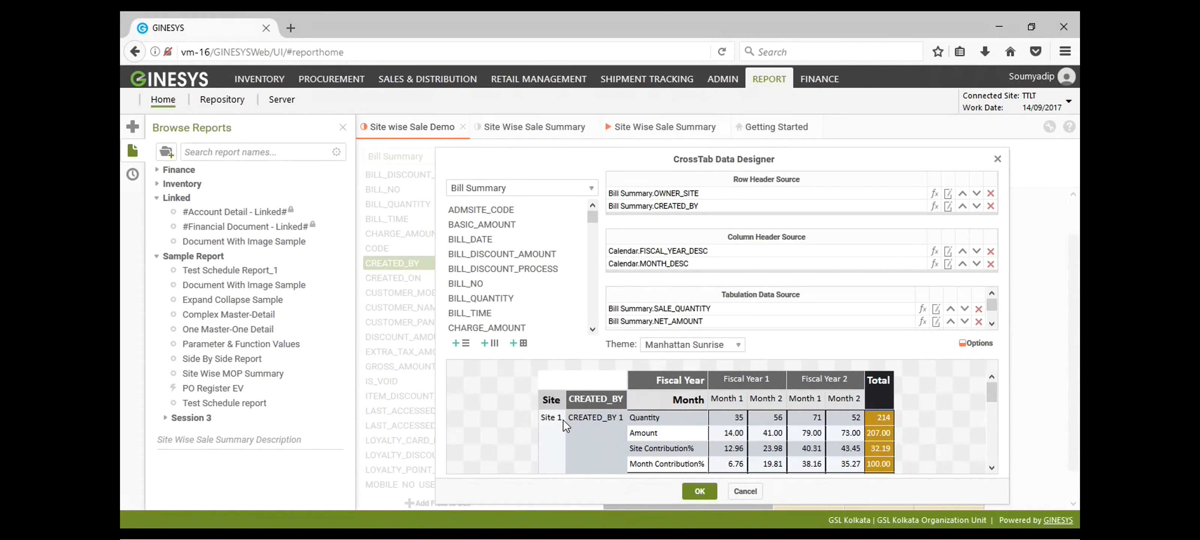
pyautogui.click(698, 491)
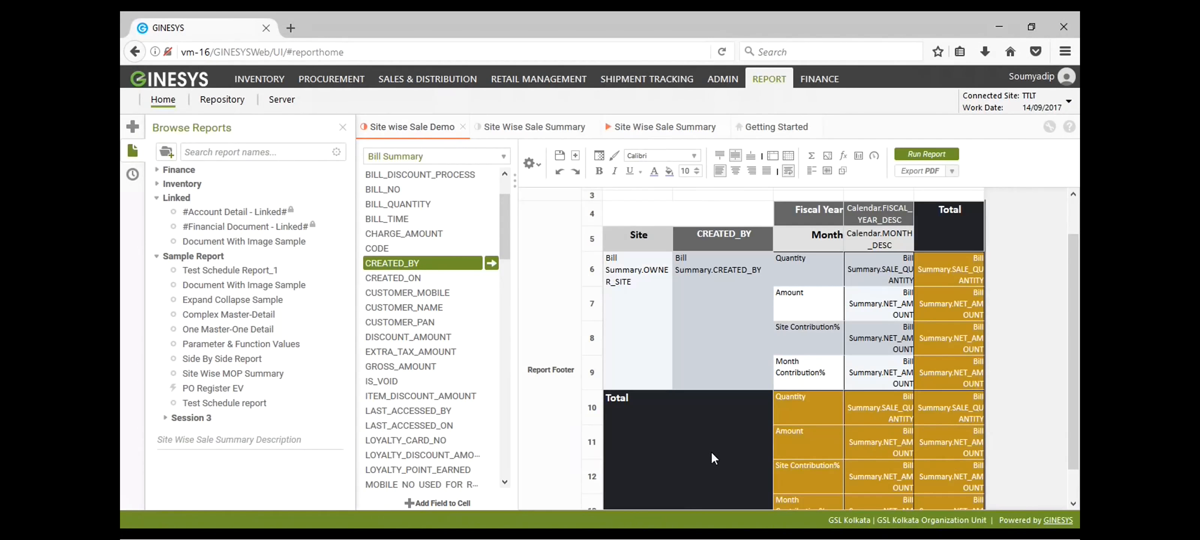
pyautogui.click(927, 154)
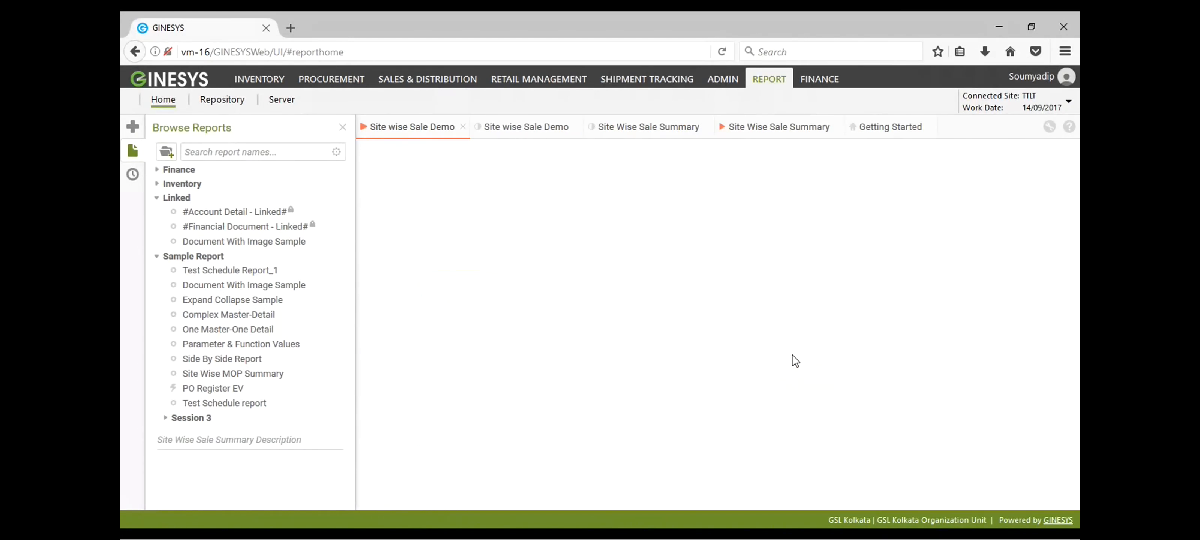
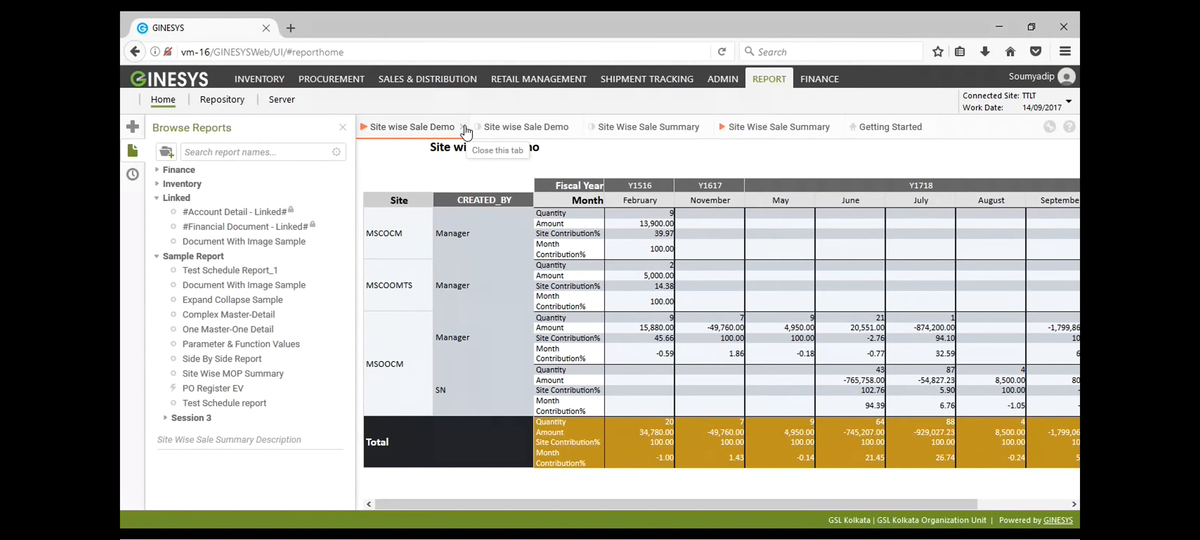
# Reopen the report's crosstab designer and examine its general options and the SALE_QUANTITY tabulation options against the preview
pyautogui.click(509, 131)
pyautogui.doubleClick(812, 323)
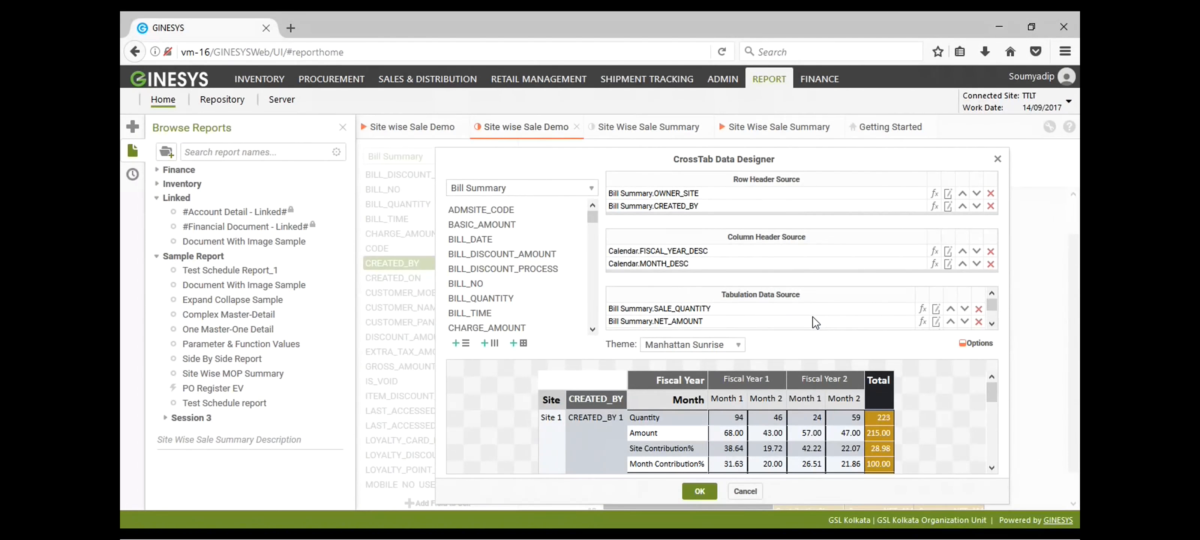
pyautogui.click(978, 343)
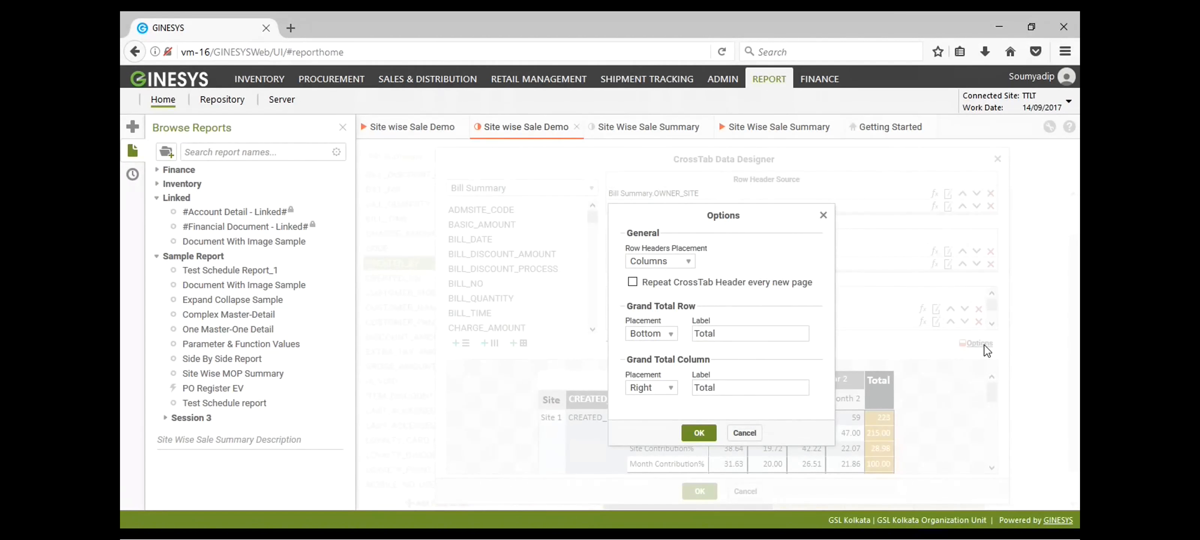
pyautogui.click(823, 215)
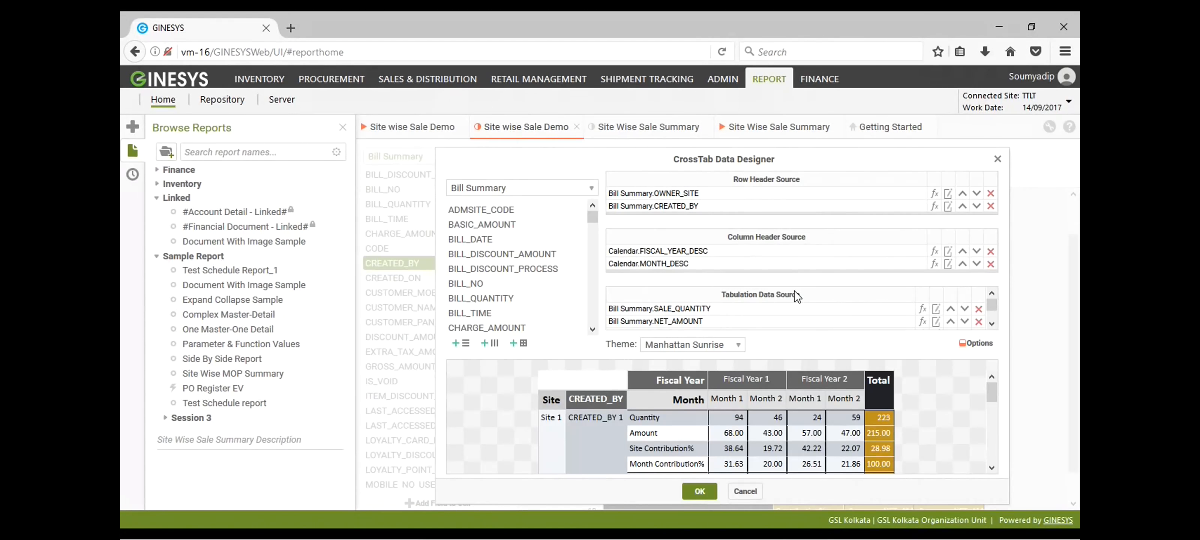
pyautogui.click(745, 309)
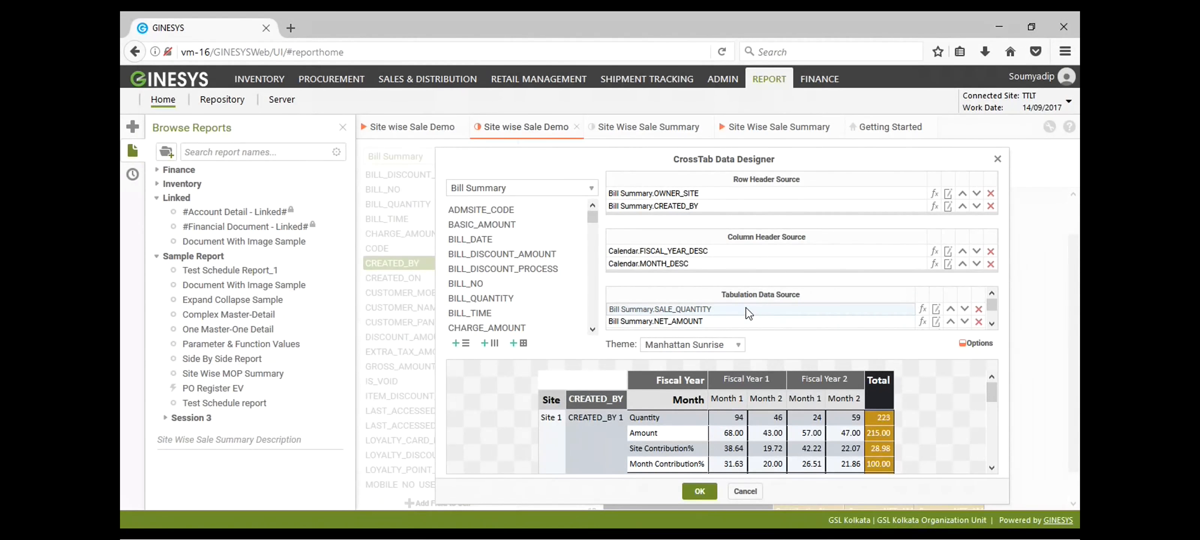
pyautogui.scroll(-5, 781, 418)
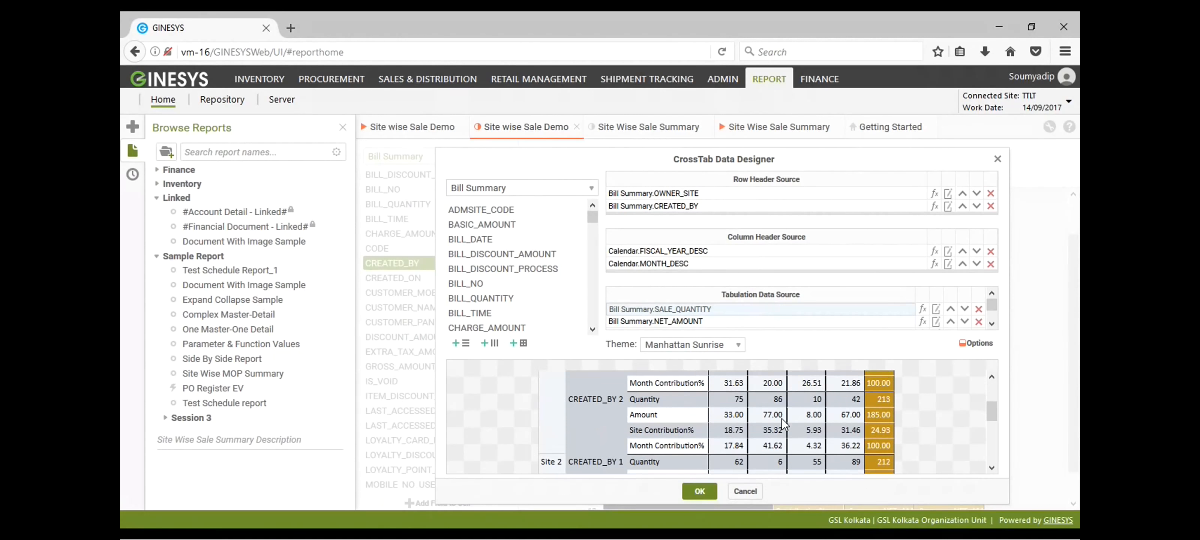
pyautogui.scroll(-2, 782, 418)
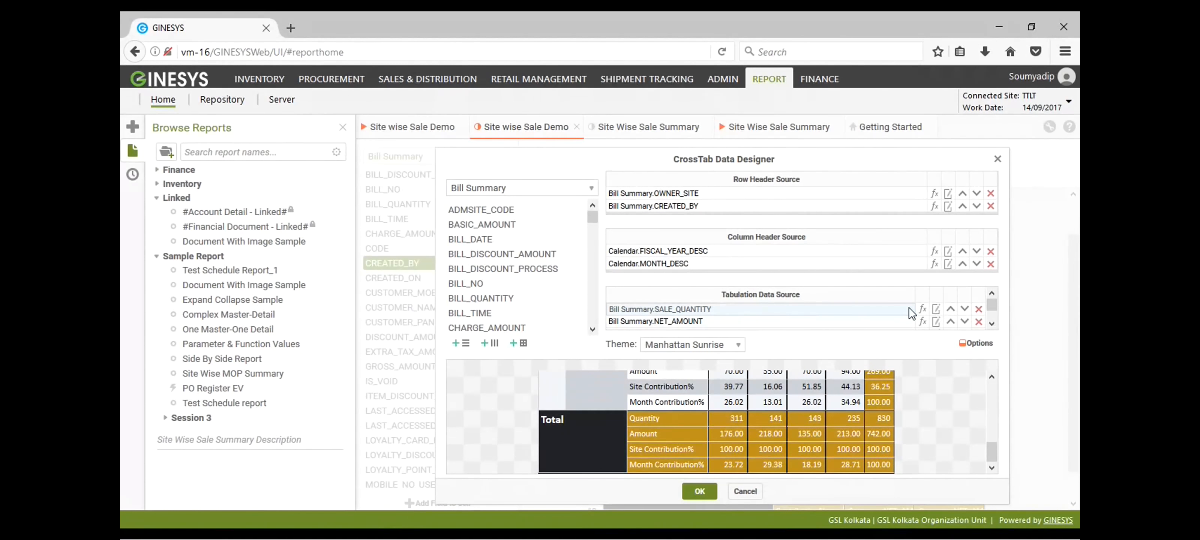
pyautogui.click(936, 309)
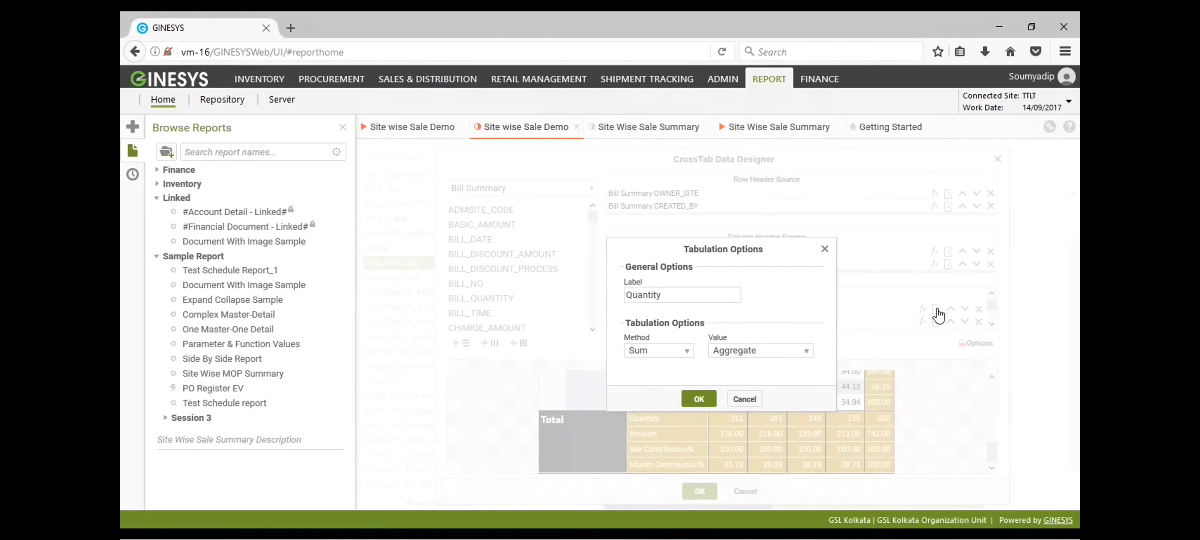
pyautogui.click(745, 399)
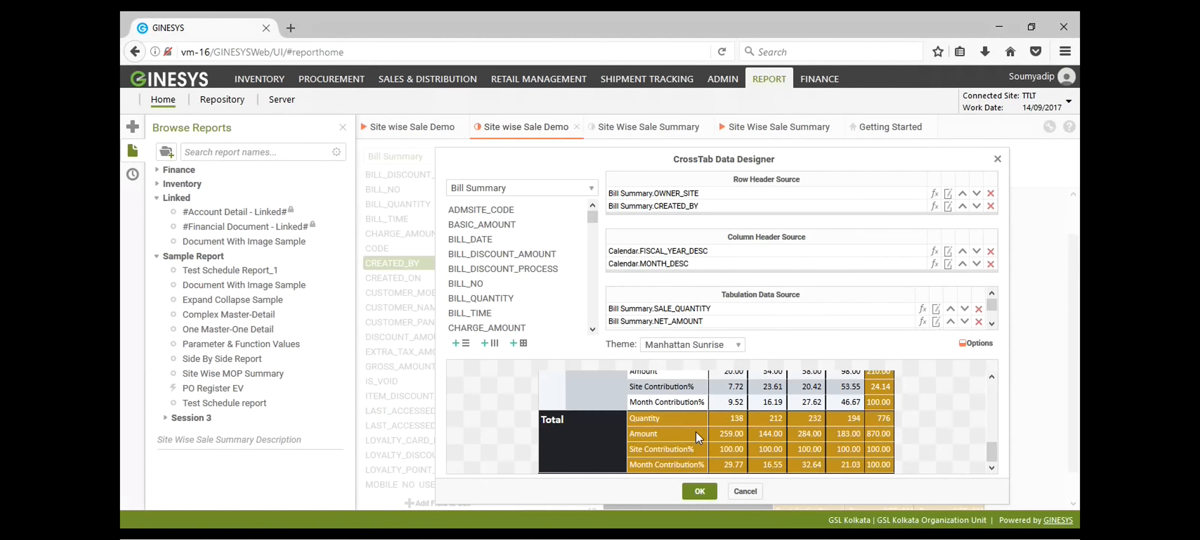
pyautogui.scroll(3, 697, 432)
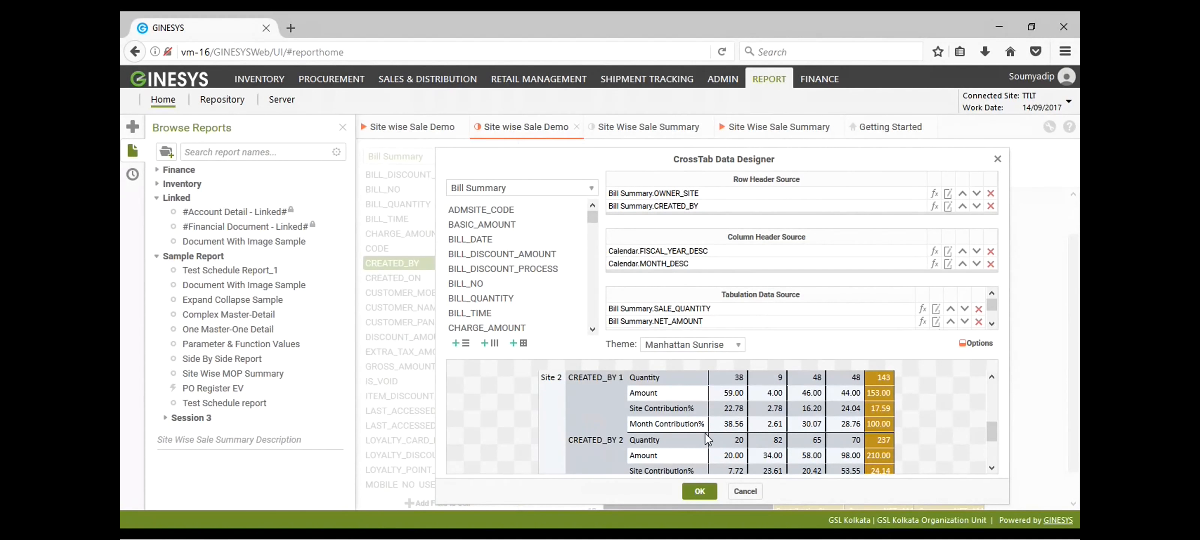
pyautogui.scroll(3, 708, 433)
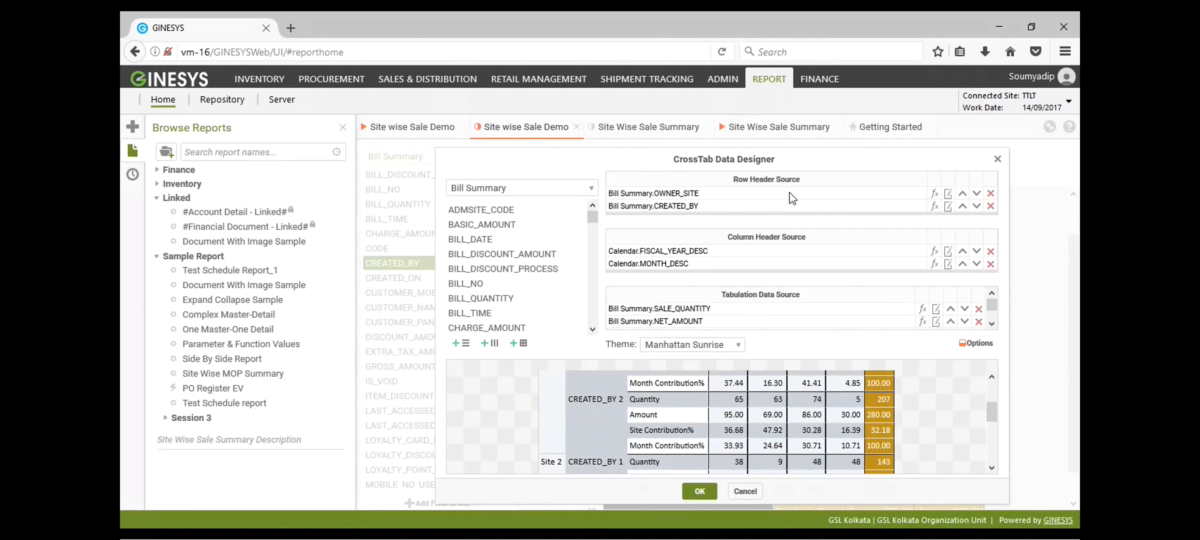
# Set the OWNER_SITE row header's total placement to Bottom with the label "Sub Total" and apply the crosstab changes
pyautogui.click(949, 194)
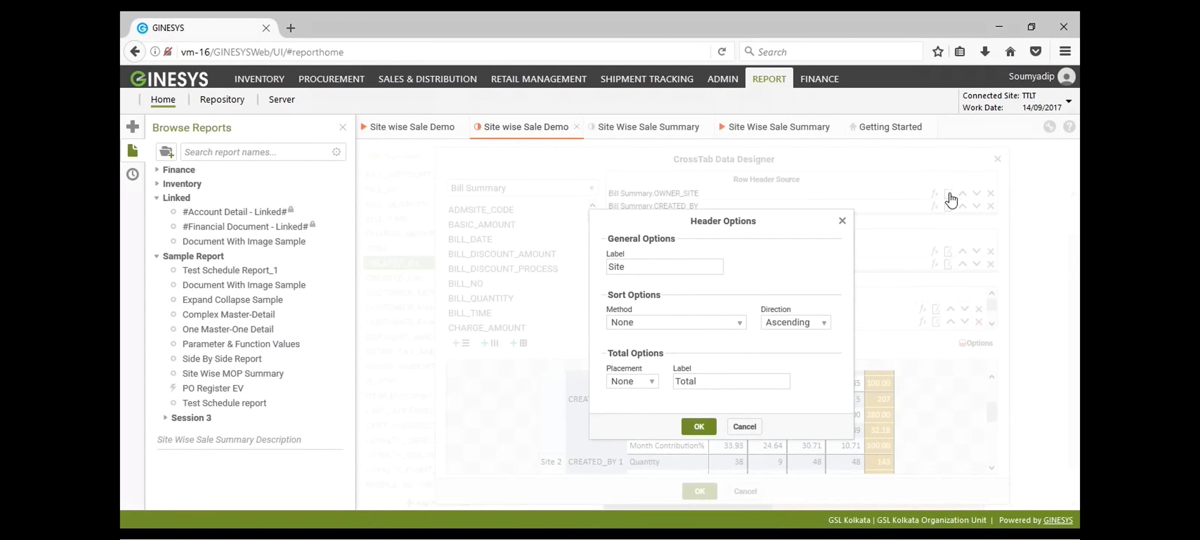
pyautogui.click(653, 383)
pyautogui.click(632, 414)
pyautogui.moveTo(709, 381); pyautogui.dragTo(658, 381)
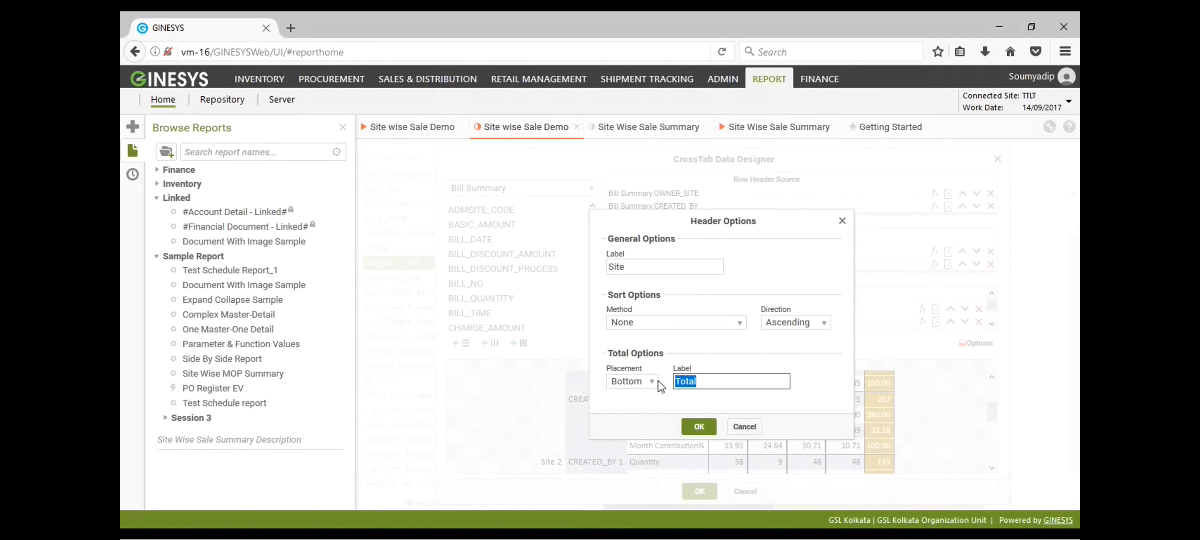
pyautogui.write('Sub Total')
pyautogui.click(698, 426)
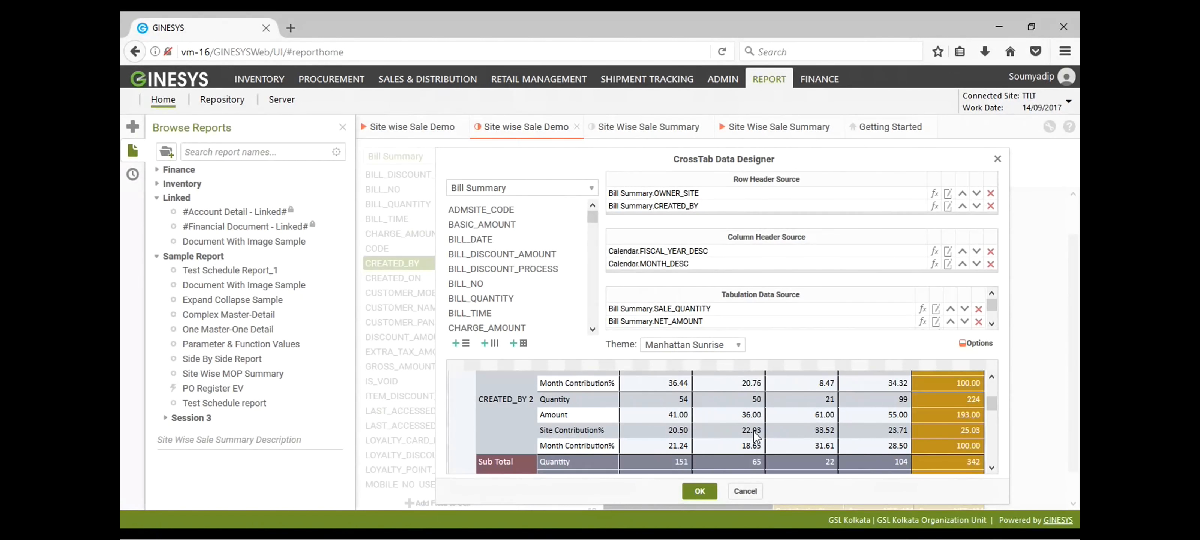
pyautogui.scroll(-5, 754, 436)
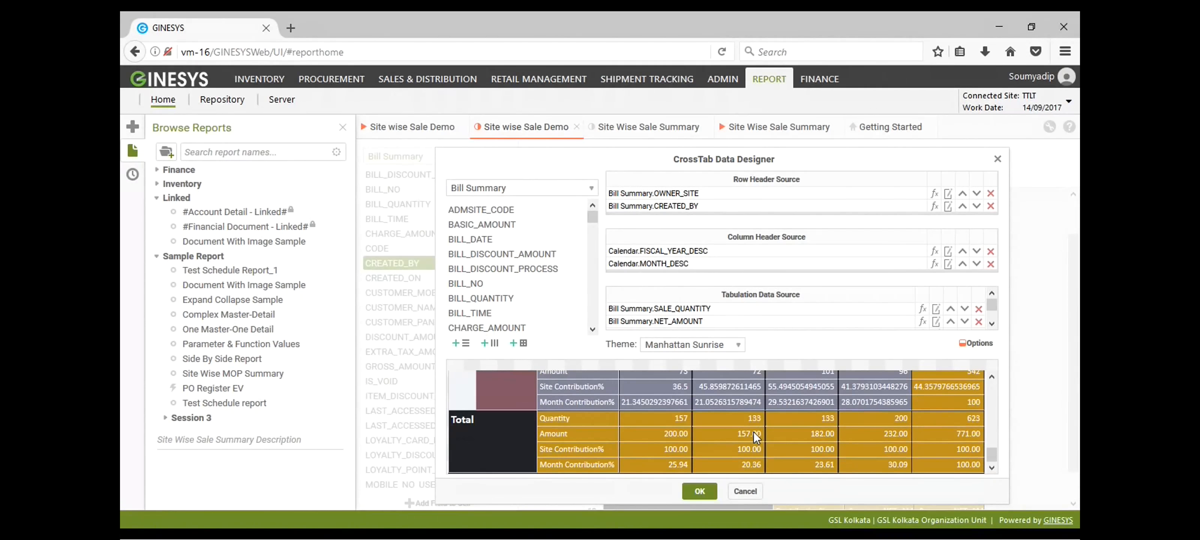
pyautogui.scroll(5, 755, 437)
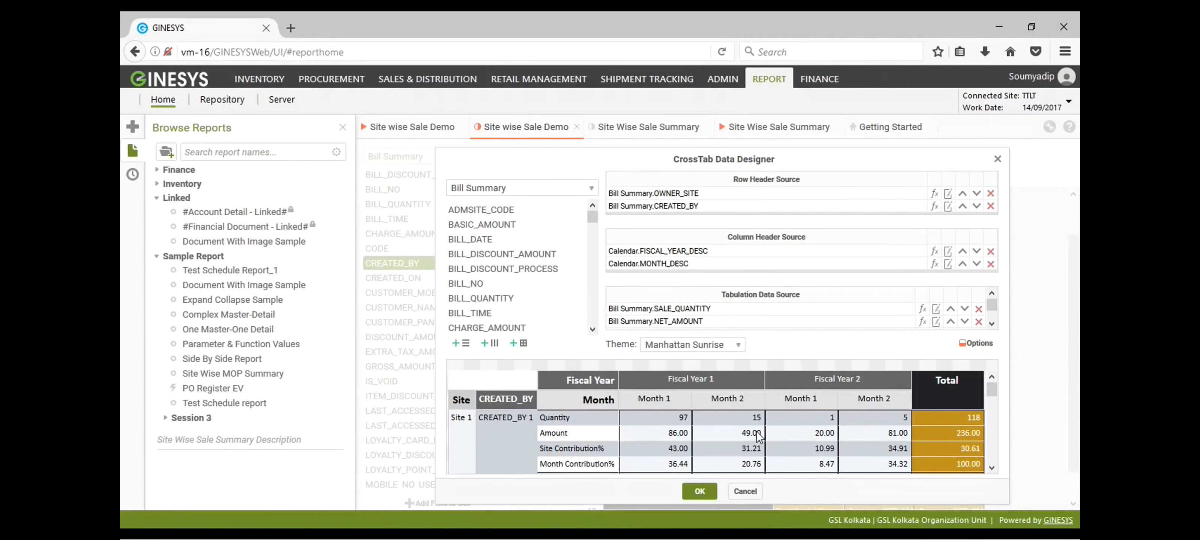
pyautogui.click(700, 491)
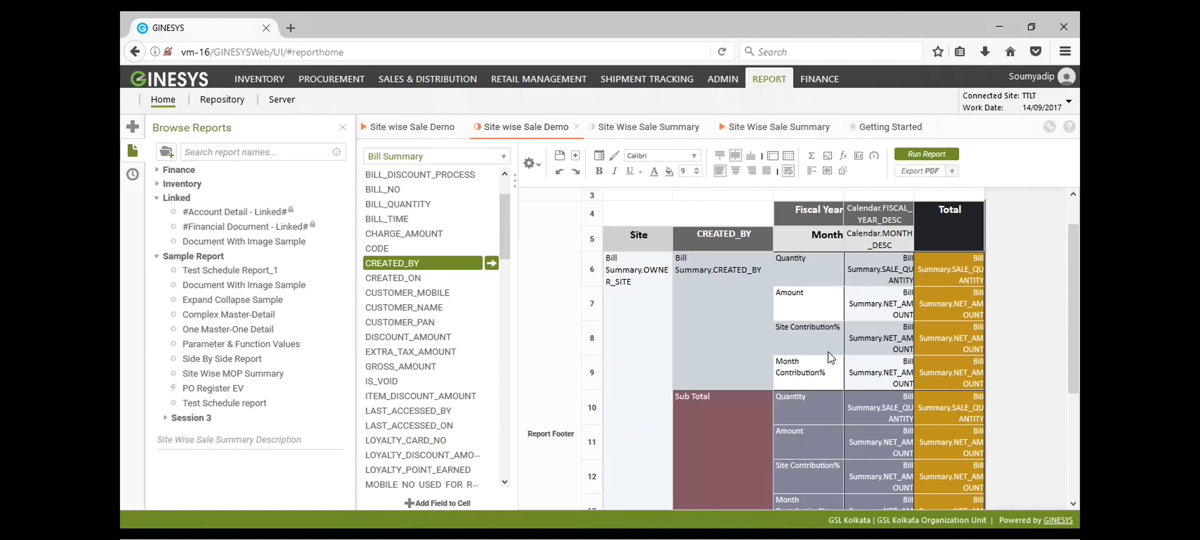
# Run the Site wise Sale Demo report and examine the sub totals for each site
pyautogui.scroll(-3, 887, 329)
pyautogui.scroll(3, 885, 332)
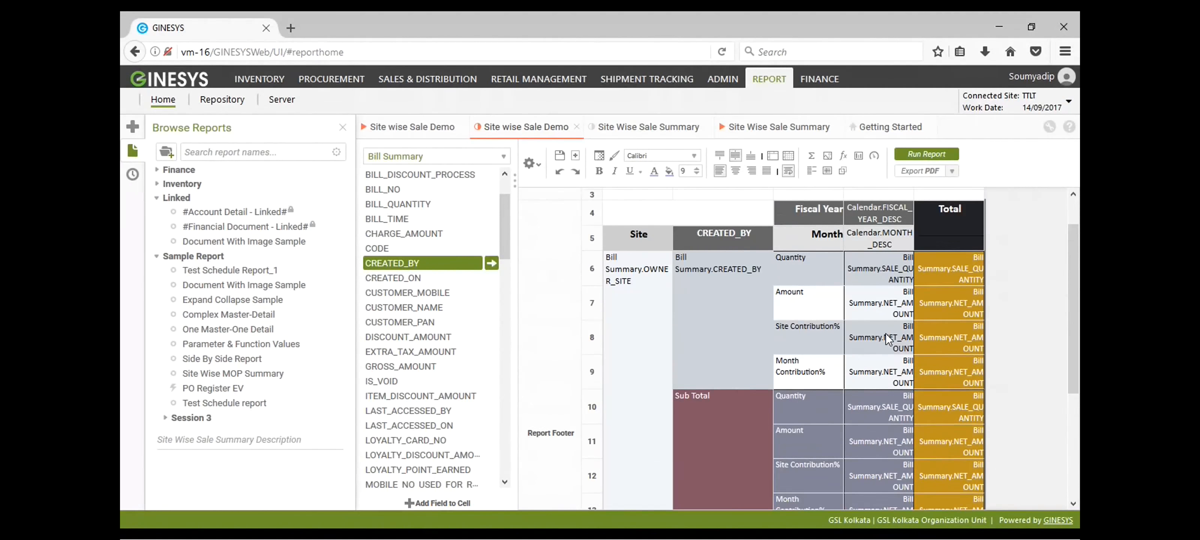
pyautogui.click(927, 155)
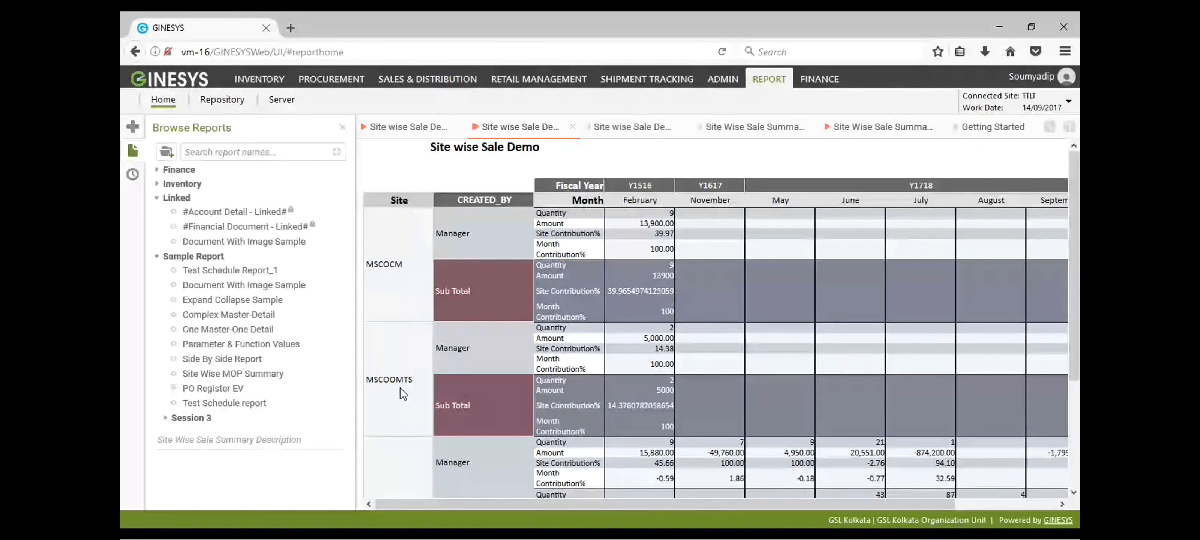
pyautogui.scroll(-3, 400, 387)
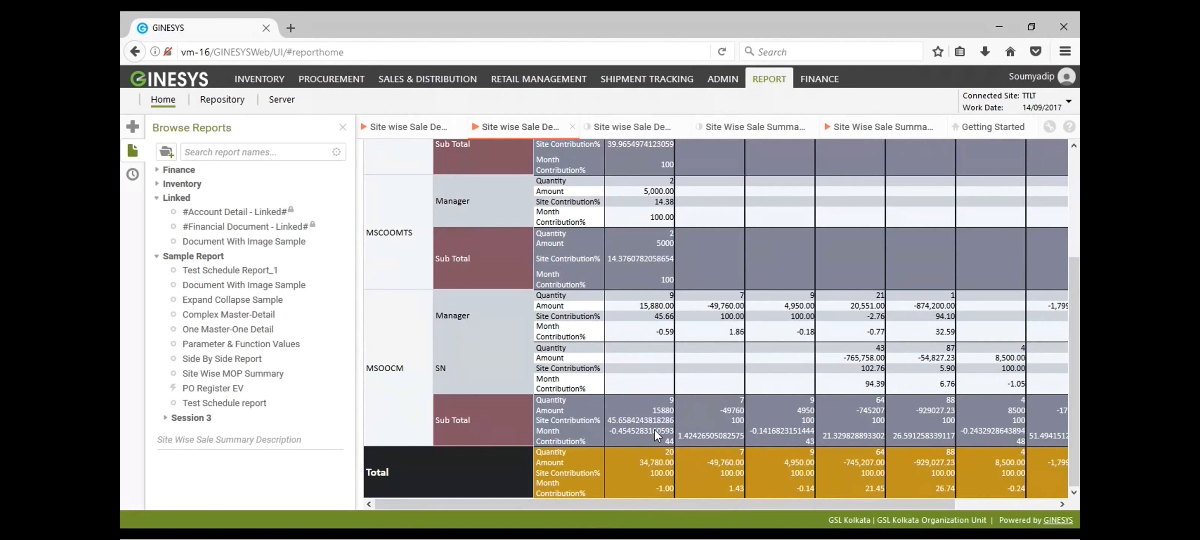
# Close the Site wise Sale Demo report outputs and return to the Sub Total rows in the report design
pyautogui.click(571, 126)
pyautogui.click(454, 132)
pyautogui.click(463, 126)
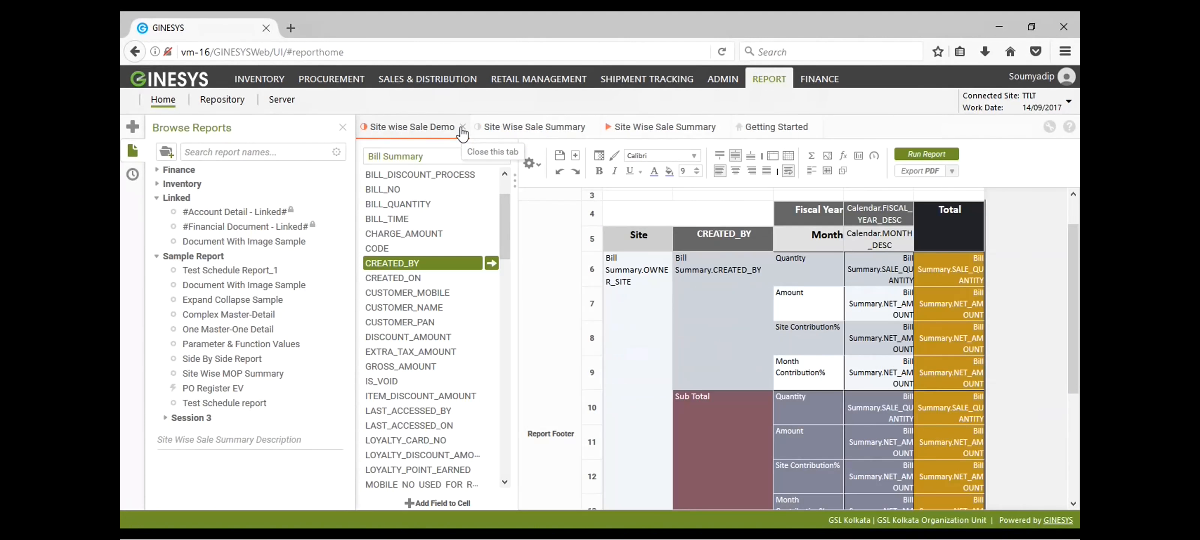
pyautogui.scroll(-1, 830, 428)
pyautogui.scroll(-1, 832, 428)
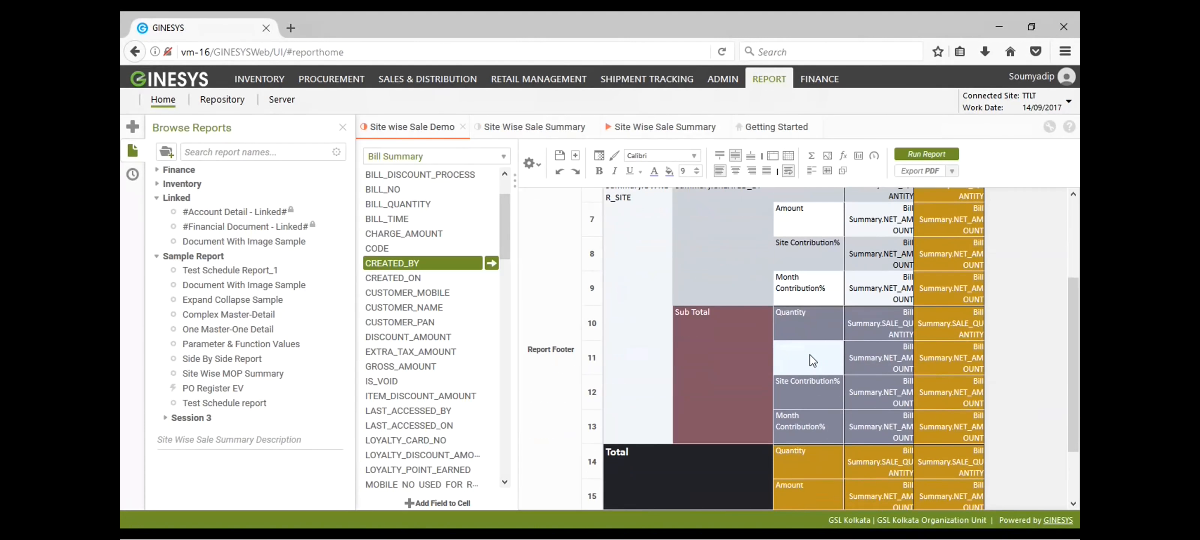
# Apply the Number format to the Sub Total rows' Amount, Site Contribution% and Month Contribution% values, including those in the Total column
pyautogui.click(884, 371)
pyautogui.keyDown('ctrl'); pyautogui.click(958, 371); pyautogui.keyUp('ctrl')
pyautogui.keyDown('ctrl'); pyautogui.click(967, 390); pyautogui.keyUp('ctrl')
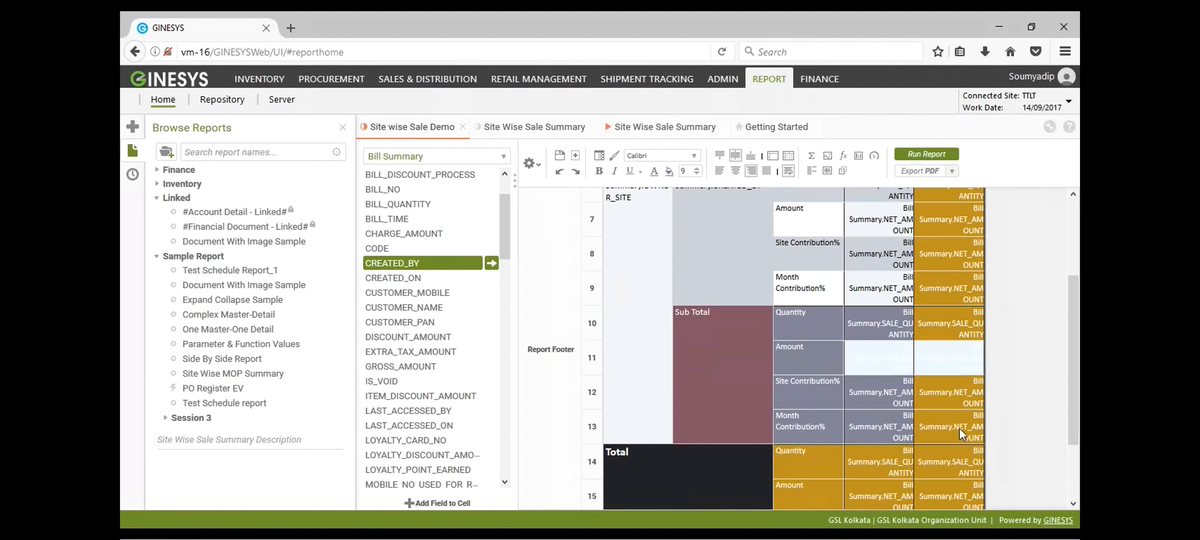
pyautogui.keyDown('ctrl'); pyautogui.click(959, 427); pyautogui.keyUp('ctrl')
pyautogui.keyDown('ctrl'); pyautogui.click(880, 428); pyautogui.keyUp('ctrl')
pyautogui.keyDown('ctrl'); pyautogui.click(872, 387); pyautogui.keyUp('ctrl')
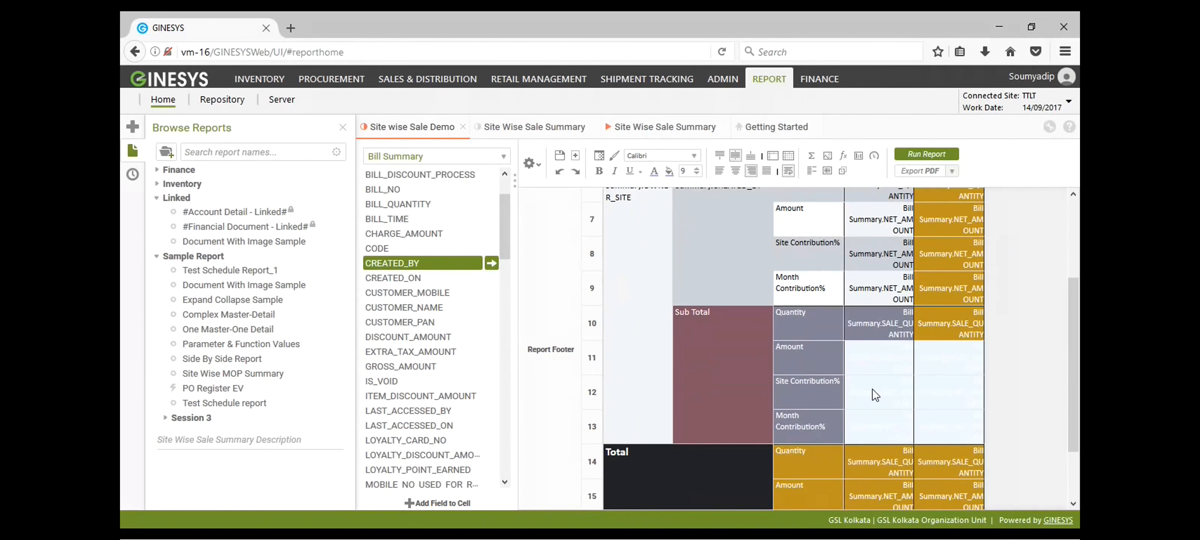
pyautogui.click(599, 155)
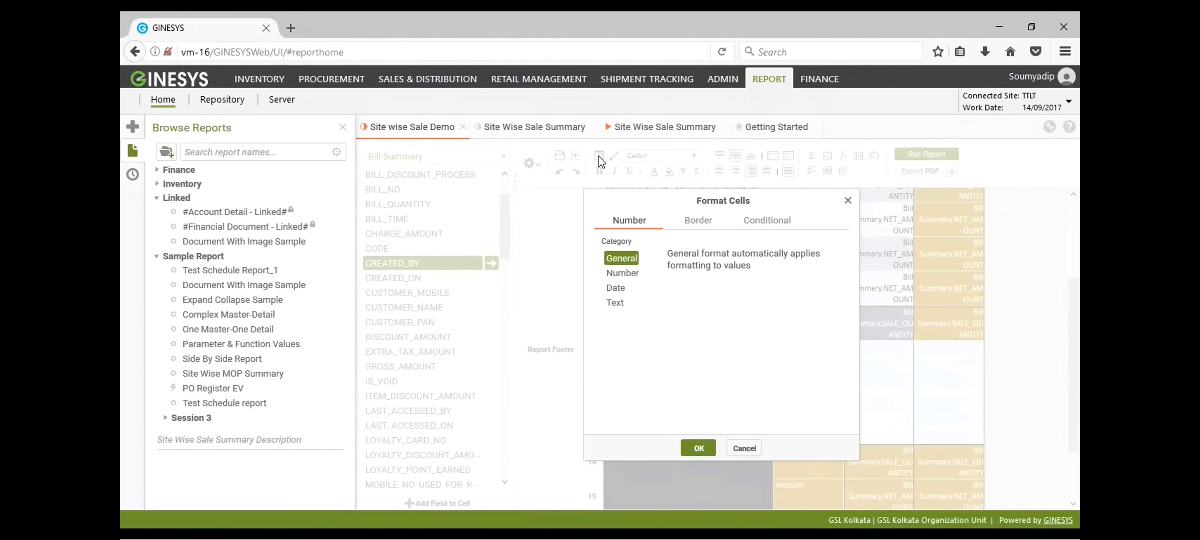
pyautogui.click(623, 273)
pyautogui.click(697, 448)
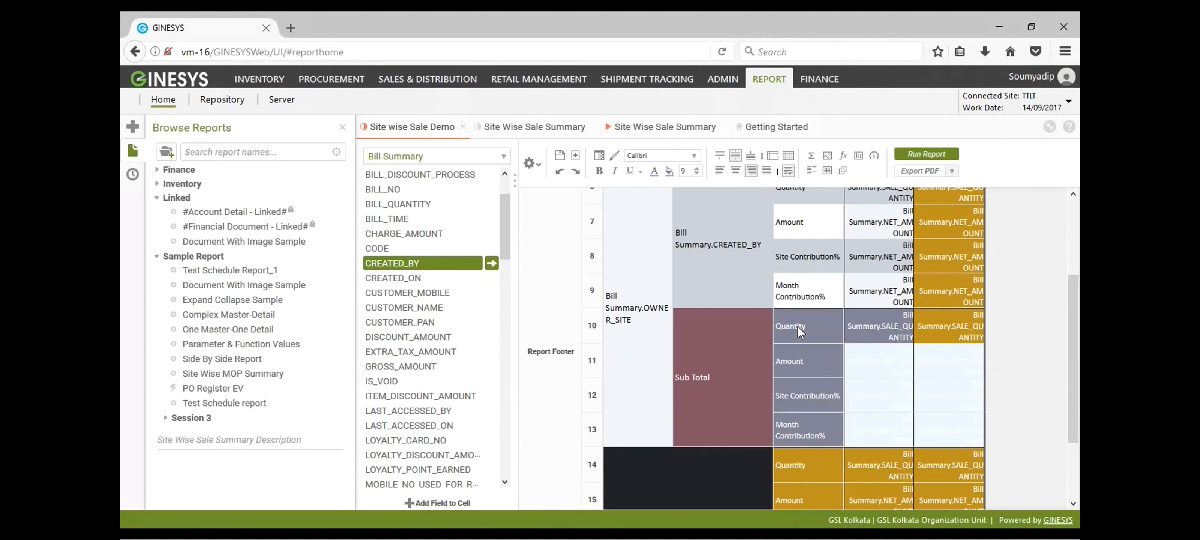
# Save the report design and run the Site wise Sale Demo report to check the sub total formatting
pyautogui.click(560, 156)
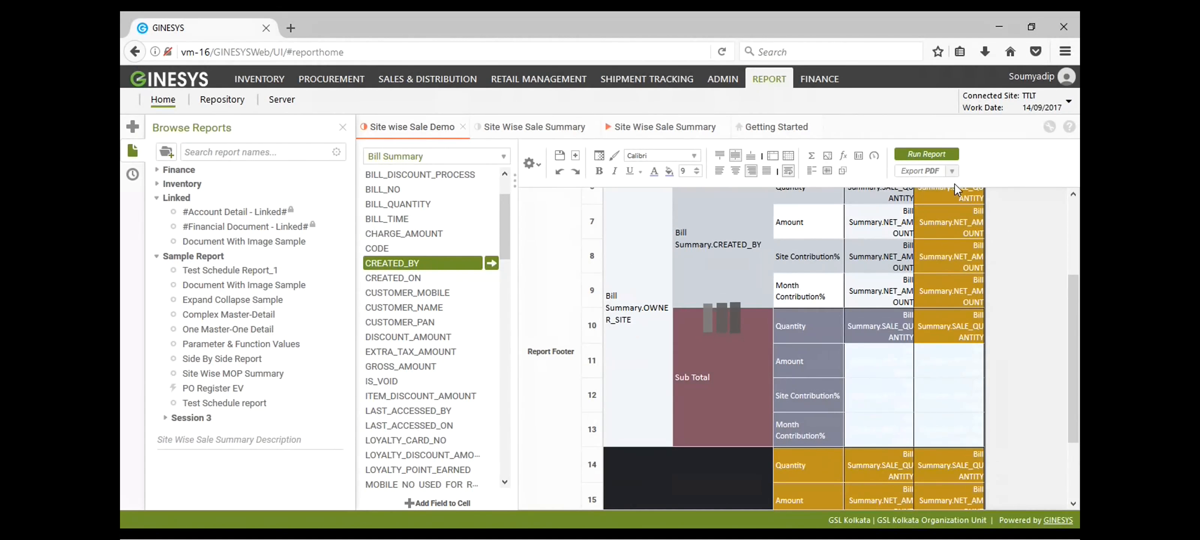
pyautogui.click(937, 154)
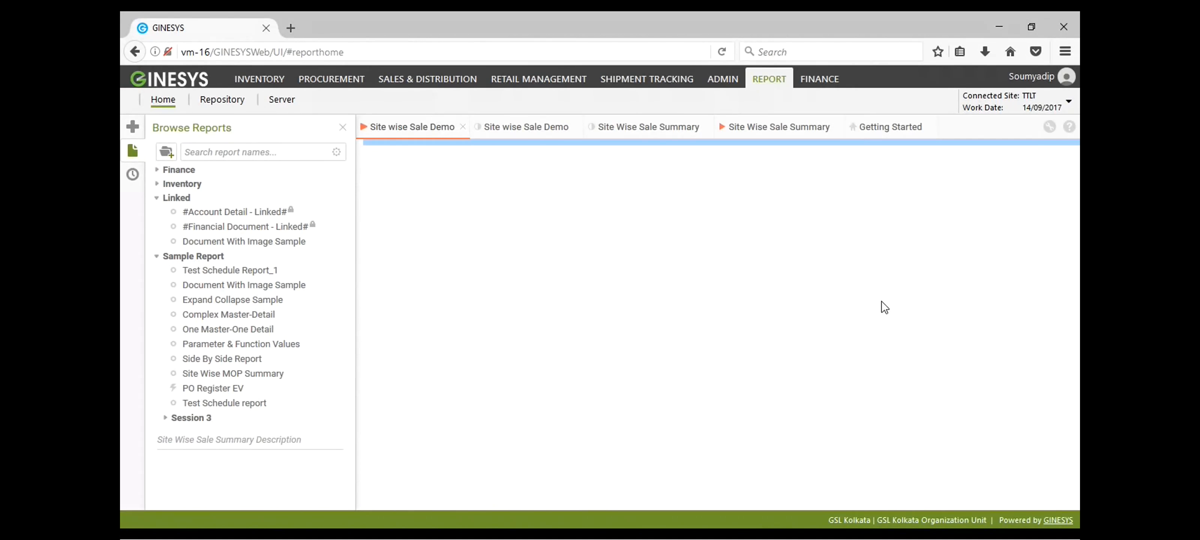
pyautogui.scroll(-5, 877, 359)
pyautogui.scroll(-1, 876, 365)
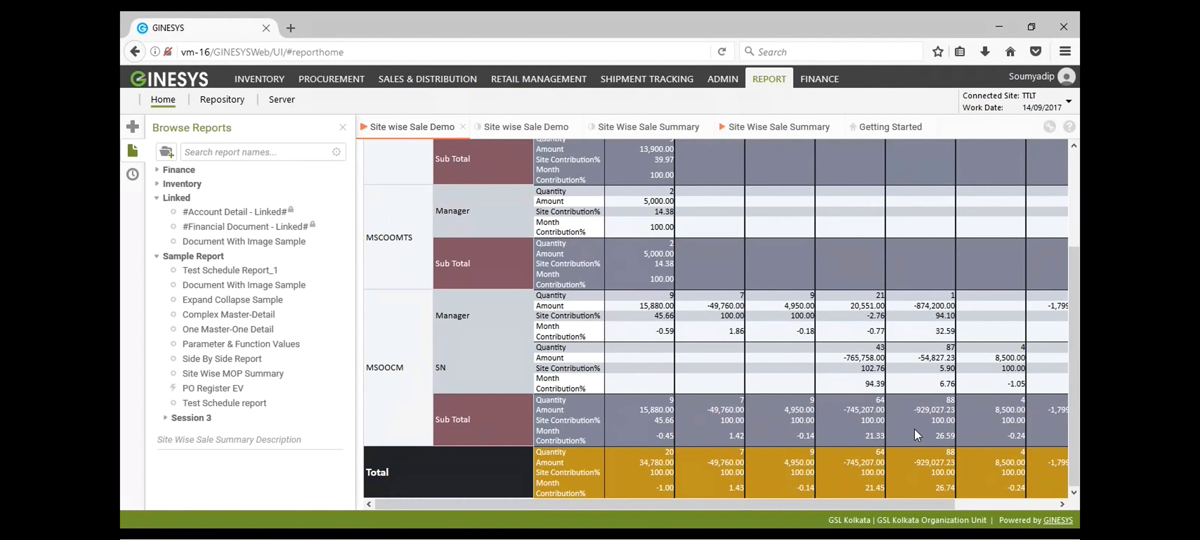
# Compare each site's Sub Total values across the months with the Total column and the grand total row
pyautogui.moveTo(833, 503); pyautogui.dragTo(945, 505)
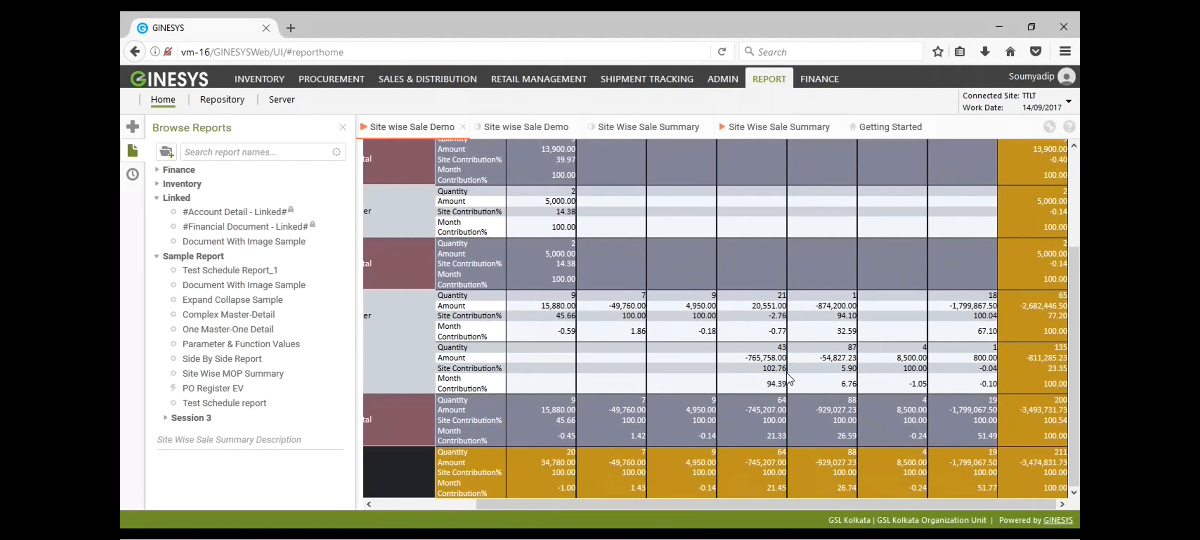
pyautogui.moveTo(740, 507); pyautogui.dragTo(630, 504)
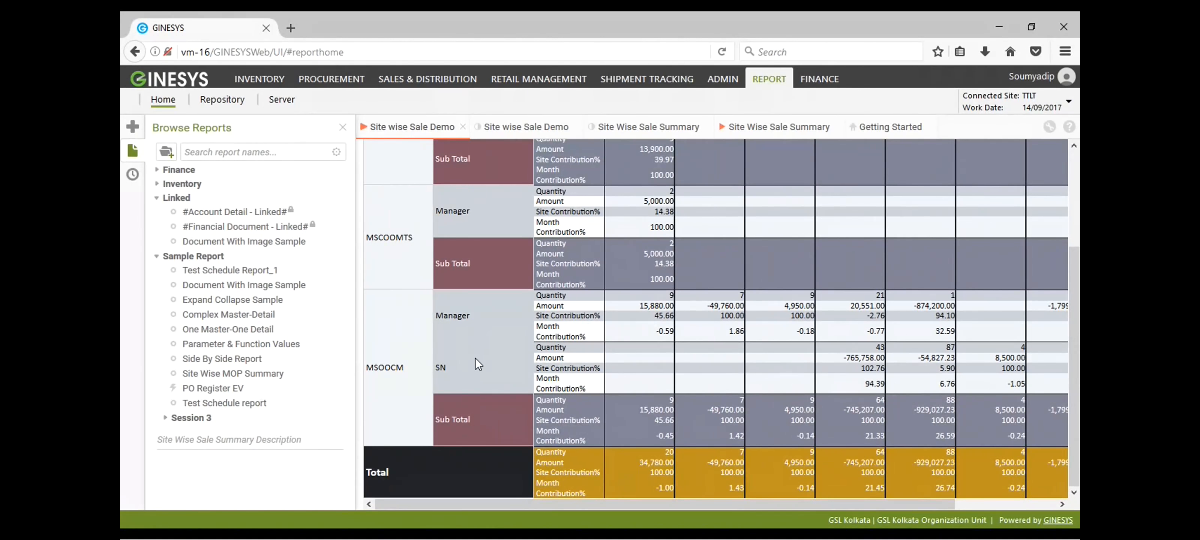
pyautogui.moveTo(830, 503); pyautogui.dragTo(948, 505)
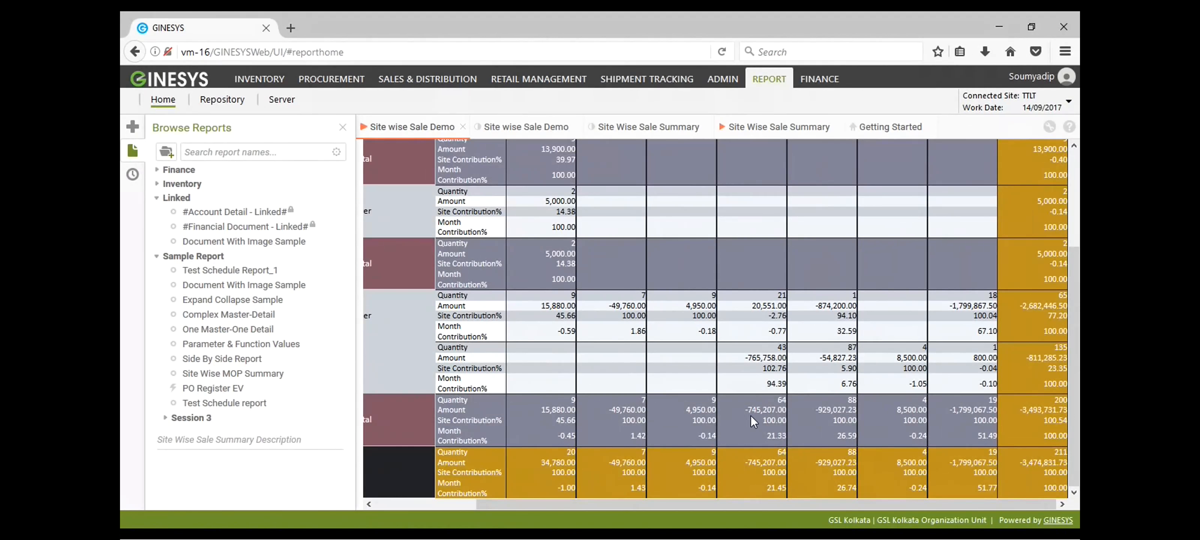
pyautogui.moveTo(613, 507); pyautogui.dragTo(494, 496)
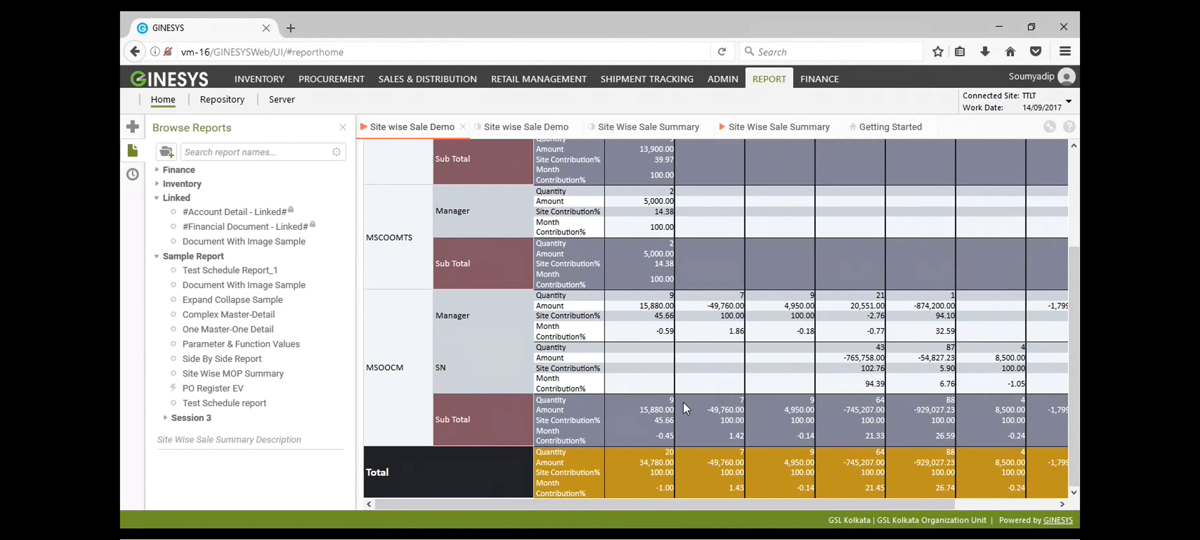
pyautogui.scroll(3, 682, 401)
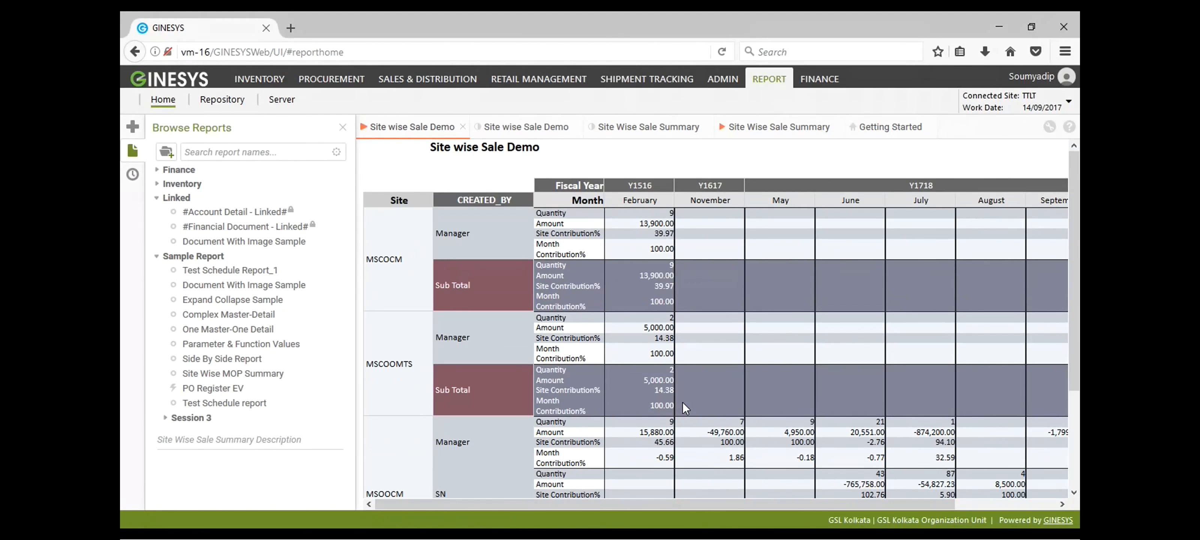
pyautogui.scroll(-3, 683, 403)
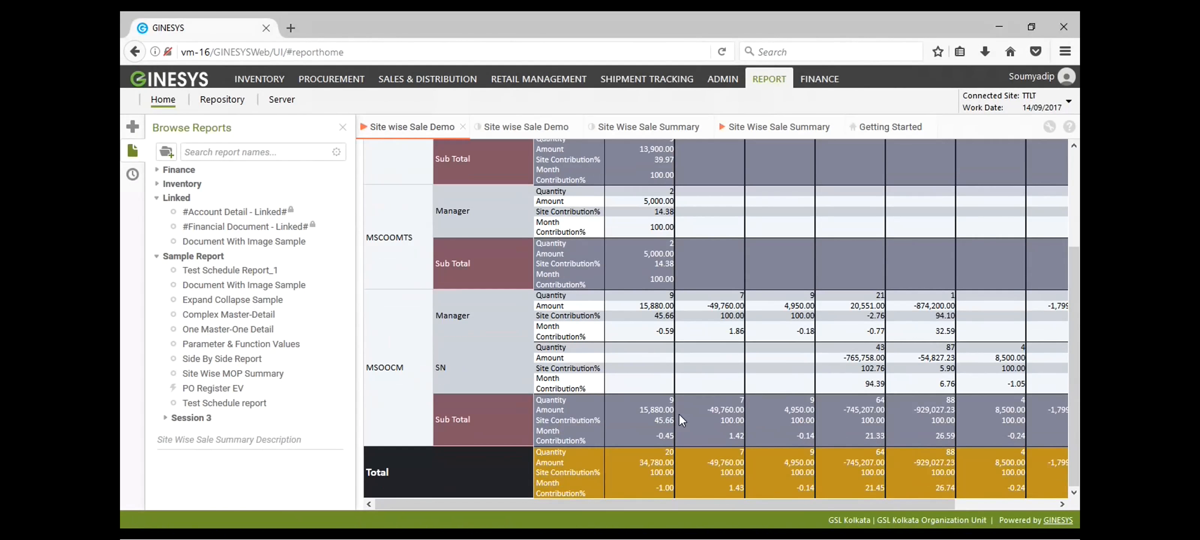
pyautogui.scroll(3, 691, 438)
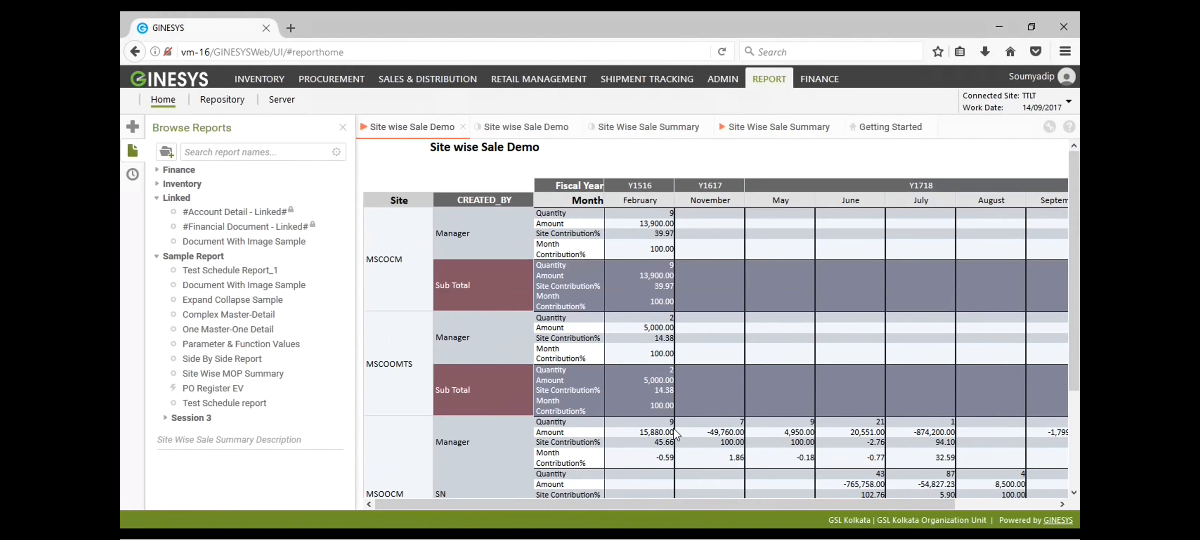
# Return to the report design, reopen the crosstab designer and set the row headers placement to Hierarchical
pyautogui.click(464, 127)
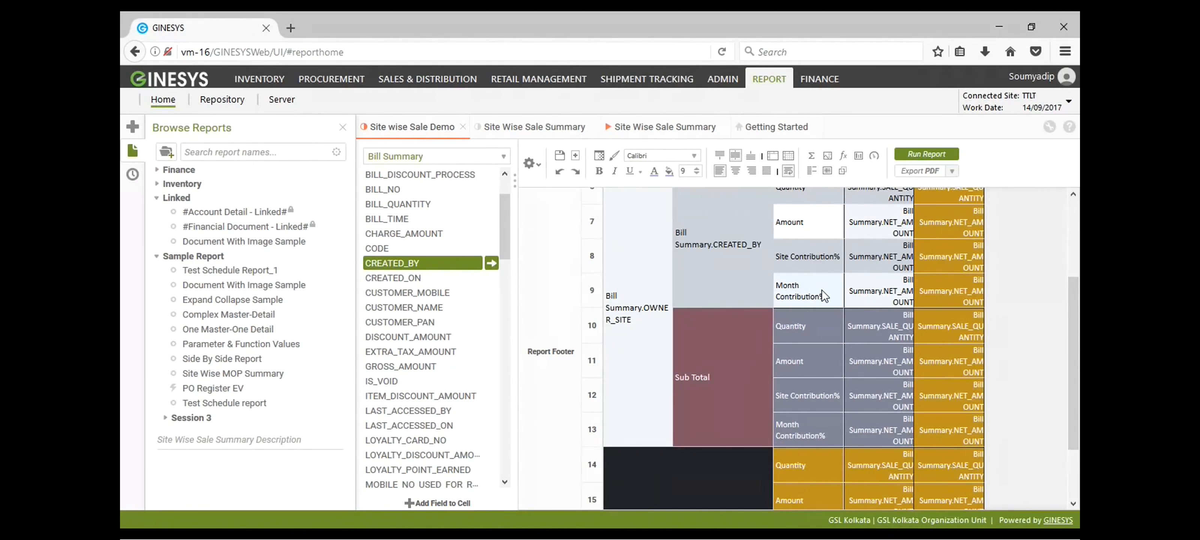
pyautogui.scroll(-2, 823, 298)
pyautogui.scroll(4, 821, 307)
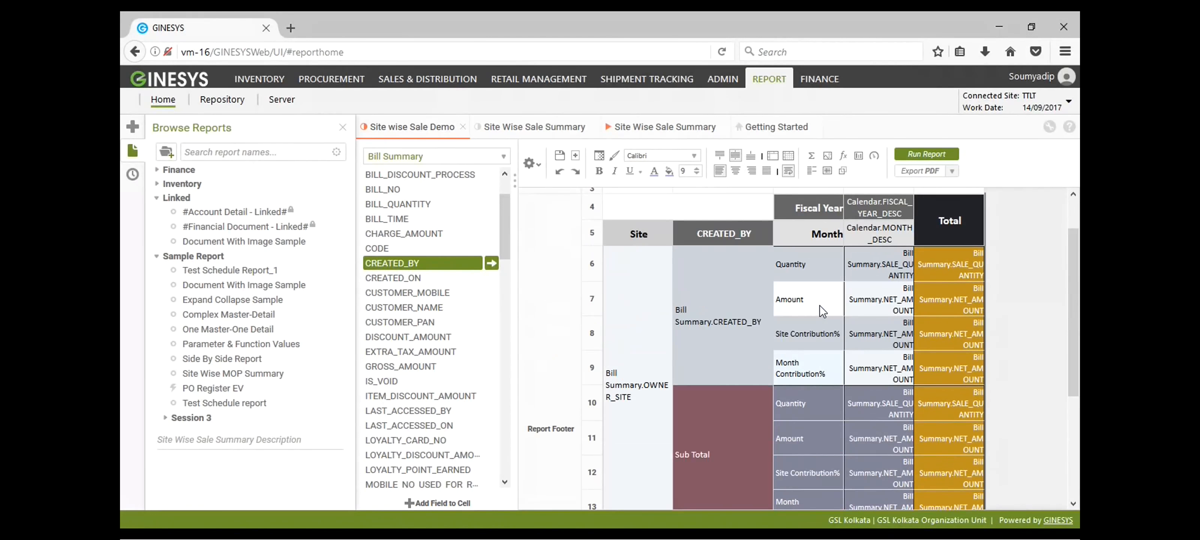
pyautogui.click(879, 305)
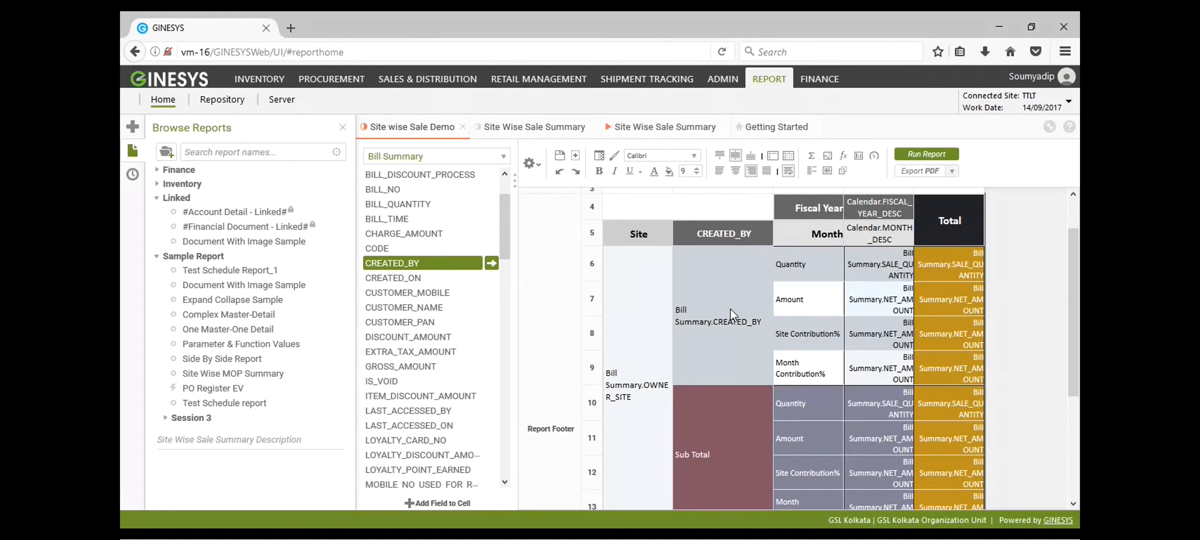
pyautogui.click(743, 300)
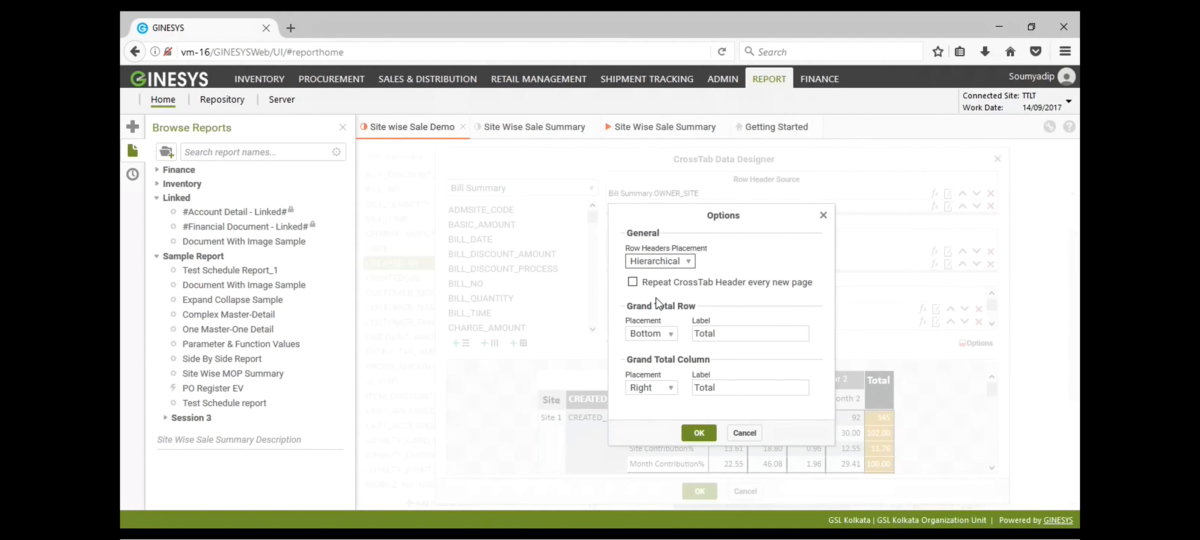
pyautogui.click(696, 432)
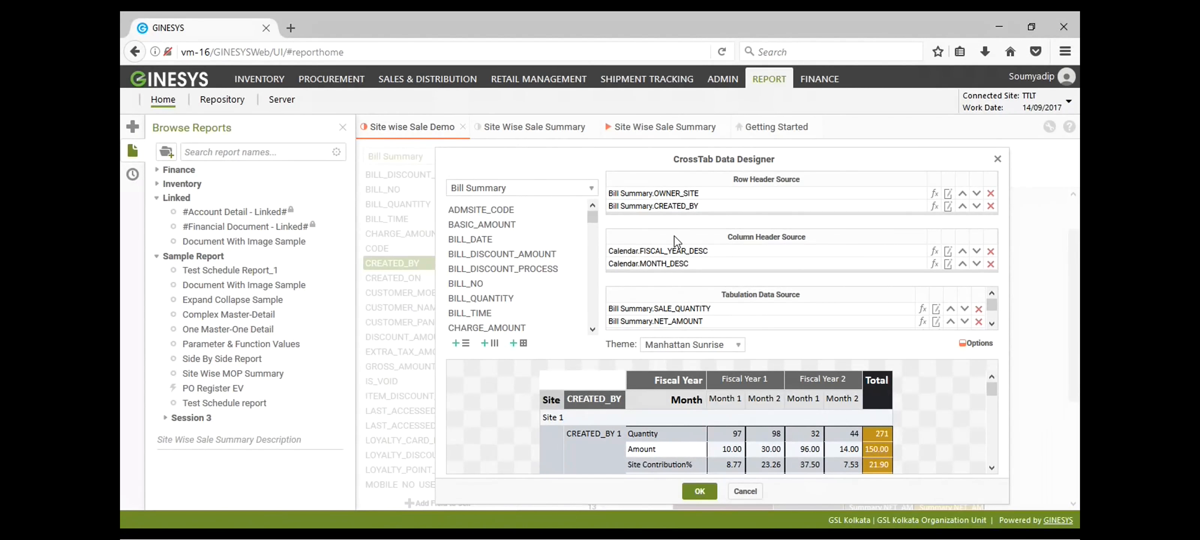
# Set the OWNER_SITE row header's total placement to Top, check the preview and apply the crosstab changes
pyautogui.click(949, 193)
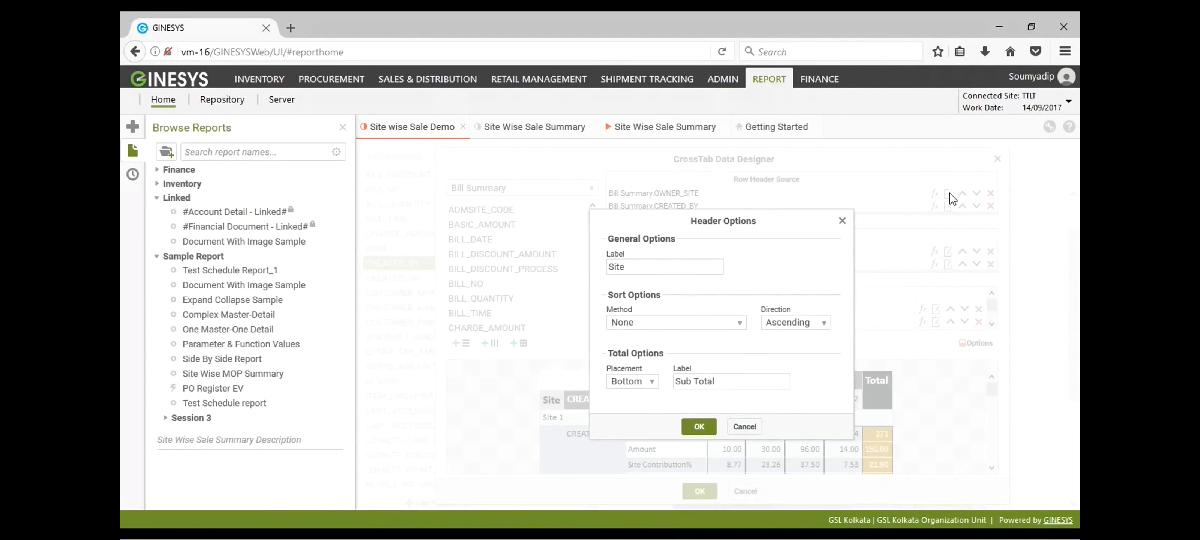
pyautogui.click(653, 382)
pyautogui.click(641, 411)
pyautogui.click(699, 434)
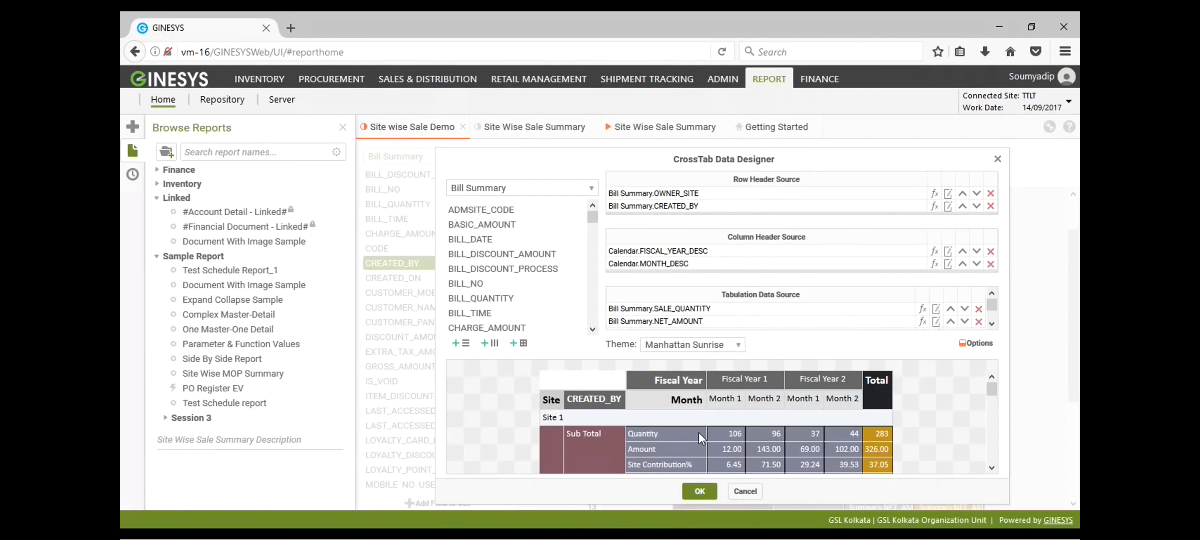
pyautogui.scroll(-2, 707, 430)
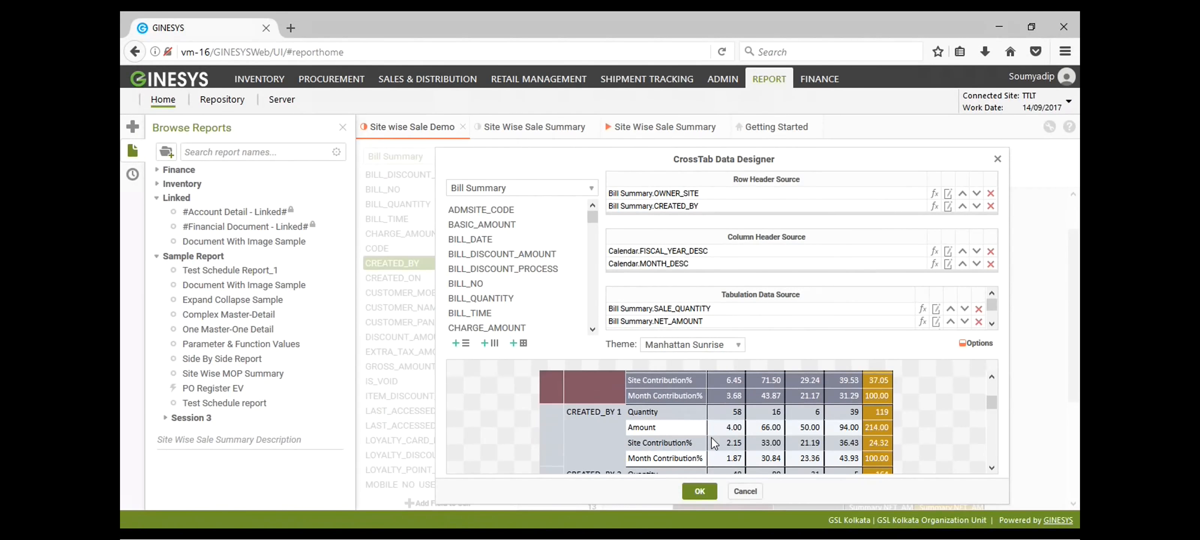
pyautogui.scroll(2, 710, 437)
pyautogui.scroll(-2, 712, 437)
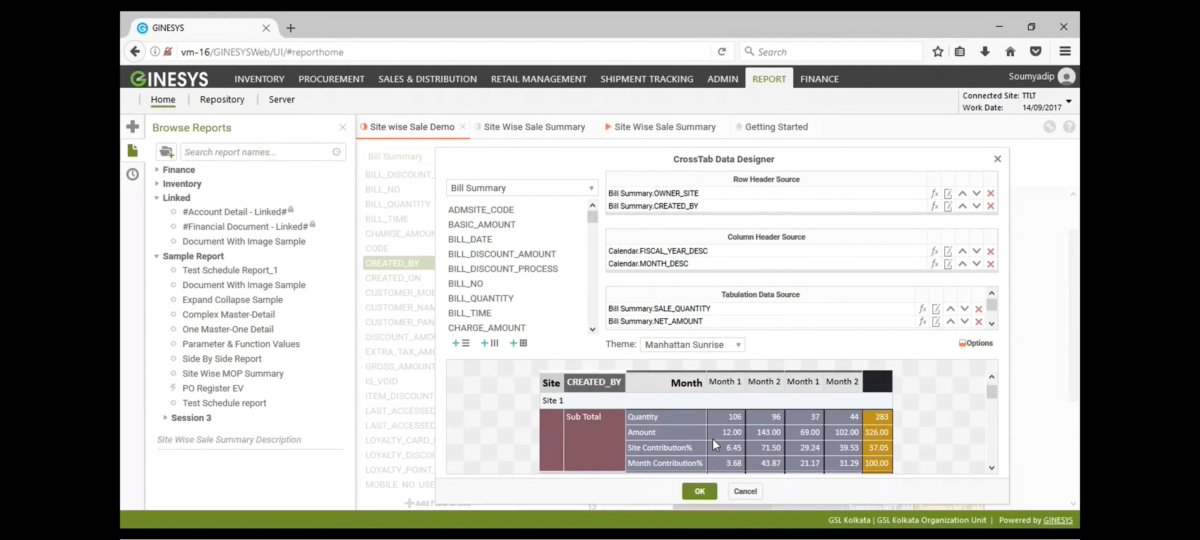
pyautogui.click(701, 492)
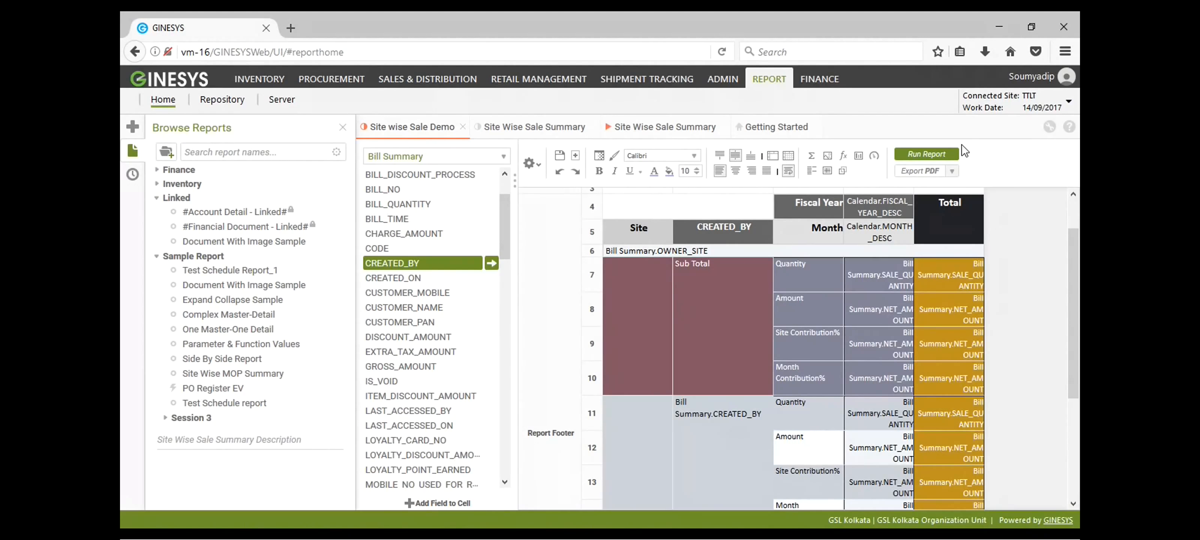
# Run the report, examine where each site's sub total is placed in the hierarchical layout and return to the design
pyautogui.click(926, 154)
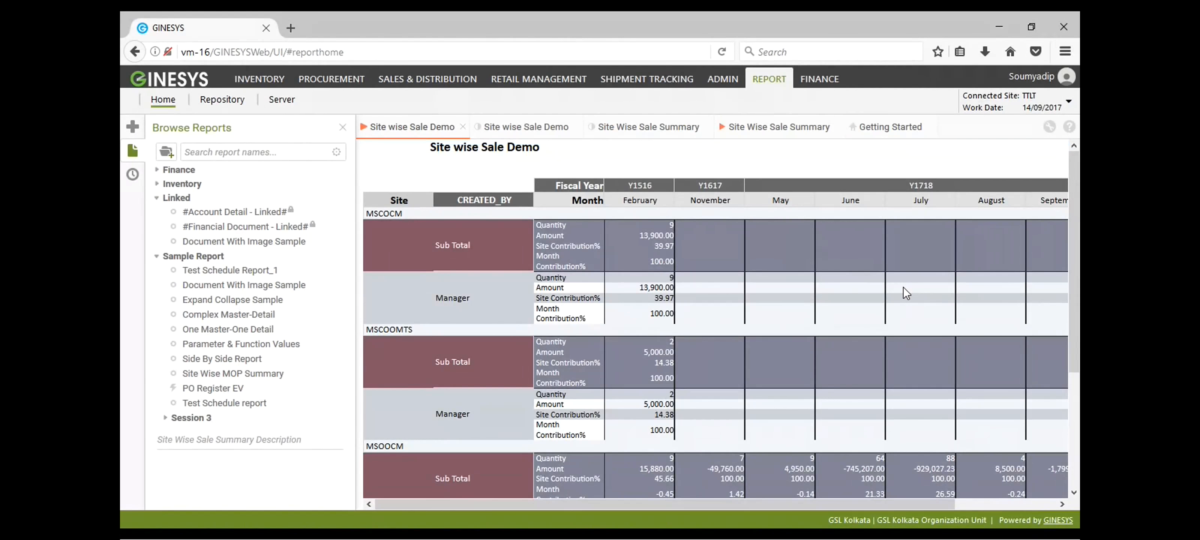
pyautogui.scroll(-4, 906, 289)
pyautogui.scroll(4, 903, 291)
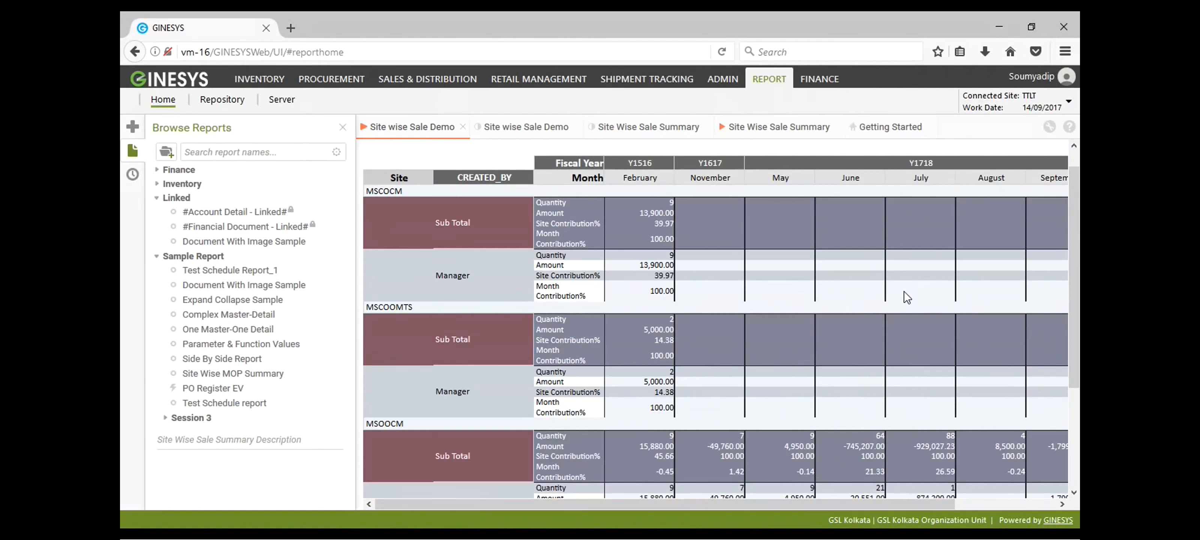
pyautogui.click(462, 127)
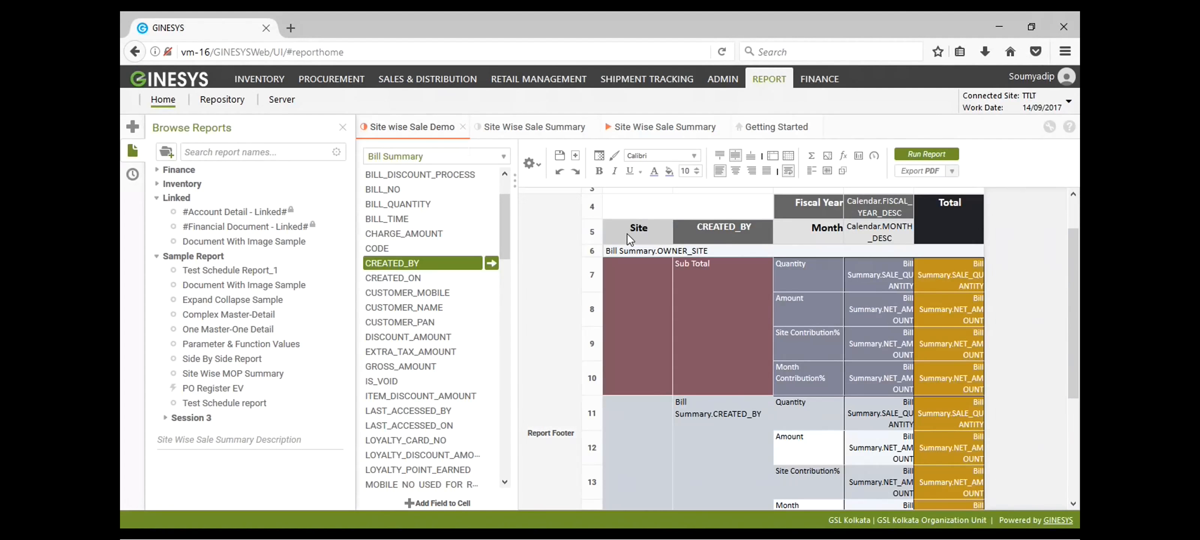
# Reopen the crosstab designer and set the OWNER_SITE row header's total placement to Bottom, keeping the general options
pyautogui.doubleClick(815, 303)
pyautogui.click(976, 343)
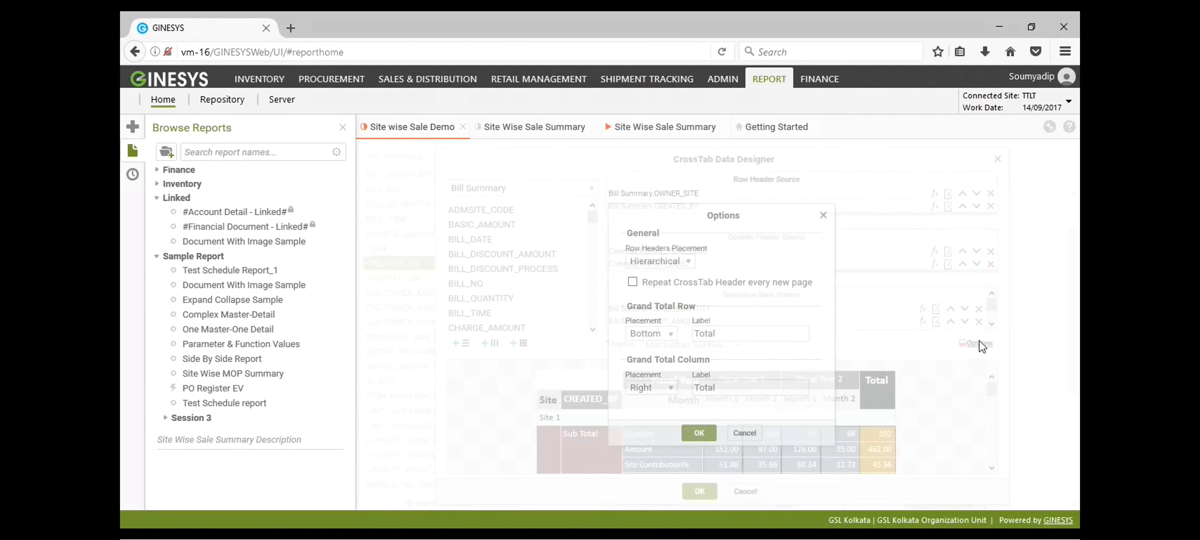
pyautogui.click(698, 433)
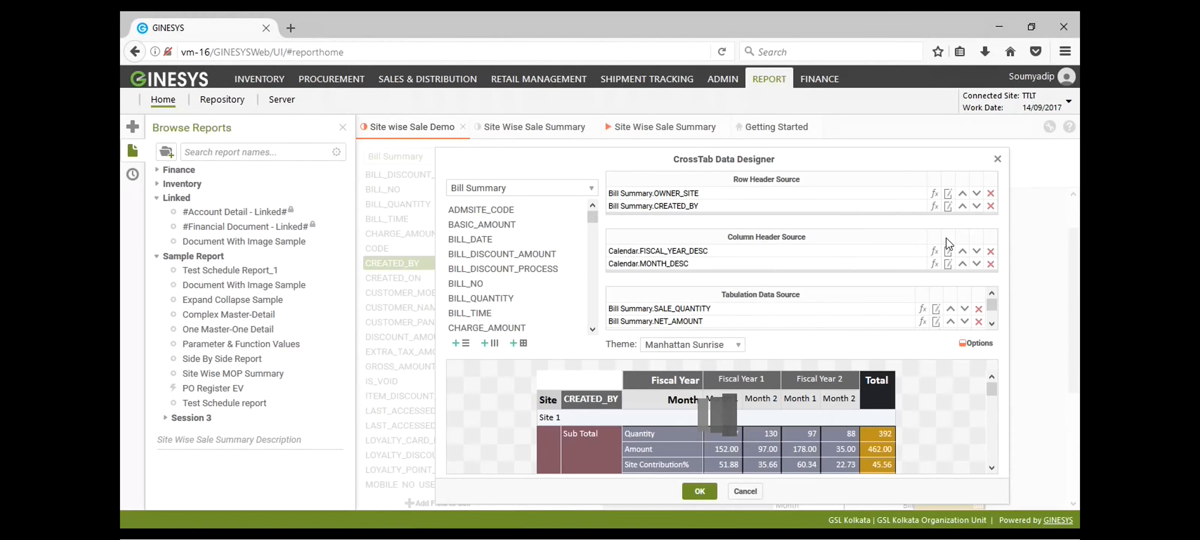
pyautogui.click(948, 194)
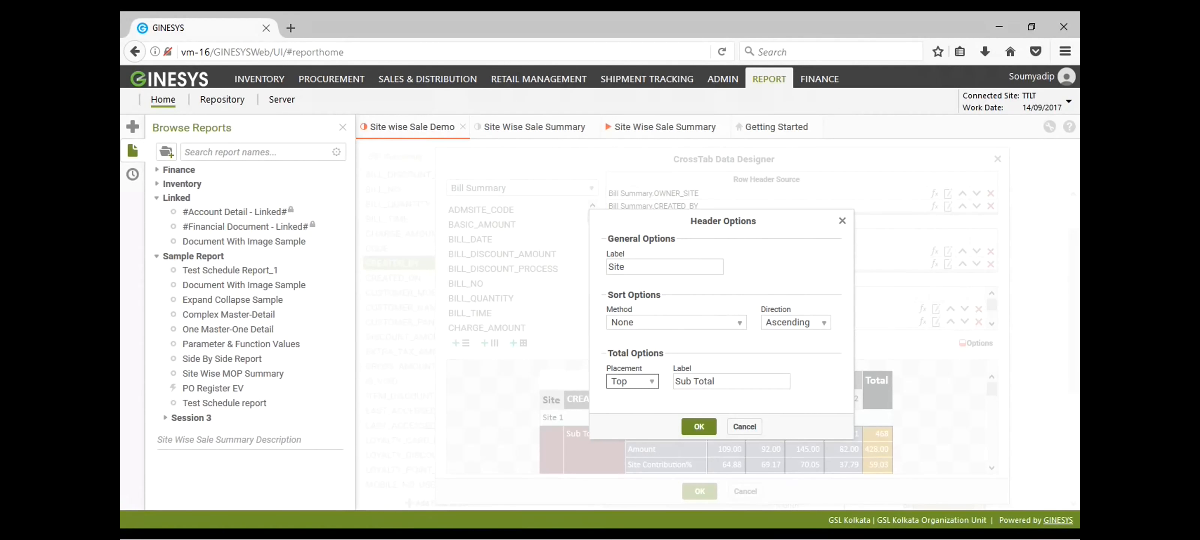
pyautogui.click(633, 405)
pyautogui.click(698, 427)
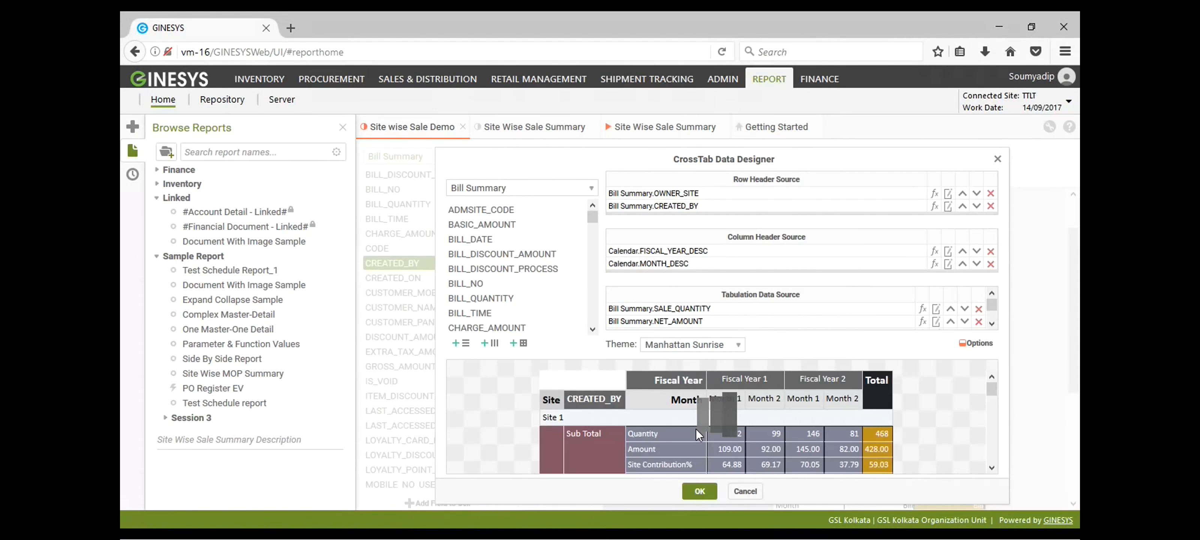
# Check the sub total placement in the preview, apply the crosstab changes and run the Site wise Sale Demo report
pyautogui.scroll(-5, 695, 430)
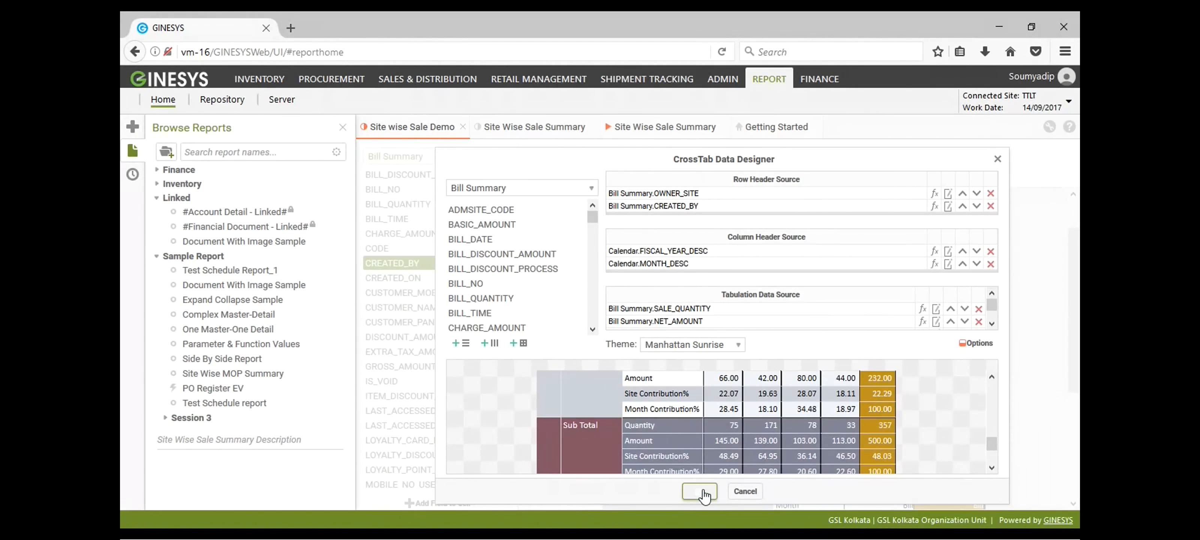
pyautogui.click(699, 491)
pyautogui.click(926, 154)
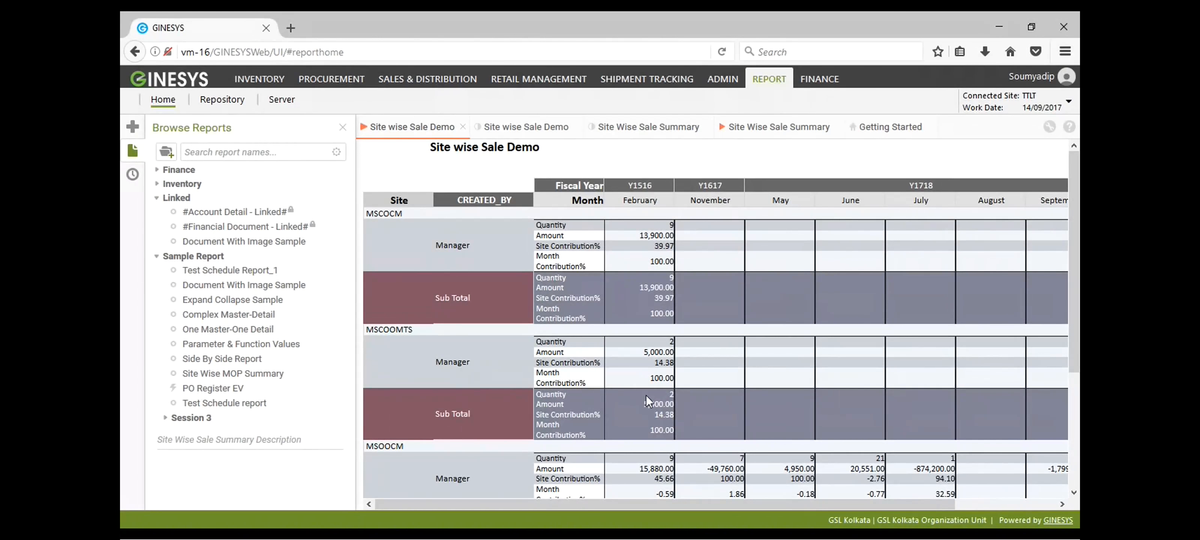
# Check the site sub totals in the report output and close all open Site wise Sale Demo and Site Wise Sale Summary reports
pyautogui.scroll(-5, 679, 358)
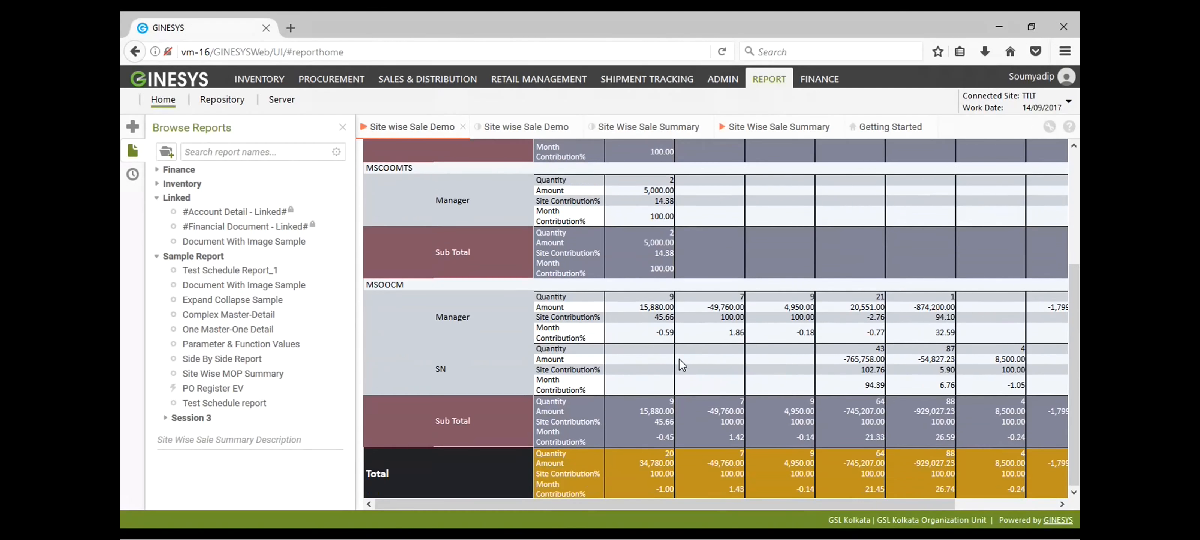
pyautogui.scroll(5, 678, 362)
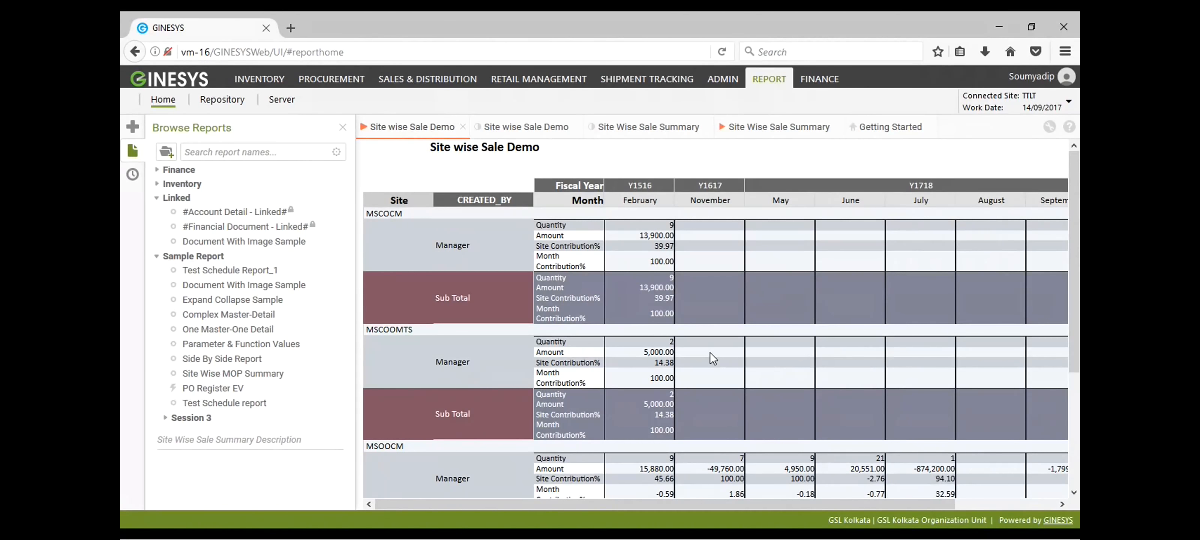
pyautogui.click(462, 127)
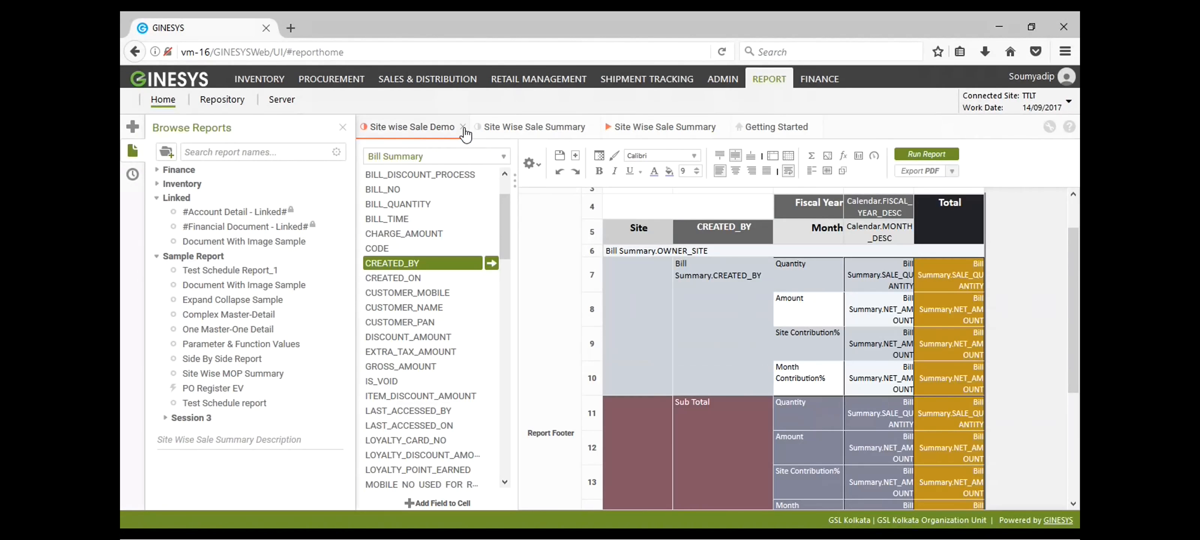
pyautogui.click(462, 127)
pyautogui.click(479, 128)
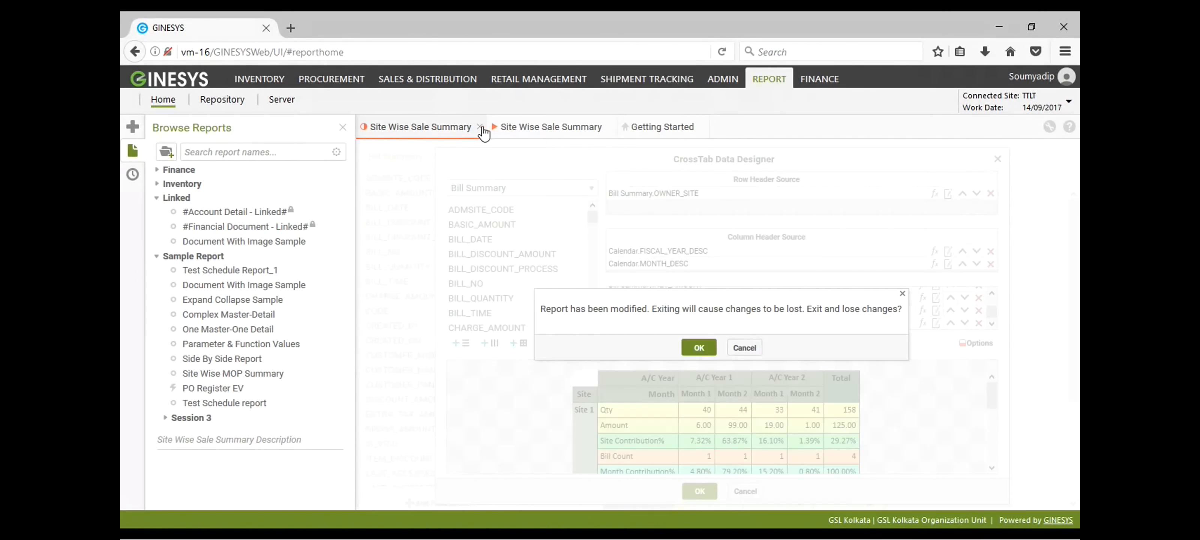
pyautogui.click(744, 348)
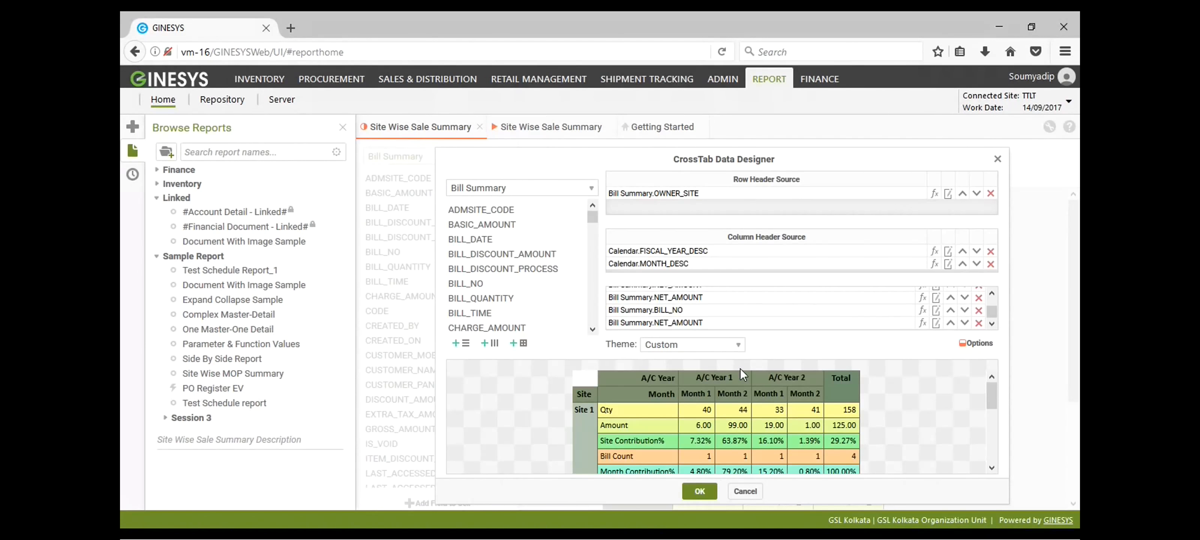
pyautogui.click(746, 491)
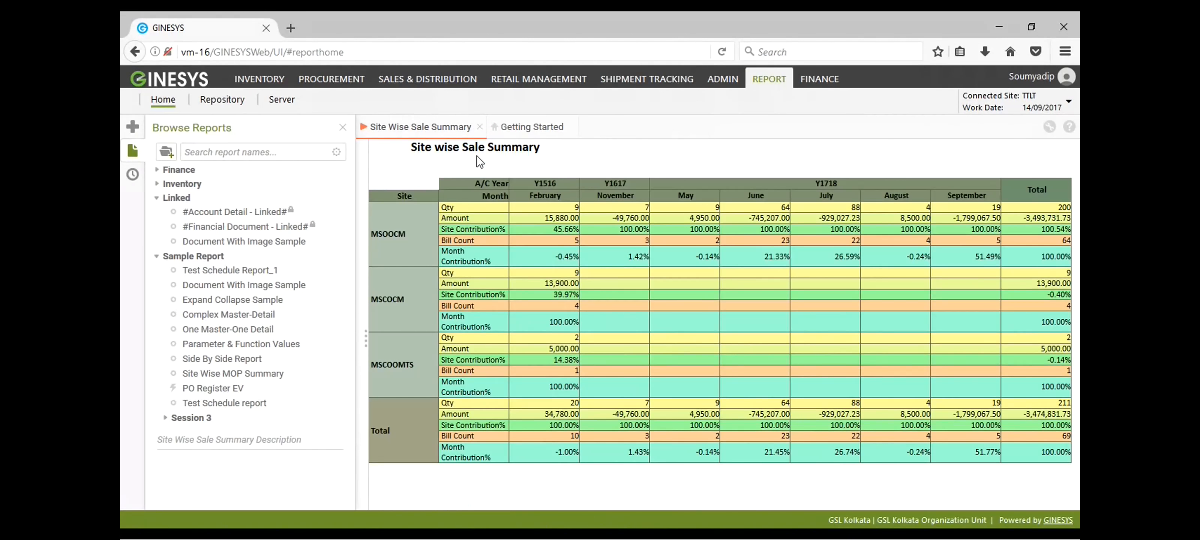
pyautogui.click(480, 127)
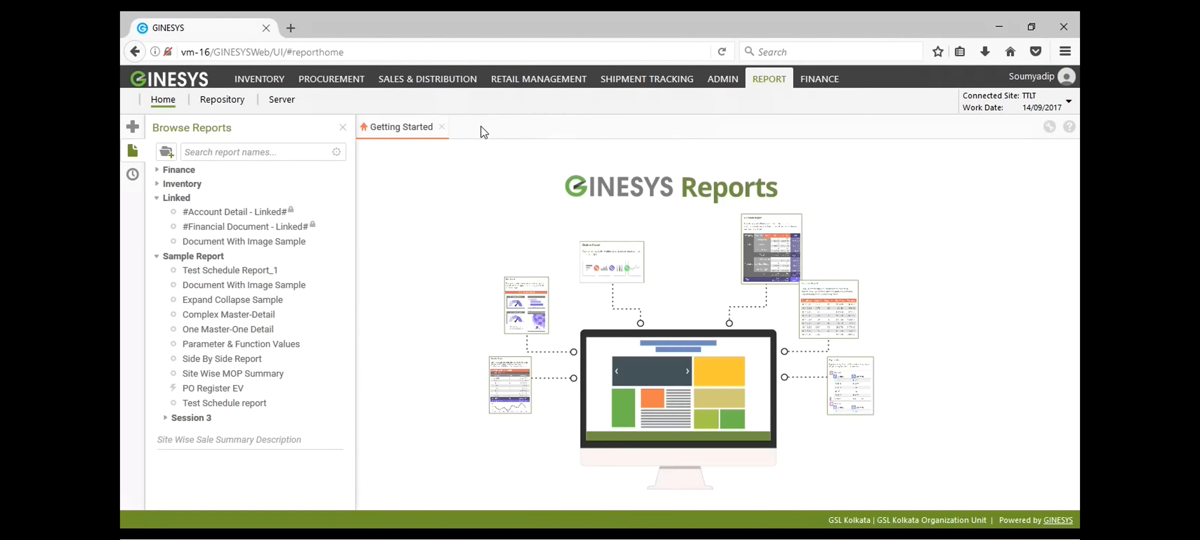
# Expand the Session 3 folder under Sample Report and select the linked Financial Statement report
pyautogui.click(252, 359)
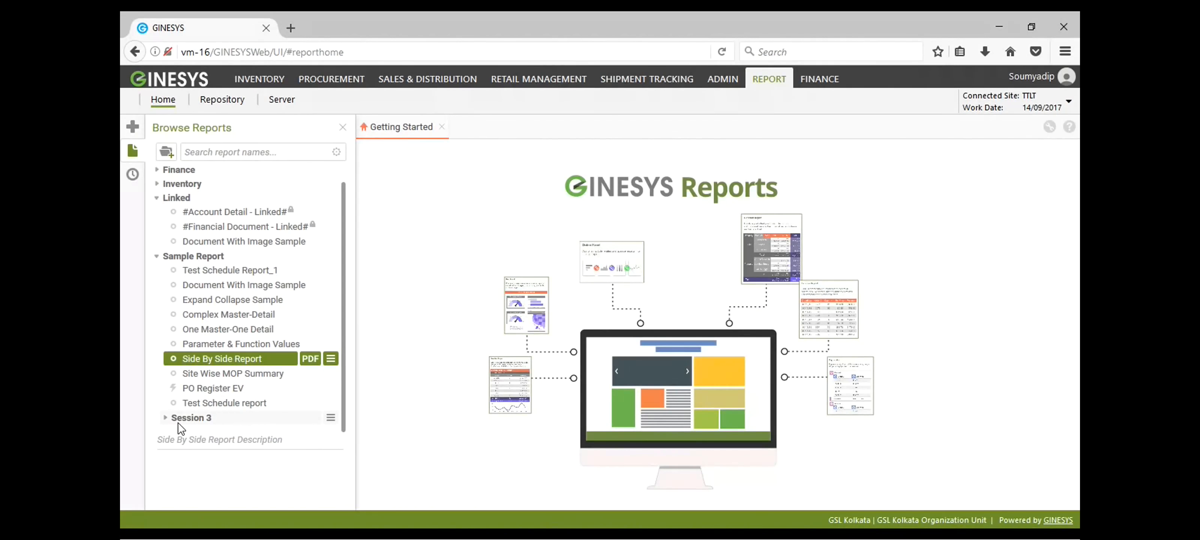
pyautogui.click(217, 418)
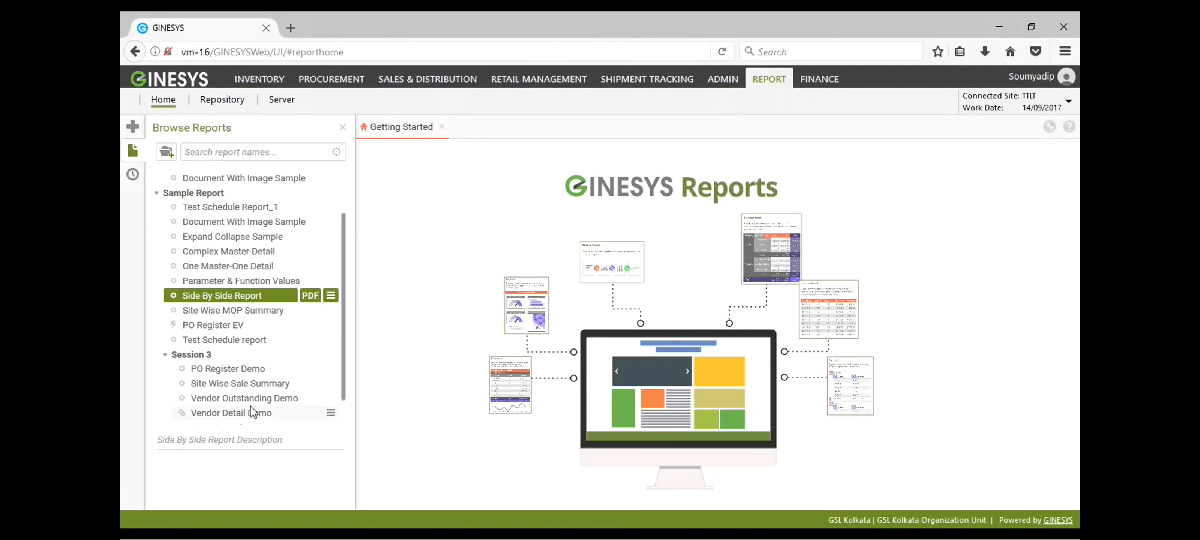
pyautogui.click(251, 398)
pyautogui.click(242, 410)
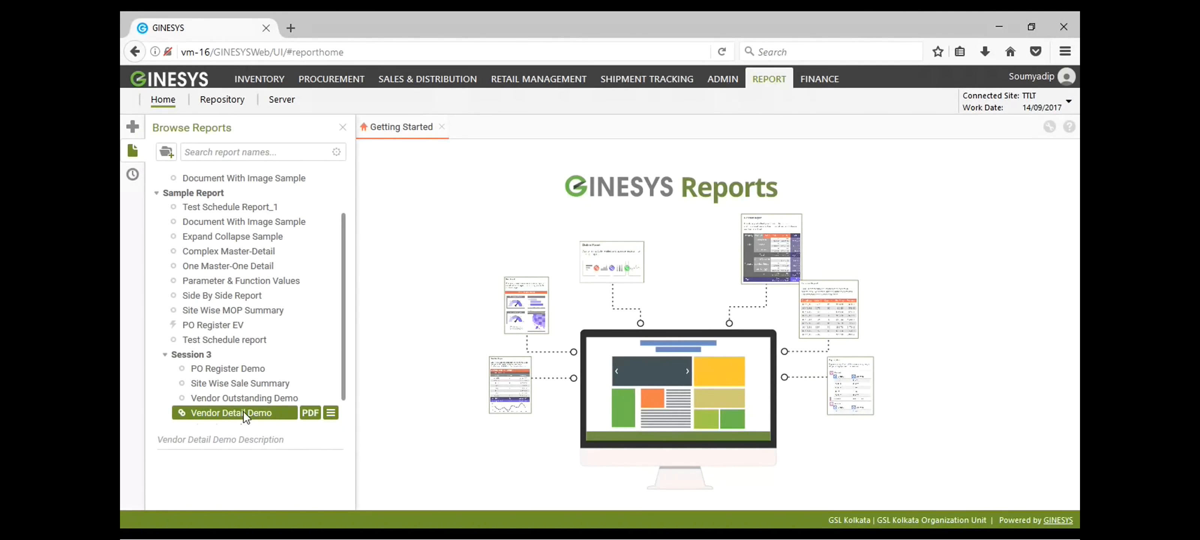
pyautogui.scroll(-1, 283, 400)
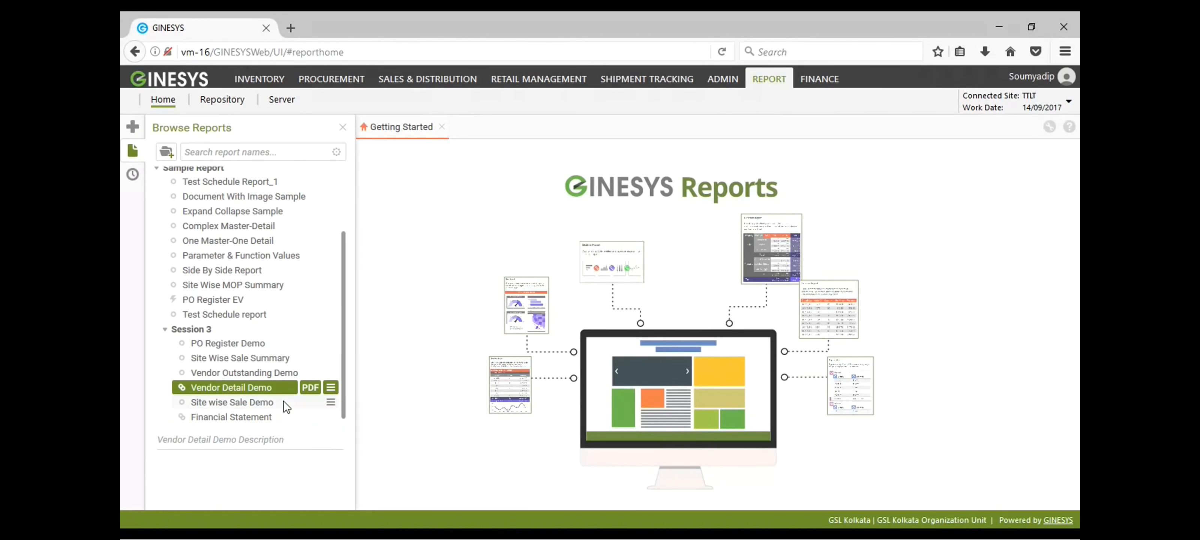
pyautogui.click(252, 416)
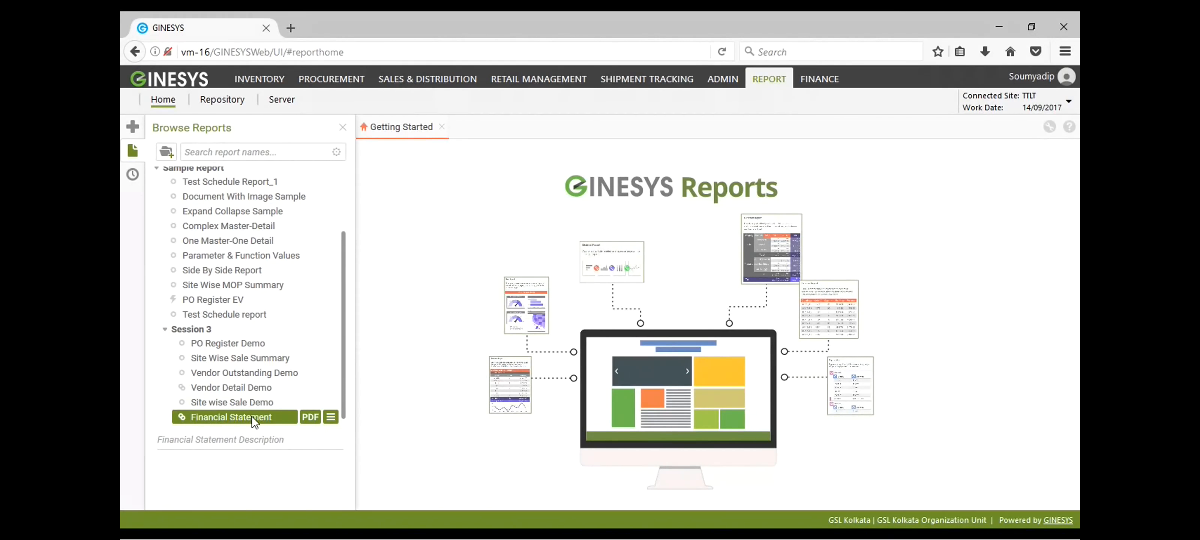
# Expand Finance and its Financial Statement folder and examine the #Balance Sheet#, #Profit&Loss# and #Trial Balance# reports
pyautogui.scroll(4, 255, 332)
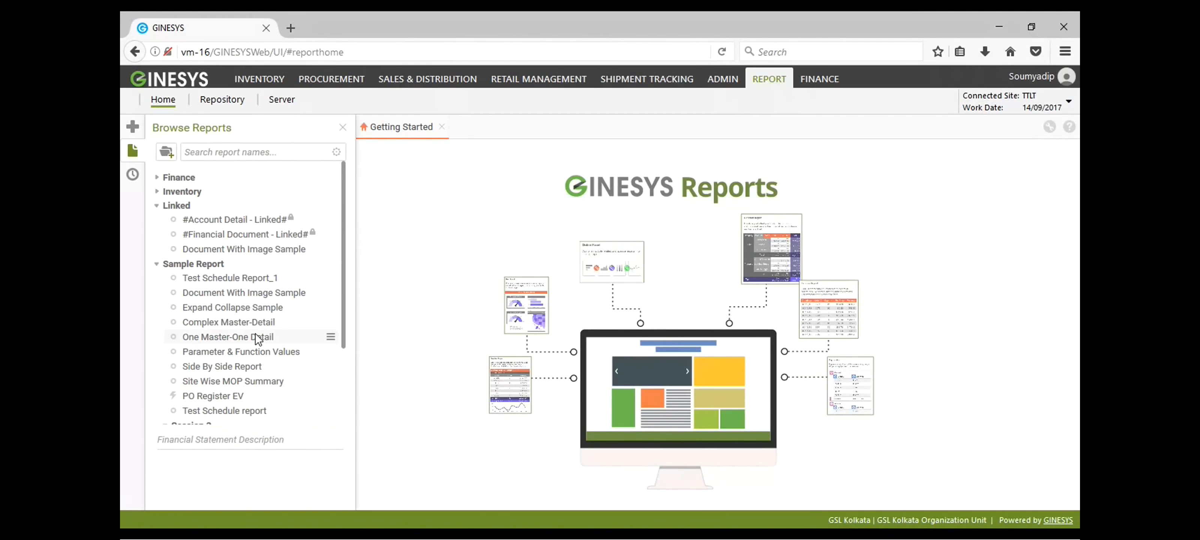
pyautogui.click(156, 177)
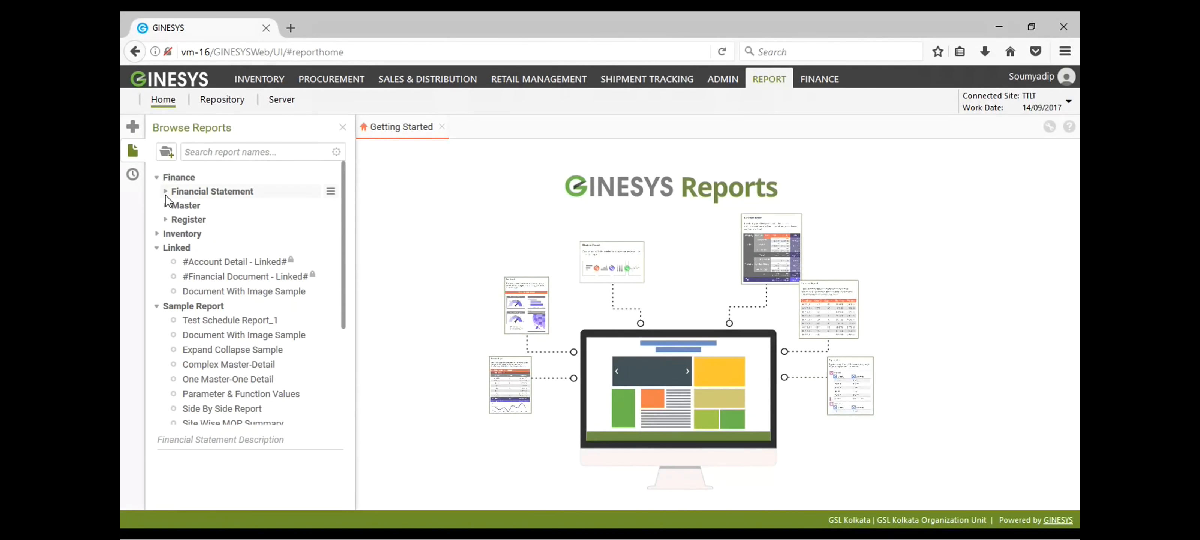
pyautogui.click(164, 192)
pyautogui.click(254, 222)
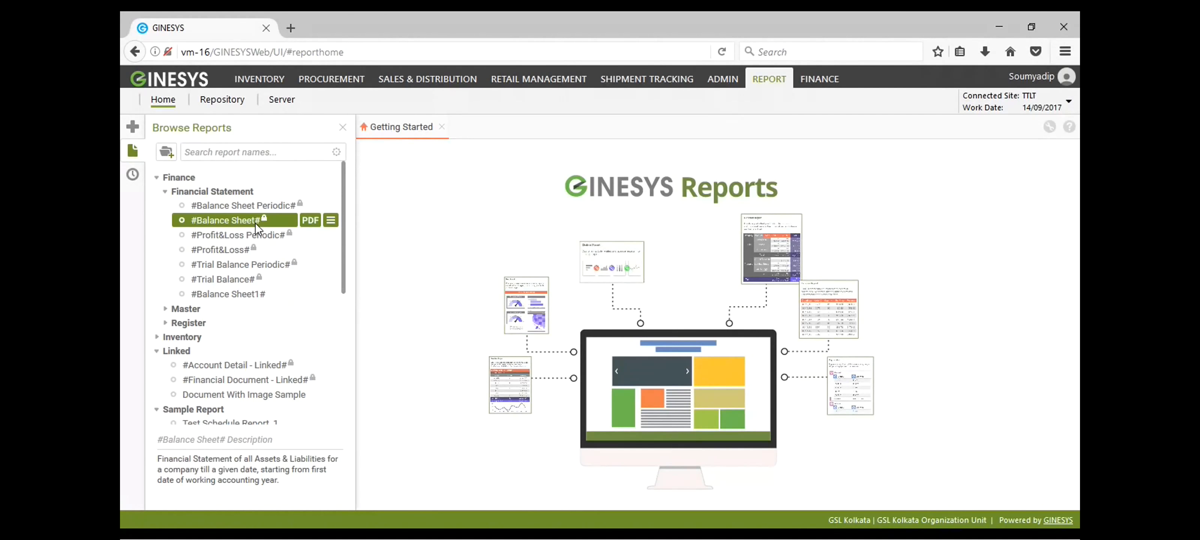
pyautogui.click(251, 253)
pyautogui.click(246, 280)
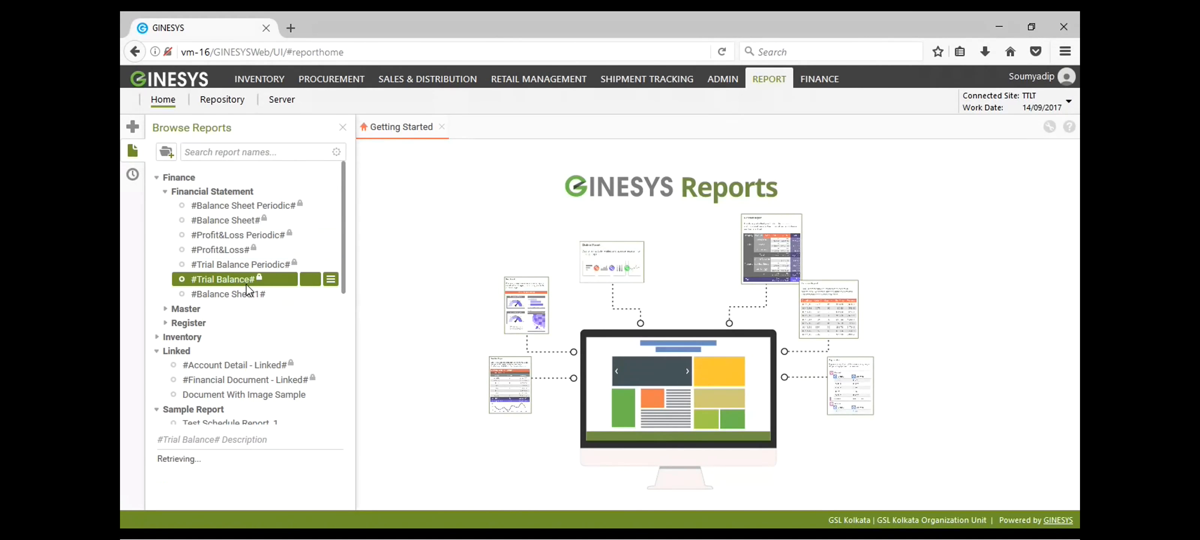
pyautogui.click(238, 249)
pyautogui.click(238, 223)
pyautogui.click(237, 250)
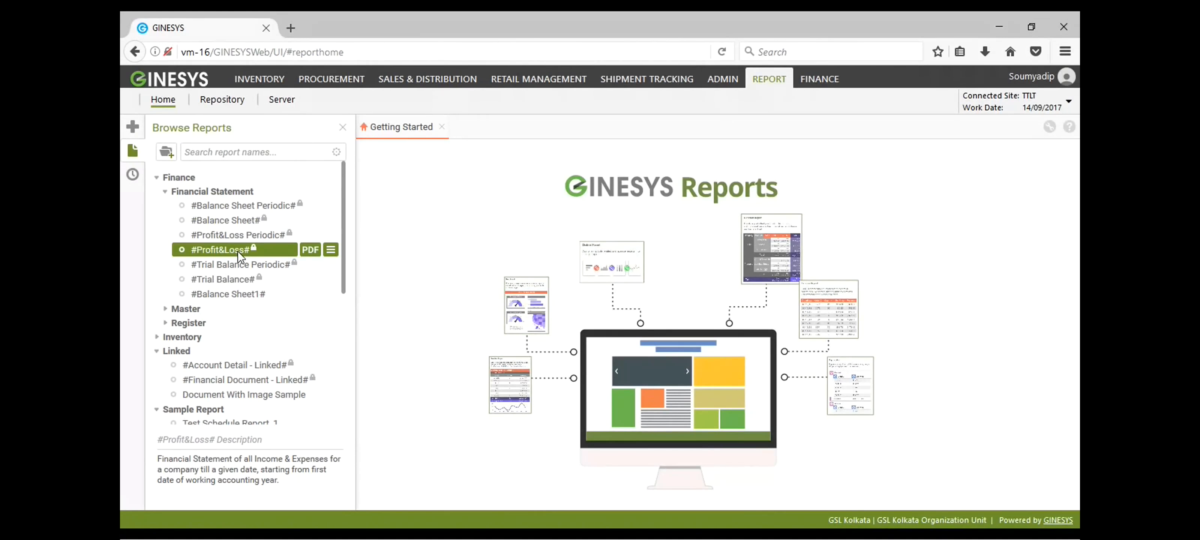
pyautogui.click(239, 278)
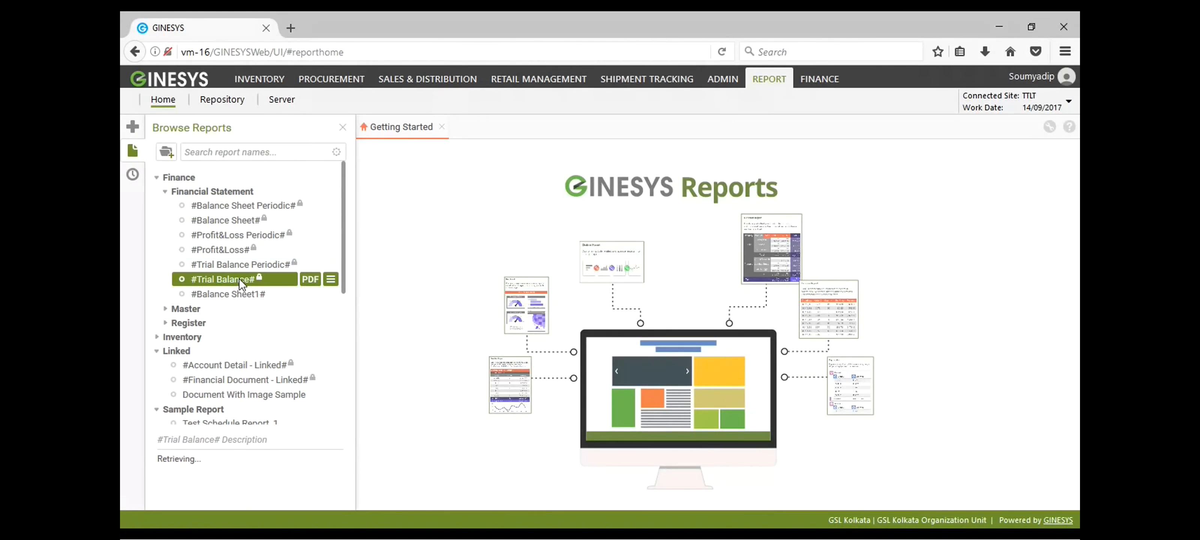
pyautogui.click(239, 249)
pyautogui.click(238, 221)
pyautogui.click(240, 248)
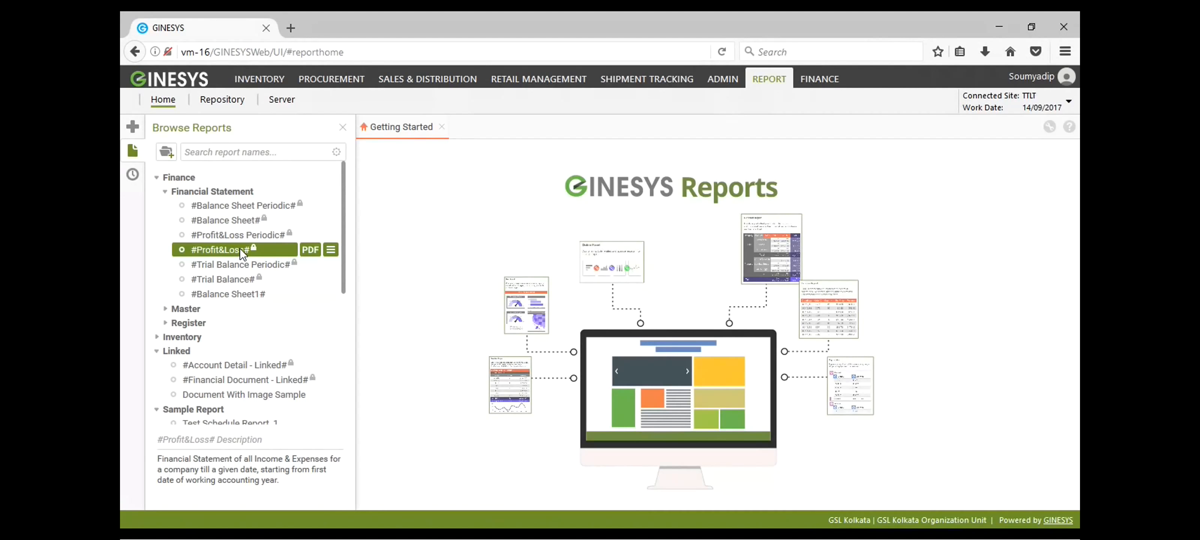
# Select the Financial Statement report in the Session 3 folder again and look through its export format and email options
pyautogui.scroll(-4, 238, 269)
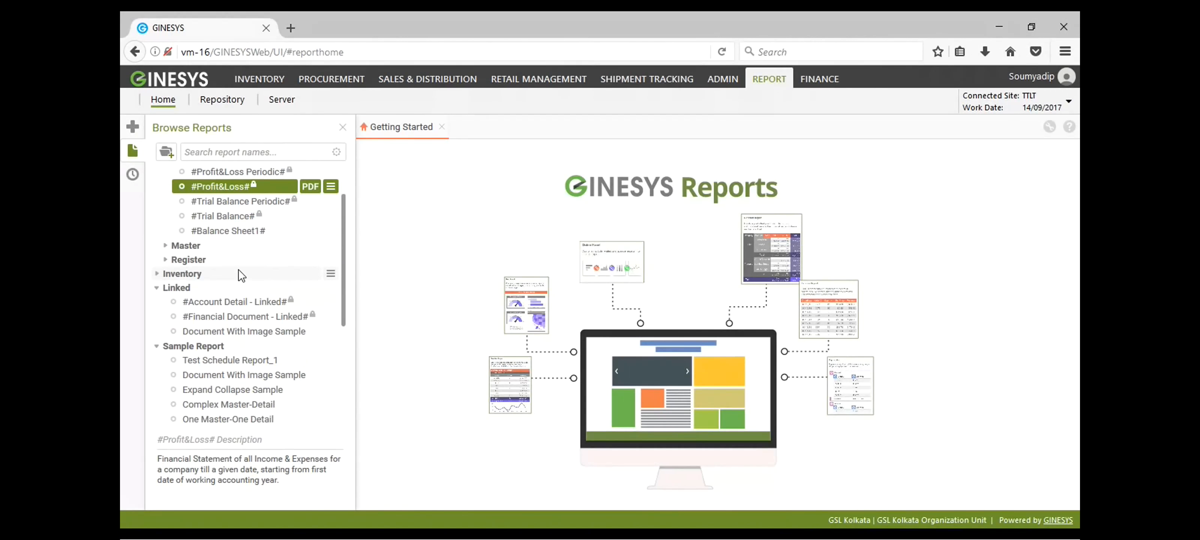
pyautogui.scroll(-1, 248, 322)
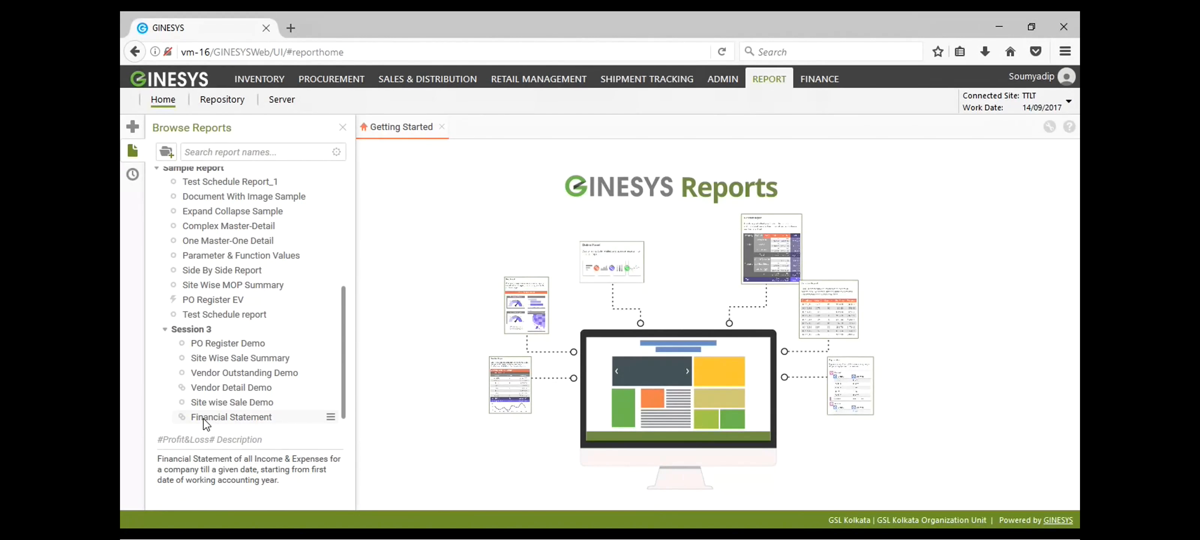
pyautogui.click(224, 417)
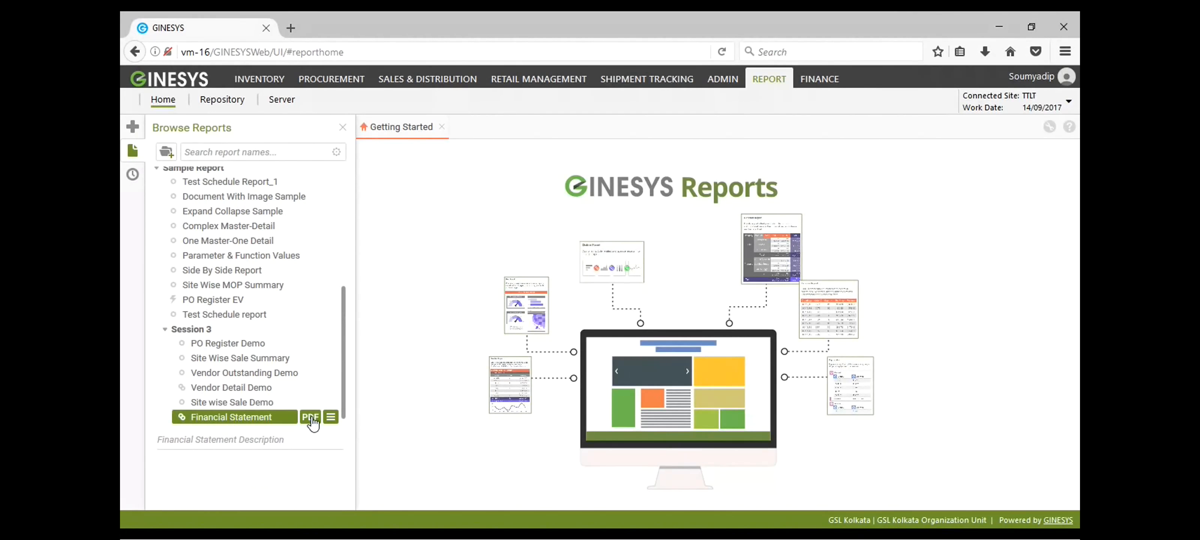
pyautogui.click(331, 417)
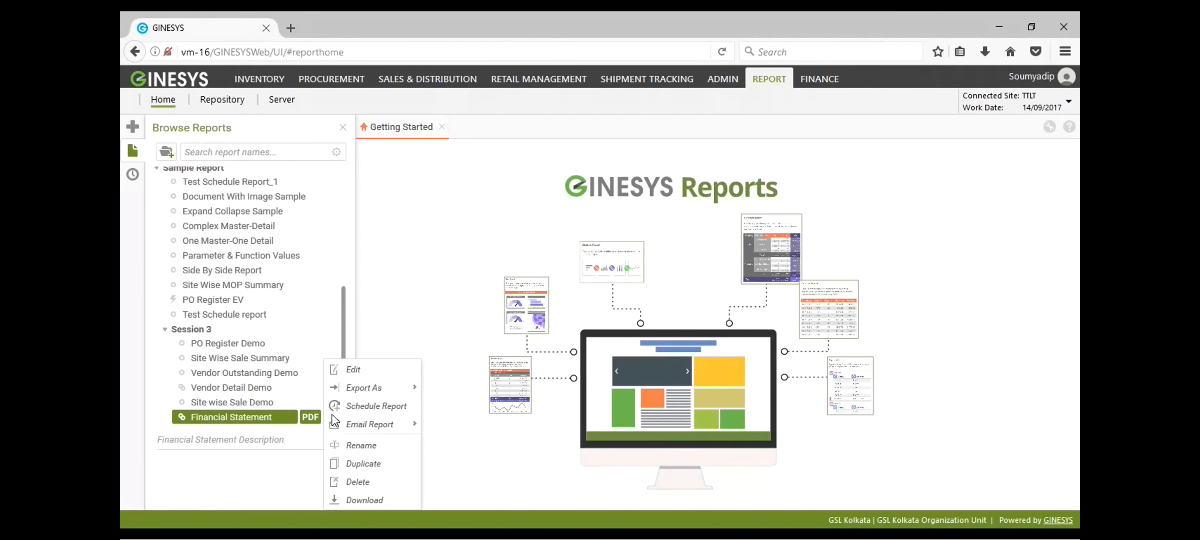
pyautogui.moveTo(357, 388)
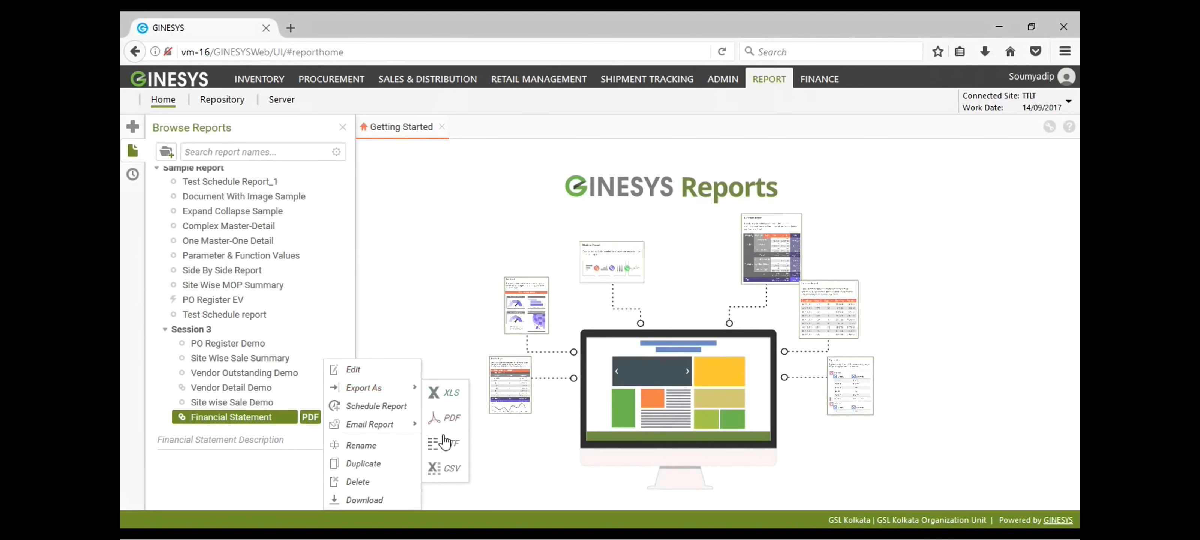
pyautogui.click(443, 395)
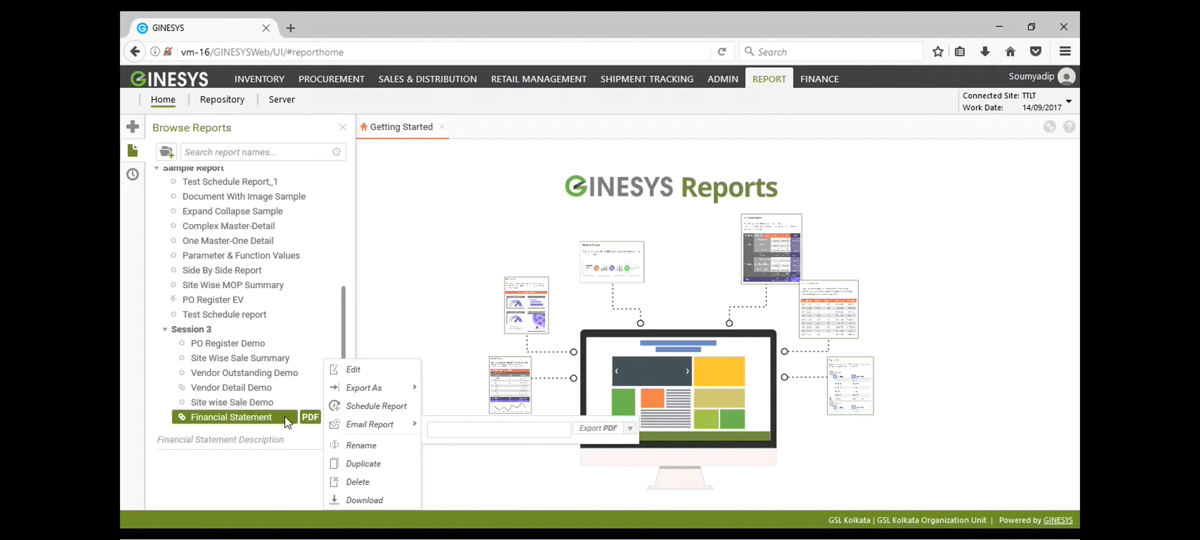
# Run Financial Statement as PDF with AmountDisplayFormat Actual, IncludeUnpostedRecords Yes and IncludeZeroBalanceRecords No, and choose an OpeningOnly value
pyautogui.click(311, 417)
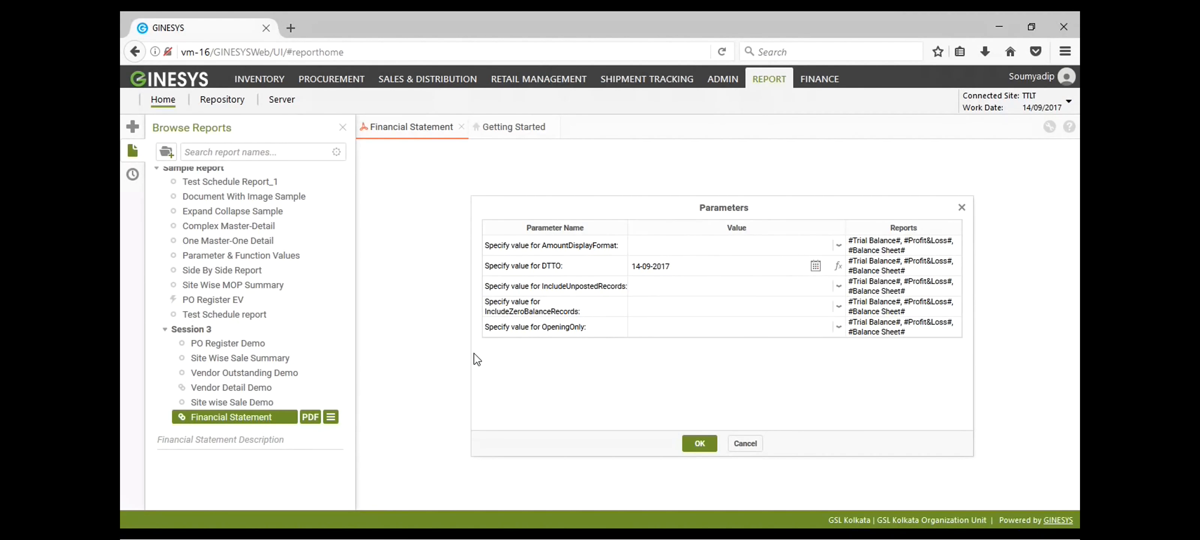
pyautogui.click(839, 247)
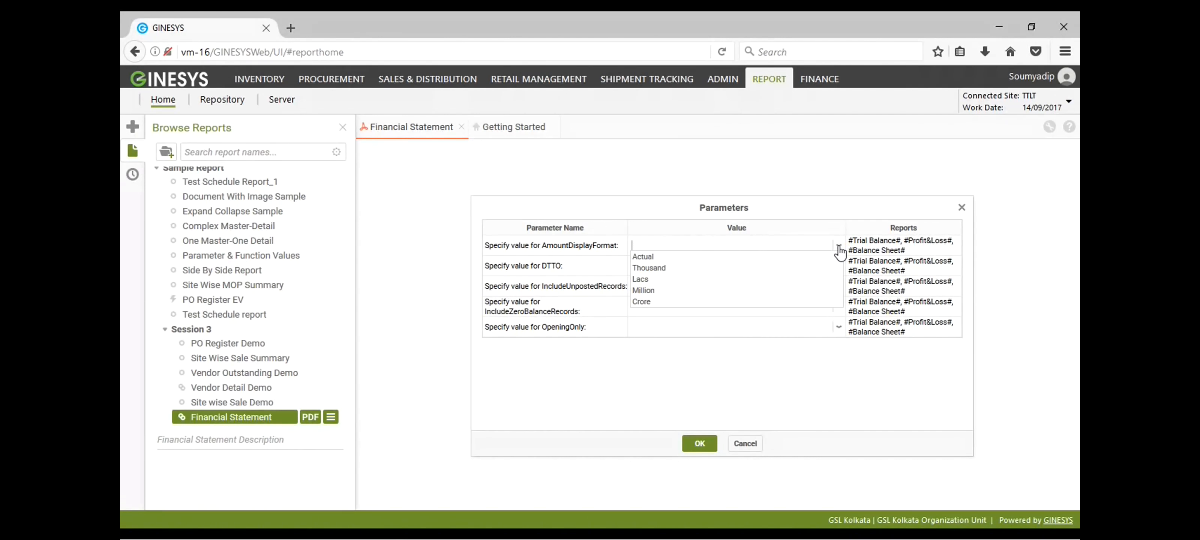
pyautogui.click(667, 256)
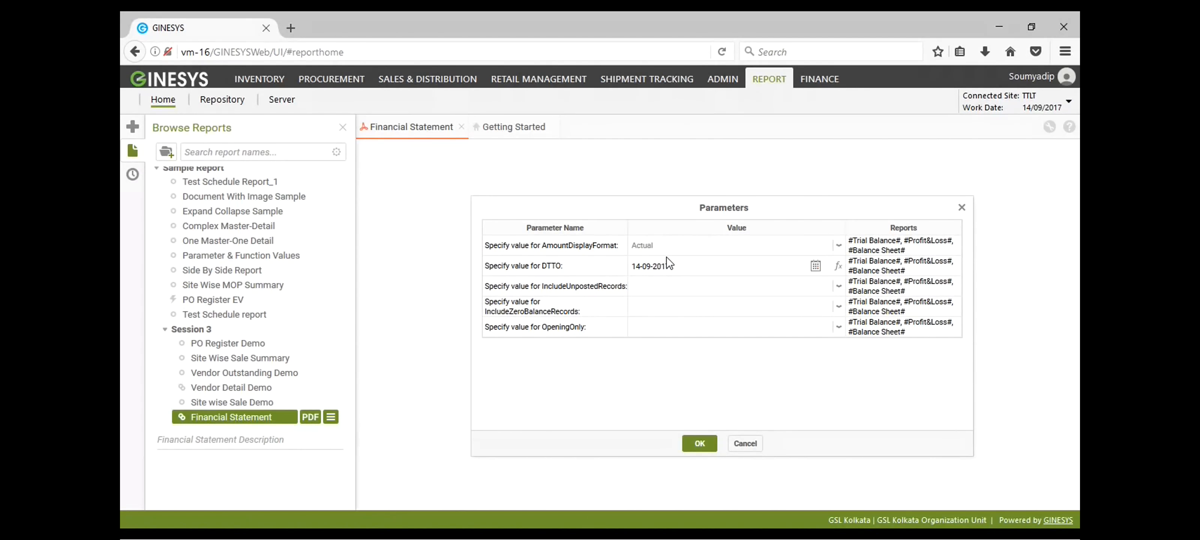
pyautogui.click(838, 290)
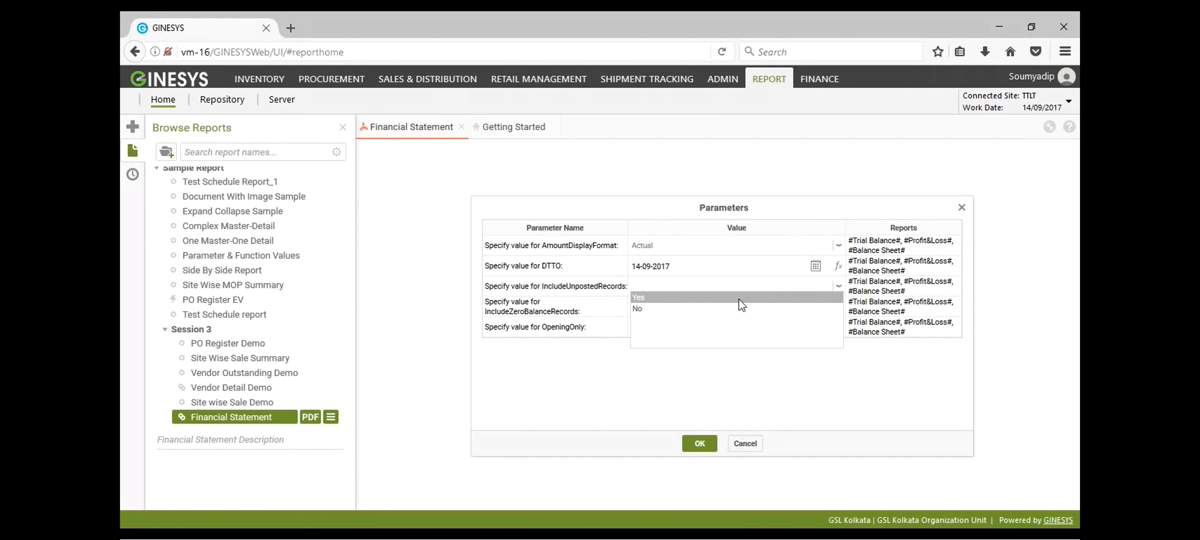
pyautogui.click(738, 297)
pyautogui.click(838, 307)
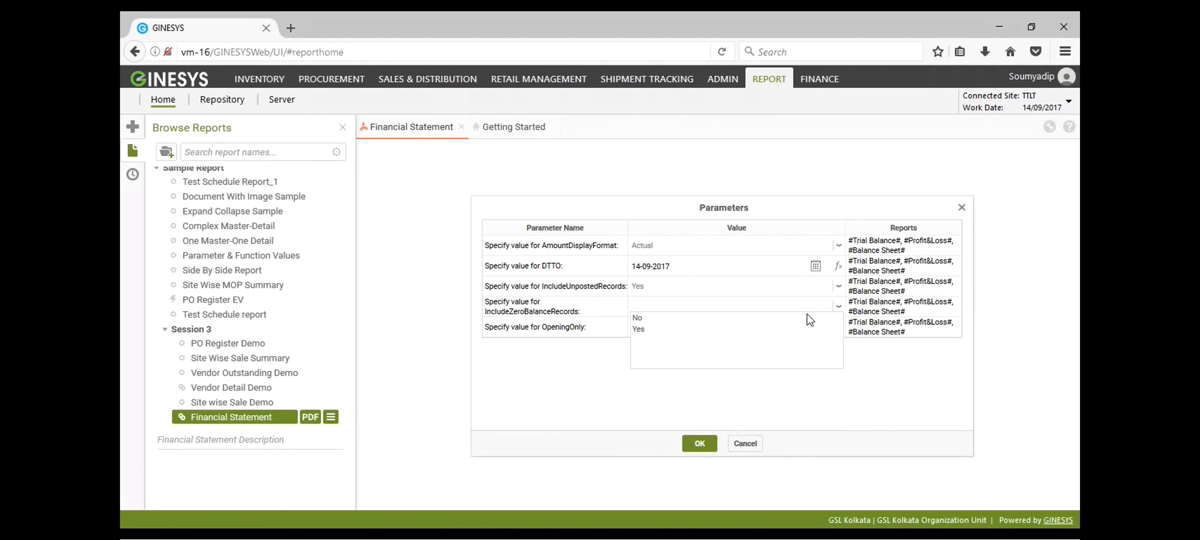
pyautogui.click(787, 321)
pyautogui.click(829, 330)
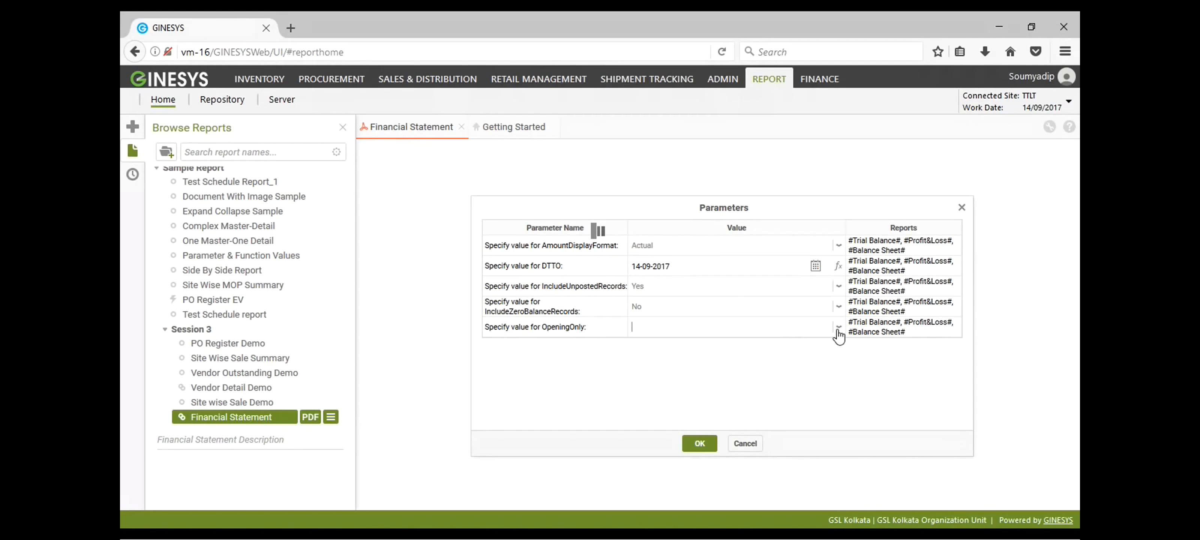
pyautogui.click(819, 338)
pyautogui.click(699, 443)
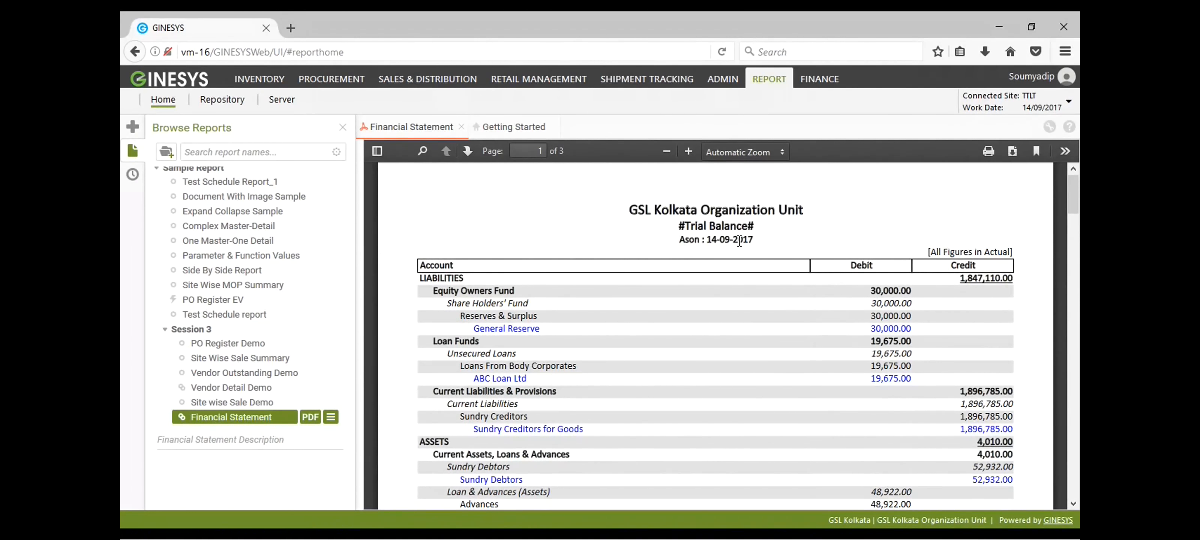
# Examine the Trial Balance, Profit&Loss and Balance Sheet pages of the combined PDF and return to its first page
pyautogui.scroll(-7, 738, 362)
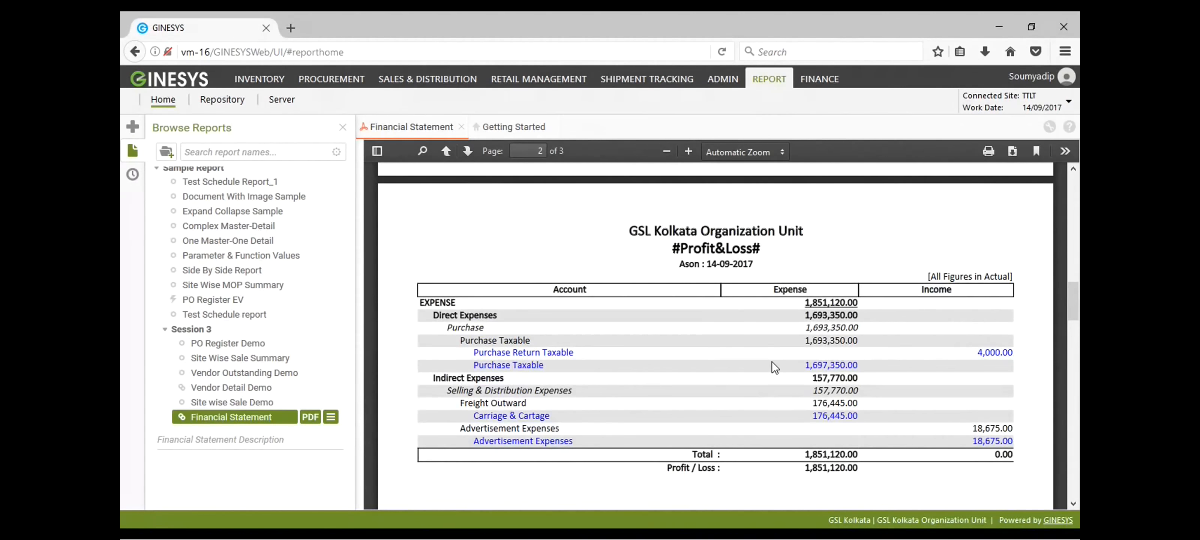
pyautogui.scroll(-10, 770, 363)
pyautogui.scroll(-8, 768, 365)
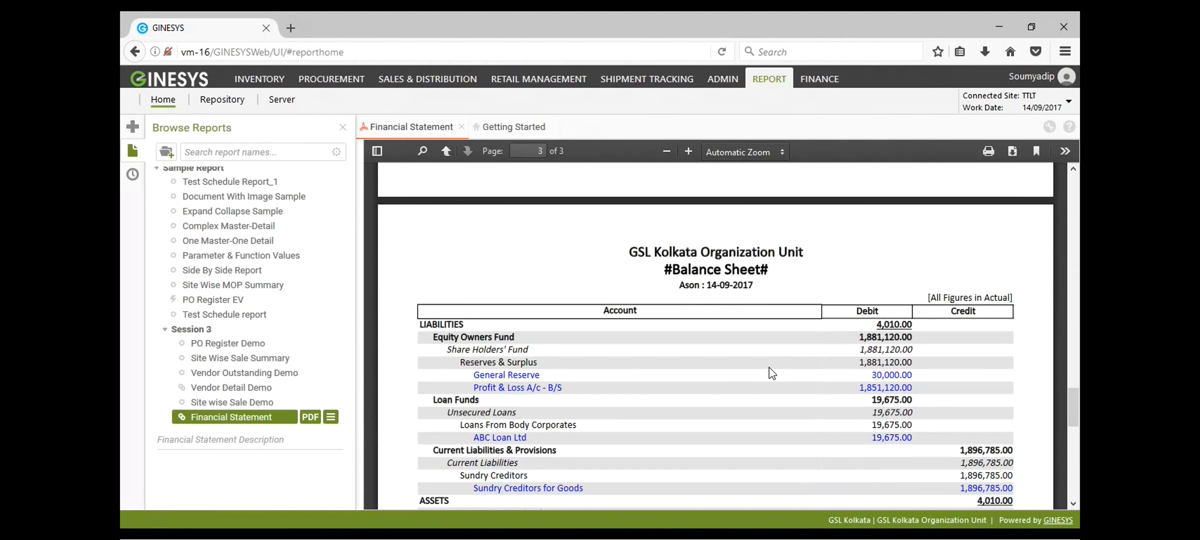
pyautogui.scroll(-3, 768, 367)
pyautogui.scroll(15, 771, 366)
pyautogui.scroll(12, 773, 368)
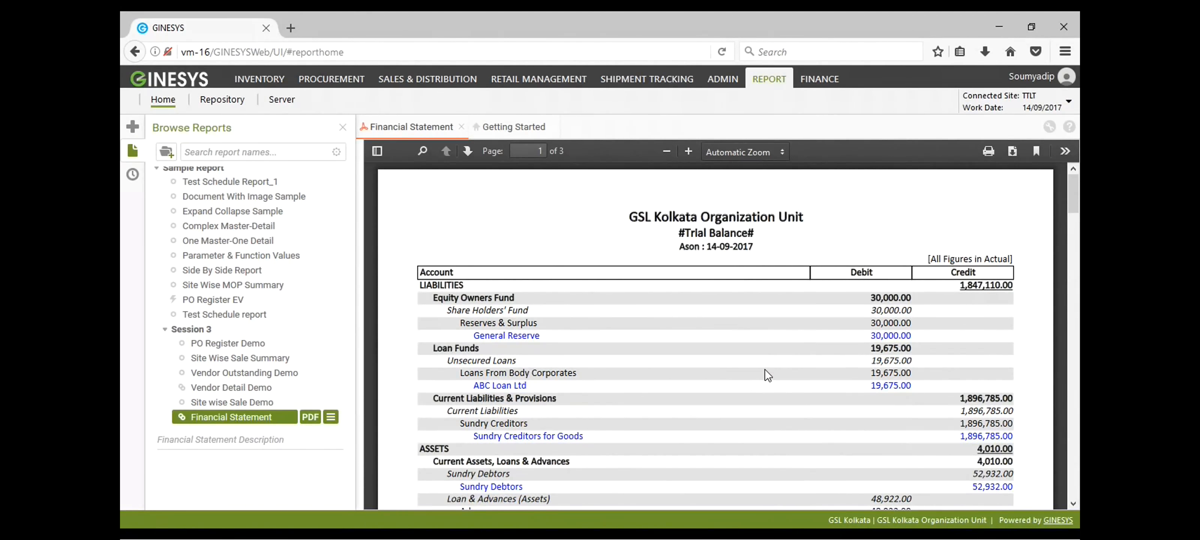
# Close the combined PDF, open the Financial Statement report for editing, and review its name, folder and included reports
pyautogui.click(462, 127)
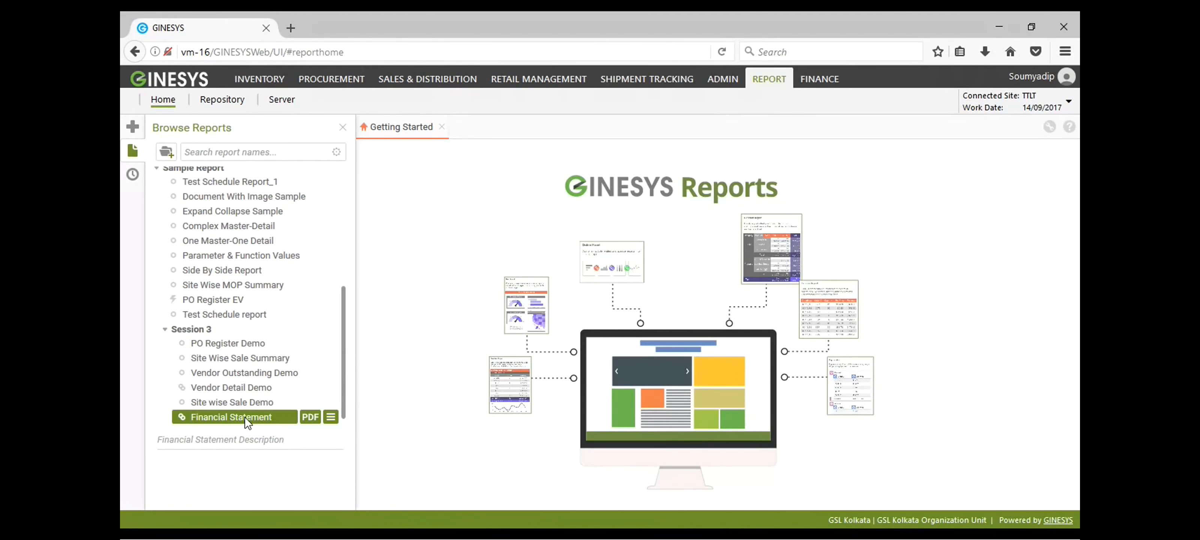
pyautogui.doubleClick(257, 416)
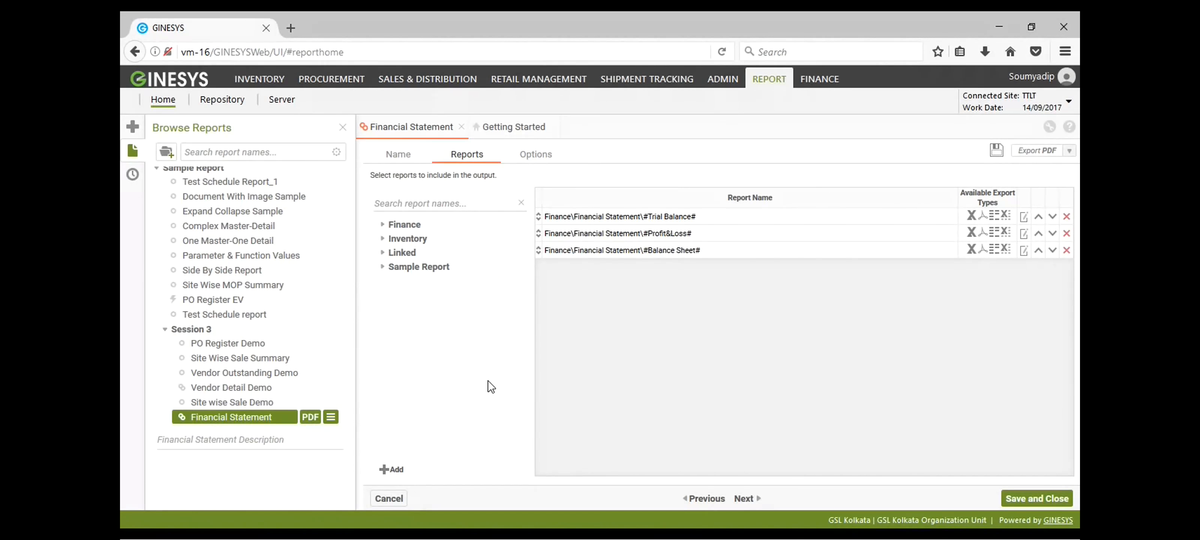
pyautogui.click(398, 156)
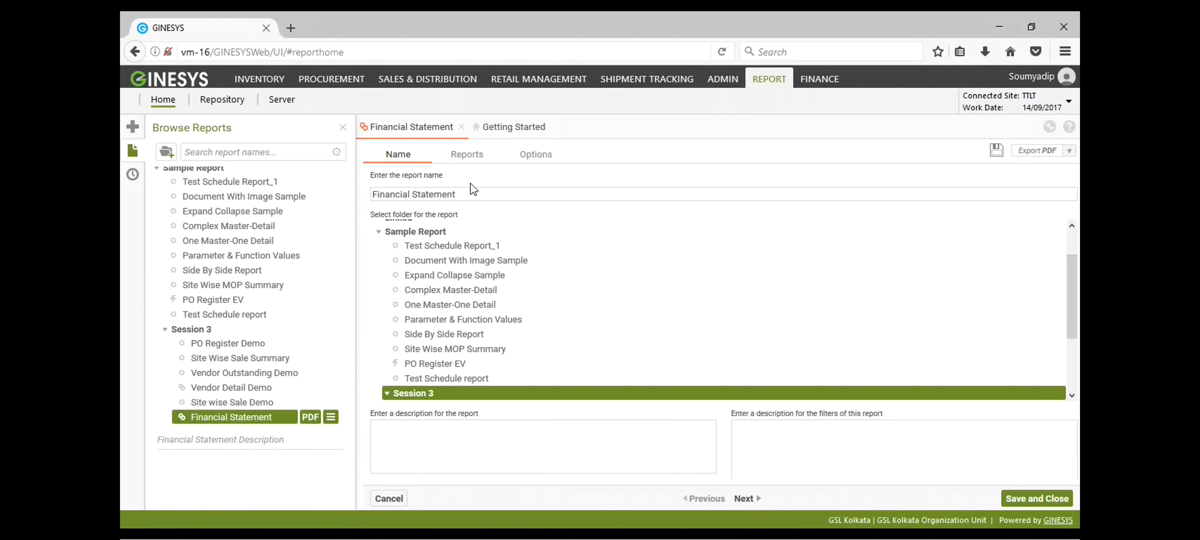
pyautogui.click(467, 155)
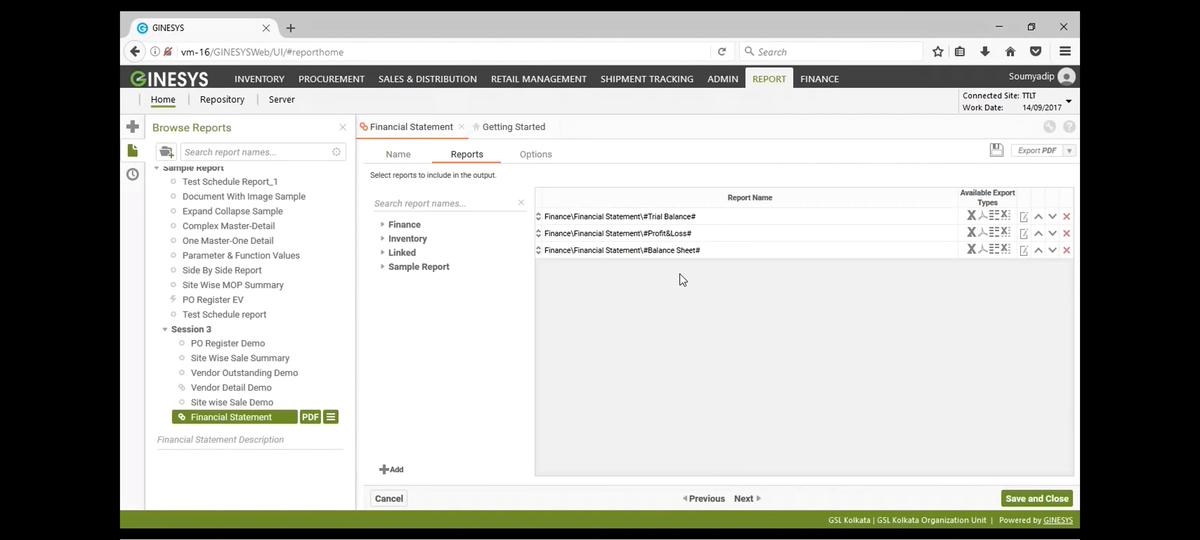
# Locate #Balance Sheet#, #Profit&Loss# and #Trial Balance# in the Finance folder and look at the included #Trial Balance# report's edit settings
pyautogui.click(383, 225)
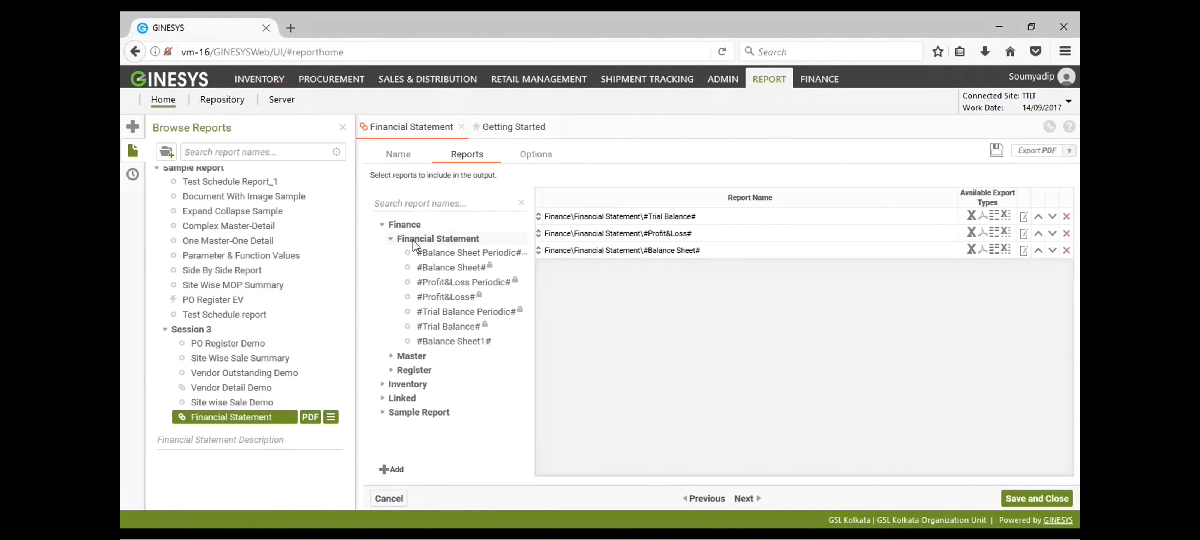
pyautogui.click(463, 266)
pyautogui.click(465, 297)
pyautogui.click(460, 325)
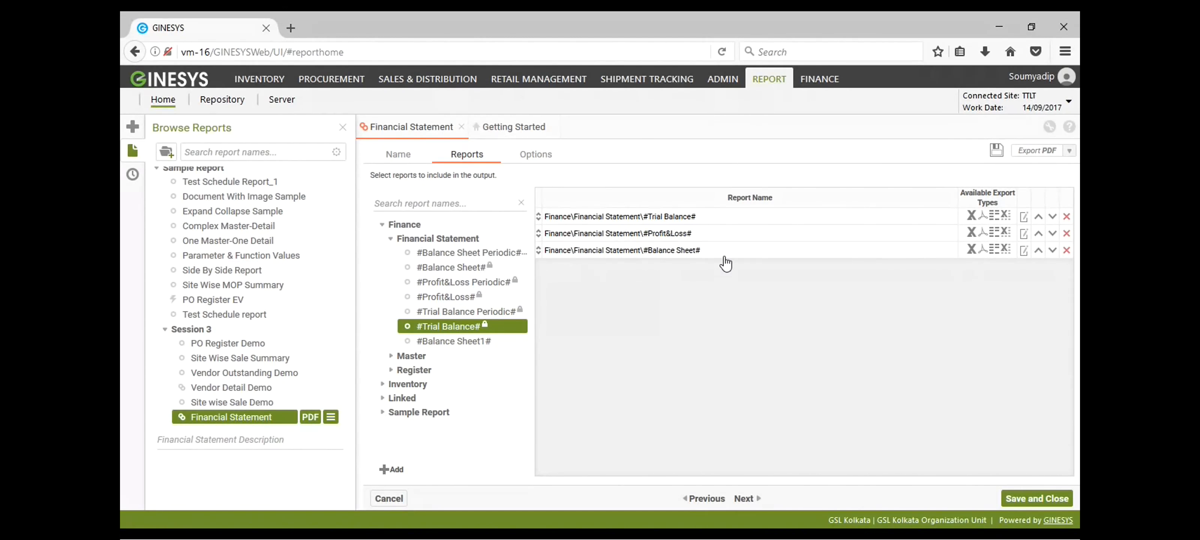
pyautogui.click(1025, 218)
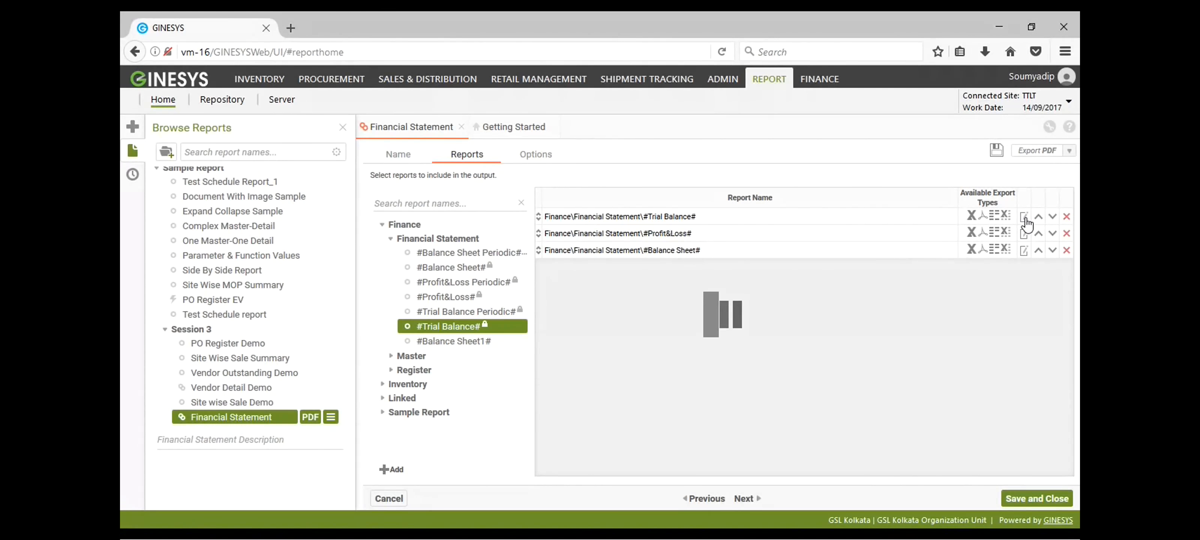
pyautogui.click(747, 421)
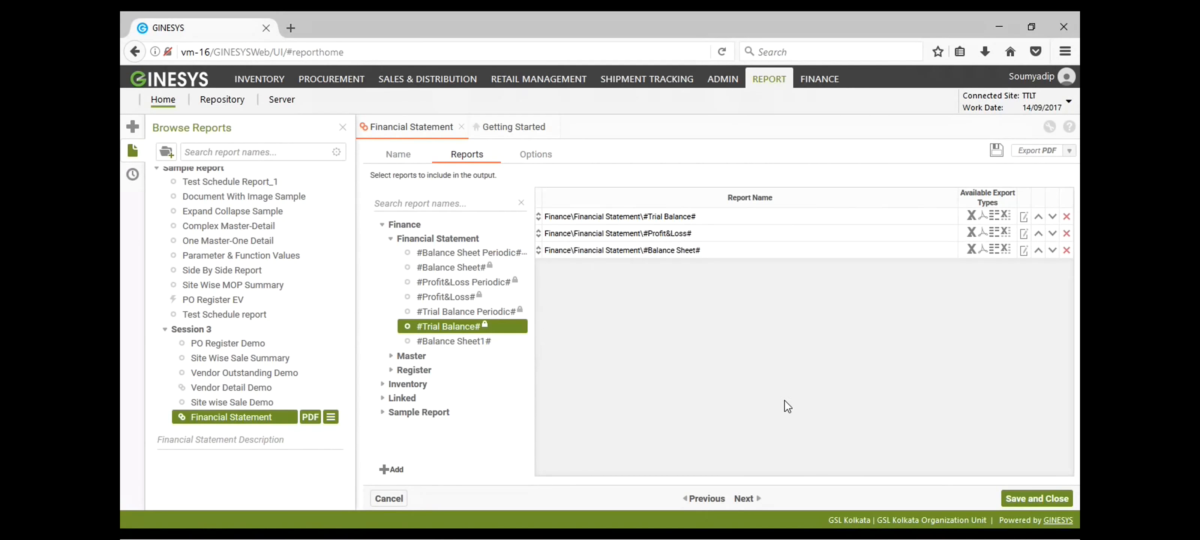
# Toggle RTF and CSV in the linked report's allowed export types, and save and close Financial Statement
pyautogui.click(520, 158)
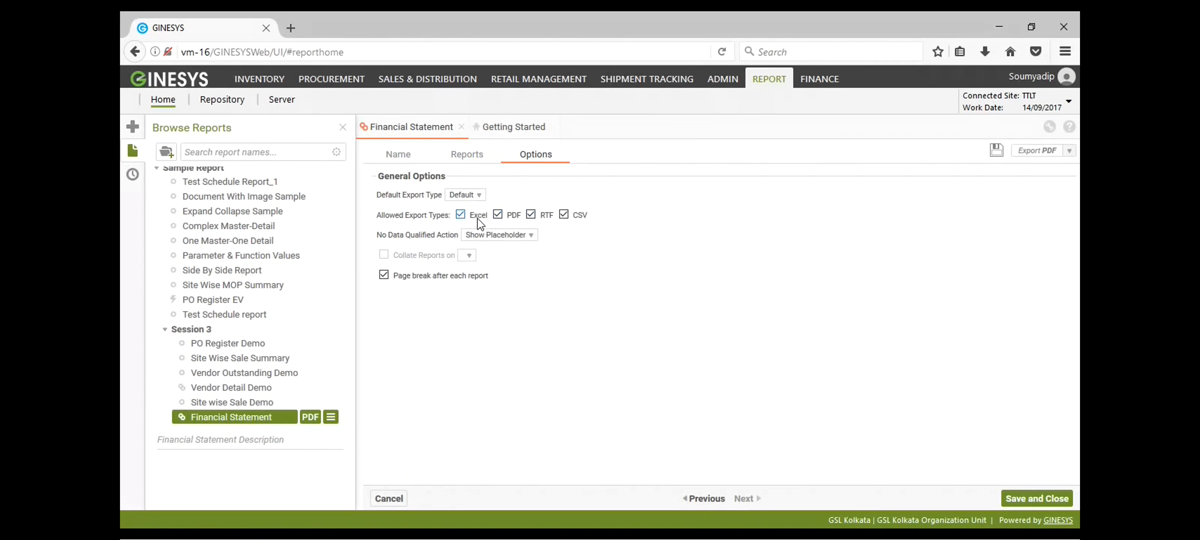
pyautogui.click(531, 215)
pyautogui.click(565, 216)
pyautogui.click(466, 155)
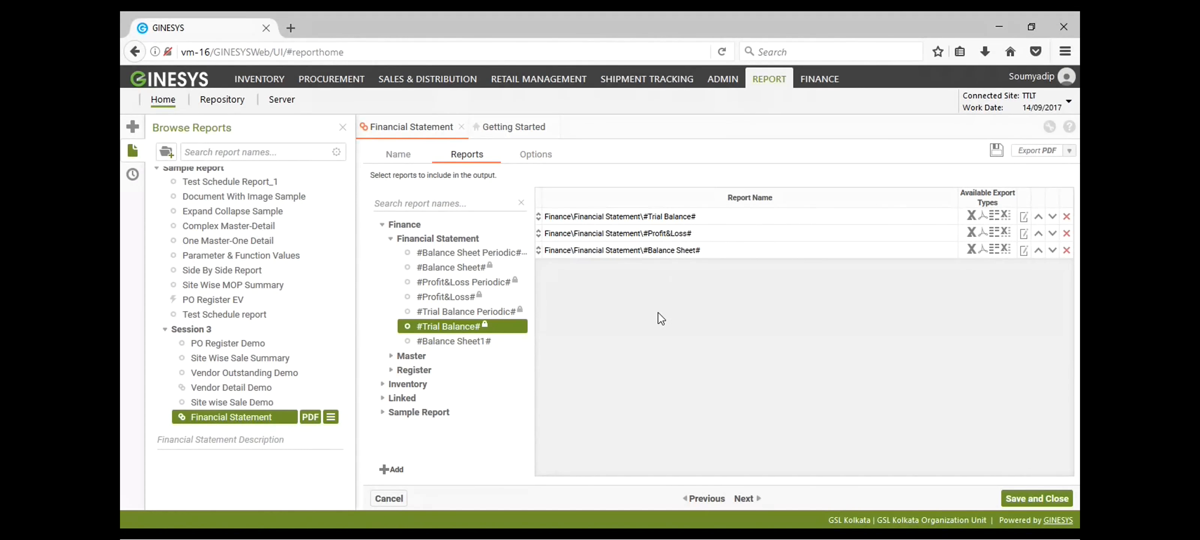
pyautogui.click(1054, 500)
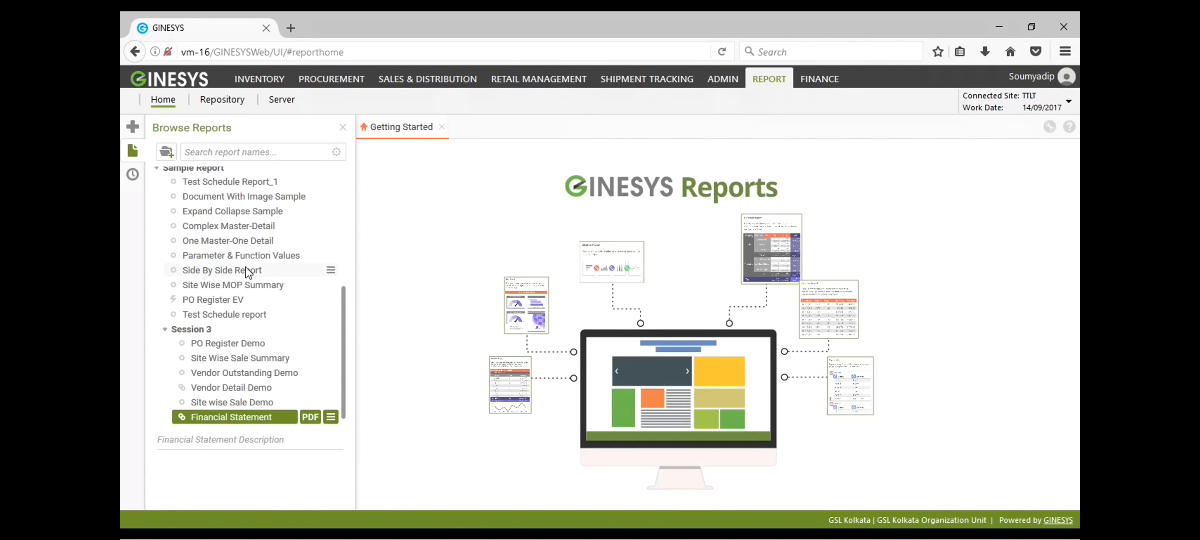
# Look over the individual Financial Statement reports in the Finance folder, select #Balance Sheet#, and return to the Session 3 folder
pyautogui.scroll(8, 252, 268)
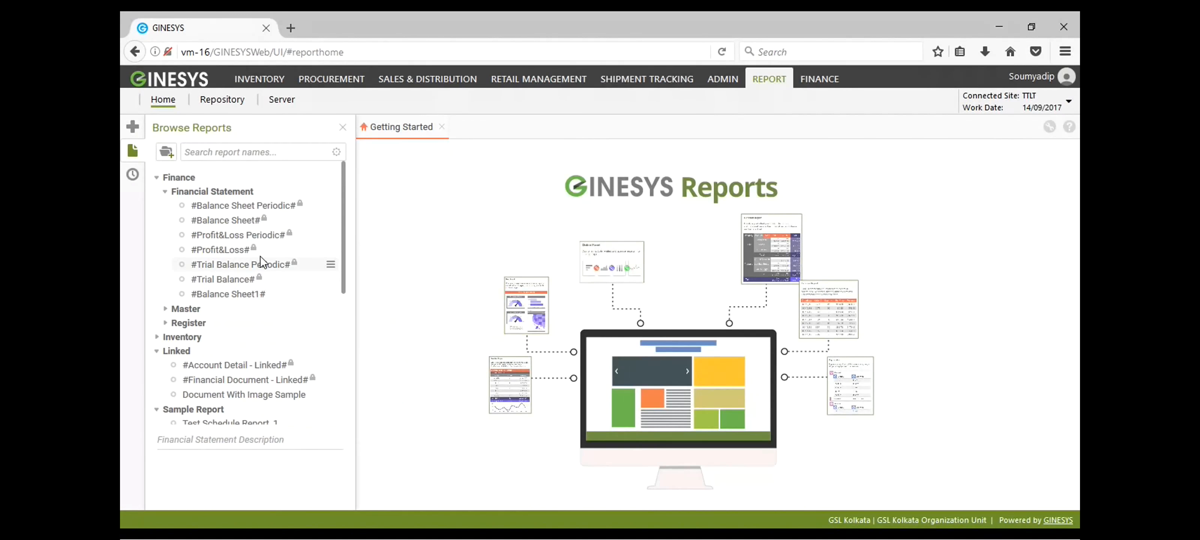
pyautogui.click(236, 220)
pyautogui.scroll(-1, 288, 347)
pyautogui.scroll(1, 288, 346)
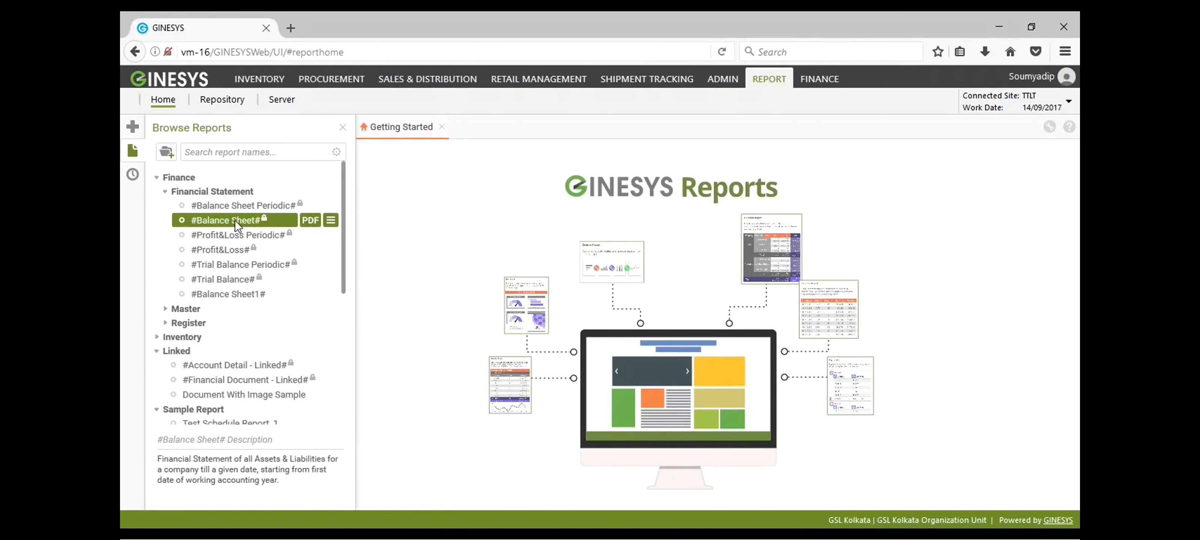
pyautogui.moveTo(235, 219)
pyautogui.mouseDown()
pyautogui.moveTo(223, 390)
pyautogui.moveTo(236, 234)
pyautogui.mouseUp()
pyautogui.scroll(-5, 326, 407)
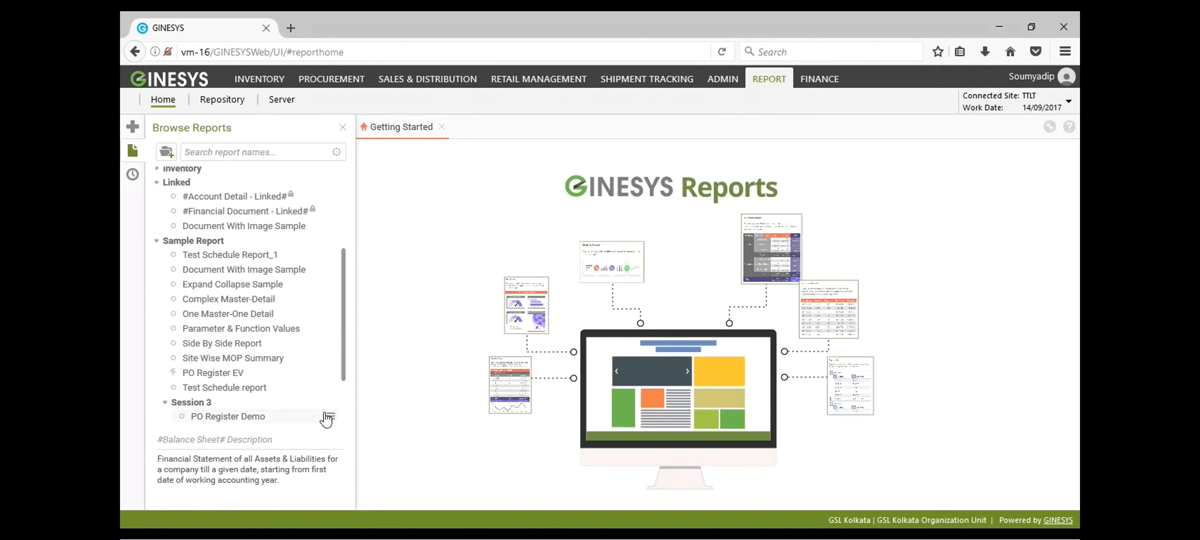
pyautogui.scroll(-3, 327, 419)
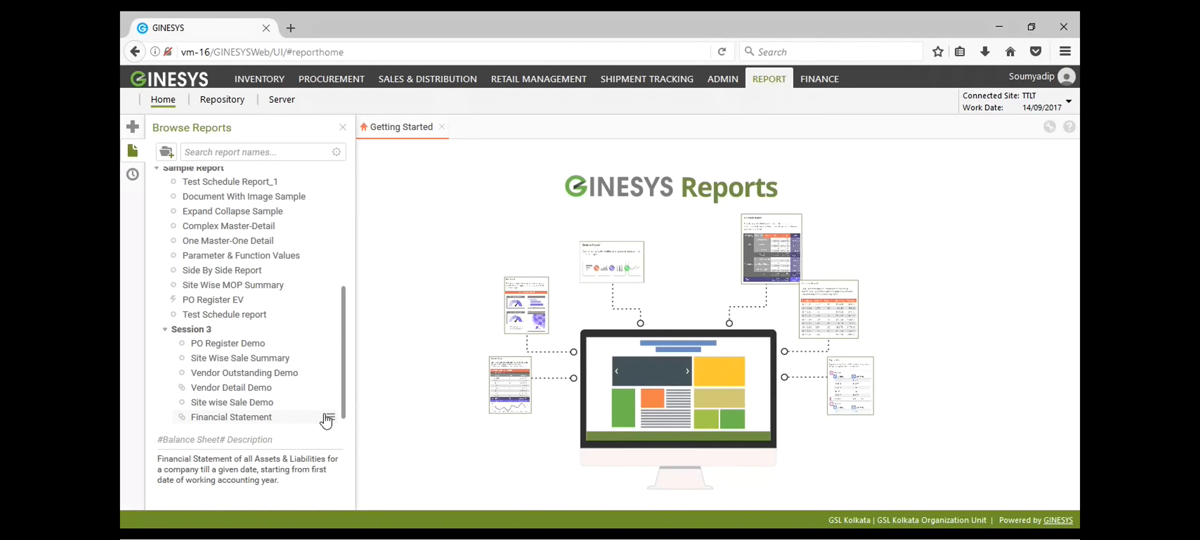
# Run the Vendor Detail Demo report as PDF and set the zoom to Page Width
pyautogui.click(255, 385)
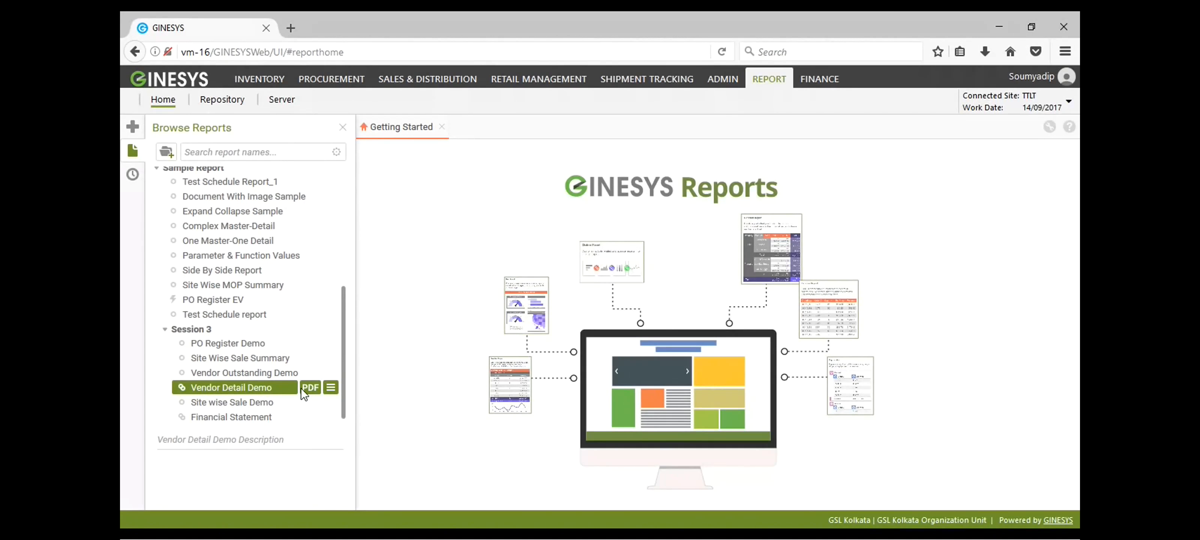
pyautogui.click(311, 390)
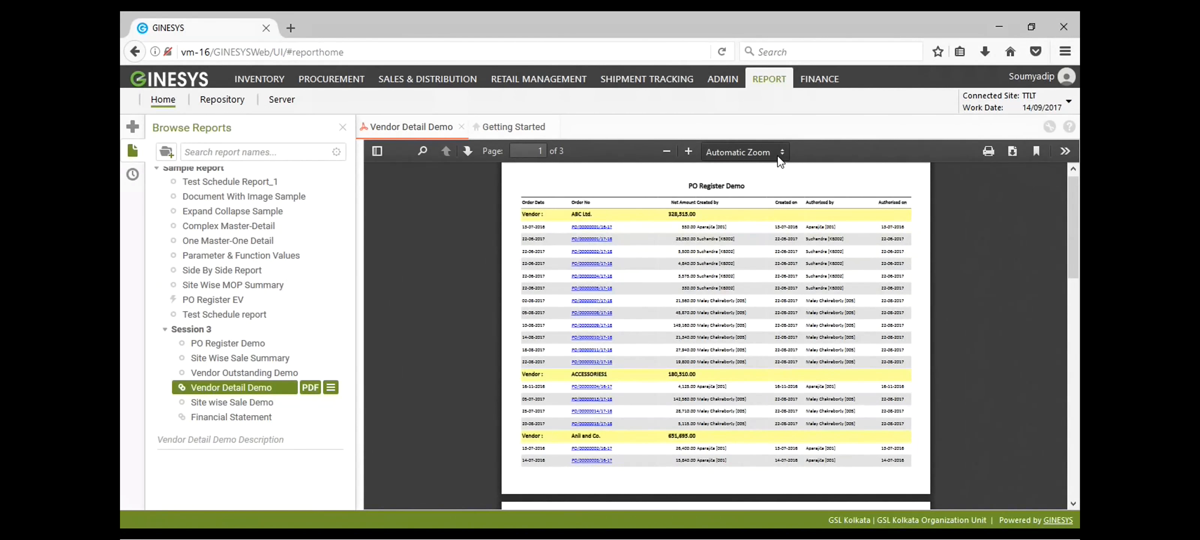
pyautogui.click(762, 202)
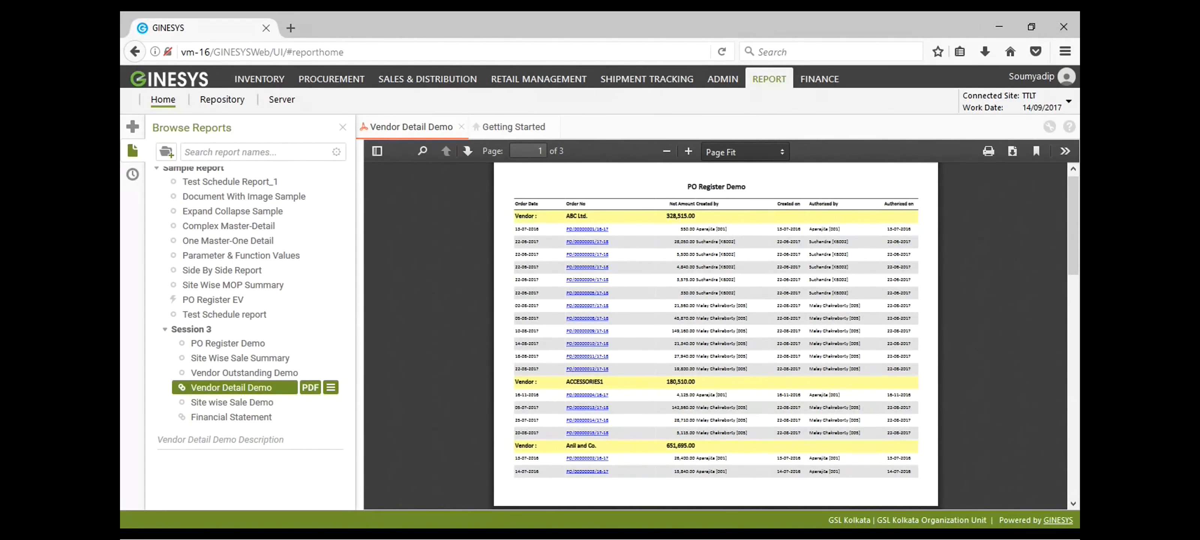
pyautogui.click(763, 214)
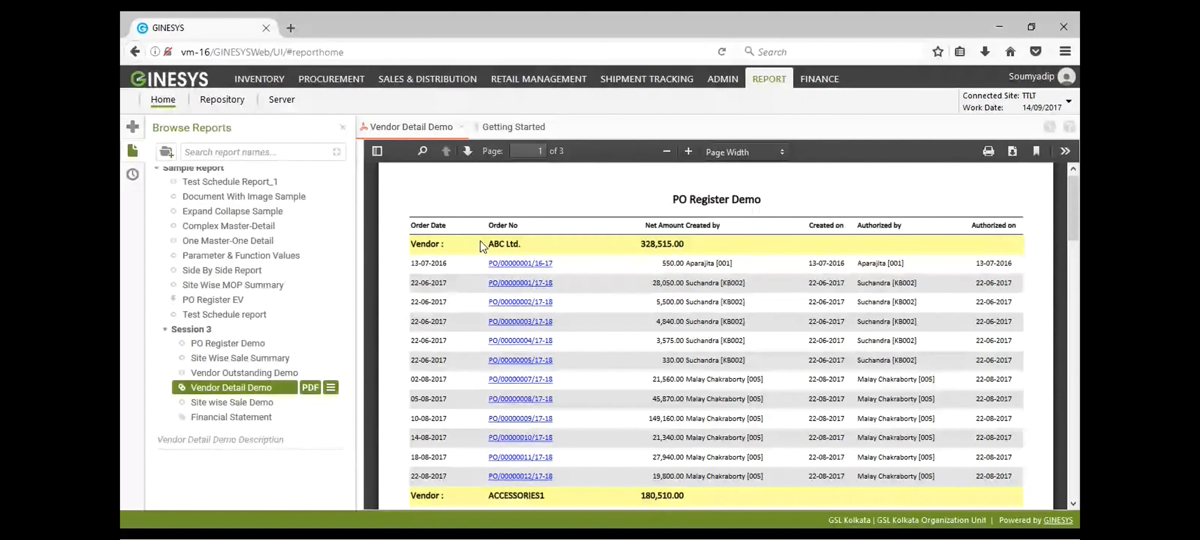
# Examine the PO Register Demo and Vendor Outstanding Demo pages of the combined Vendor Detail Demo PDF
pyautogui.scroll(-10, 494, 247)
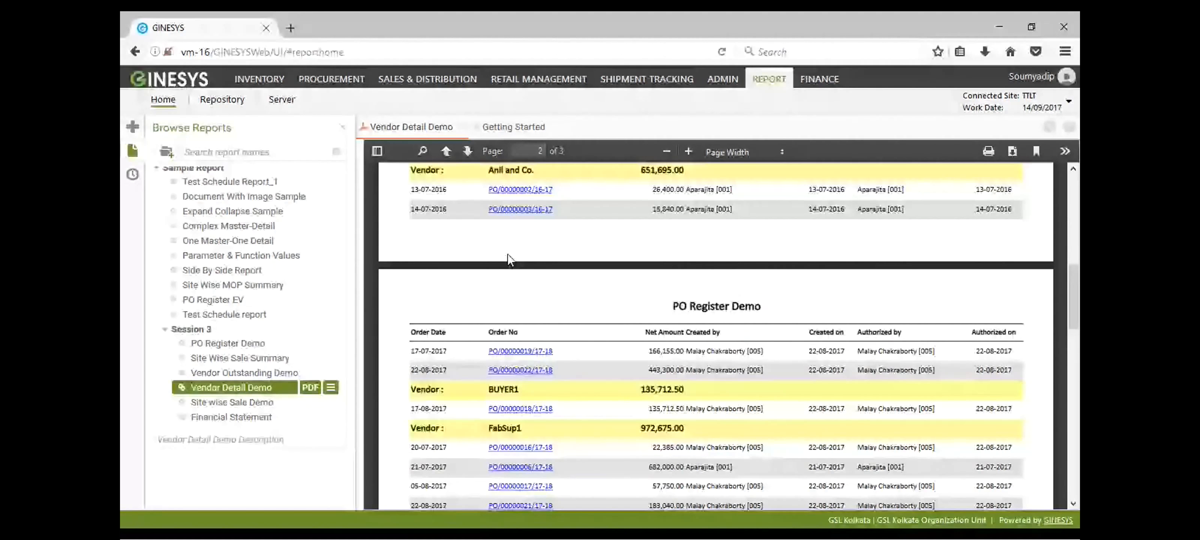
pyautogui.scroll(-10, 594, 269)
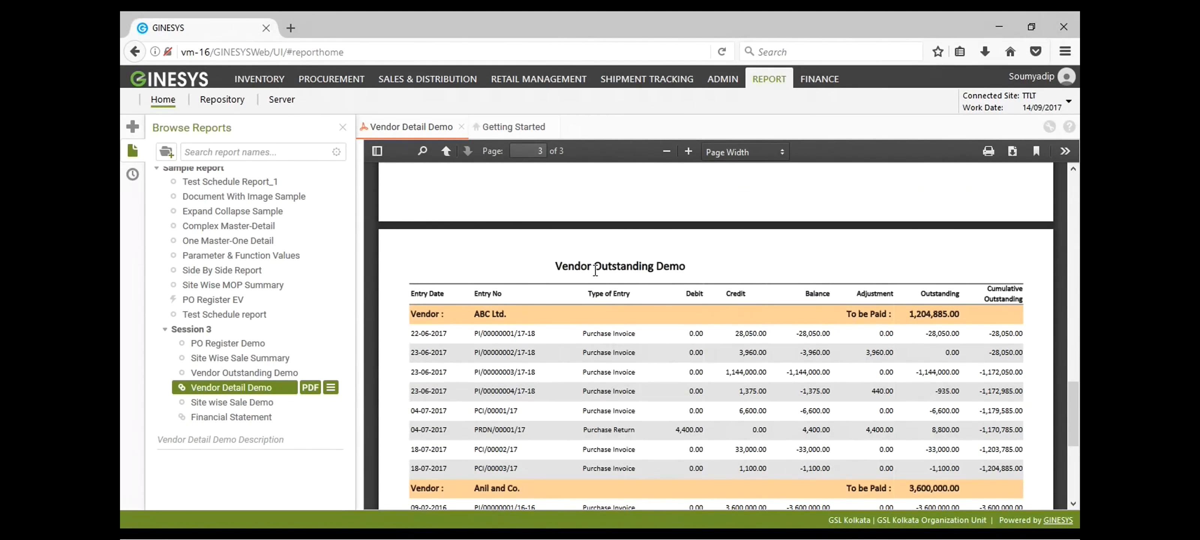
pyautogui.scroll(-3, 594, 273)
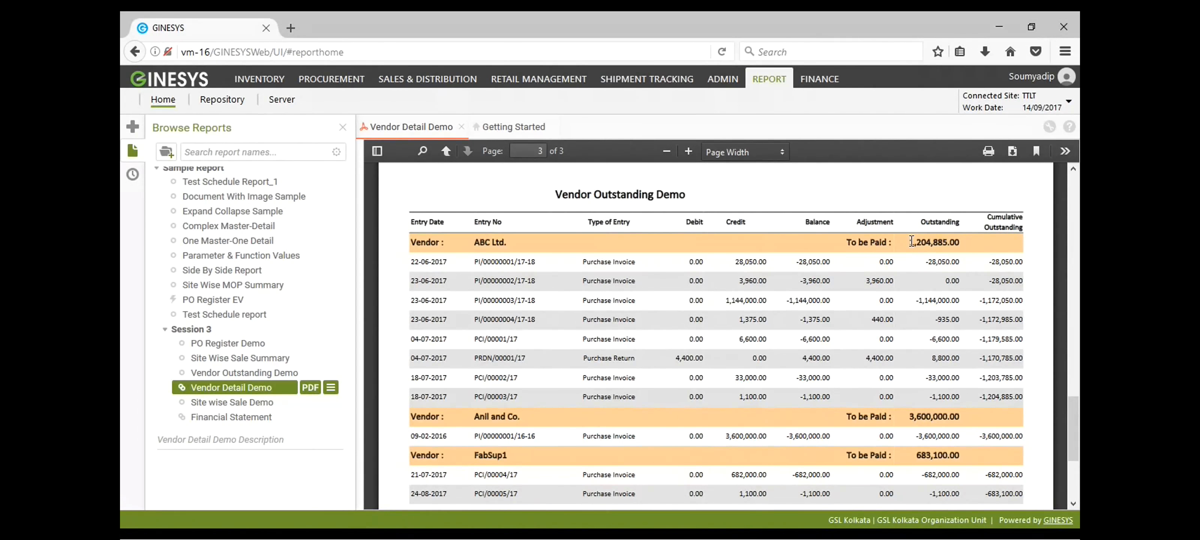
pyautogui.scroll(-3, 886, 413)
pyautogui.scroll(5, 887, 410)
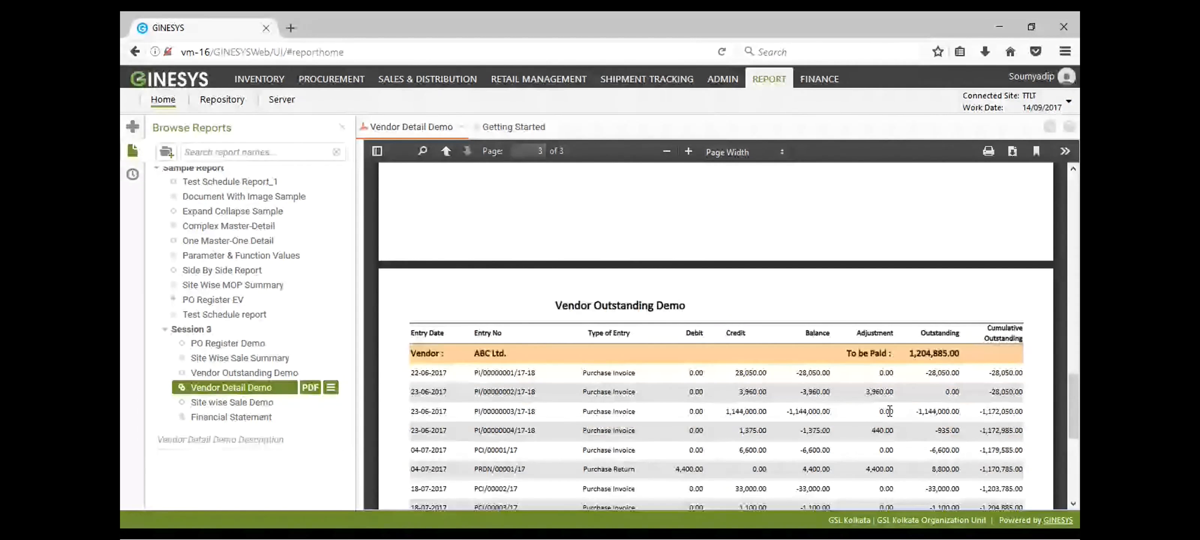
pyautogui.scroll(20, 888, 411)
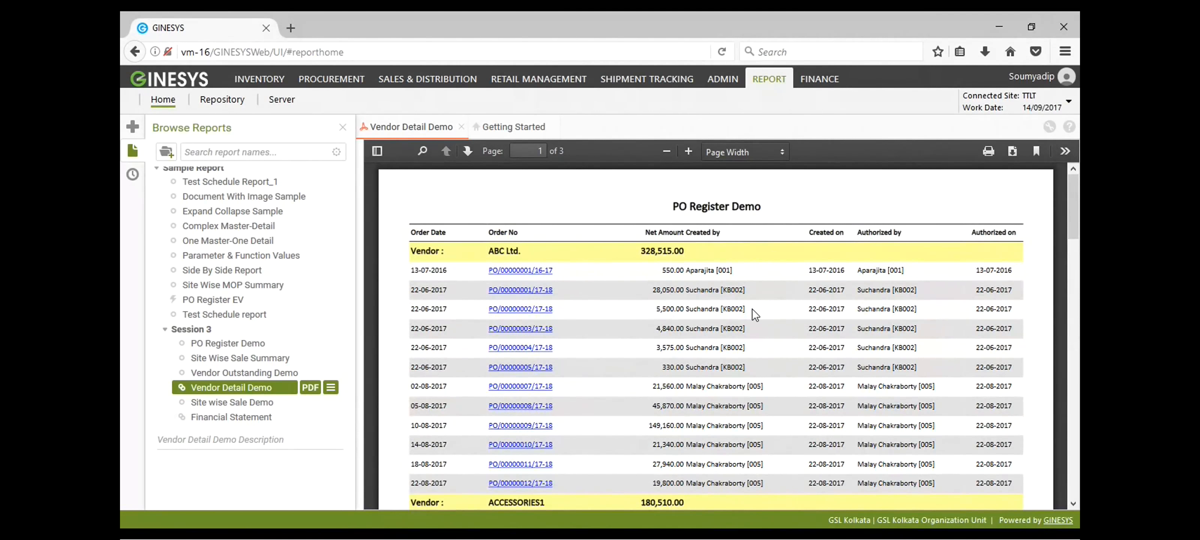
pyautogui.scroll(-1, 757, 324)
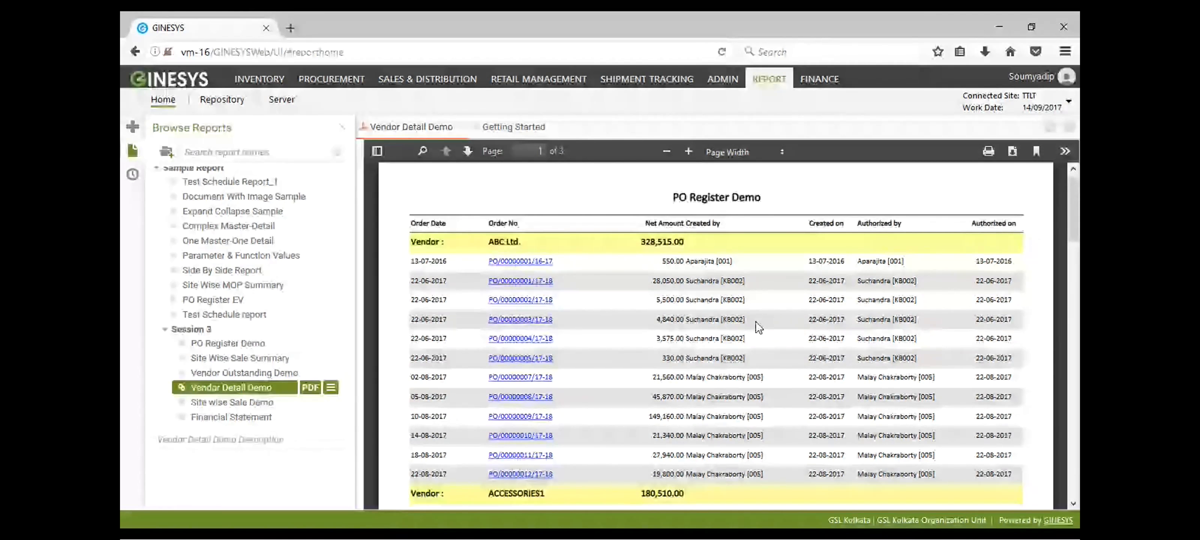
pyautogui.scroll(-10, 759, 327)
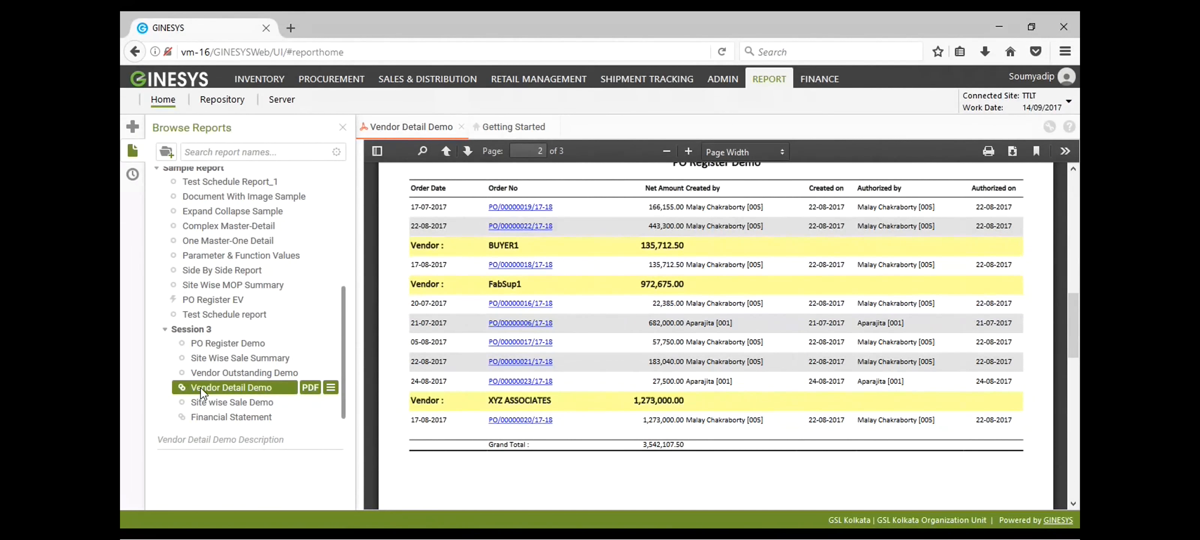
# Open Vendor Detail Demo for editing, review its included PO Register Demo and Vendor Outstanding Demo reports, and save and close it
pyautogui.click(246, 390)
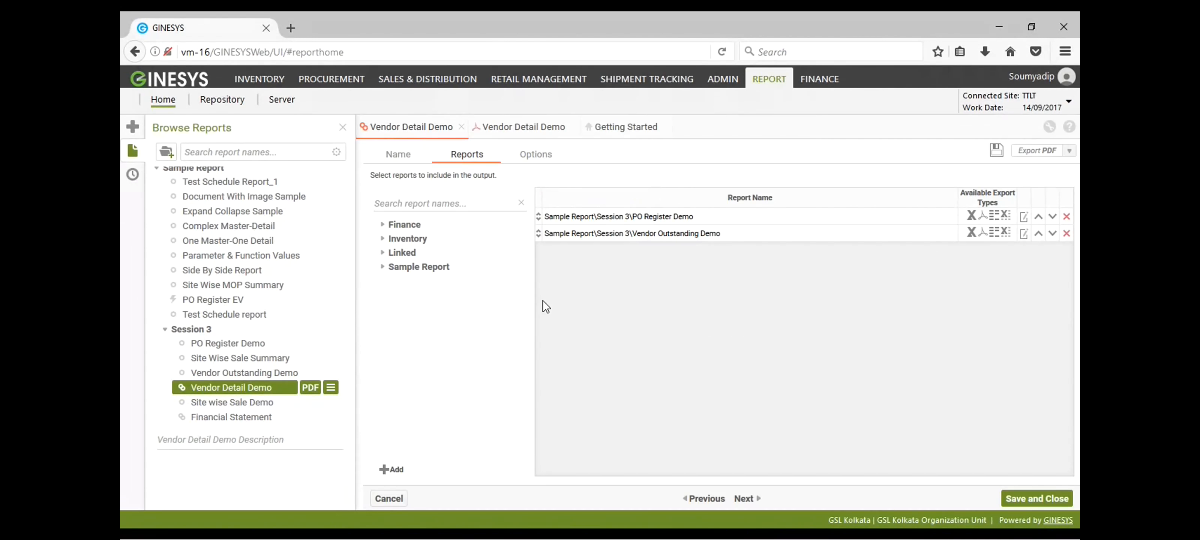
pyautogui.click(624, 222)
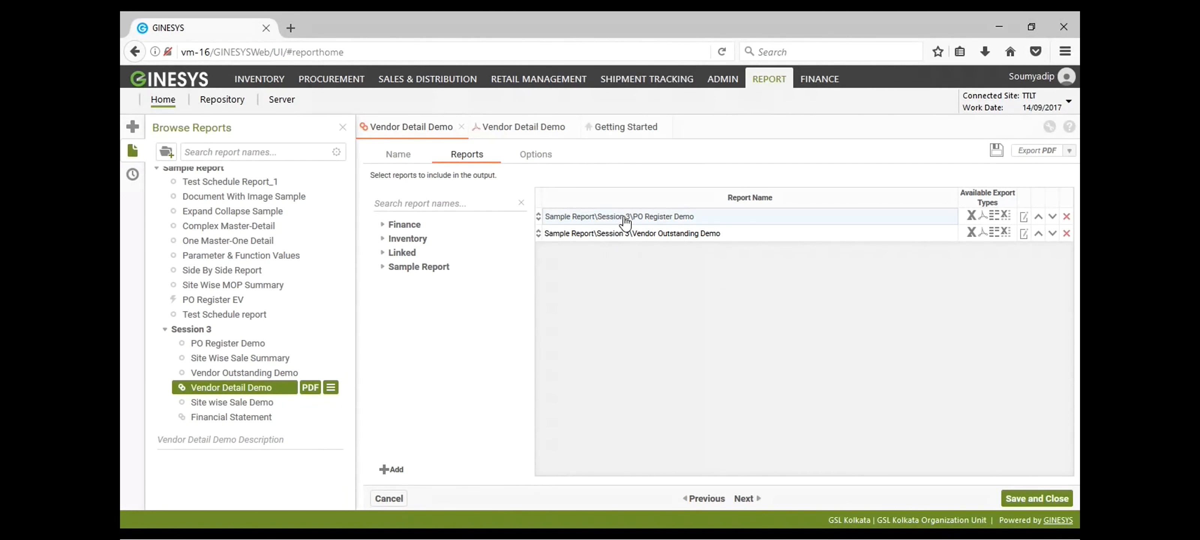
pyautogui.click(680, 240)
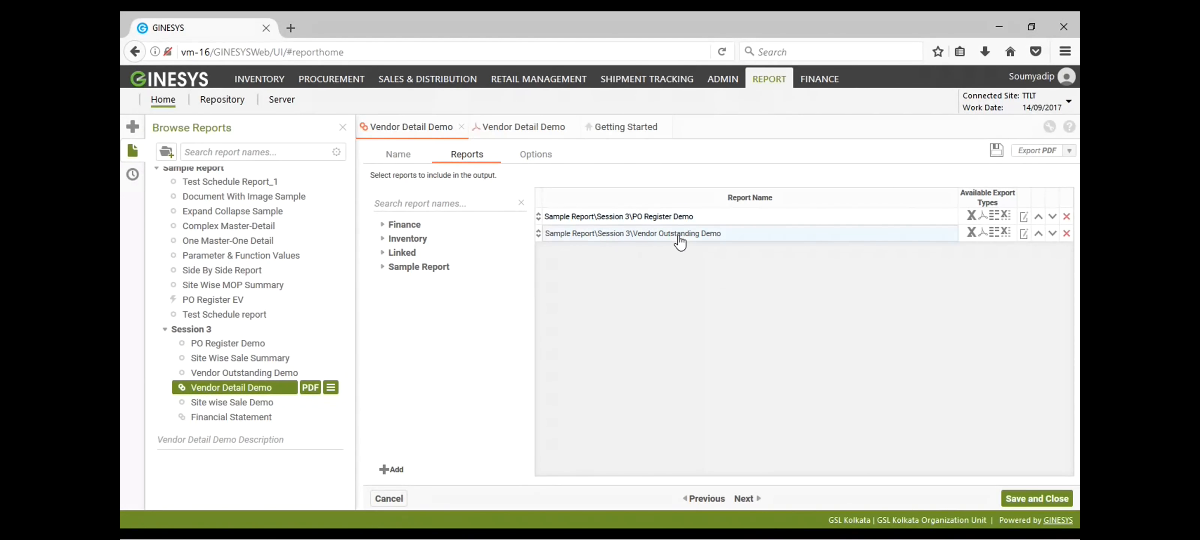
pyautogui.click(681, 221)
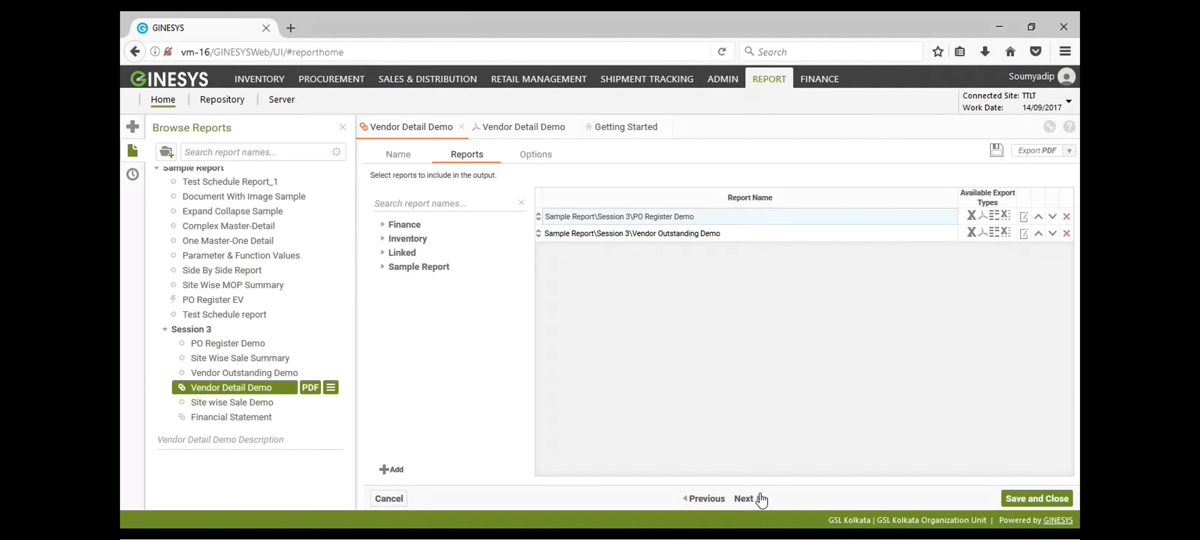
pyautogui.click(1025, 498)
pyautogui.click(1032, 500)
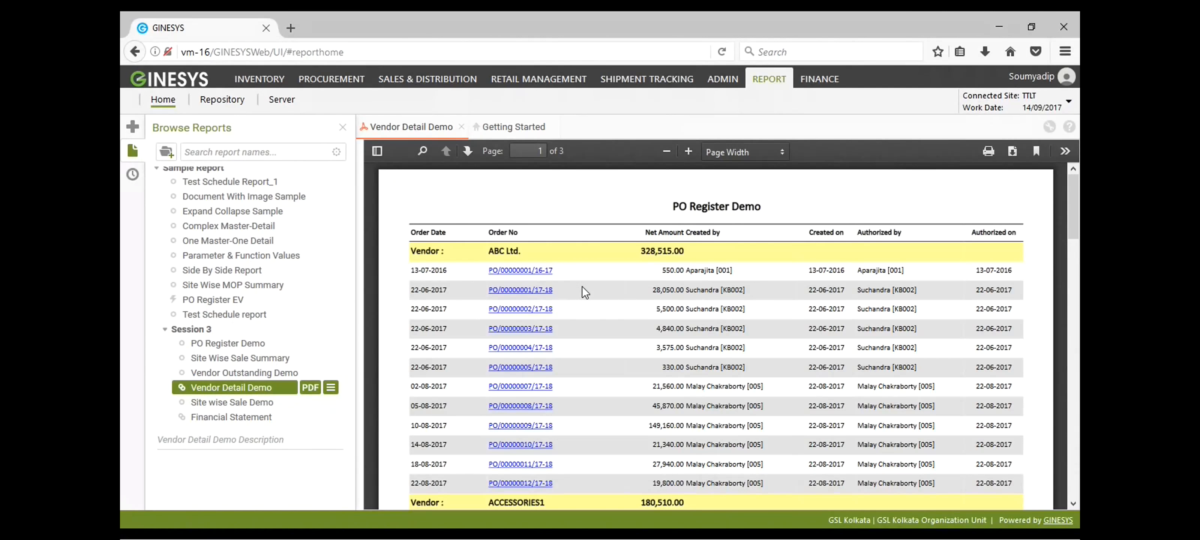
# Close the Vendor Detail Demo PDF and select PO Register Demo in the Session 3 folder
pyautogui.click(461, 127)
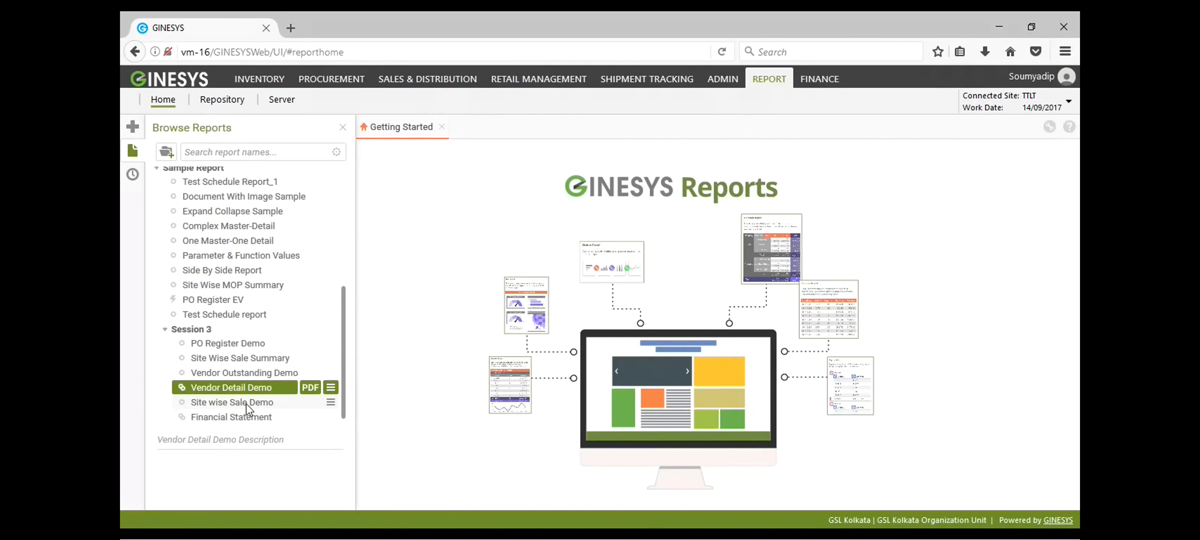
pyautogui.click(233, 342)
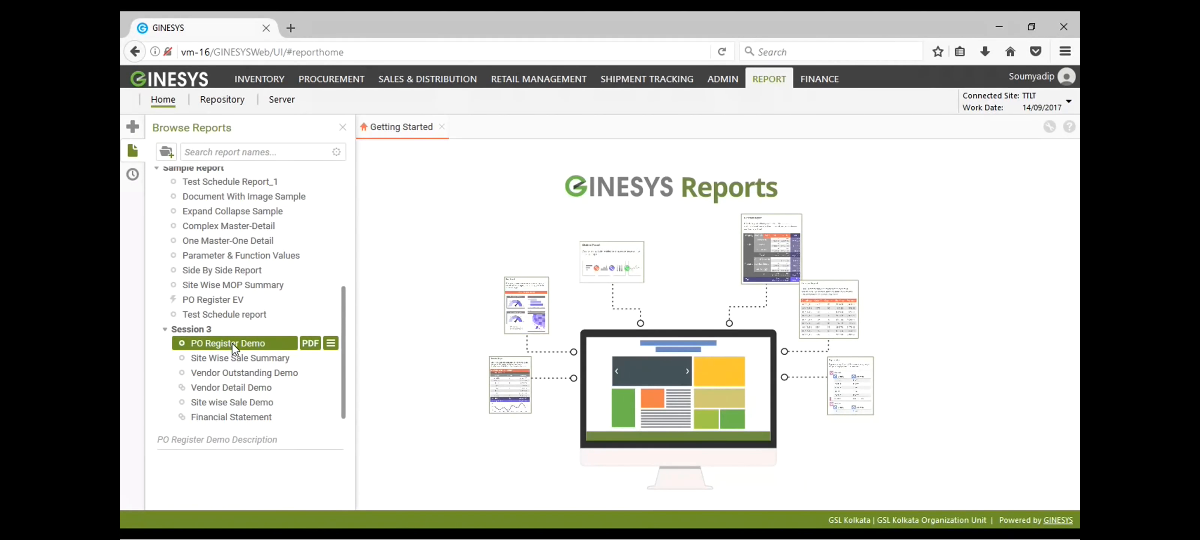
pyautogui.click(236, 387)
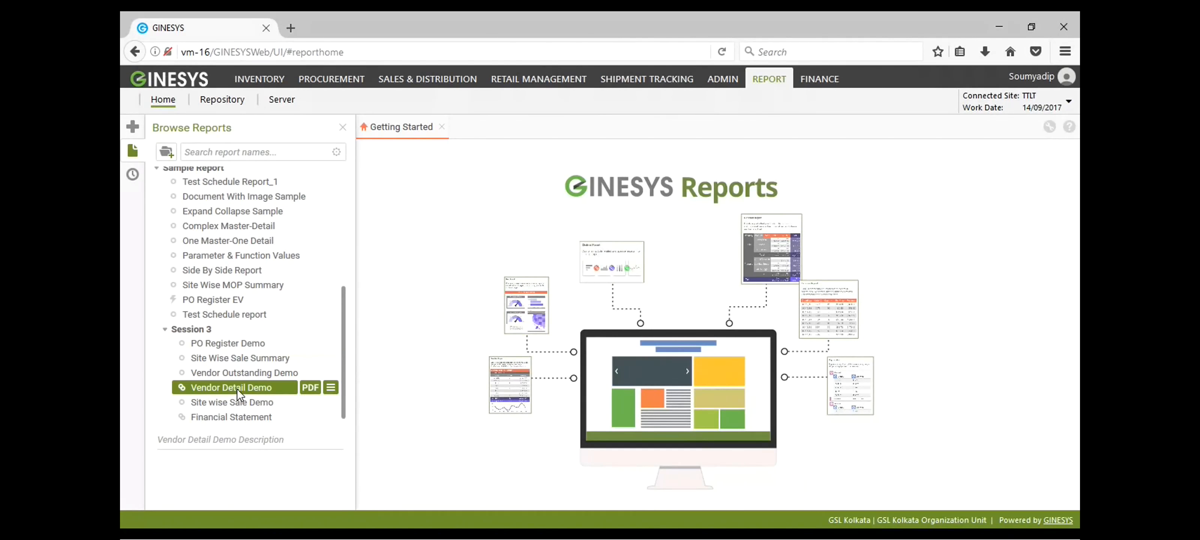
pyautogui.click(233, 343)
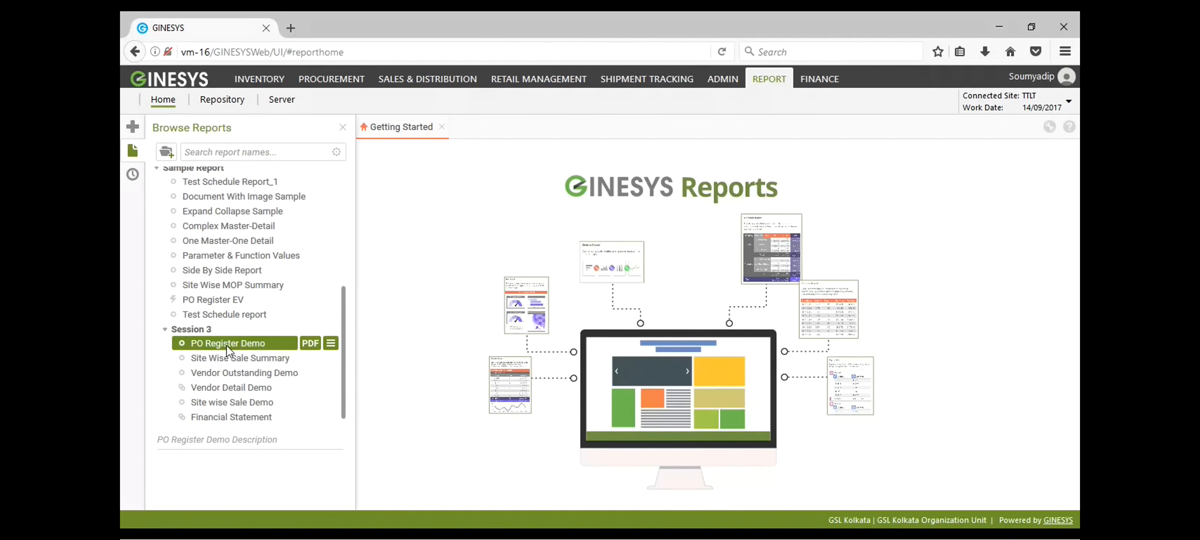
# Move PO Register Demo from Session 3 into the Sample Report folder and try to run Vendor Detail Demo as PDF
pyautogui.moveTo(226, 343); pyautogui.dragTo(254, 170)
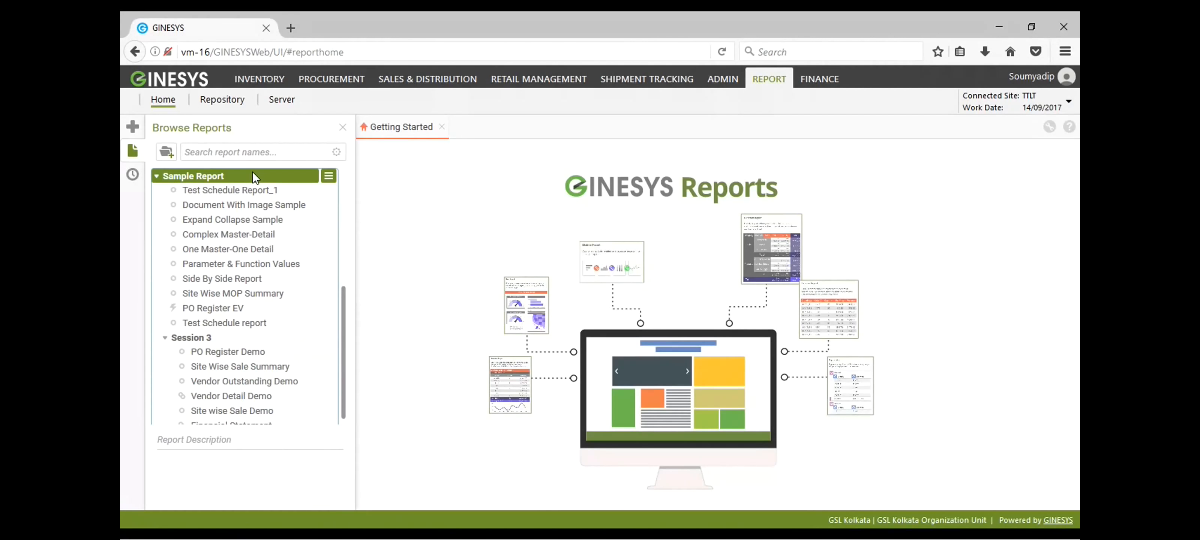
pyautogui.moveTo(234, 353); pyautogui.dragTo(223, 181)
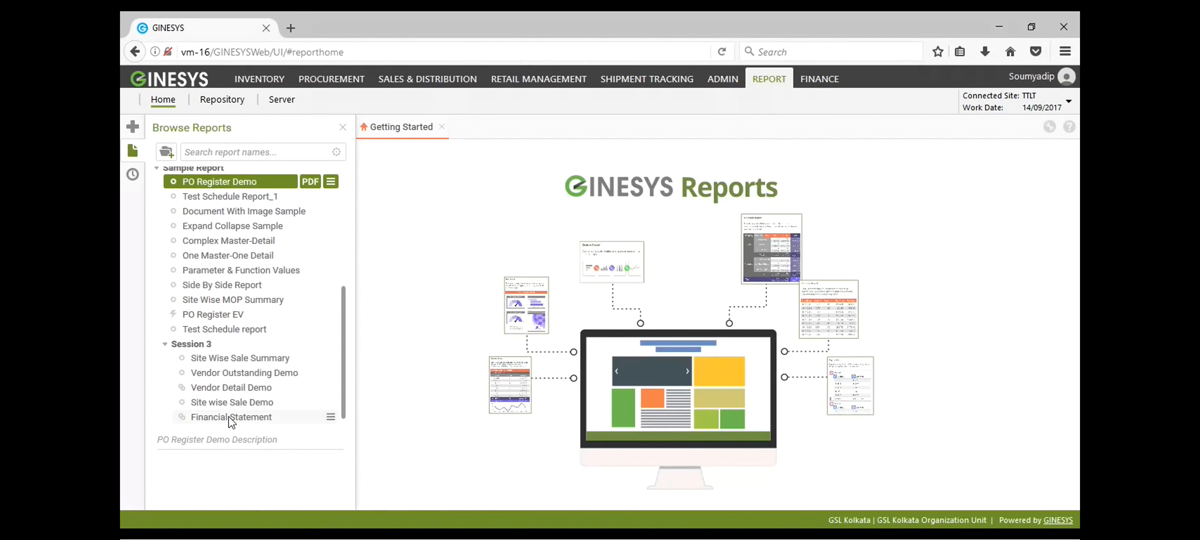
pyautogui.click(240, 388)
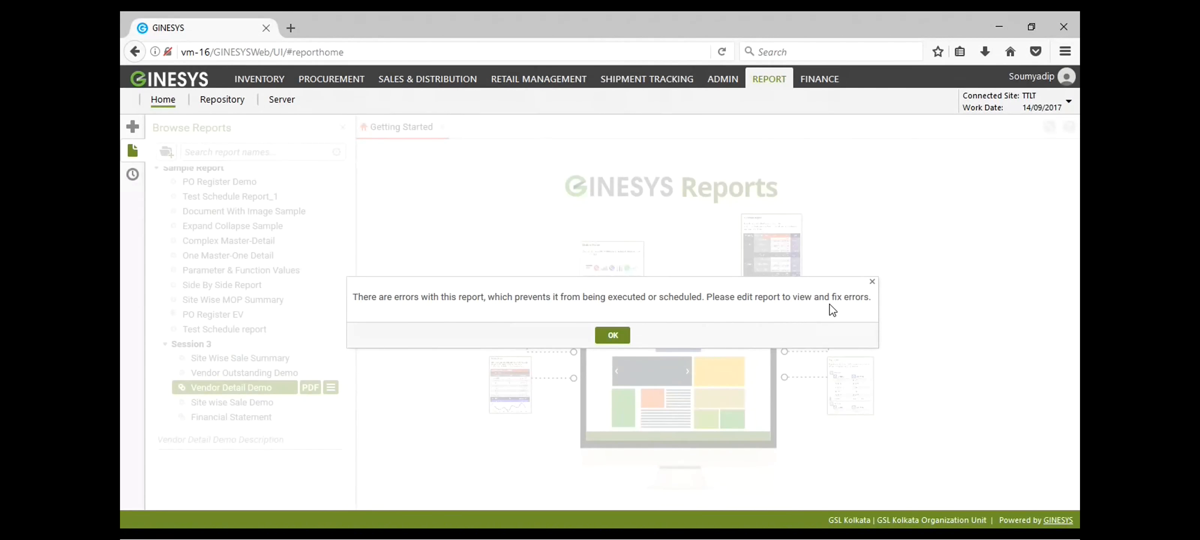
pyautogui.click(614, 341)
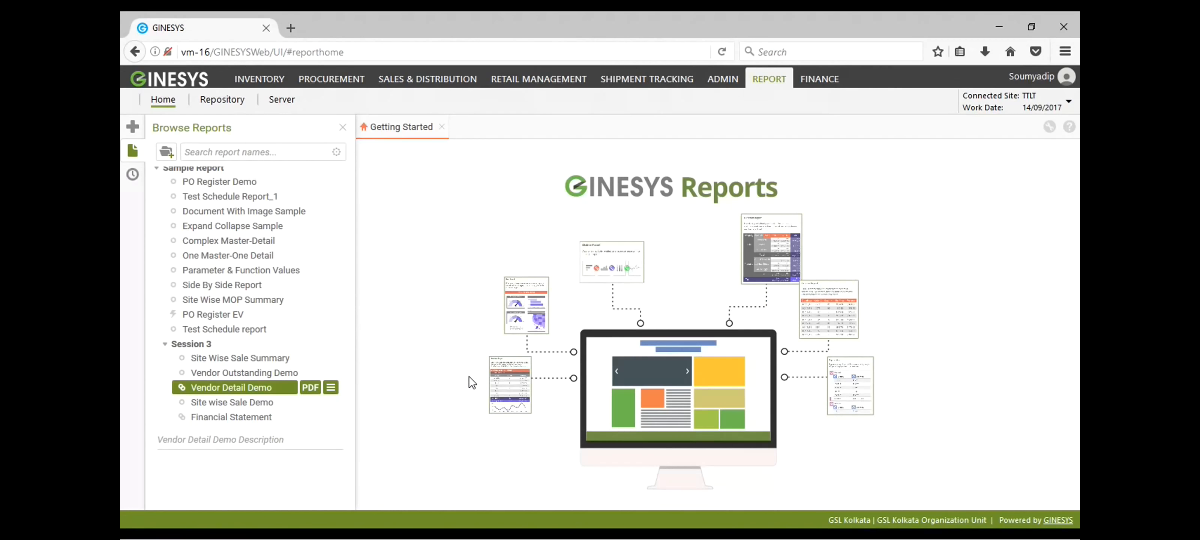
# Open Vendor Detail Demo to review its report errors, cancel editing, and move PO Register Demo back into Session 3
pyautogui.click(246, 383)
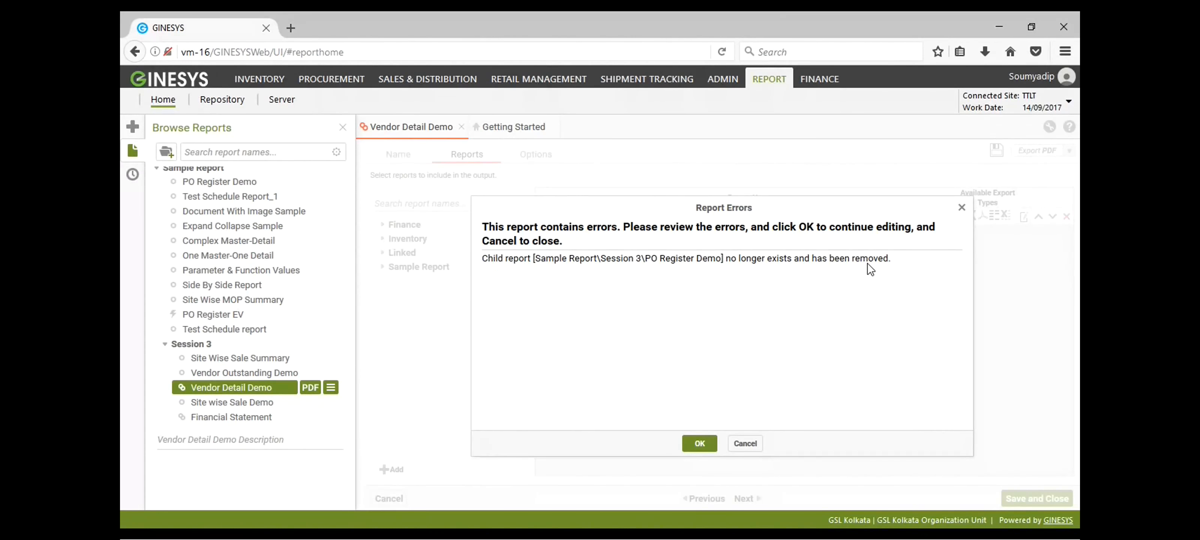
pyautogui.click(751, 442)
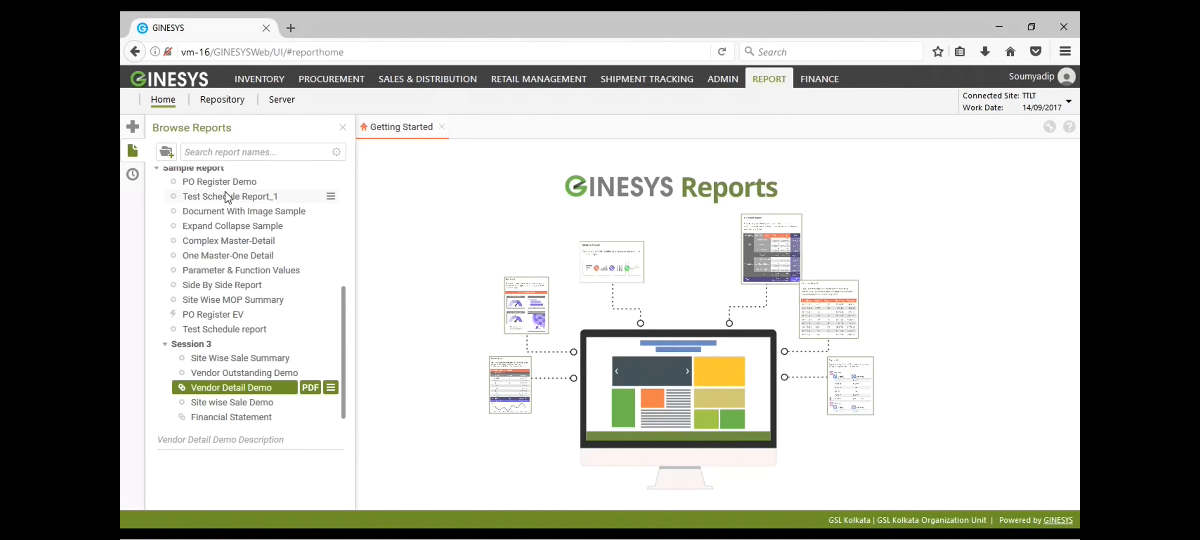
pyautogui.moveTo(228, 186); pyautogui.dragTo(249, 356)
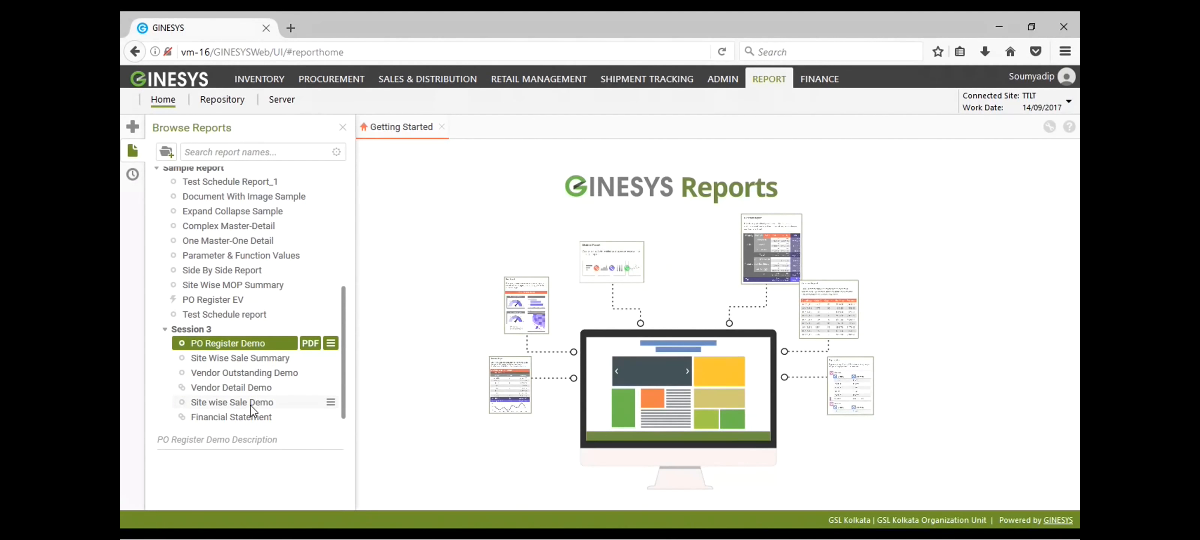
# Run the restored Vendor Detail Demo as PDF and set the zoom to Page Width
pyautogui.click(250, 389)
pyautogui.click(333, 390)
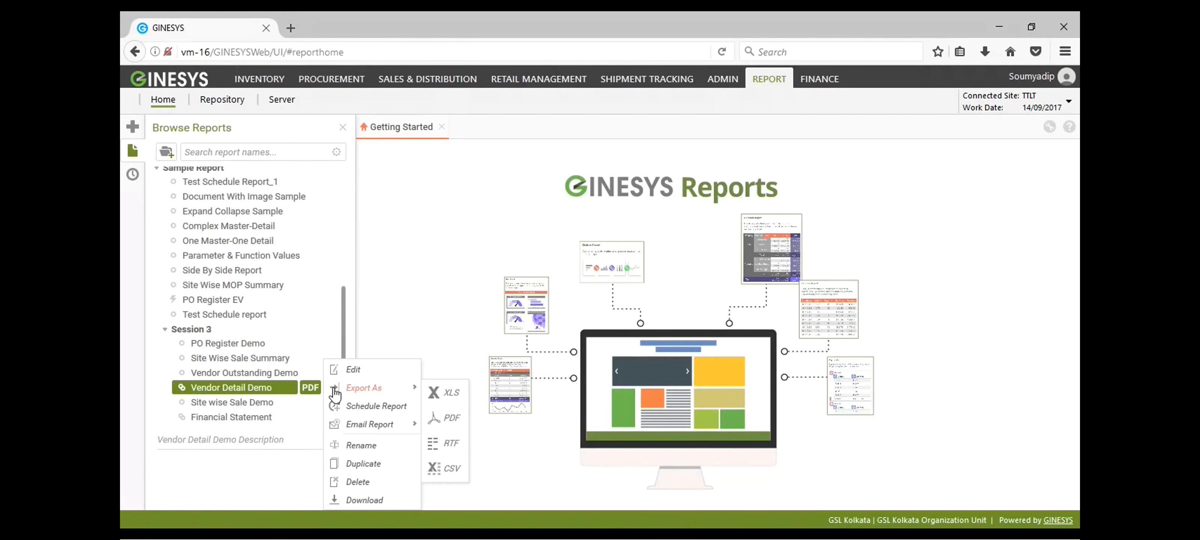
pyautogui.click(316, 389)
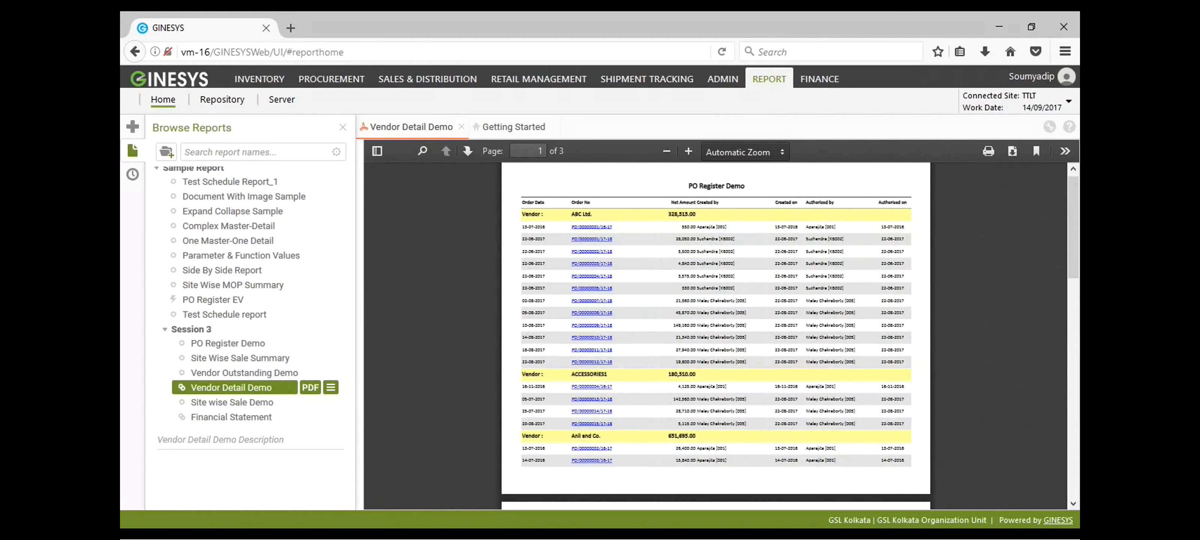
pyautogui.click(761, 208)
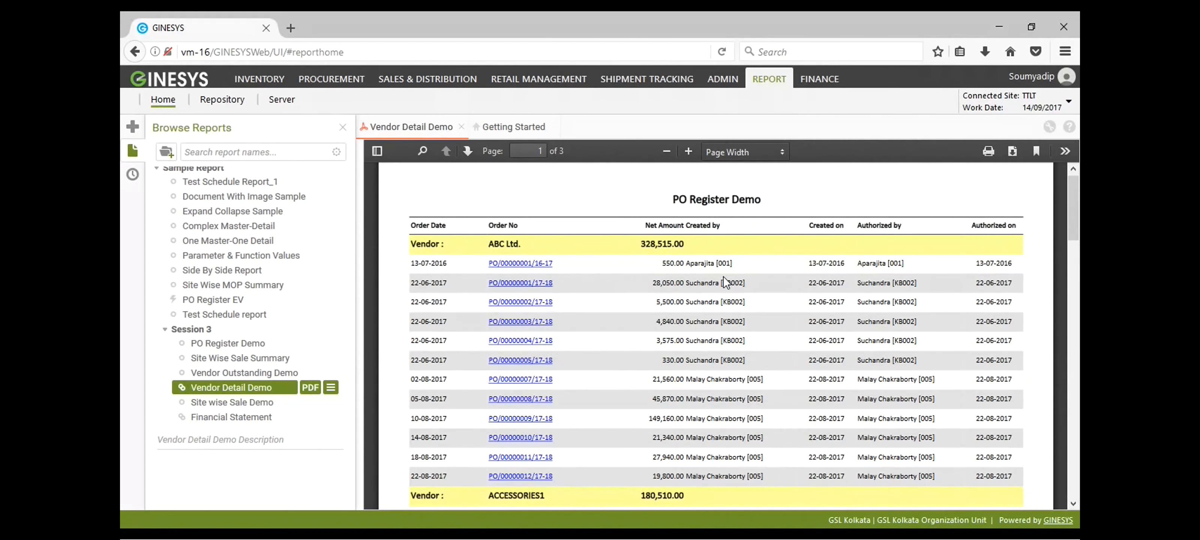
# Examine how the Vendor Detail Demo PDF orders the PO Register Demo and Vendor Outstanding Demo pages across vendors
pyautogui.scroll(-3, 570, 273)
pyautogui.scroll(-12, 569, 274)
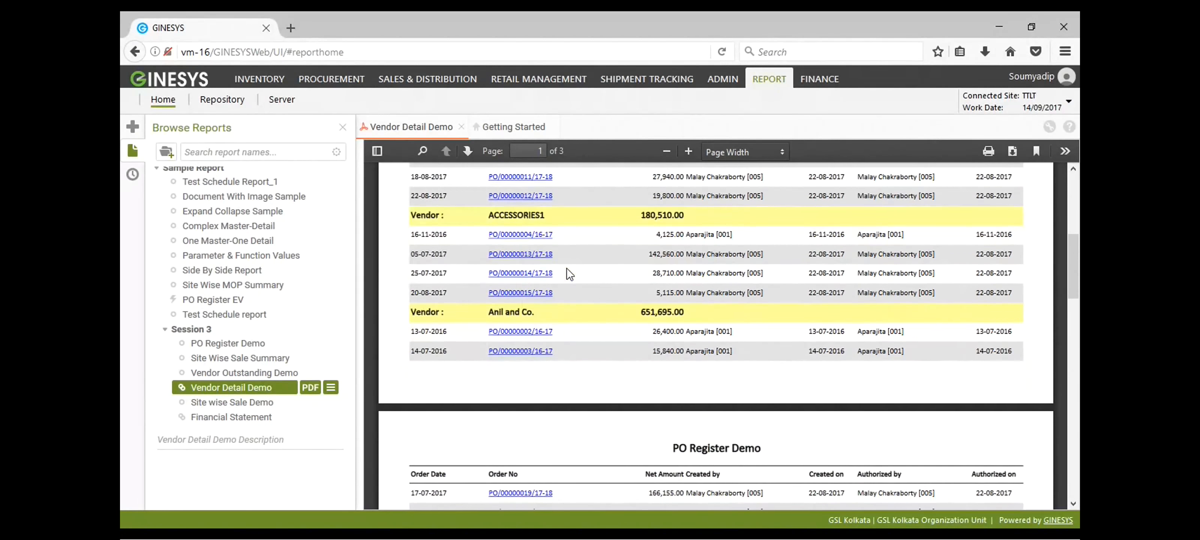
pyautogui.scroll(-5, 569, 278)
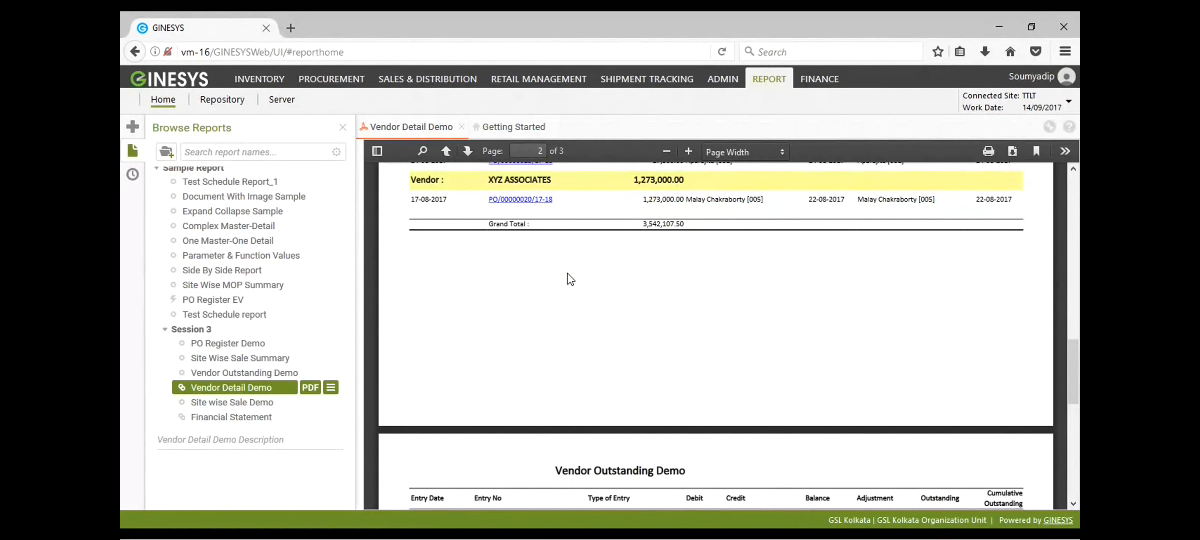
pyautogui.scroll(-3, 567, 270)
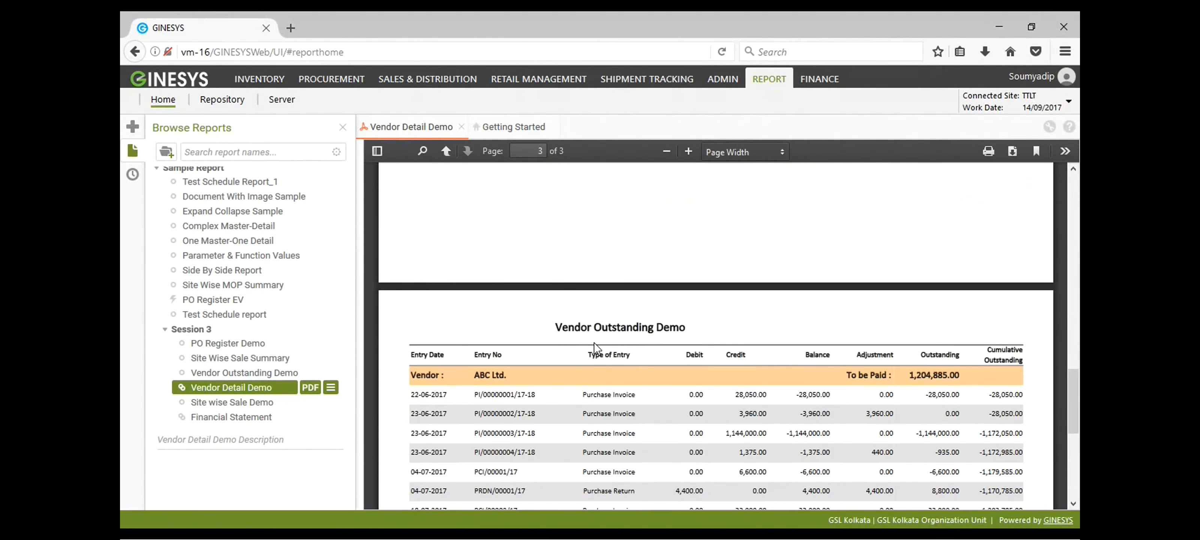
pyautogui.scroll(-3, 602, 341)
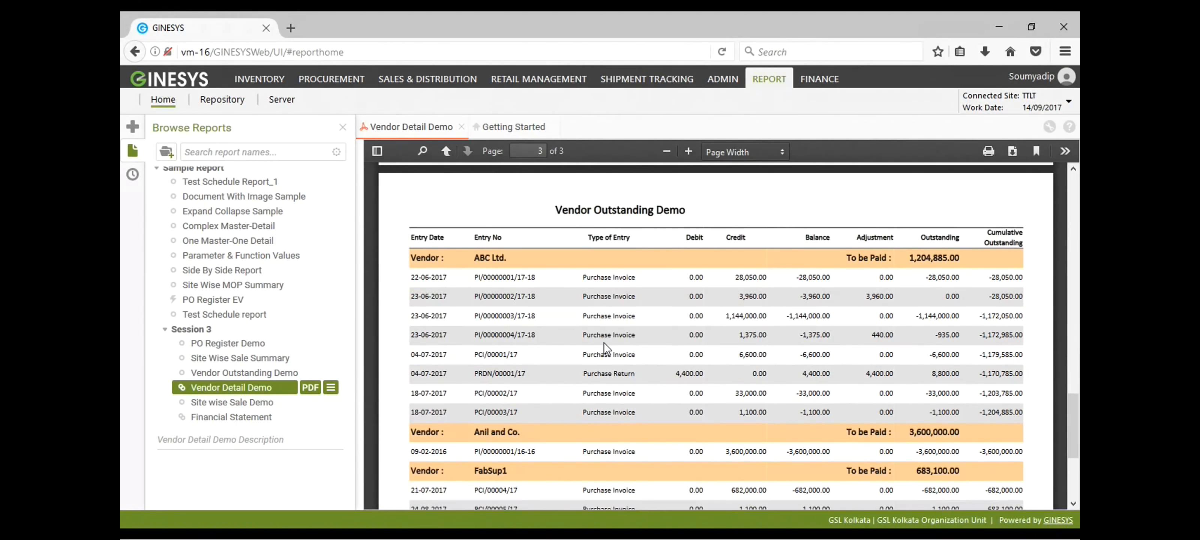
pyautogui.scroll(1, 605, 344)
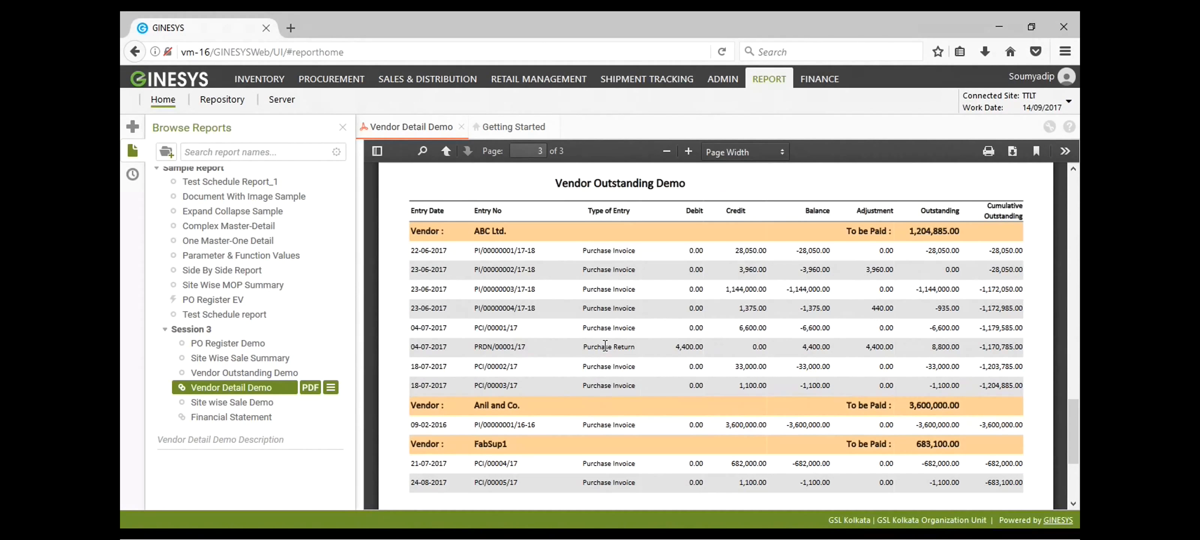
pyautogui.scroll(1, 605, 346)
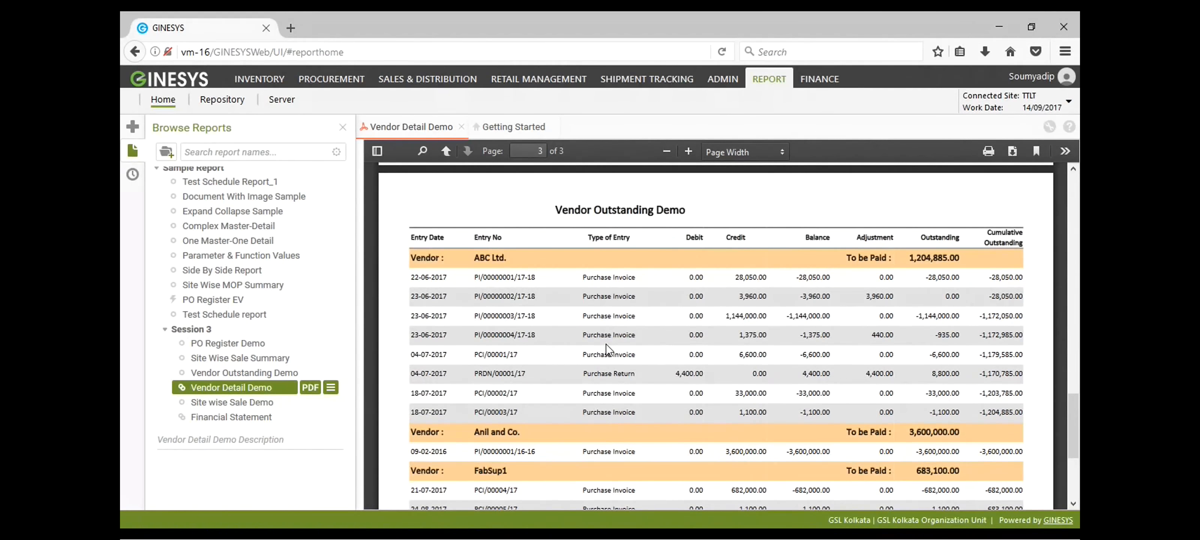
pyautogui.scroll(3, 607, 349)
pyautogui.scroll(20, 547, 332)
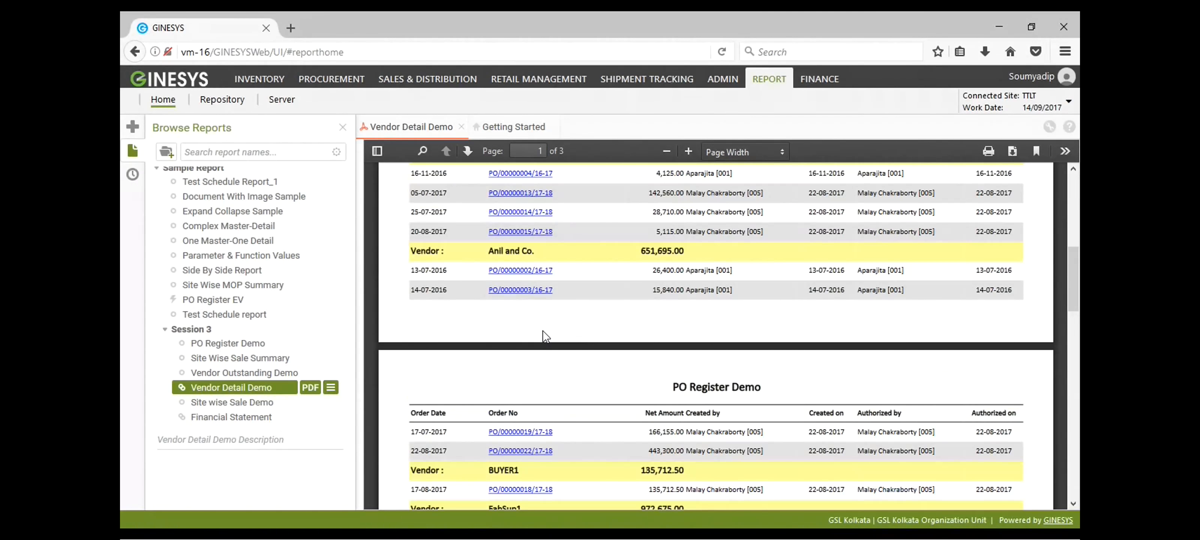
pyautogui.scroll(15, 547, 336)
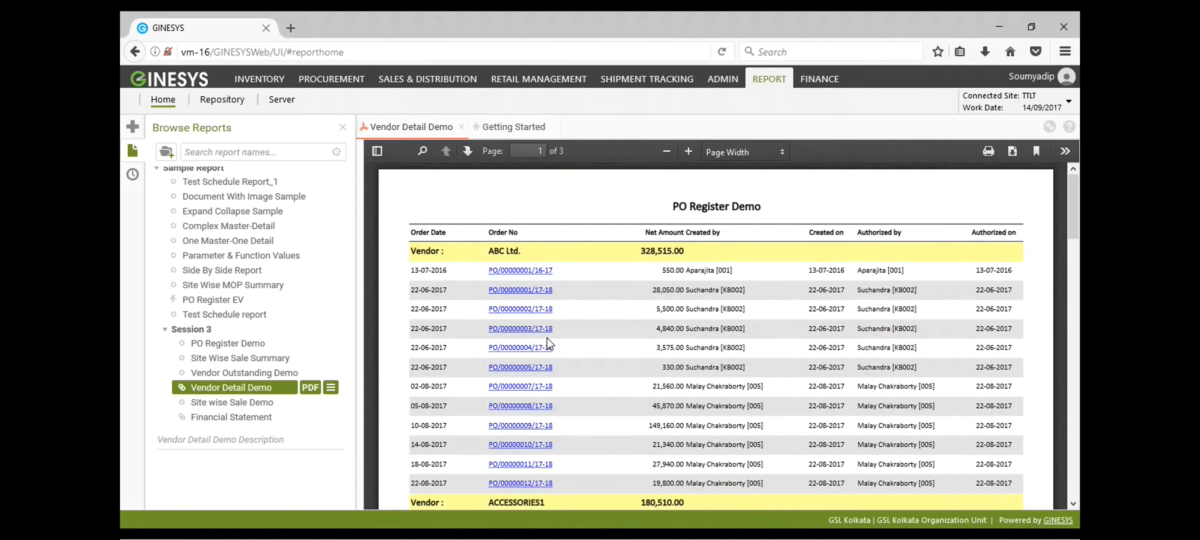
pyautogui.scroll(-9, 546, 338)
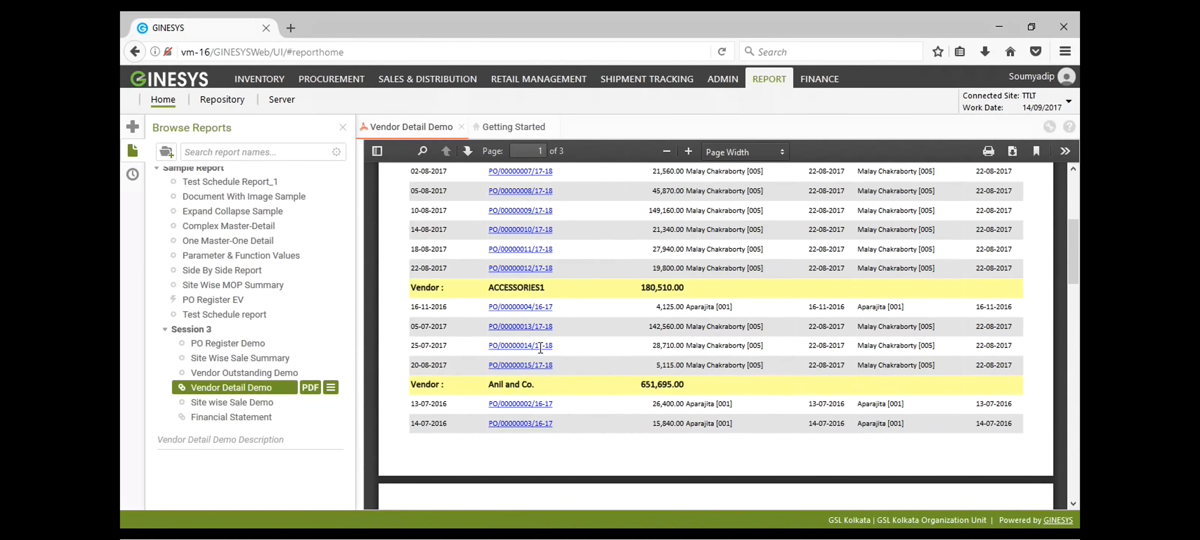
pyautogui.scroll(-6, 538, 353)
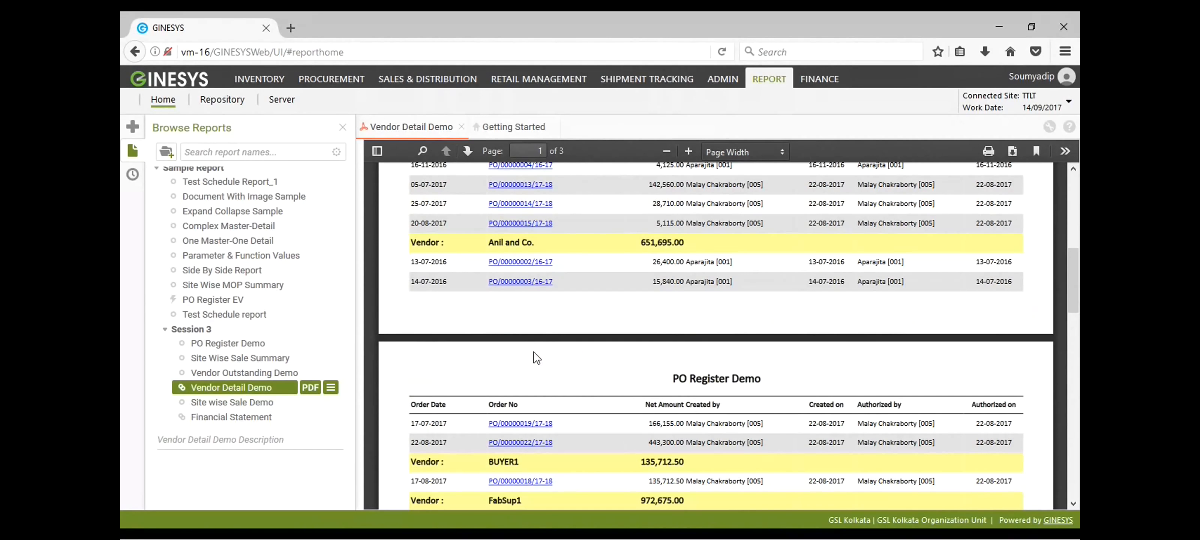
pyautogui.scroll(-9, 536, 358)
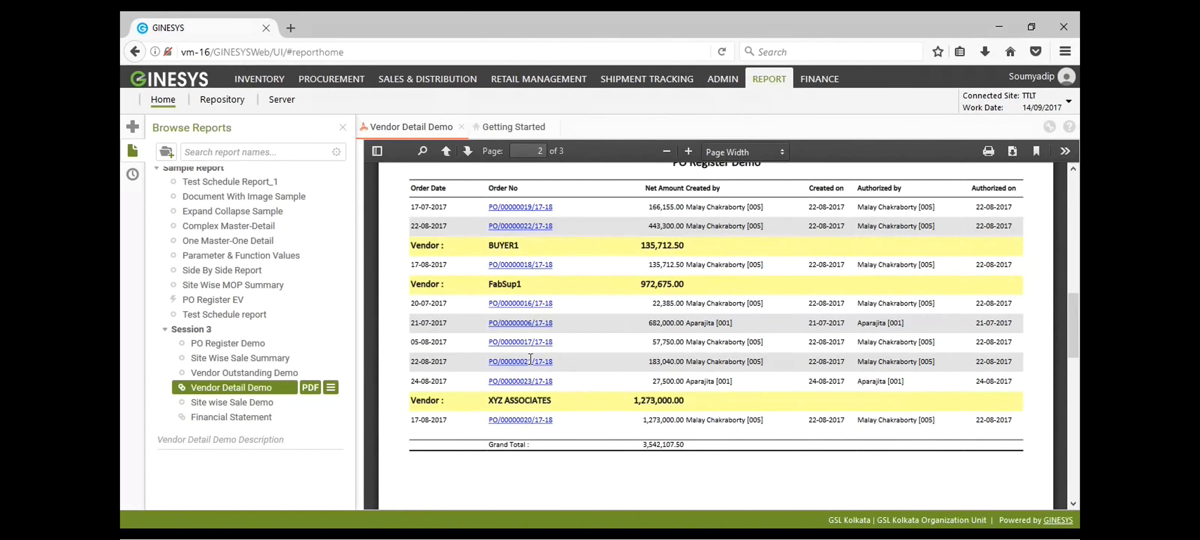
# Edit Vendor Detail Demo to collate its reports on Customer-Vendor.NAME, and save and close it
pyautogui.doubleClick(268, 386)
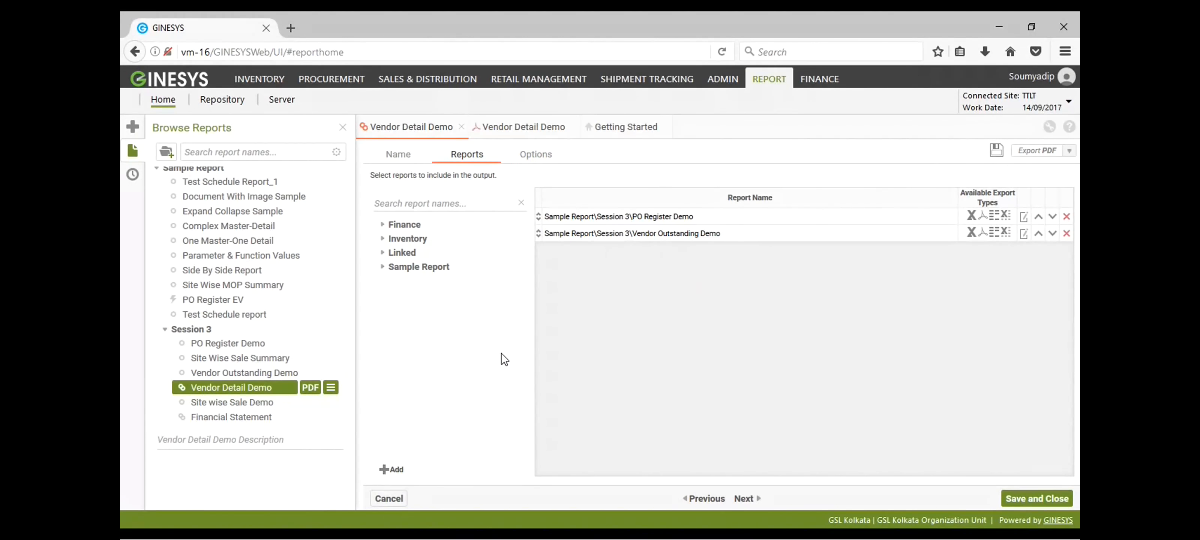
pyautogui.click(536, 157)
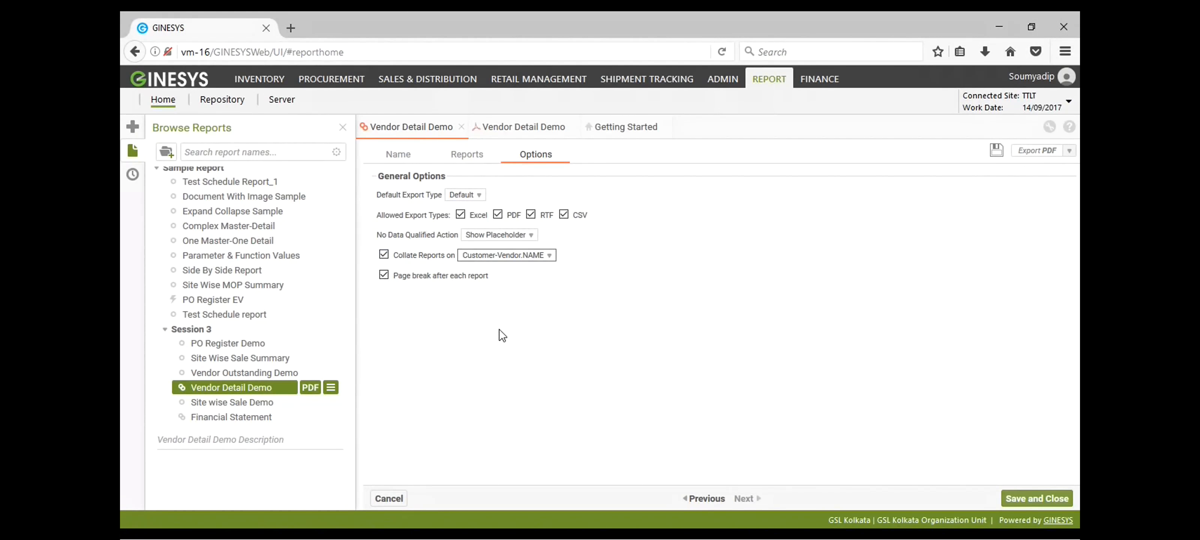
pyautogui.click(1033, 499)
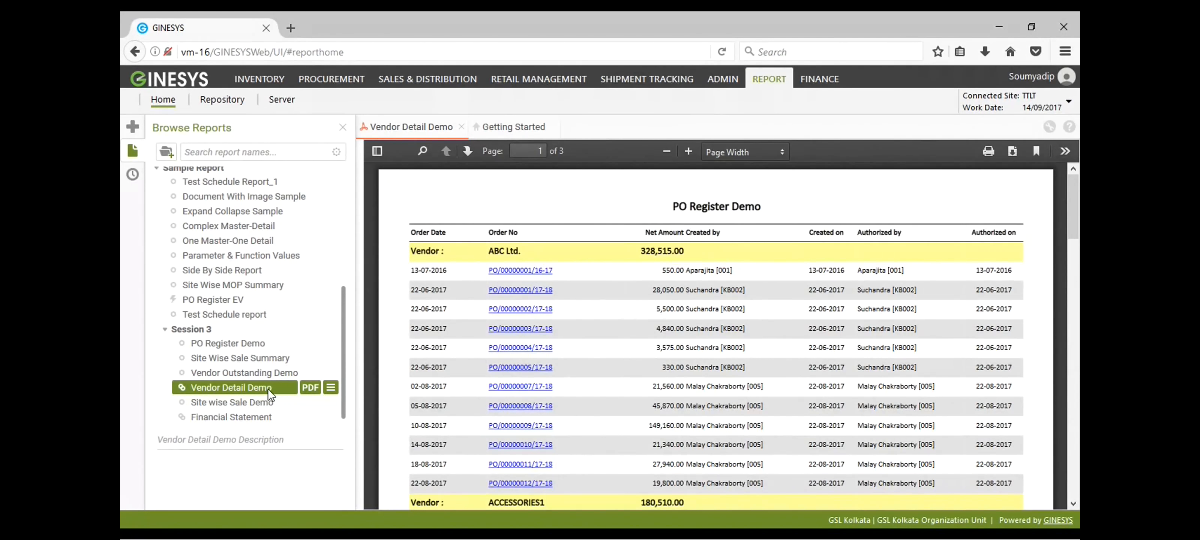
# Run the collated Vendor Detail Demo as PDF and view it at Page Width
pyautogui.click(310, 388)
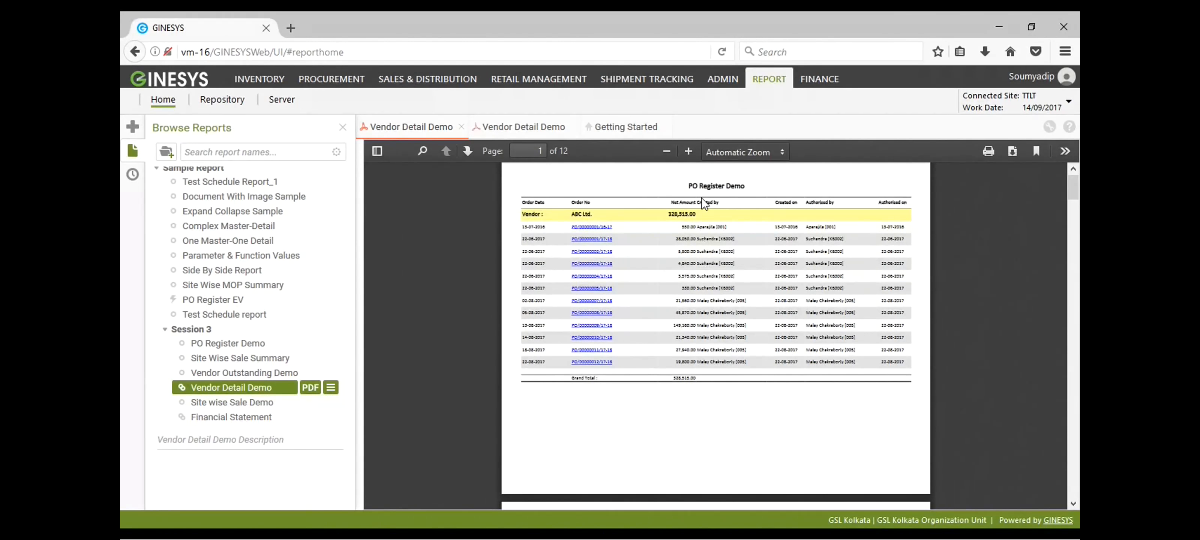
pyautogui.click(782, 152)
pyautogui.click(769, 215)
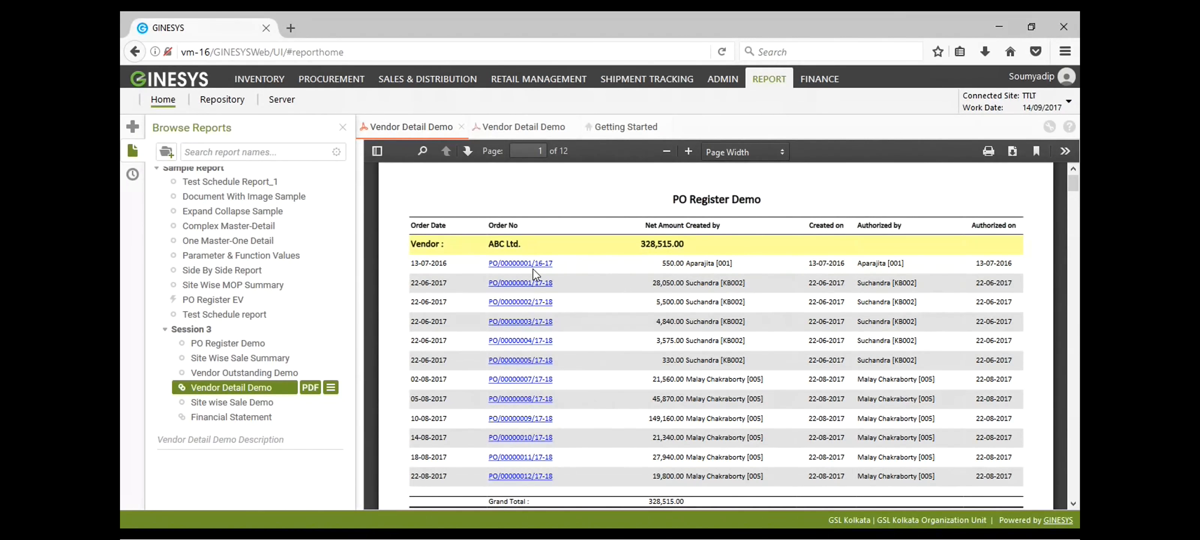
# Examine how the collated PDF pairs PO Register Demo and Vendor Outstanding Demo pages for each vendor
pyautogui.scroll(-5, 578, 268)
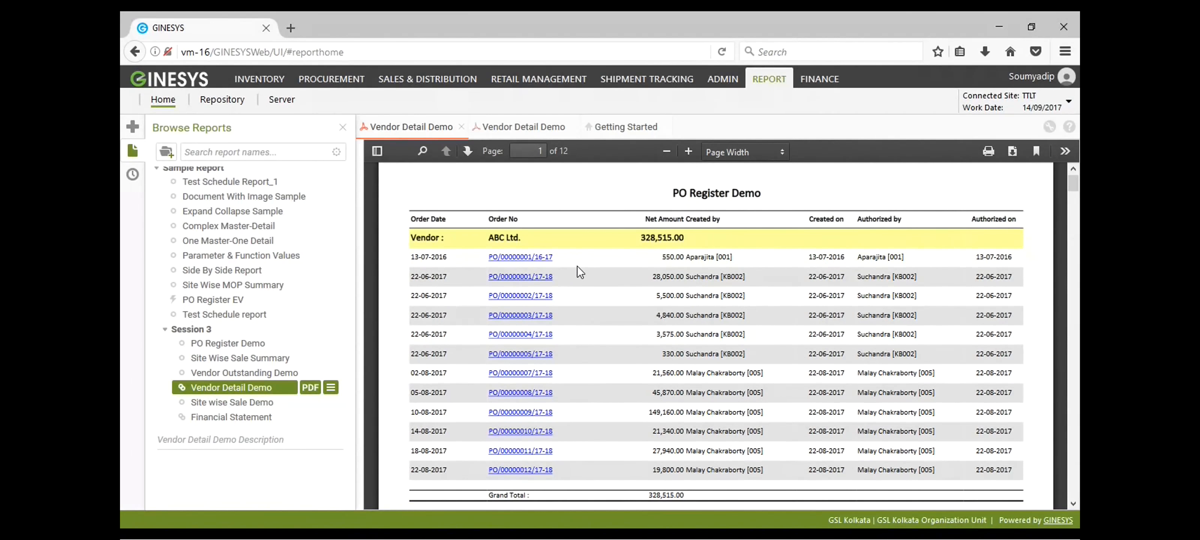
pyautogui.scroll(-10, 581, 274)
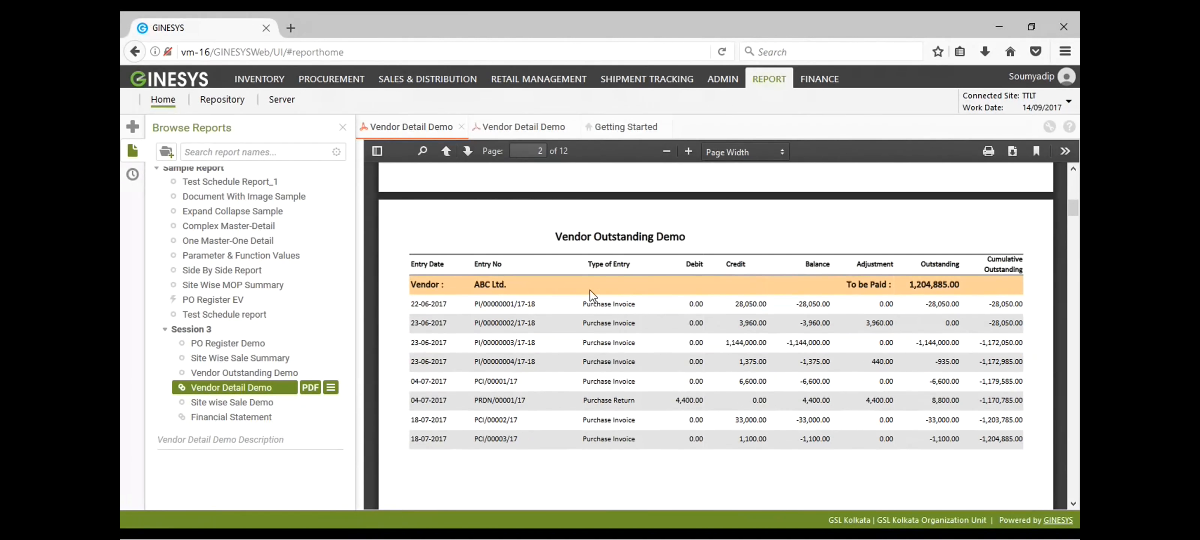
pyautogui.scroll(-12, 622, 402)
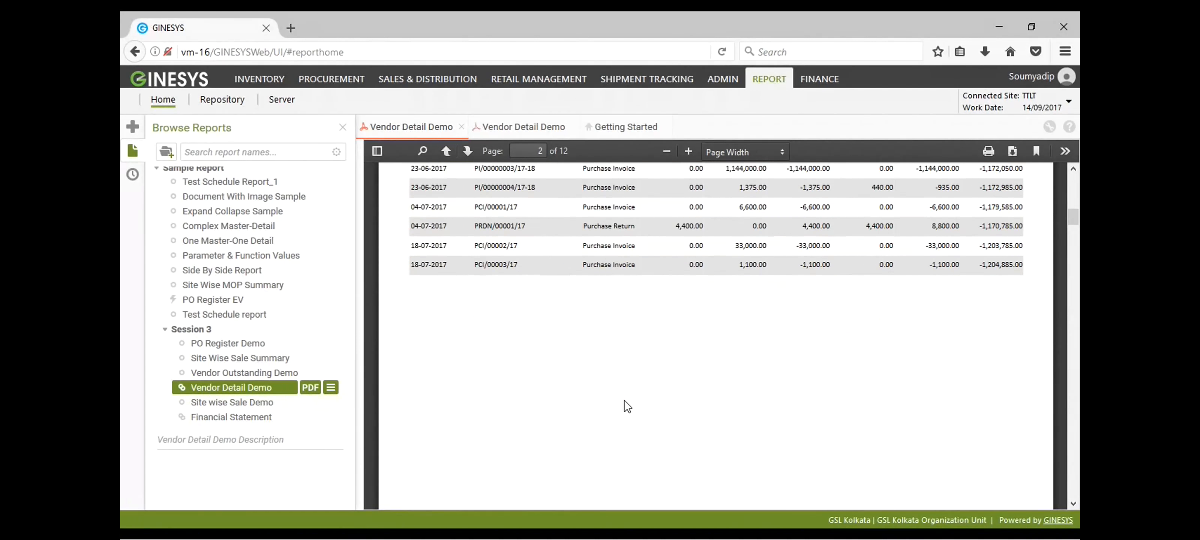
pyautogui.scroll(-3, 622, 401)
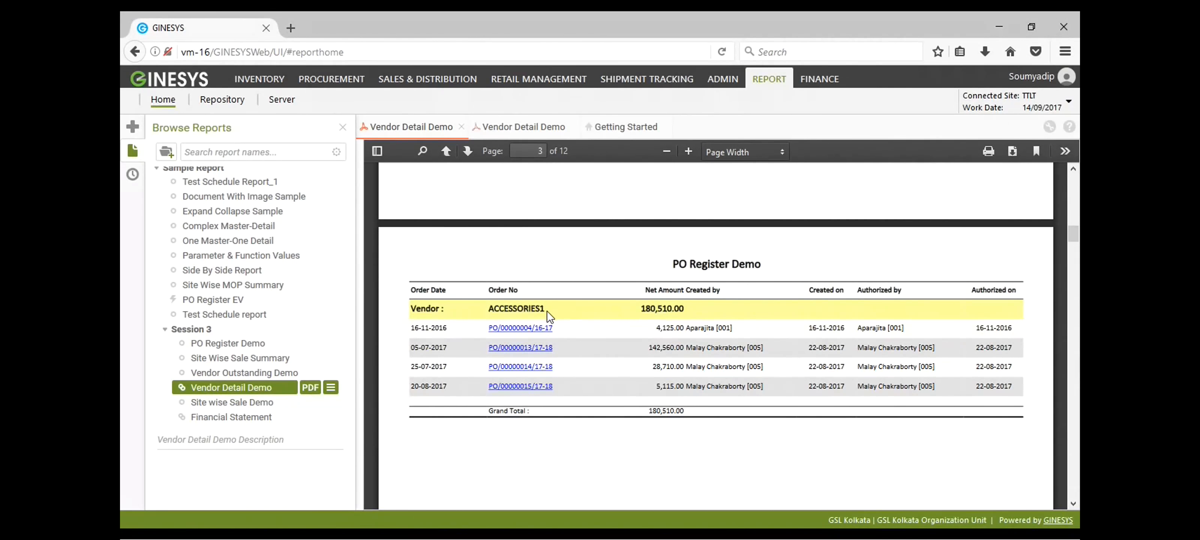
pyautogui.scroll(-12, 547, 311)
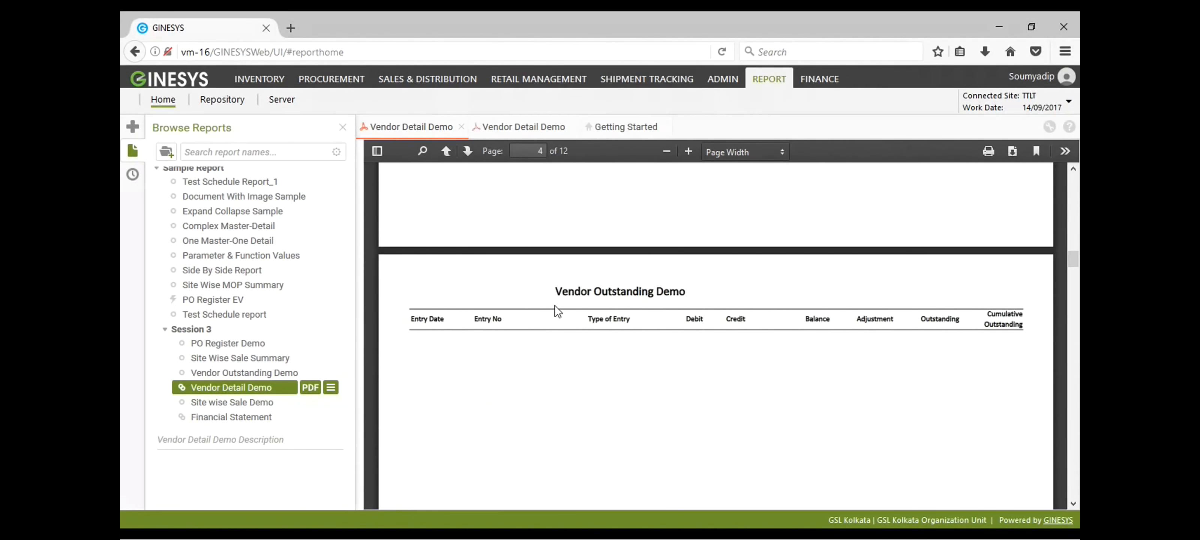
pyautogui.scroll(-4, 657, 310)
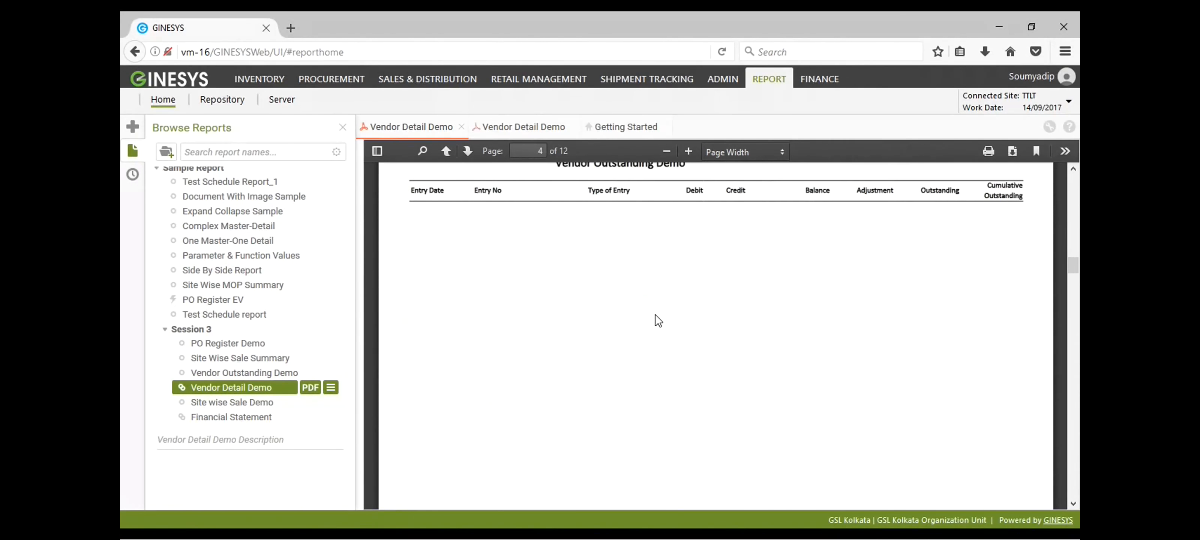
pyautogui.scroll(-14, 658, 320)
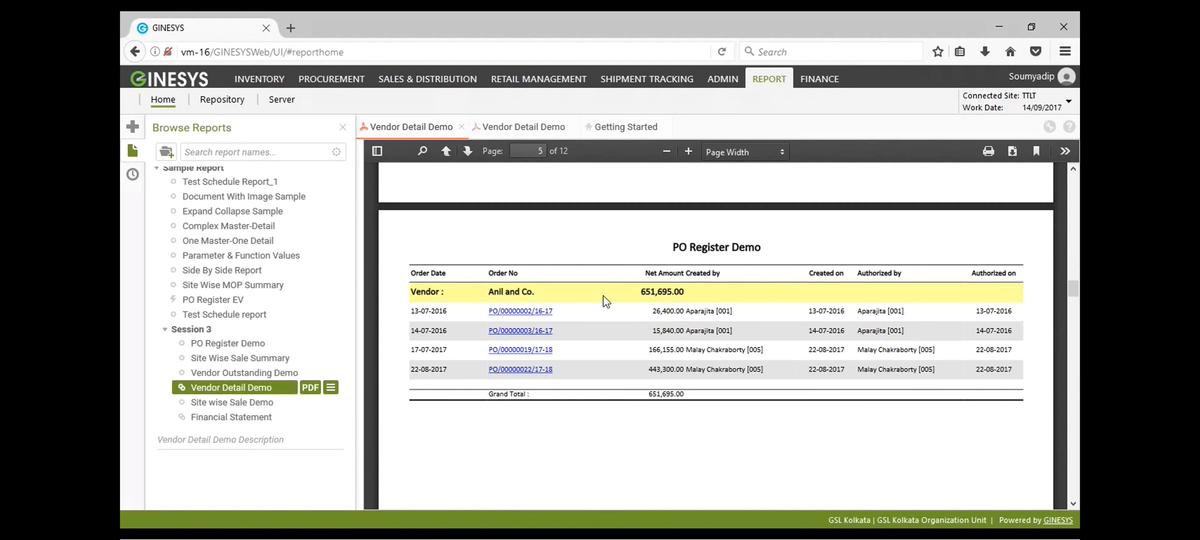
pyautogui.scroll(-12, 631, 320)
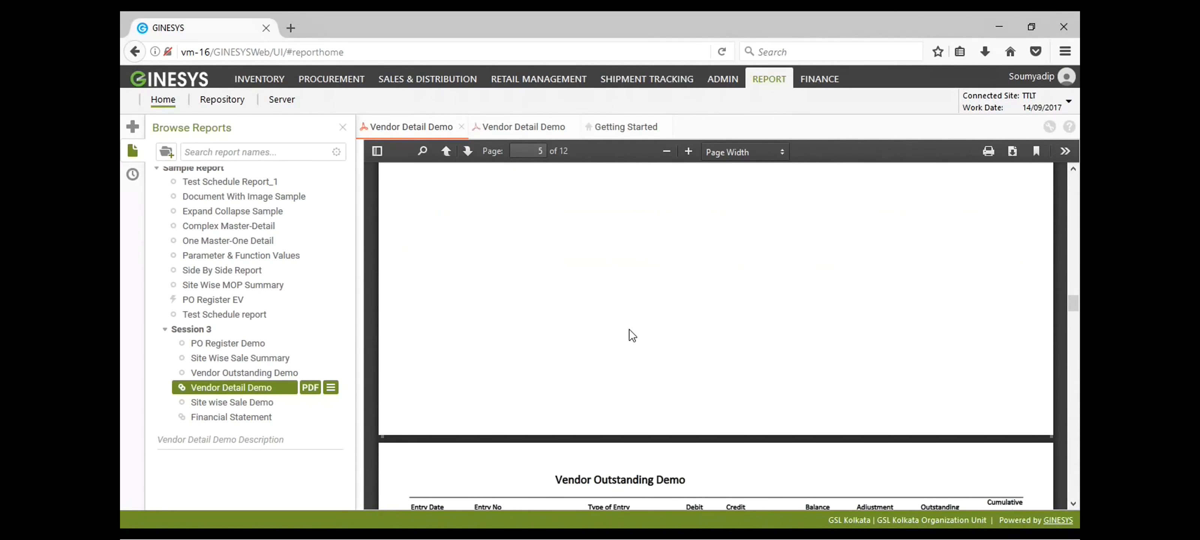
pyautogui.scroll(-5, 581, 364)
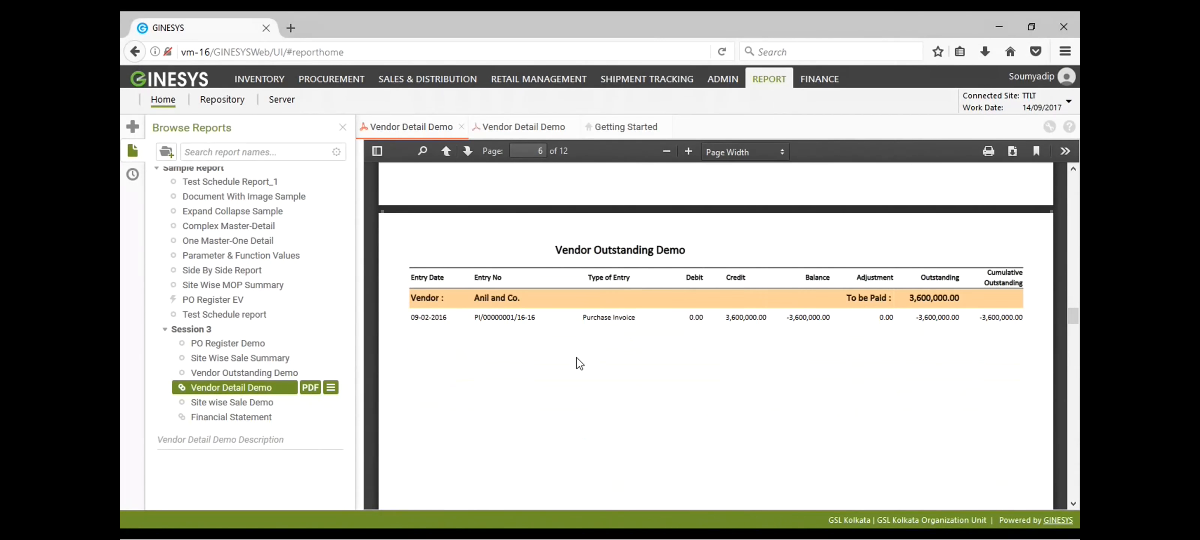
# Compare the remaining vendors' pages in the collated Vendor Detail Demo PDF and return to its first page
pyautogui.scroll(-8, 581, 364)
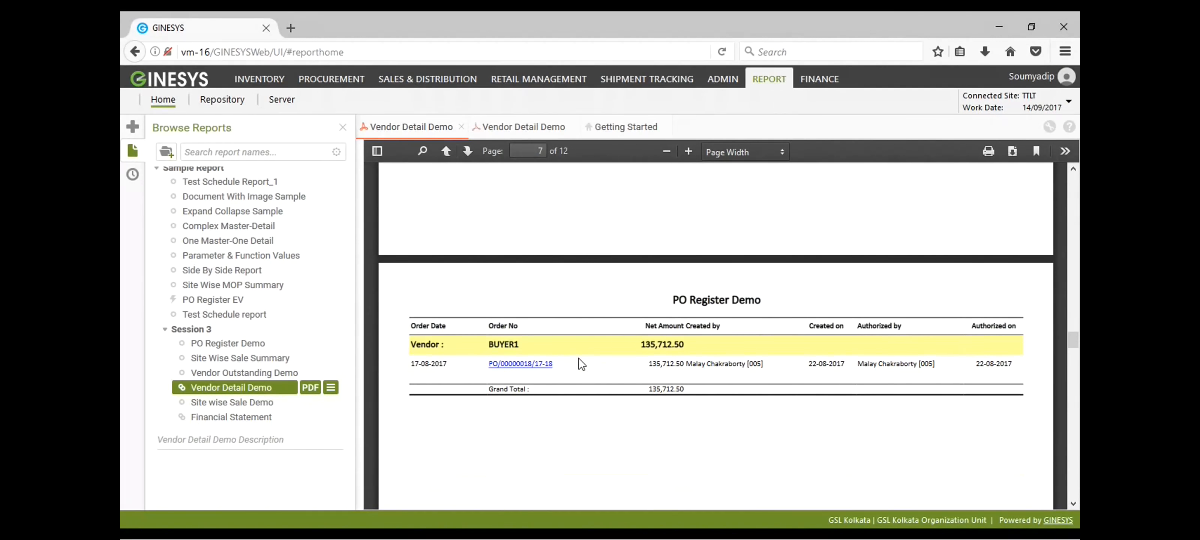
pyautogui.scroll(20, 581, 364)
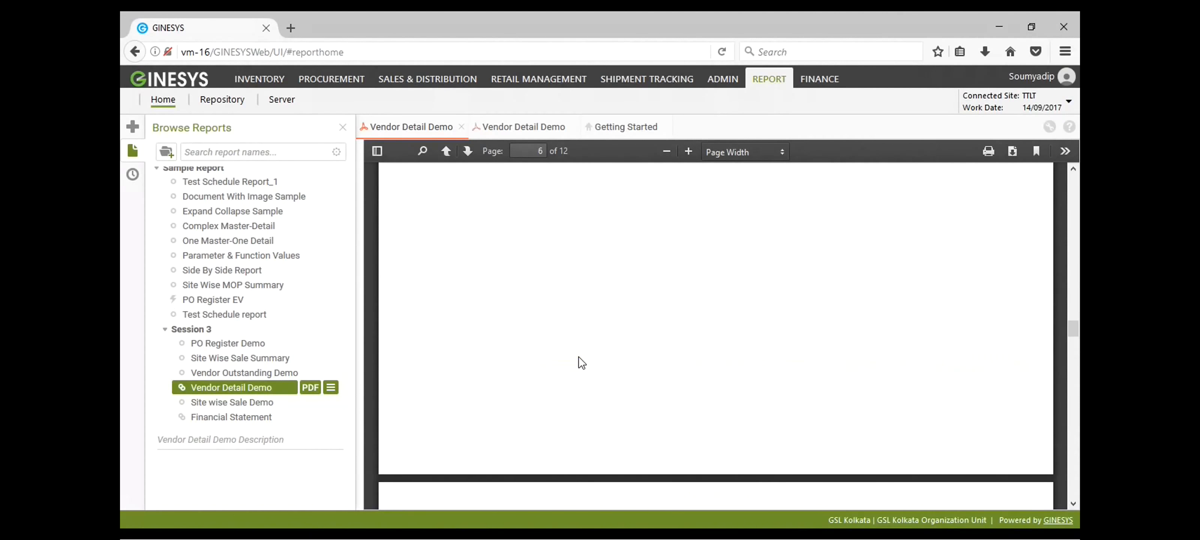
pyautogui.scroll(20, 579, 357)
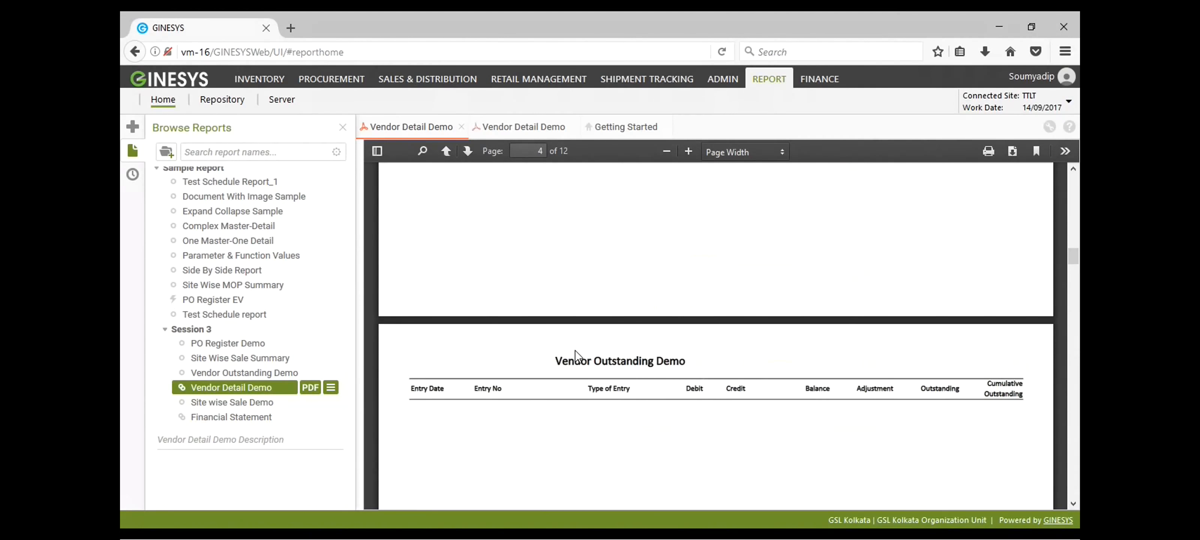
pyautogui.scroll(8, 576, 355)
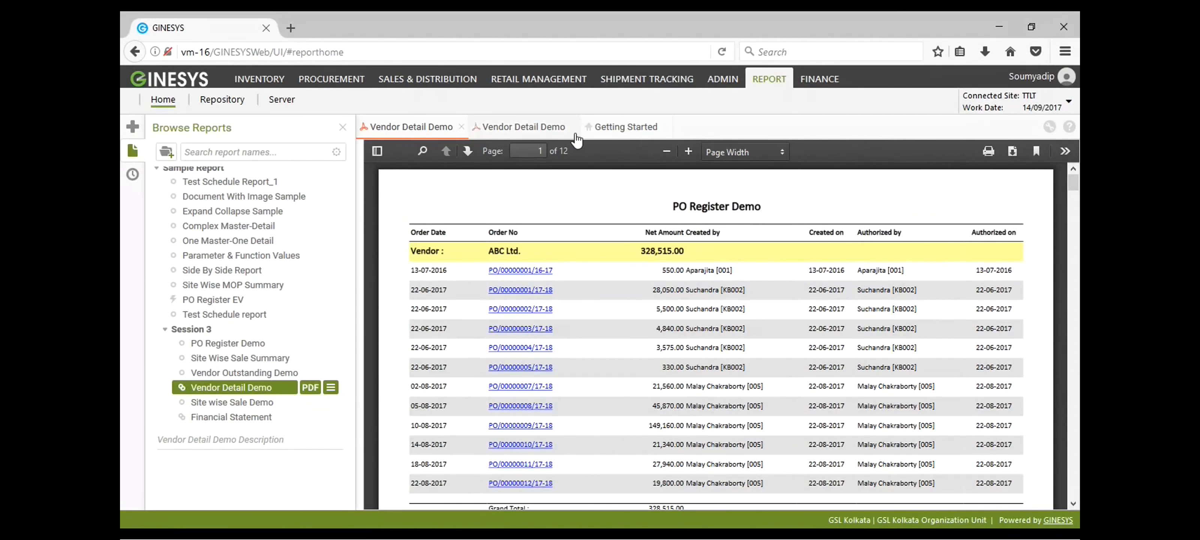
# Open Vendor Detail Demo for editing and review its collation option and the list of included reports
pyautogui.click(281, 383)
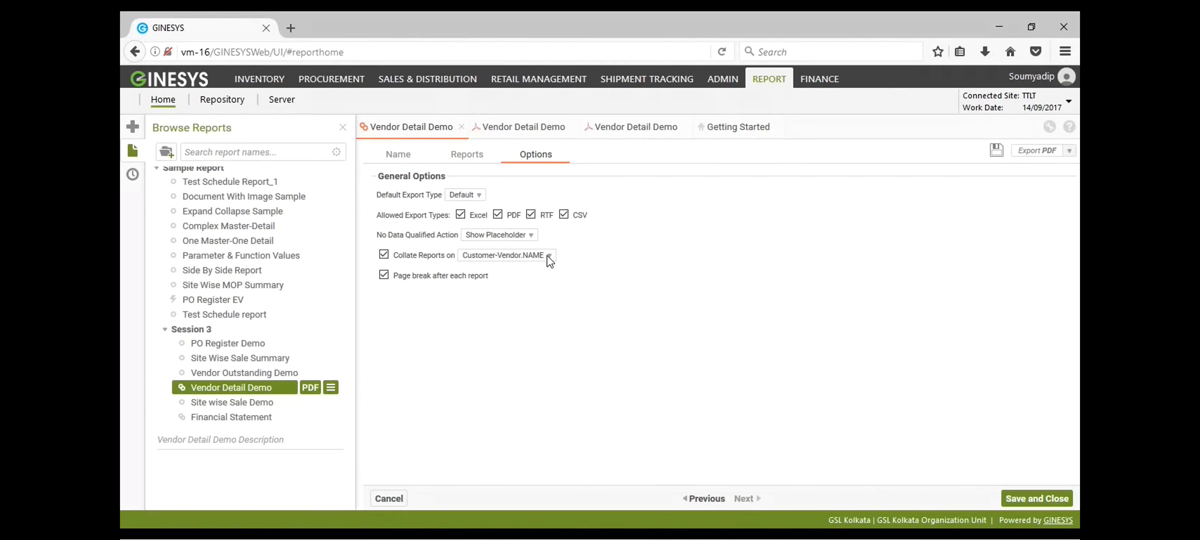
pyautogui.click(461, 155)
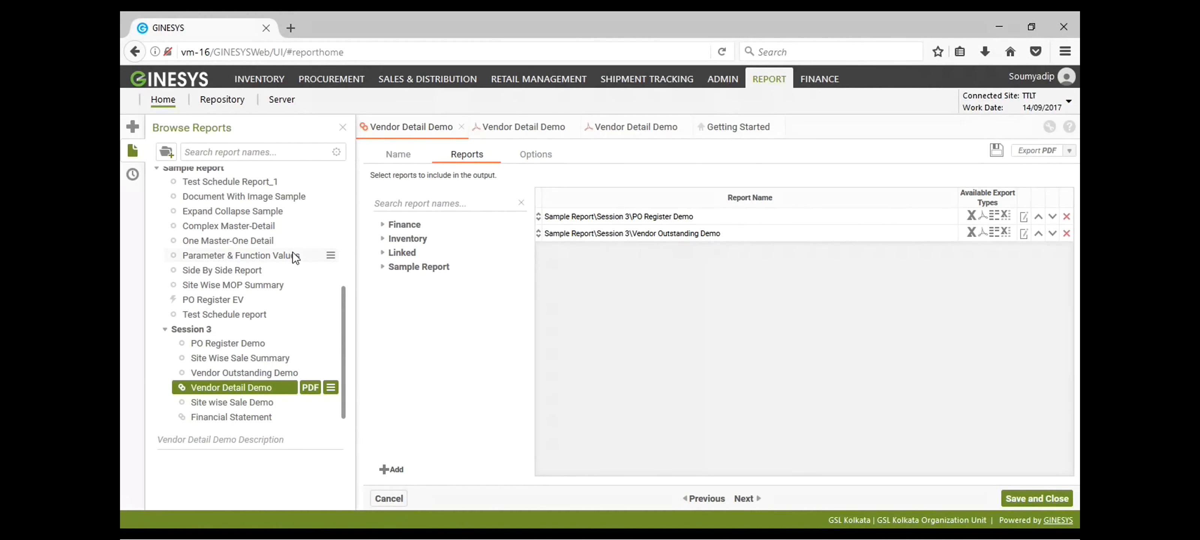
pyautogui.click(269, 241)
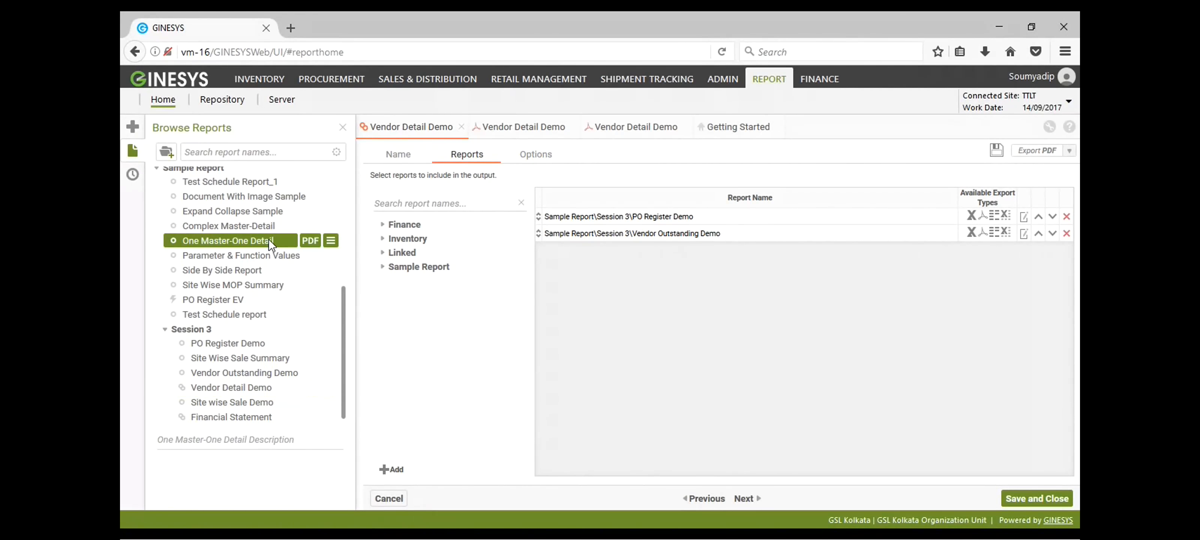
# Open the PO Register Demo and Vendor Outstanding Demo designs, and check the sort fields of PO Register Demo
pyautogui.doubleClick(227, 343)
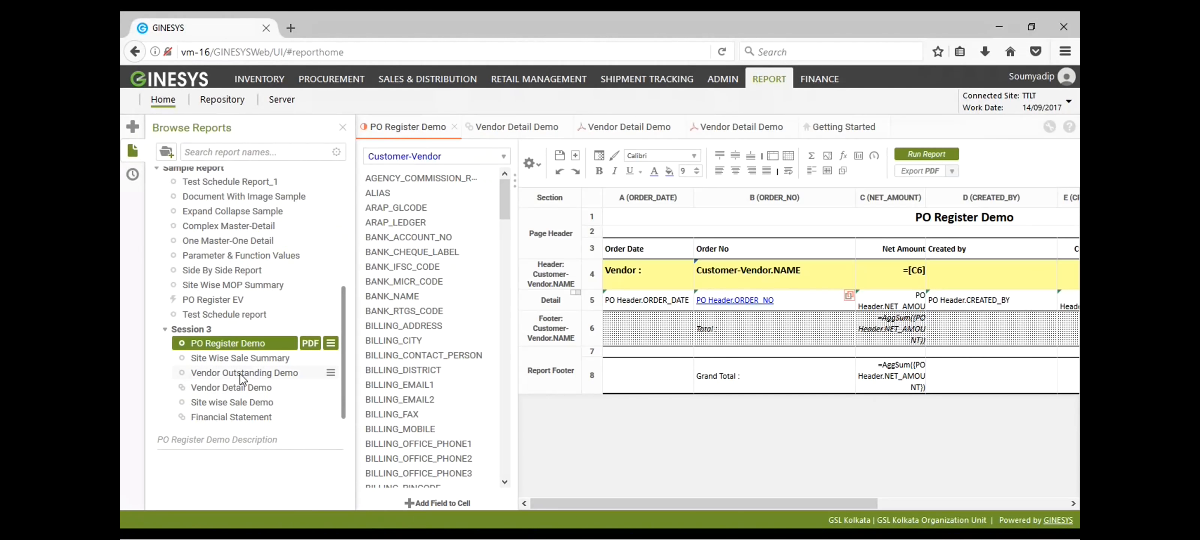
pyautogui.click(240, 375)
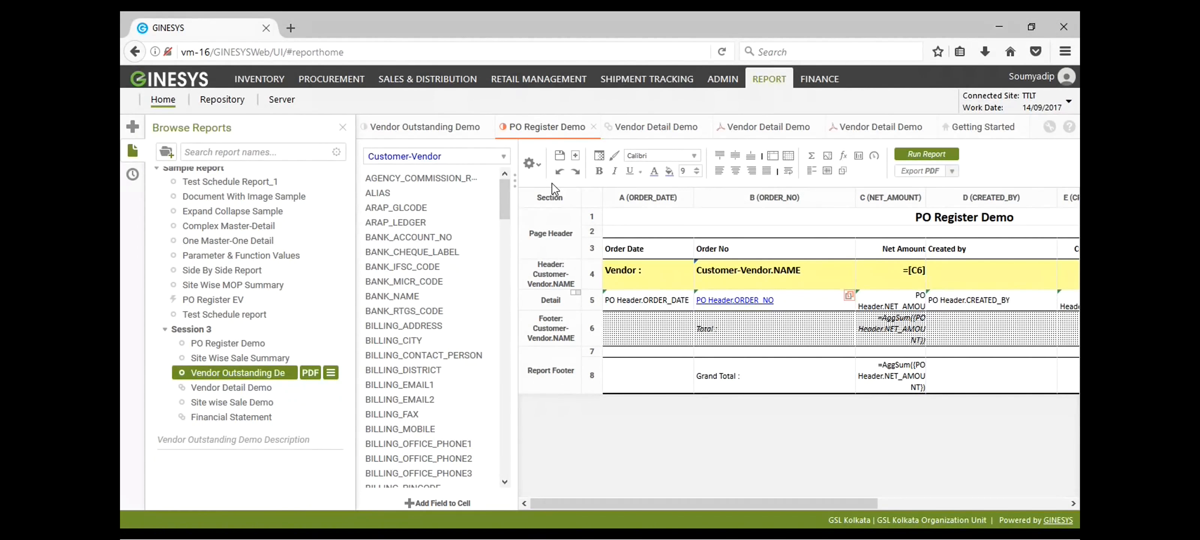
pyautogui.click(530, 163)
pyautogui.click(554, 236)
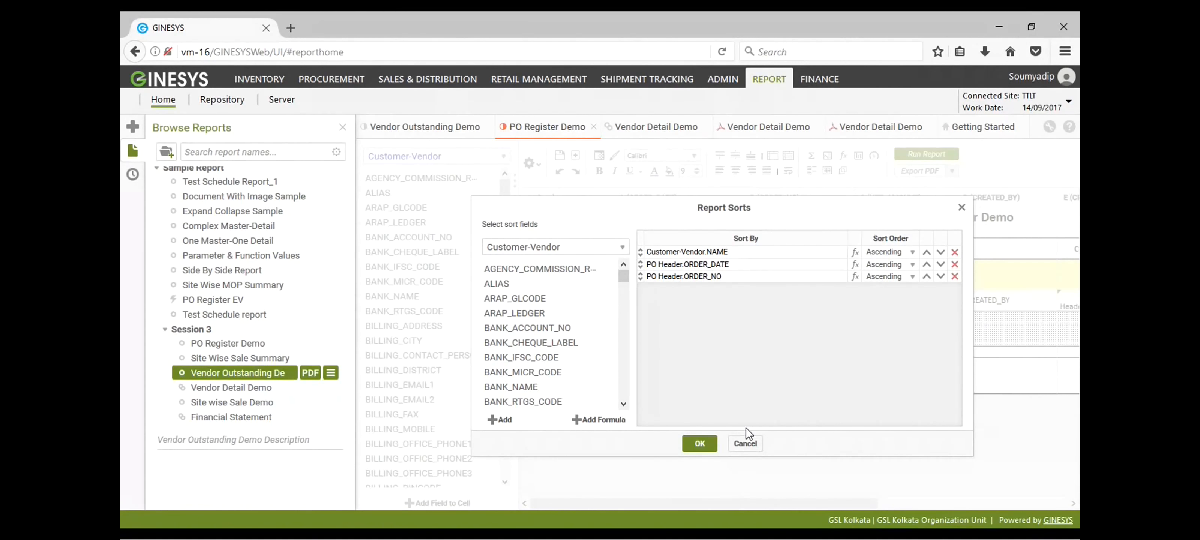
pyautogui.click(746, 444)
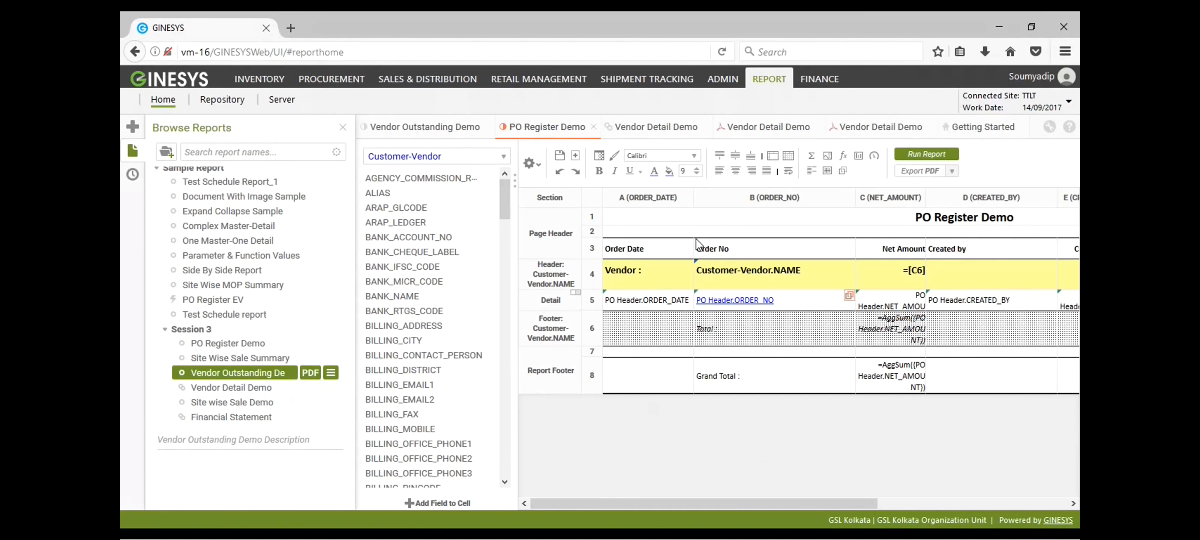
# Check the sort fields of Vendor Outstanding Demo in its Report Sorts settings
pyautogui.click(454, 127)
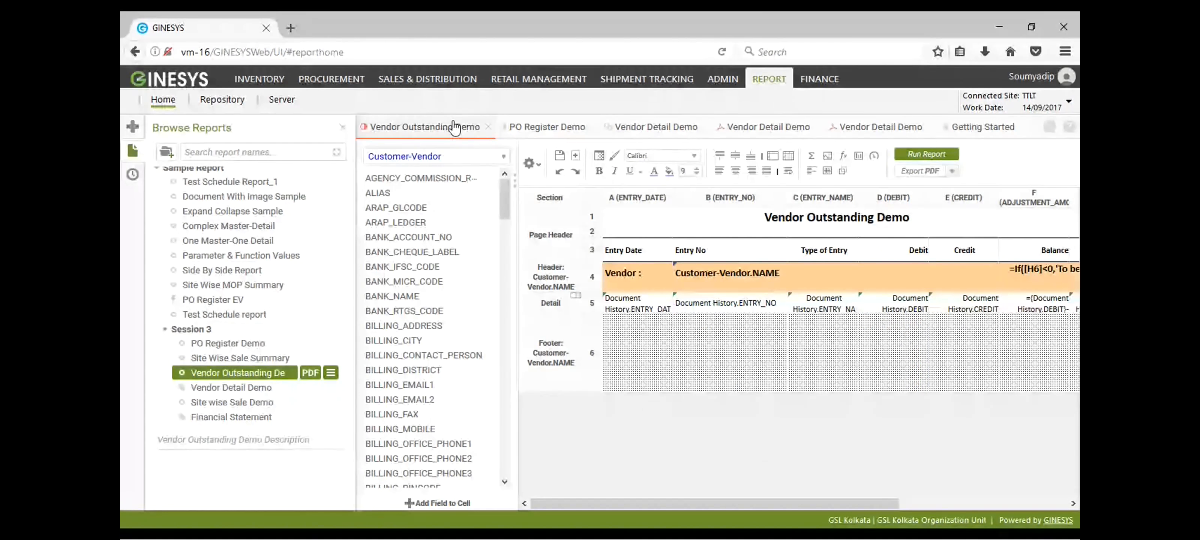
pyautogui.click(531, 163)
pyautogui.click(555, 233)
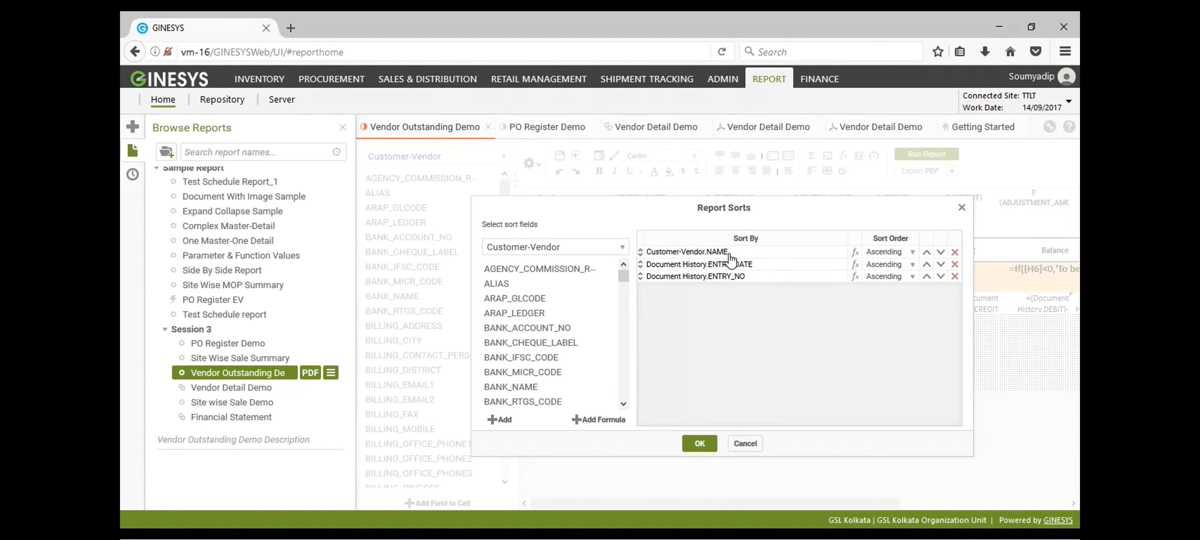
# Compare the collation field of Vendor Detail Demo with its child reports' sorting, and dismiss the Report Sorts settings without changes
pyautogui.click(677, 133)
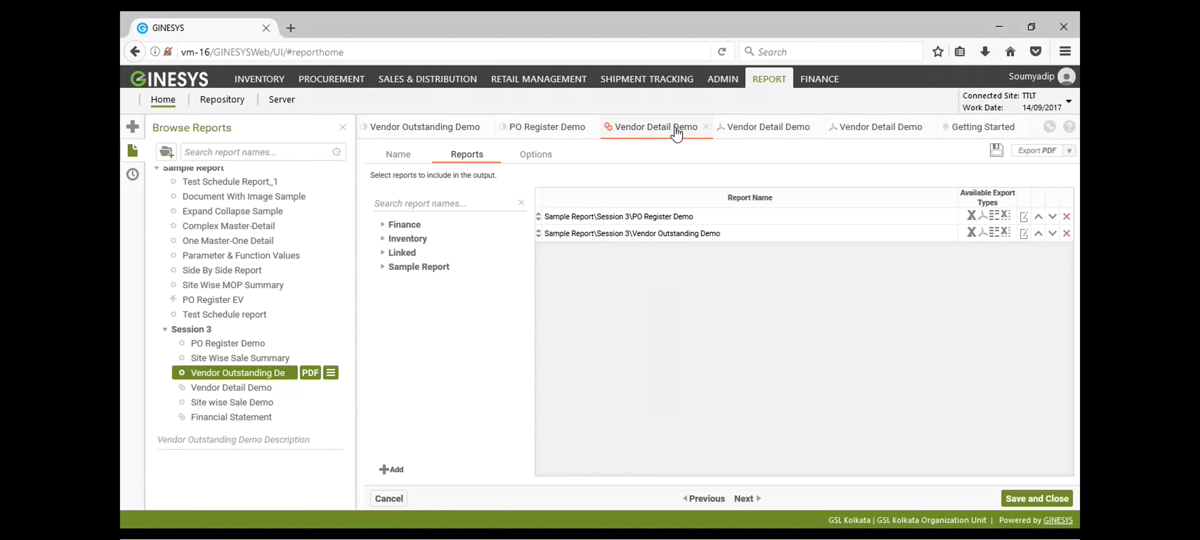
pyautogui.click(530, 154)
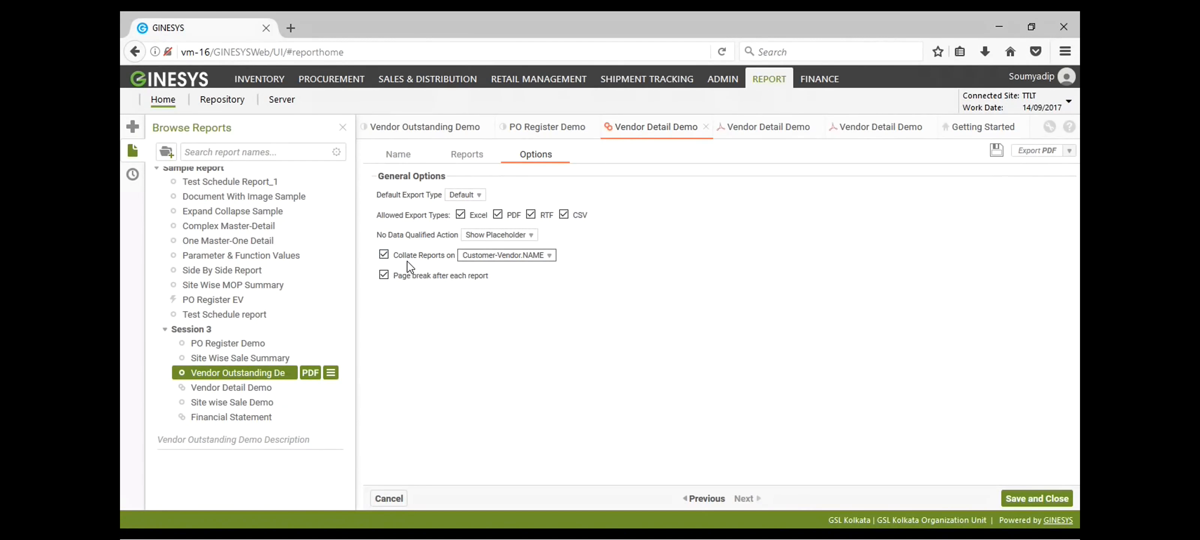
pyautogui.click(551, 129)
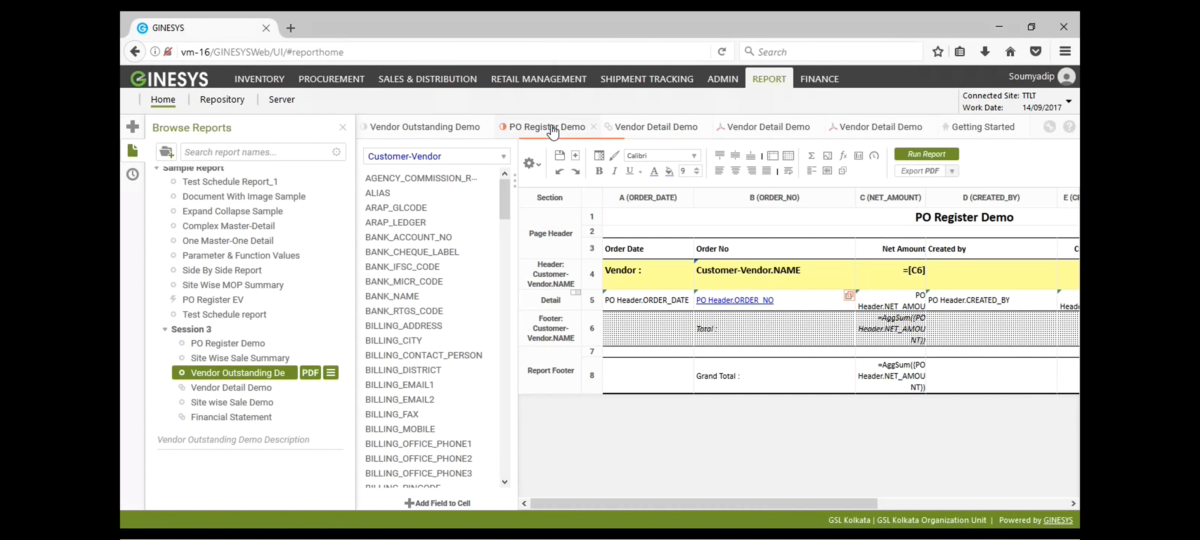
pyautogui.click(419, 128)
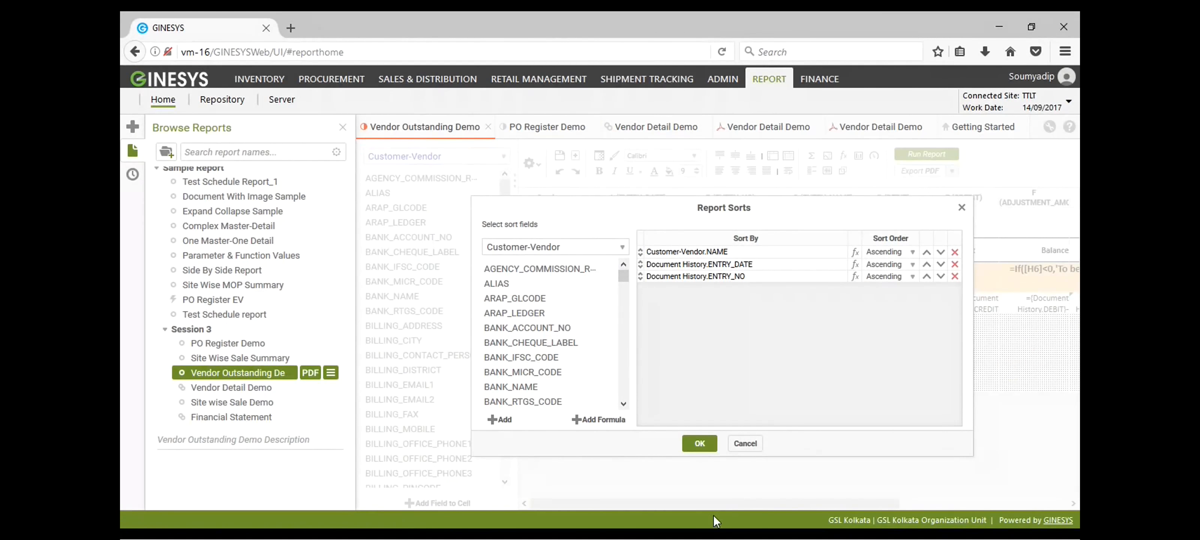
pyautogui.click(750, 445)
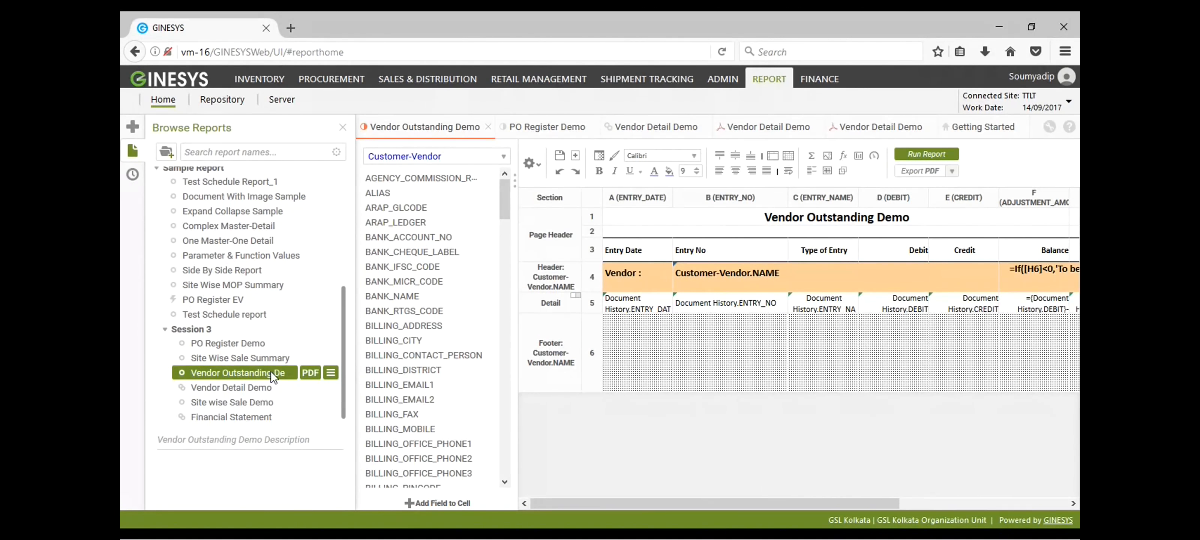
# Close the Vendor Outstanding Demo and PO Register Demo designs, the Vendor Detail Demo editor and both Vendor Detail Demo PDFs
pyautogui.click(488, 127)
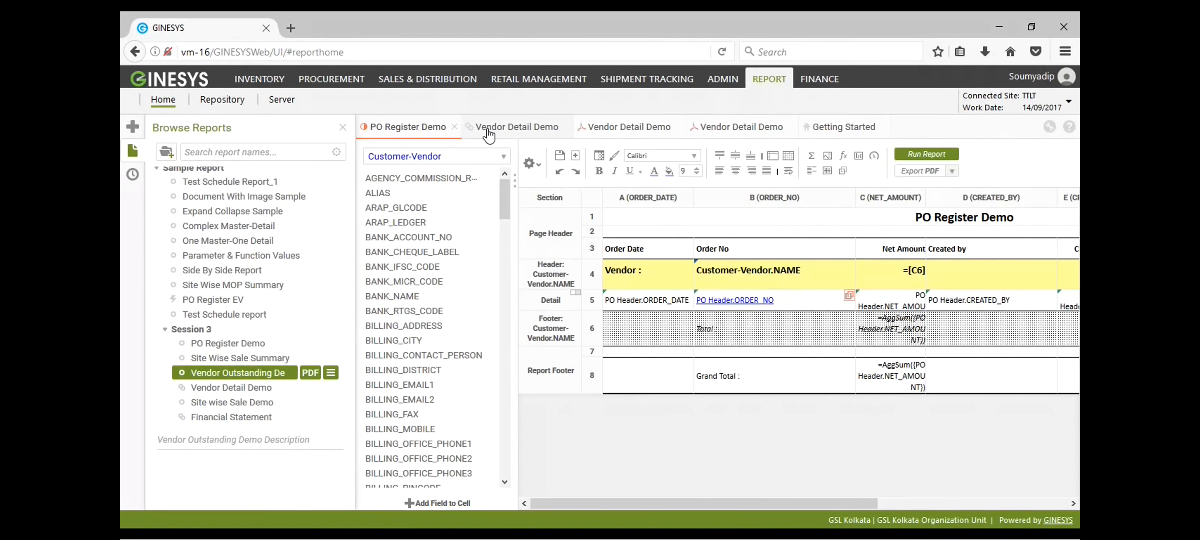
pyautogui.click(454, 128)
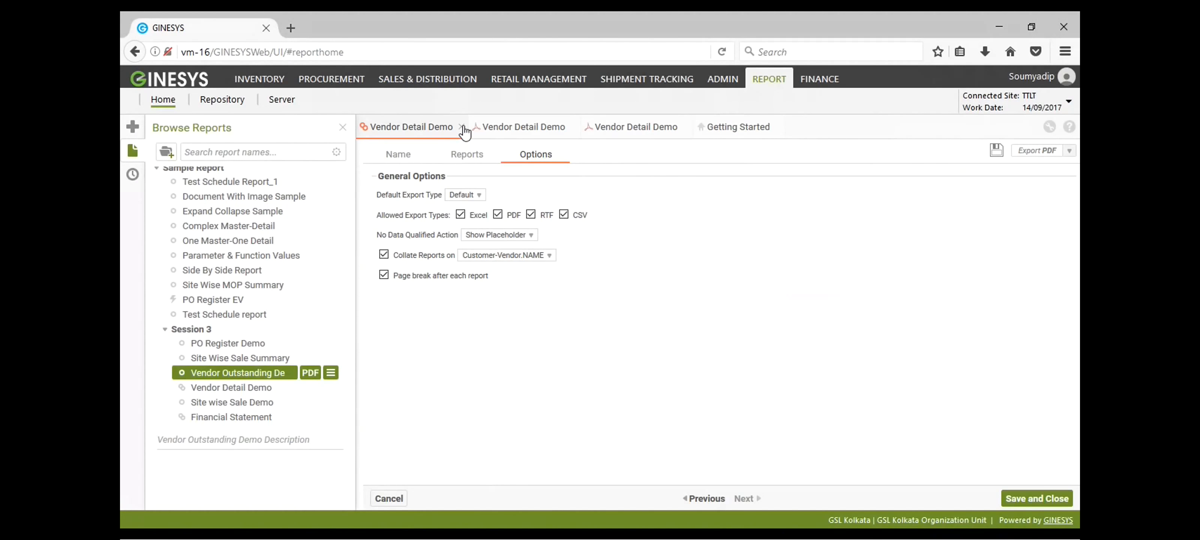
pyautogui.click(461, 128)
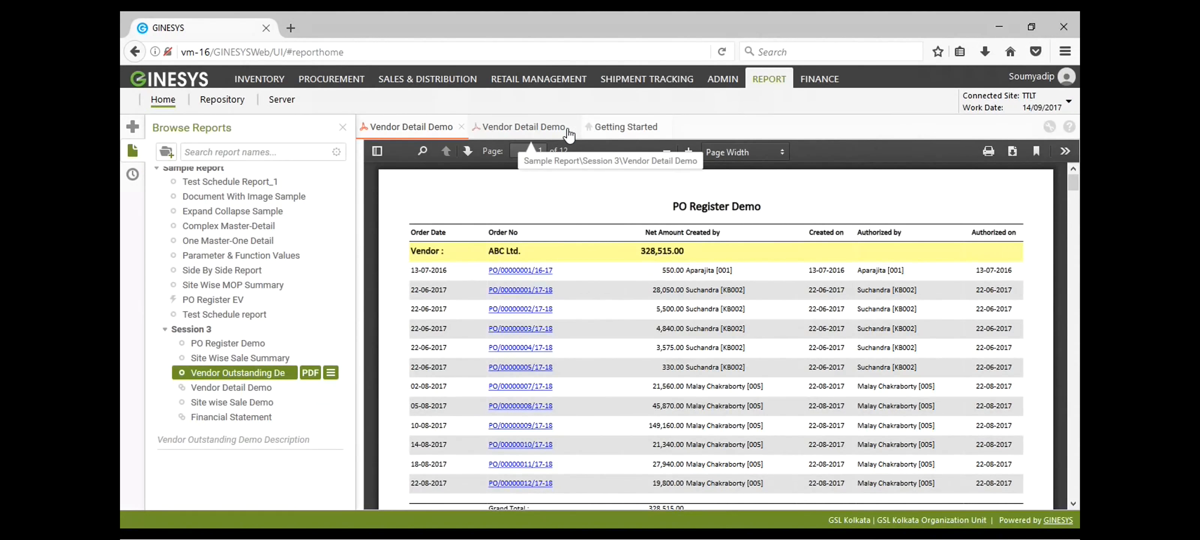
pyautogui.click(575, 130)
pyautogui.click(575, 127)
pyautogui.click(438, 131)
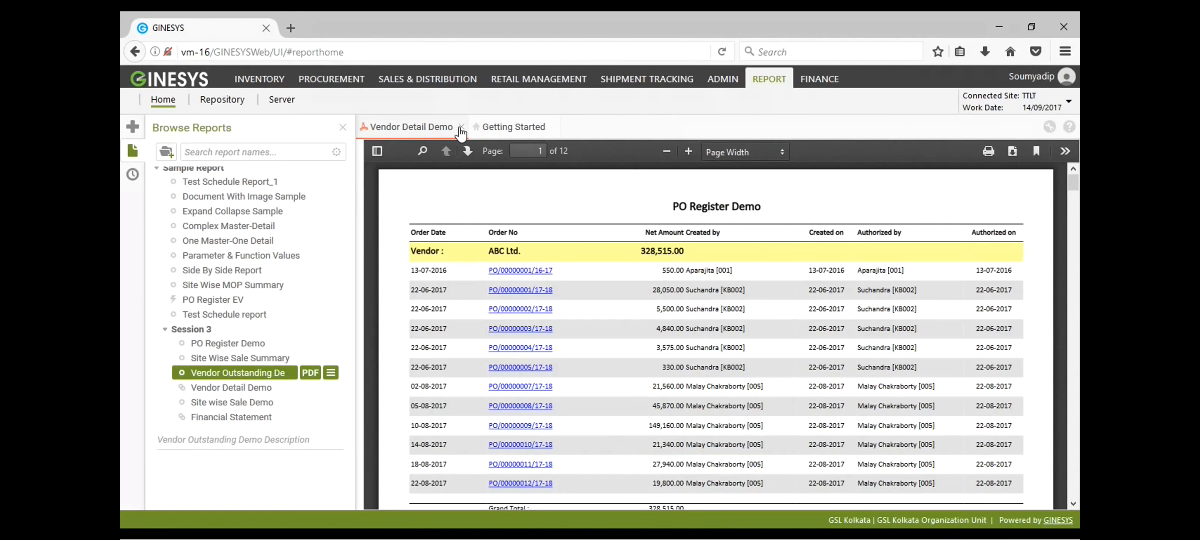
pyautogui.click(461, 127)
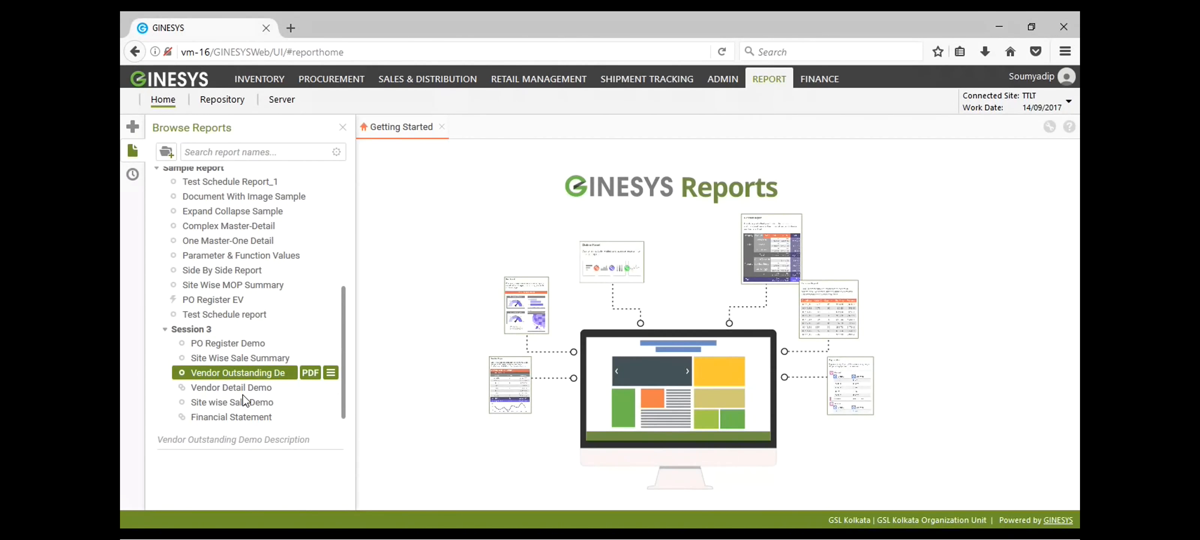
pyautogui.click(259, 419)
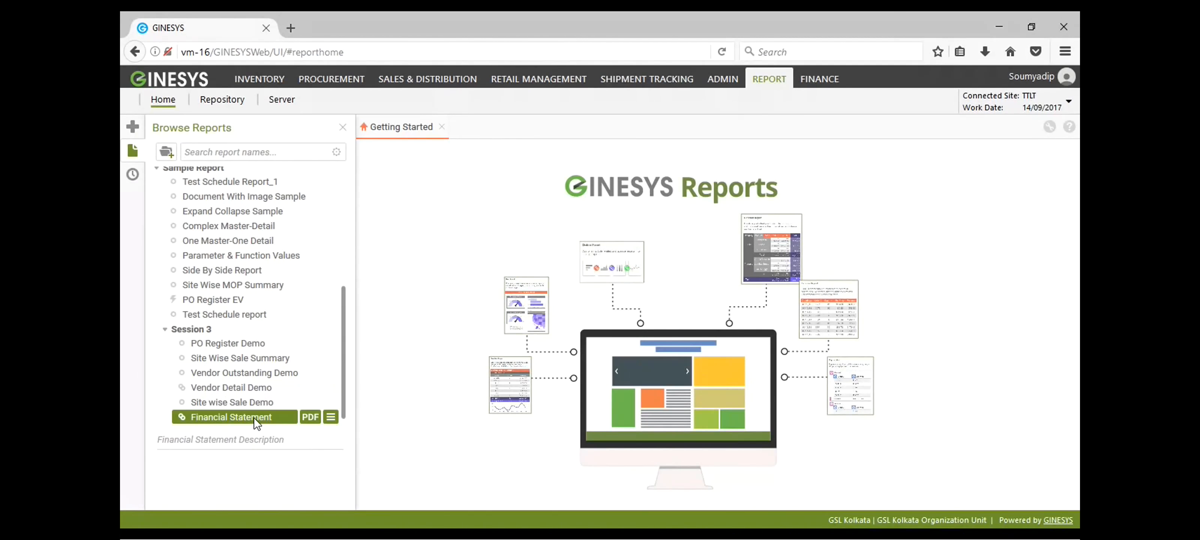
pyautogui.click(258, 372)
pyautogui.click(254, 387)
pyautogui.click(252, 416)
pyautogui.click(243, 374)
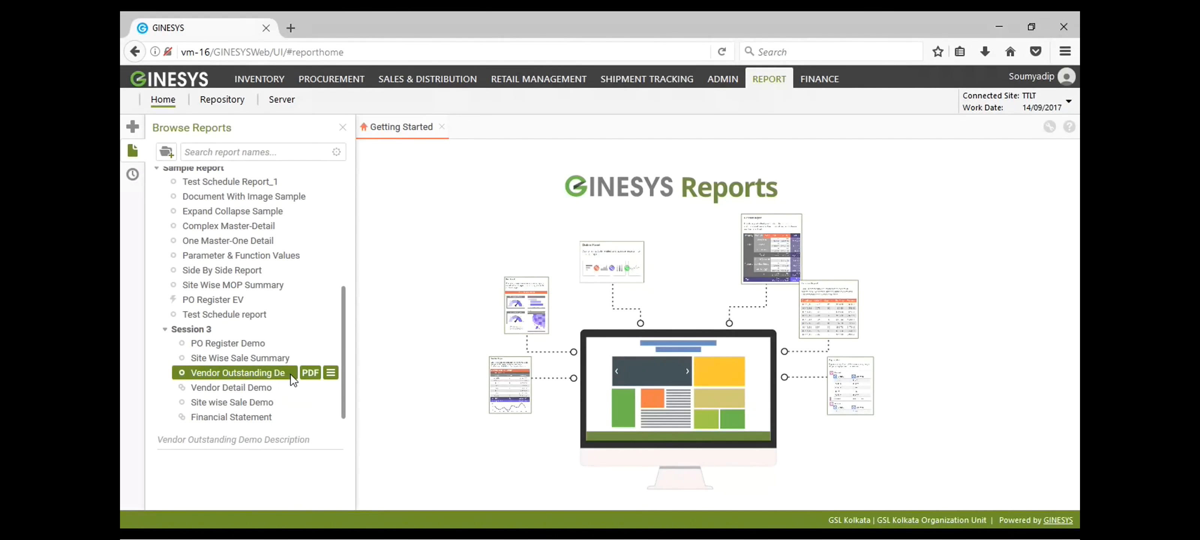
pyautogui.click(331, 372)
pyautogui.moveTo(382, 389)
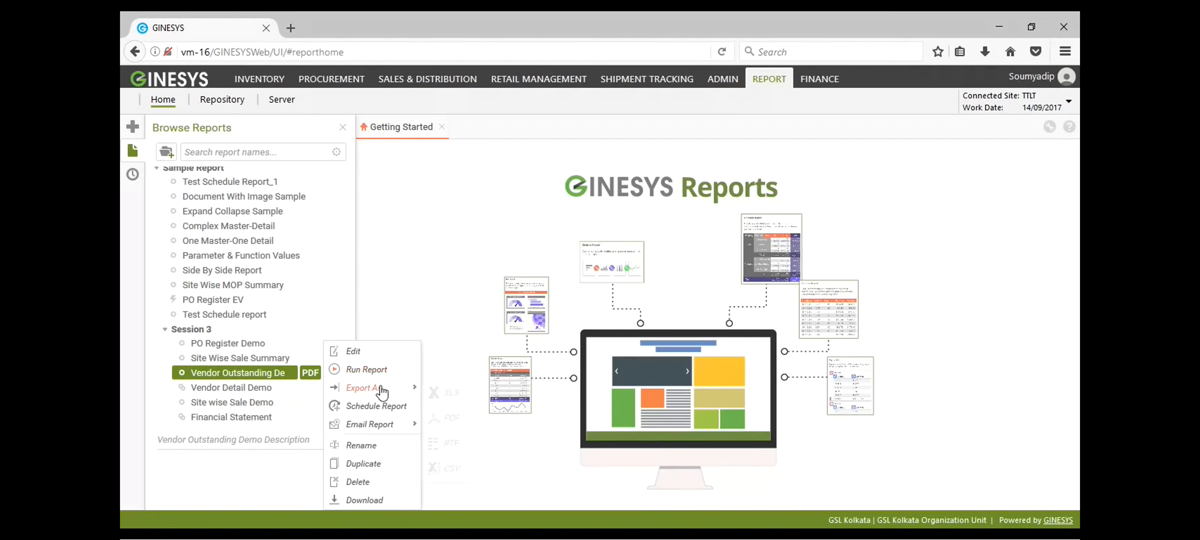
pyautogui.click(450, 393)
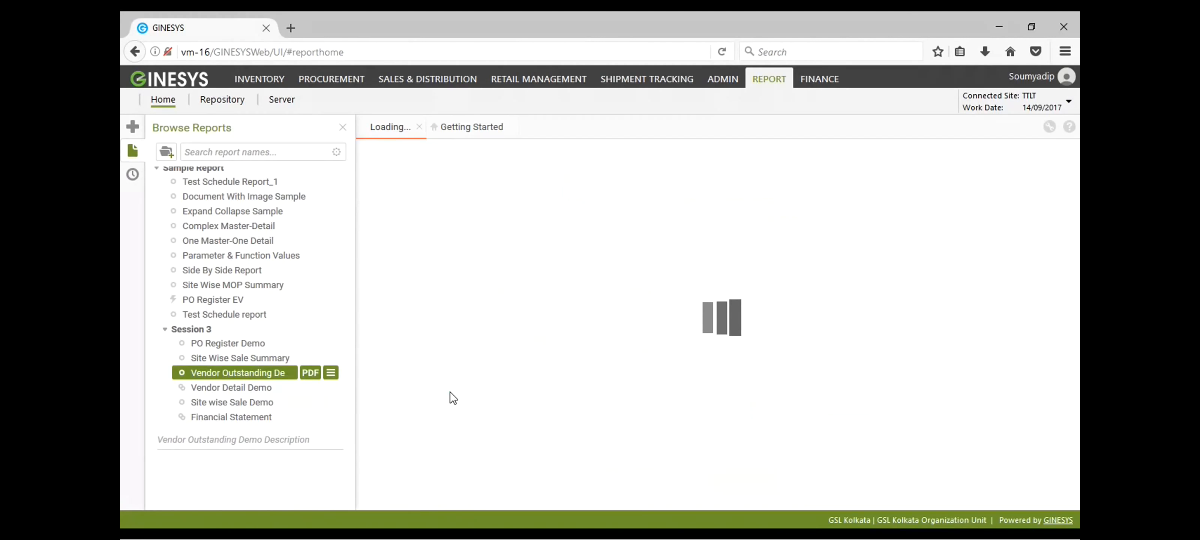
pyautogui.click(719, 375)
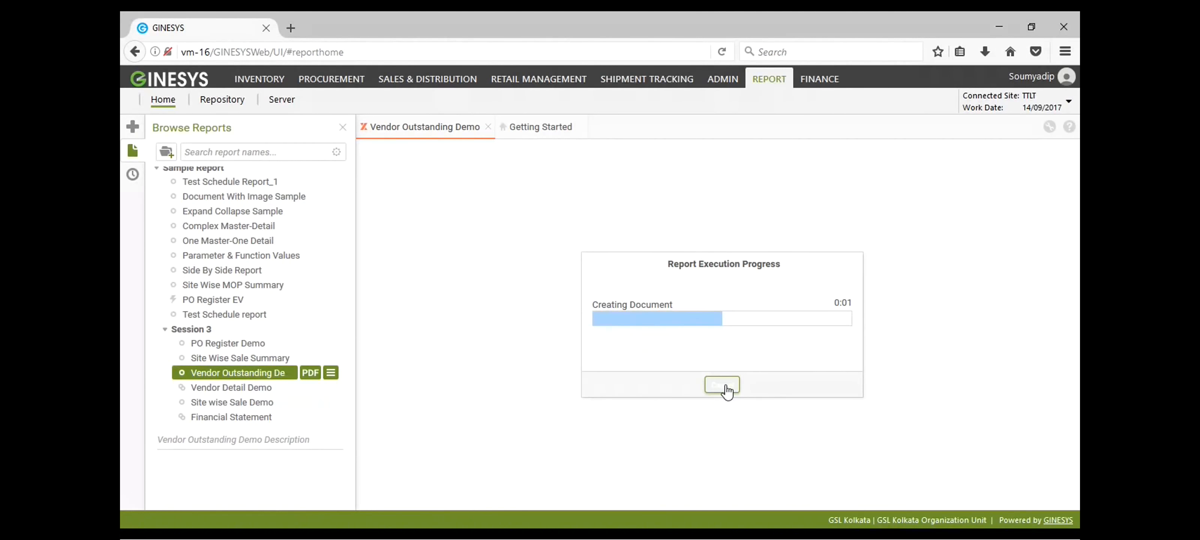
pyautogui.click(689, 347)
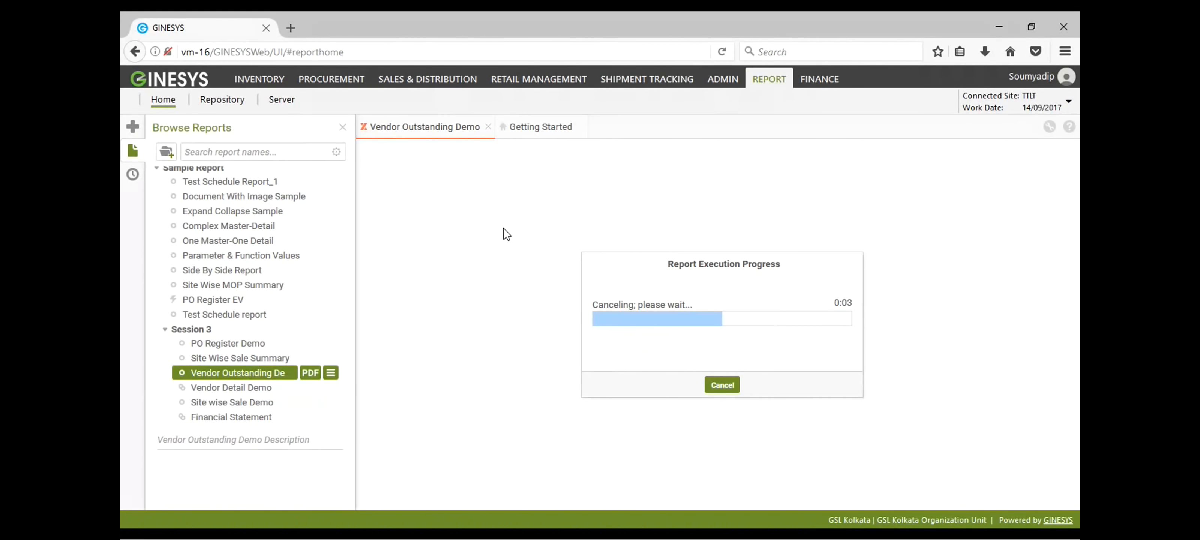
pyautogui.click(723, 349)
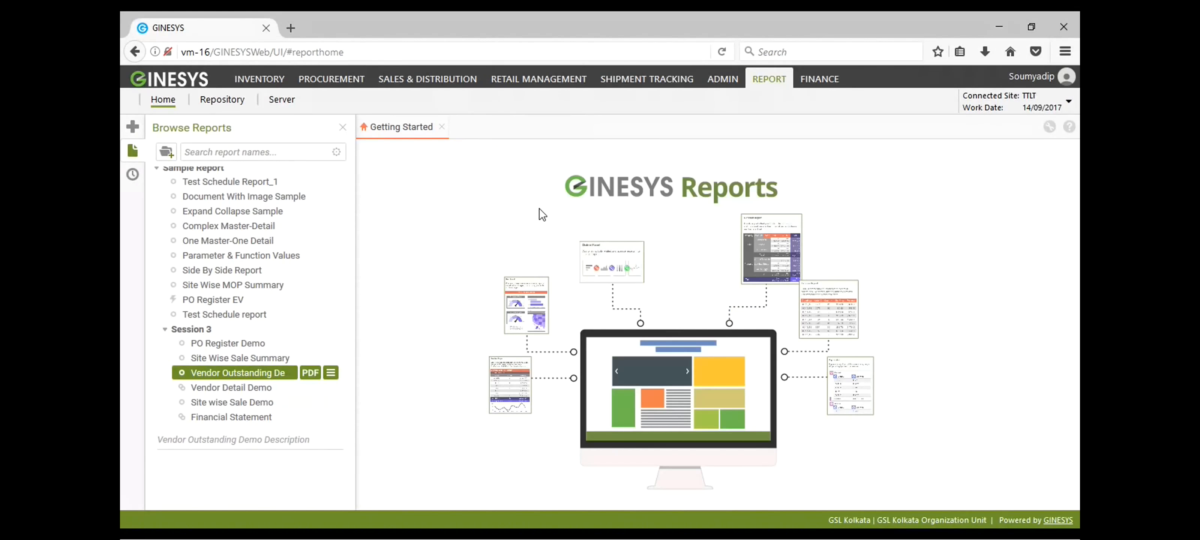
# Open Vendor Detail Demo for editing, go to its Collate Reports option, and save and close the report
pyautogui.click(258, 388)
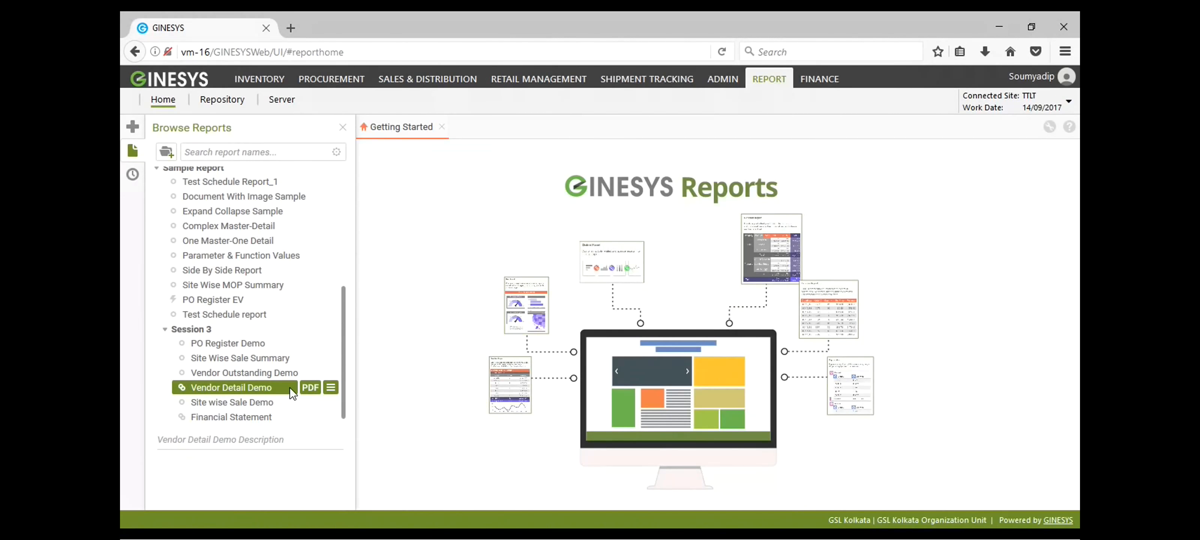
pyautogui.doubleClick(279, 387)
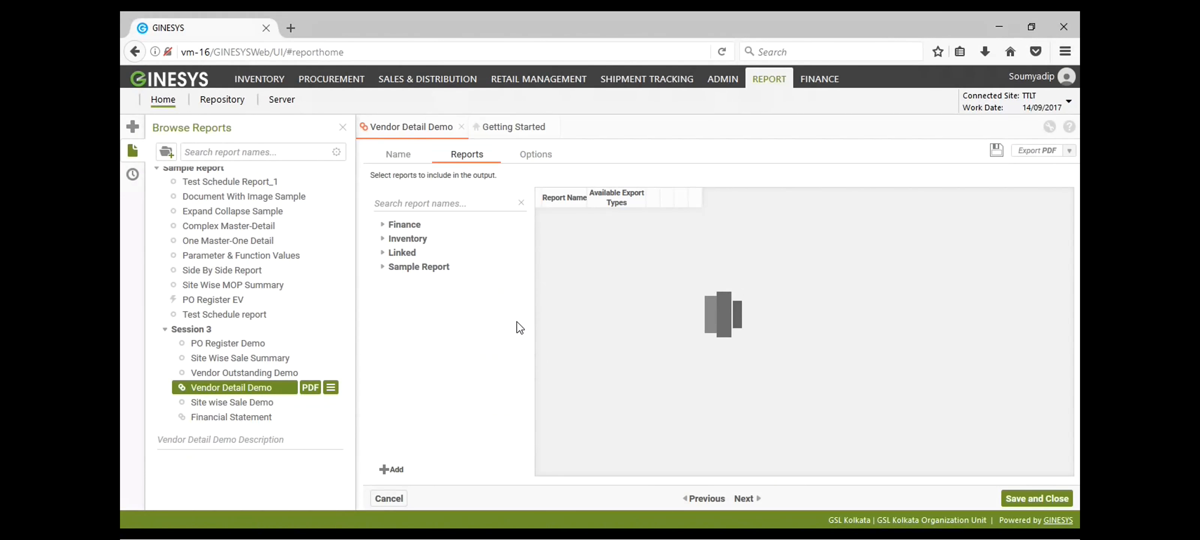
pyautogui.click(536, 154)
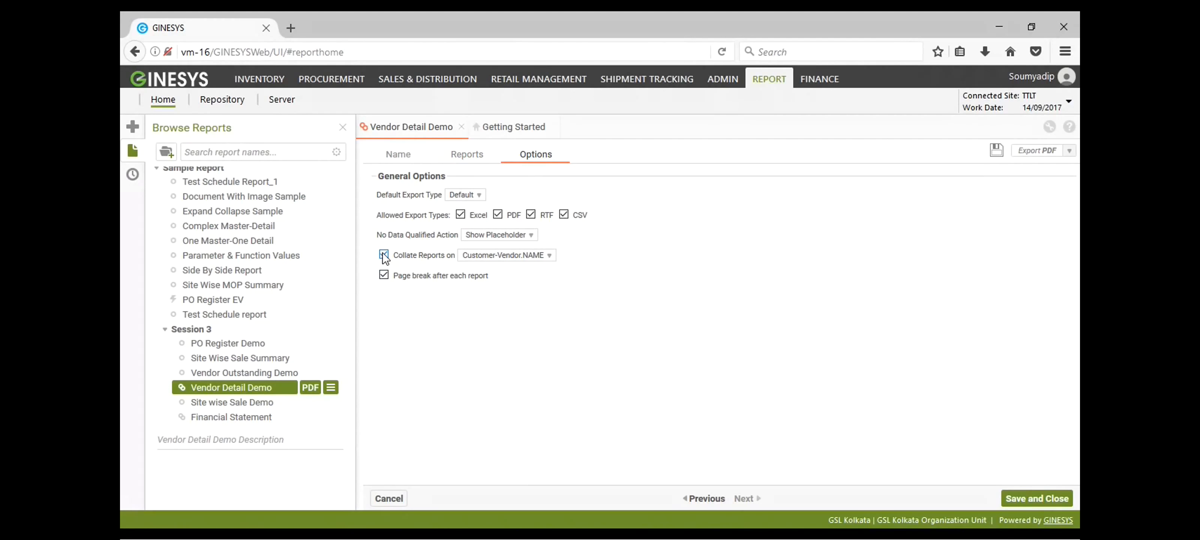
pyautogui.click(1030, 499)
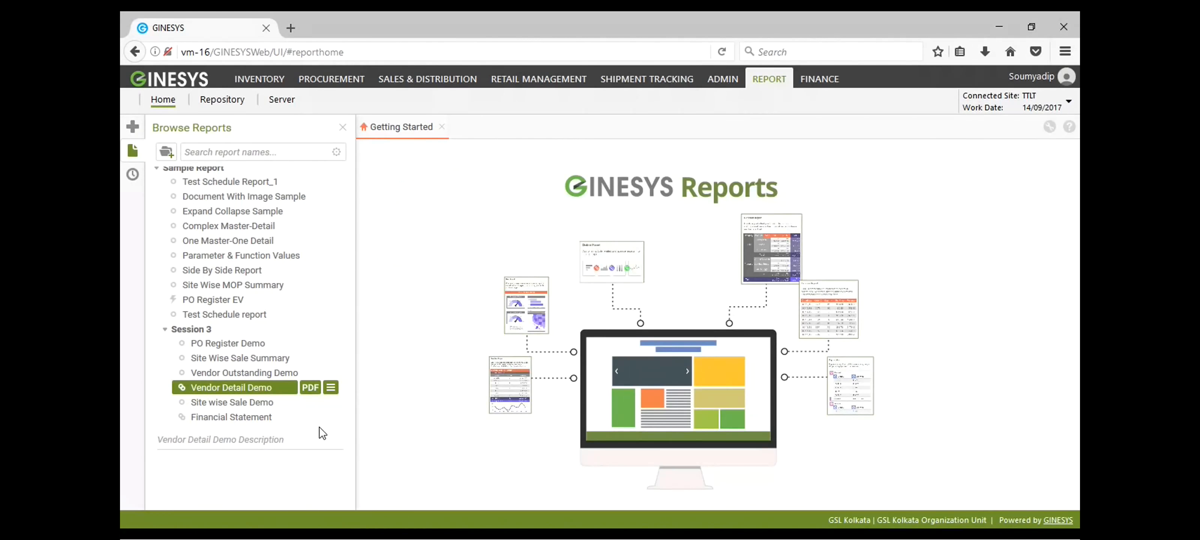
# Export the Vendor Detail Demo linked report as XLS and dismiss the execution progress dialog
pyautogui.click(331, 387)
pyautogui.moveTo(331, 390)
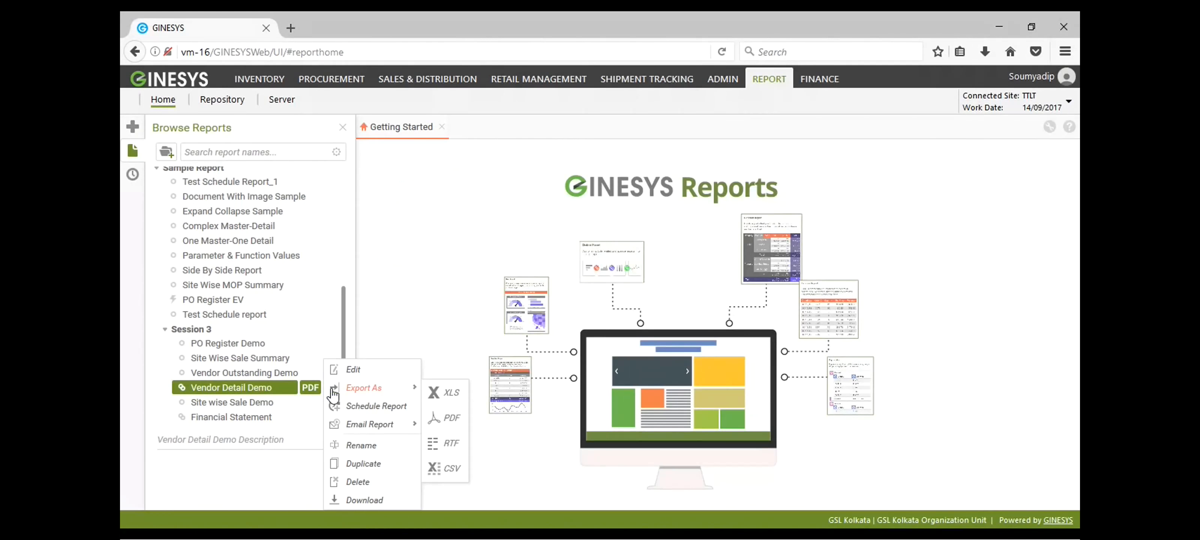
pyautogui.click(446, 395)
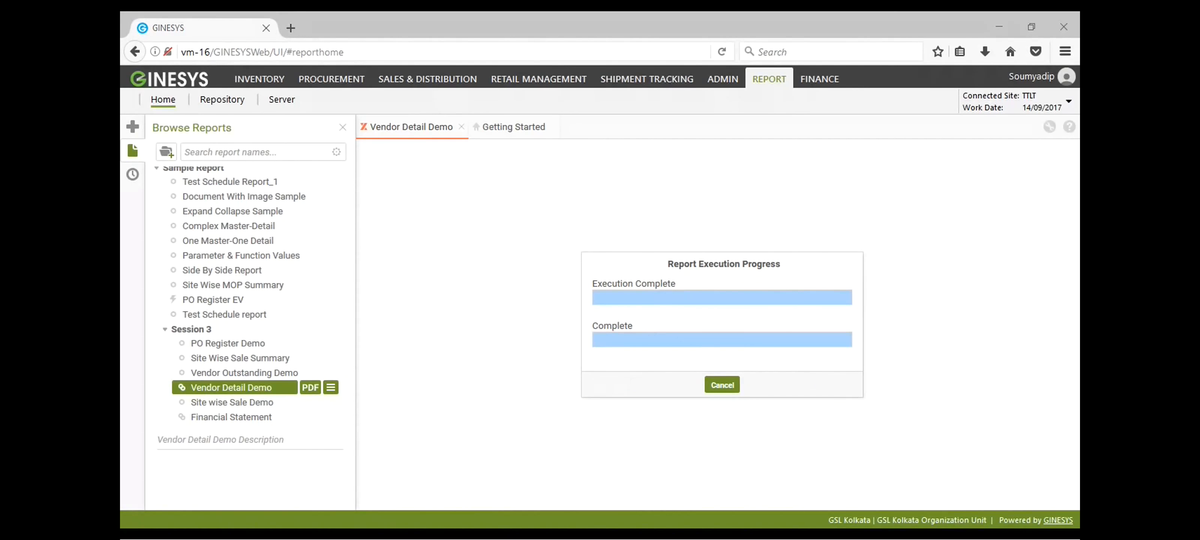
pyautogui.click(722, 385)
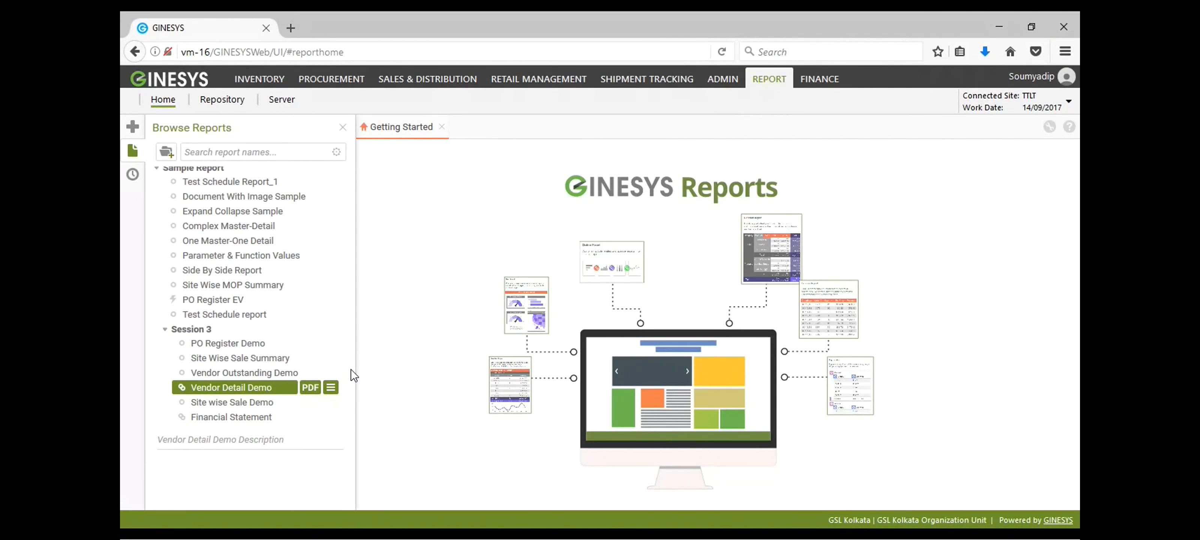
# Edit Vendor Detail Demo to enable Collate Reports on Customer-Vendor.NAME, and save and close the report
pyautogui.click(331, 390)
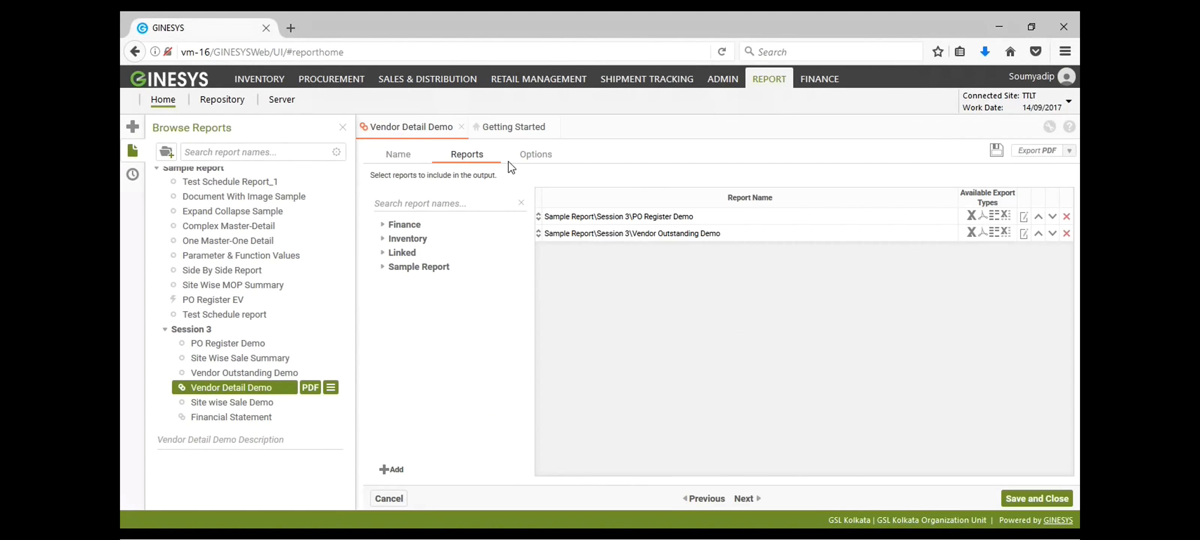
pyautogui.click(543, 160)
pyautogui.click(383, 255)
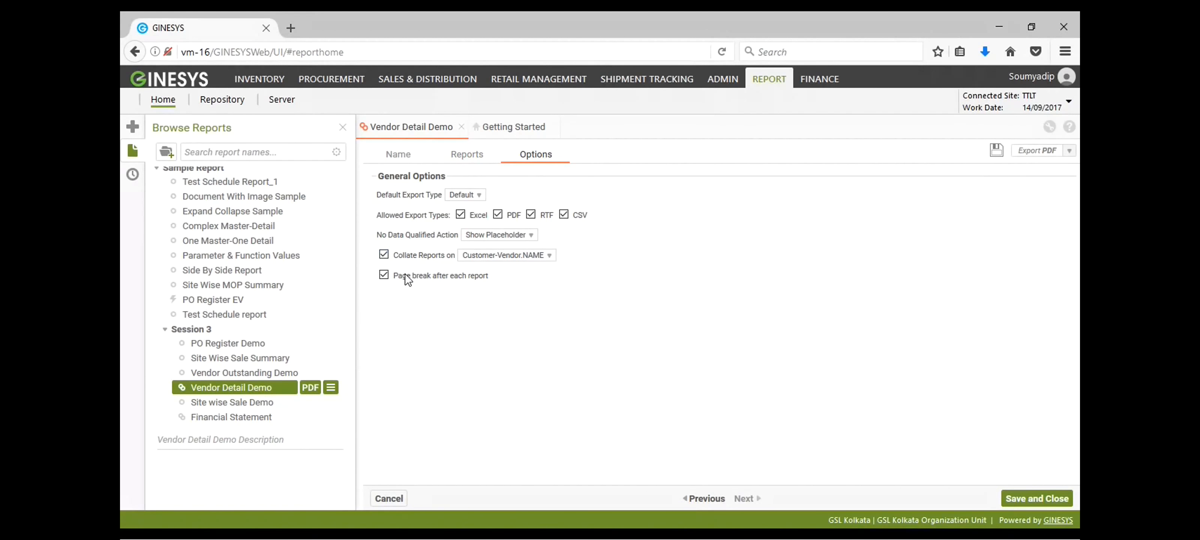
pyautogui.click(1054, 502)
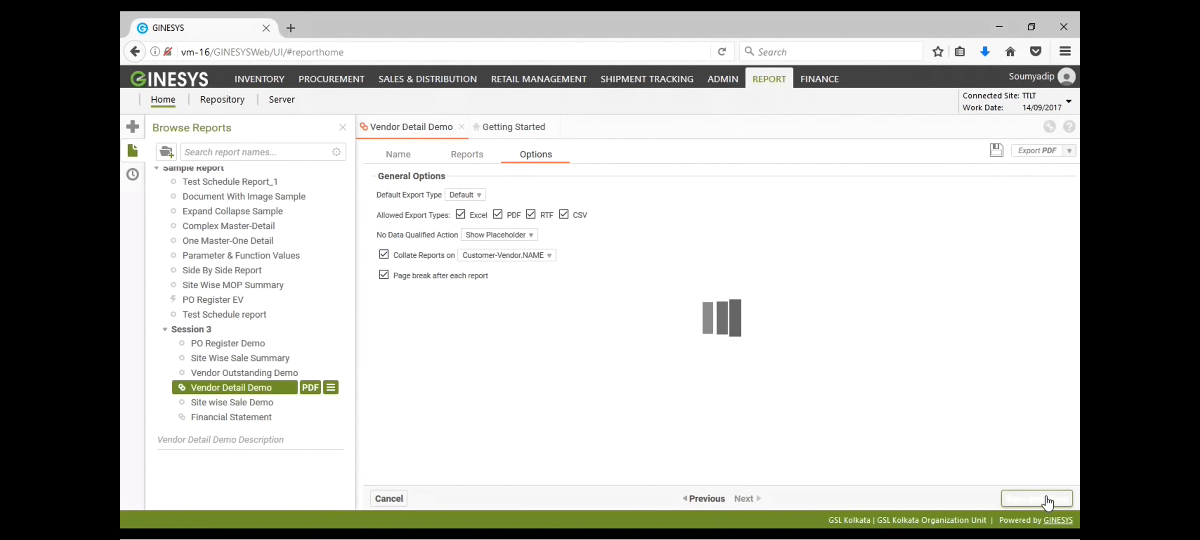
# Export the collated Vendor Detail Demo report as XLS
pyautogui.click(331, 387)
pyautogui.moveTo(366, 391)
pyautogui.click(448, 399)
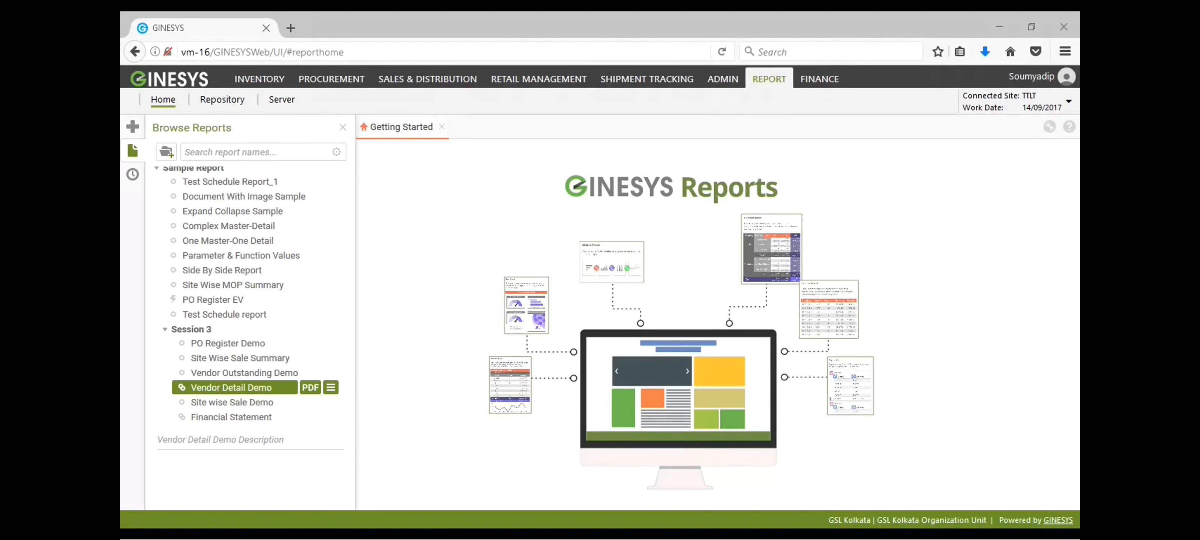
# Open the Site wise Sale Demo design and examine the Crosstab Report and Advanced Report types offered for new reports
pyautogui.click(248, 401)
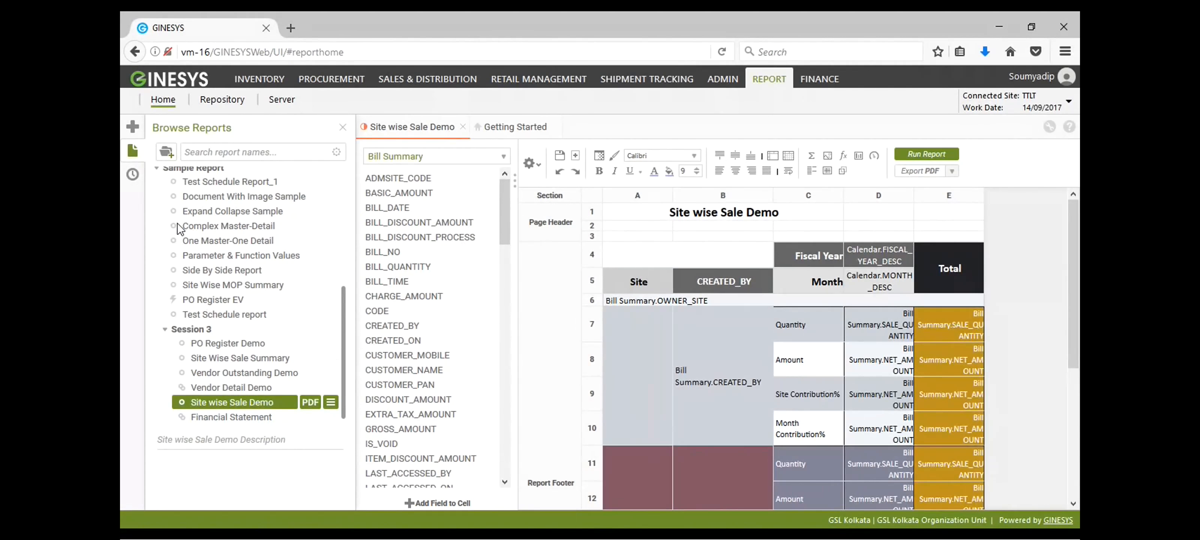
pyautogui.click(131, 131)
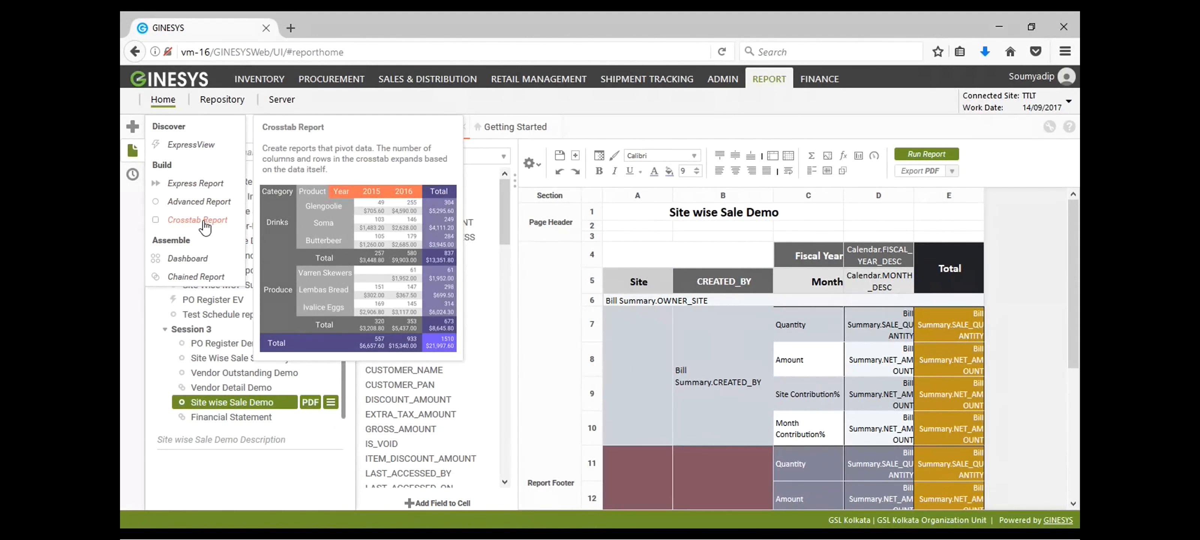
pyautogui.moveTo(210, 205)
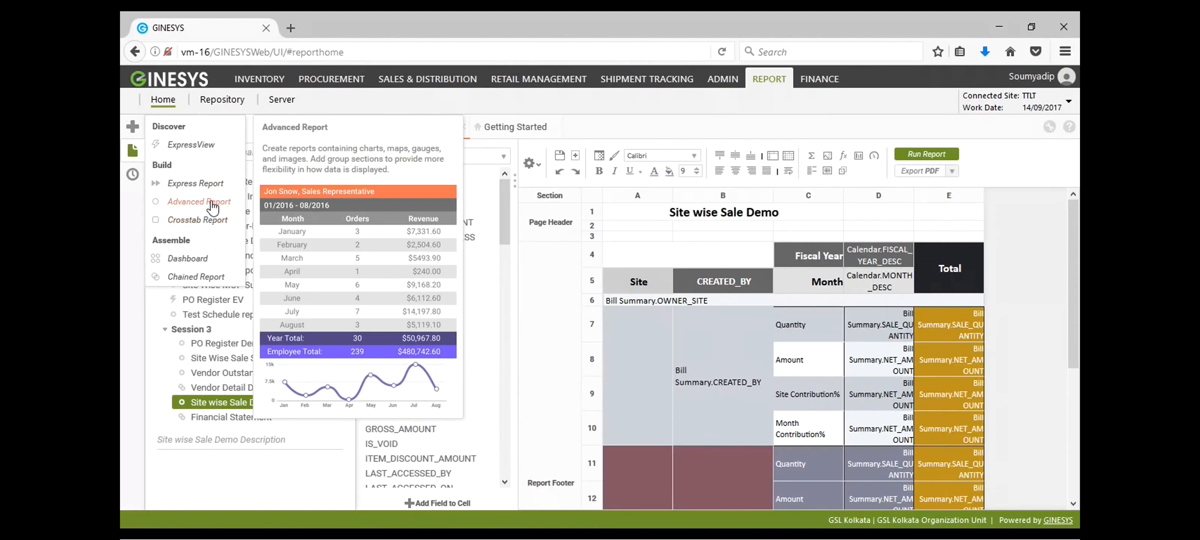